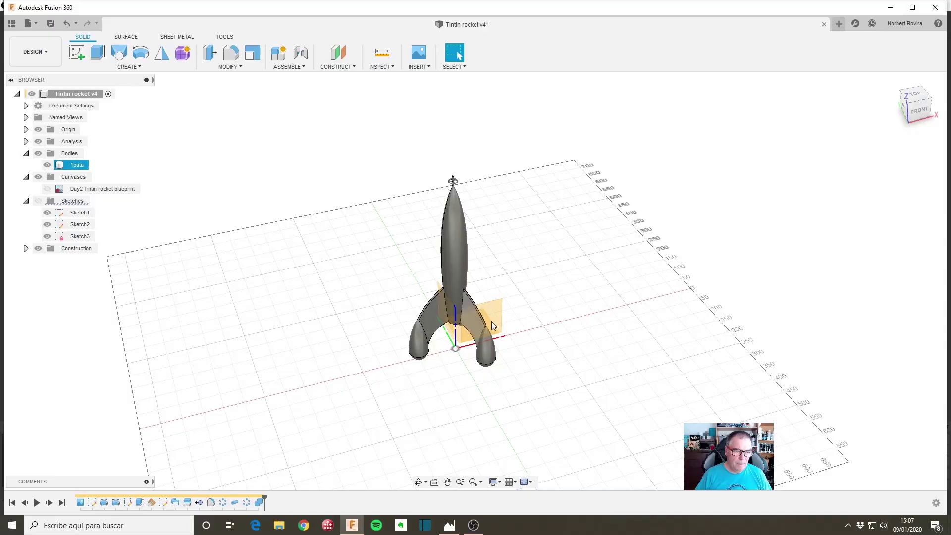
# - Orbit lower around the rocket and bring up the SOLID Create command list
pyautogui.moveTo(466, 325)
pyautogui.keyDown('shift'); pyautogui.mouseDown(button='middle')
pyautogui.moveTo(532, 338)
pyautogui.moveTo(512, 333)
pyautogui.moveTo(514, 349)
pyautogui.mouseUp(button='middle'); pyautogui.keyUp('shift')
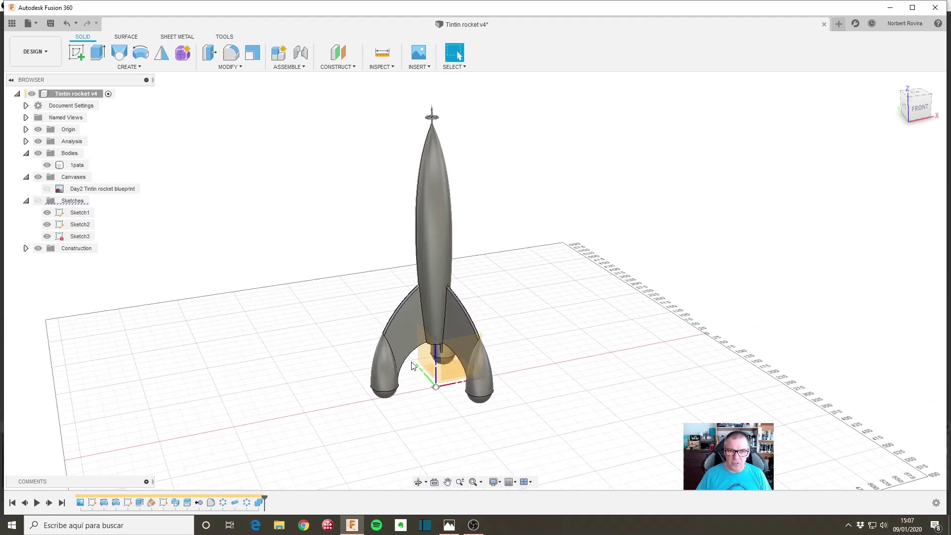
pyautogui.click(154, 67)
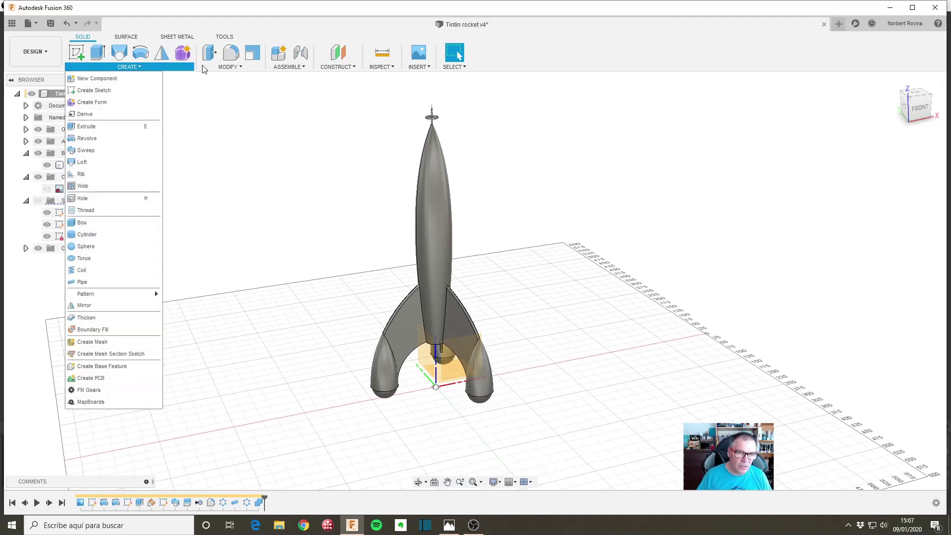
pyautogui.click(224, 38)
pyautogui.click(123, 69)
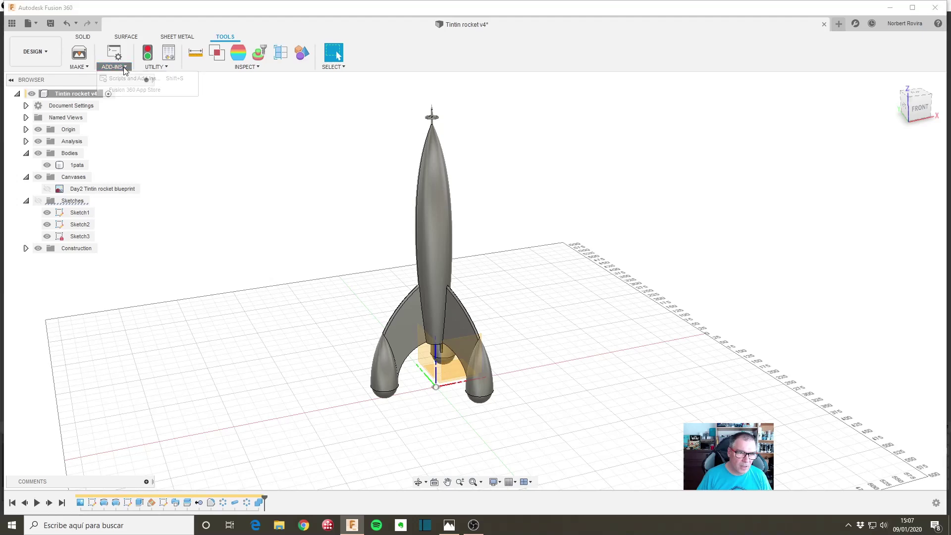
pyautogui.click(87, 68)
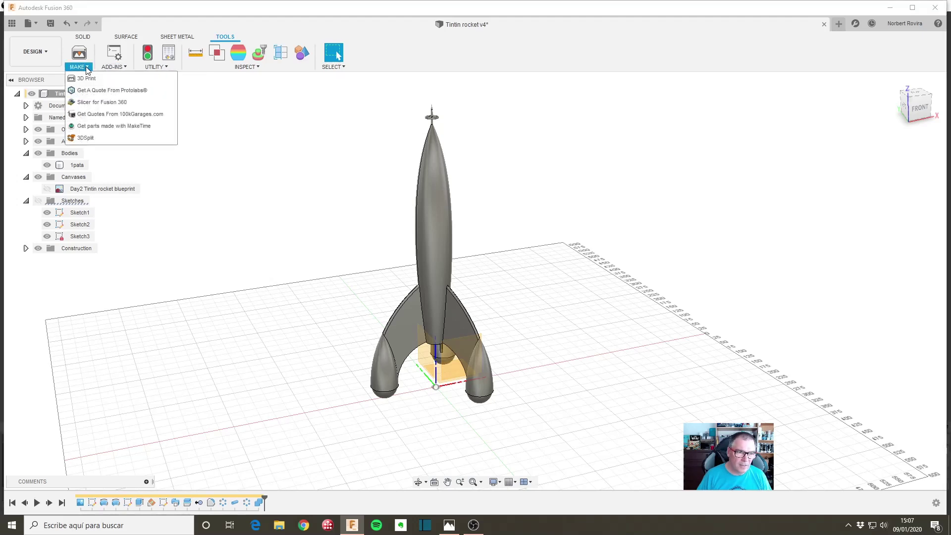
pyautogui.click(86, 139)
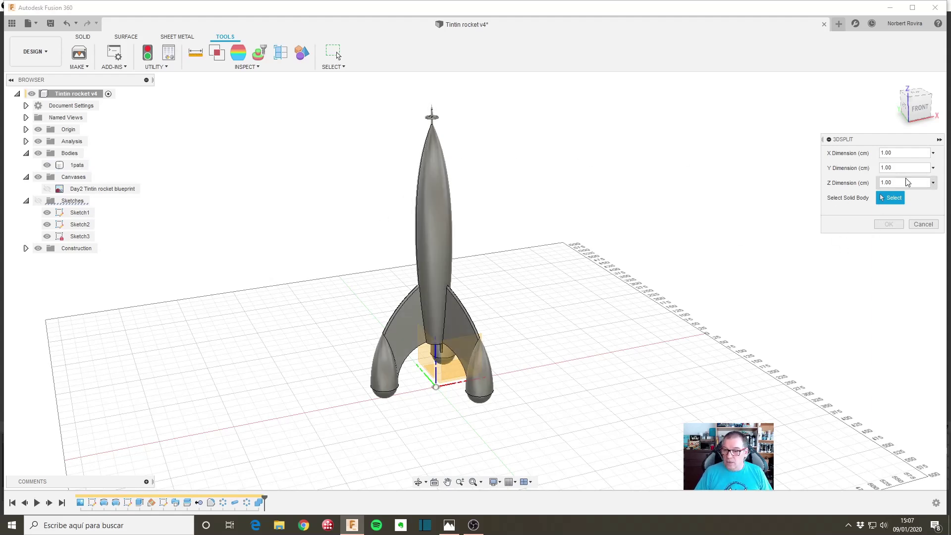
pyautogui.click(925, 224)
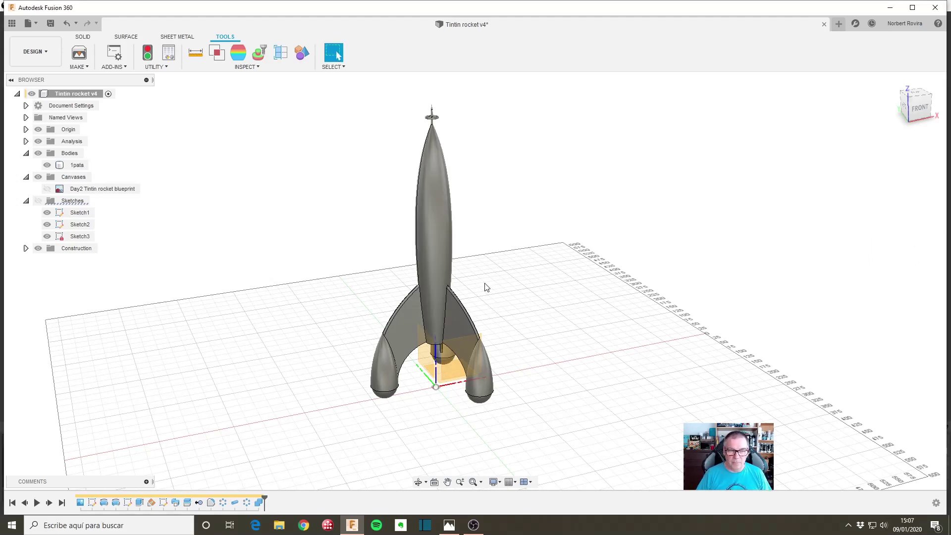
# - Return to the Solid tools, zoom around the rocket, and start the Inspect Measure tool
pyautogui.click(83, 37)
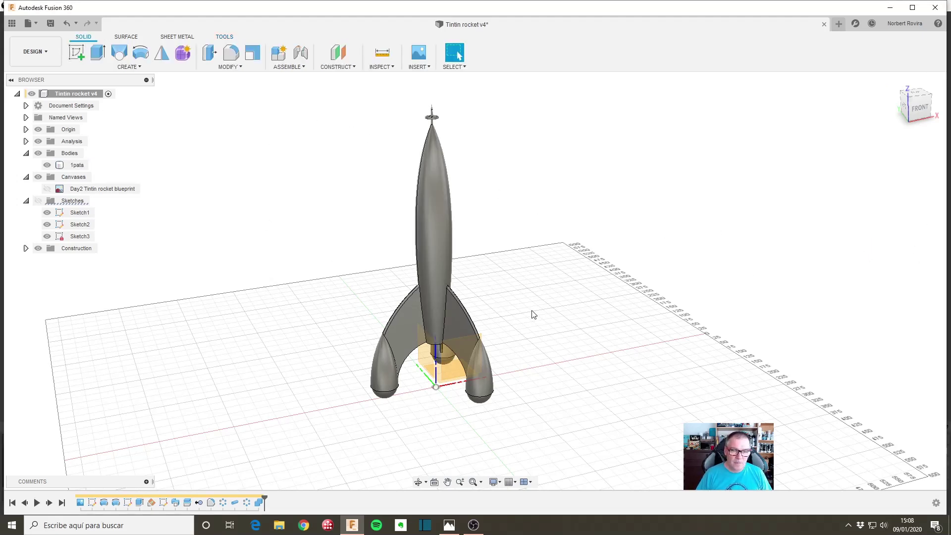
pyautogui.scroll(-1, 535, 347)
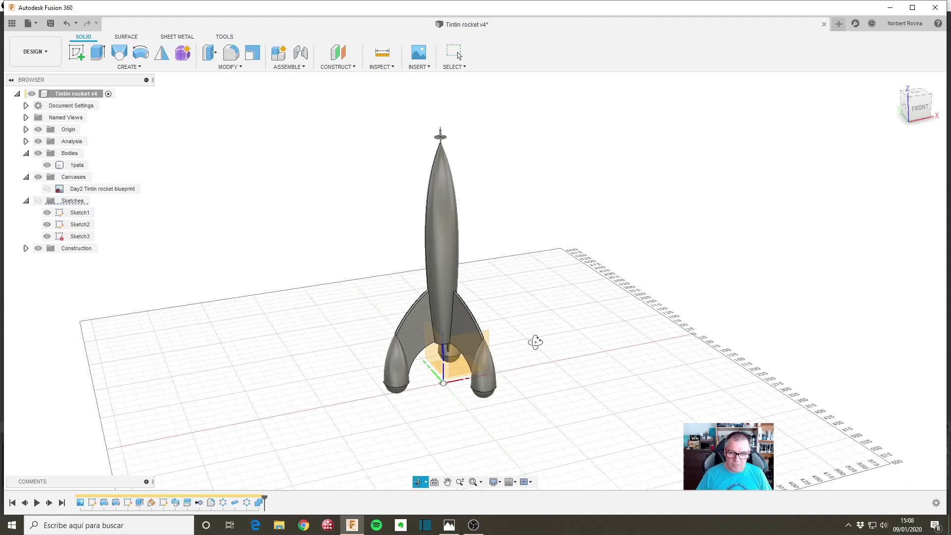
pyautogui.scroll(2, 536, 337)
pyautogui.scroll(1, 534, 347)
pyautogui.scroll(2, 527, 332)
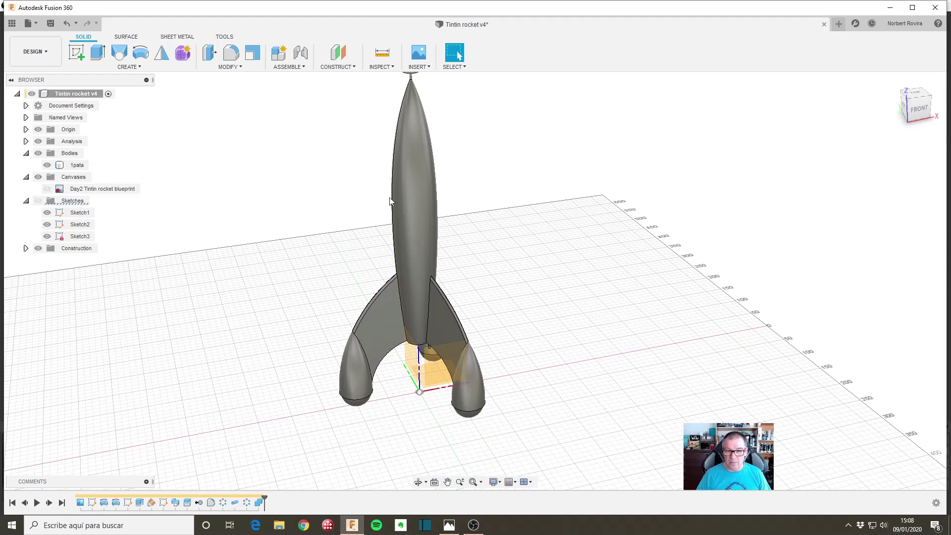
pyautogui.scroll(-1, 495, 341)
pyautogui.scroll(-1, 490, 341)
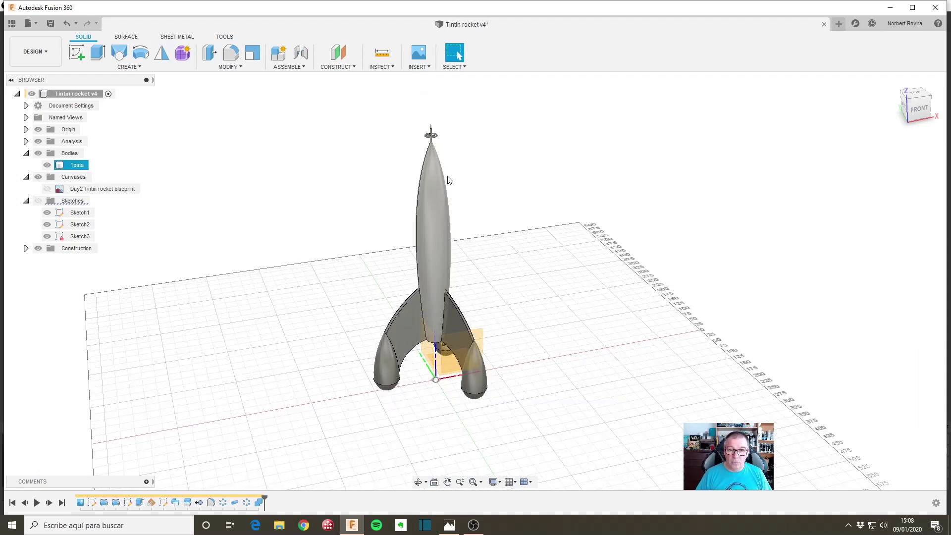
pyautogui.click(383, 55)
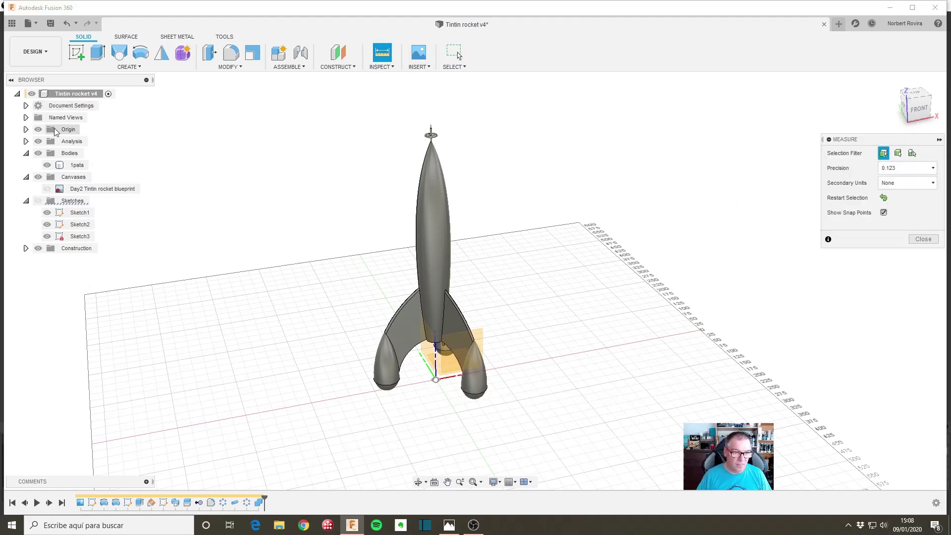
# - Measure from the origin to the rocket's nose tip, showing sketches to pick the tip
pyautogui.click(436, 383)
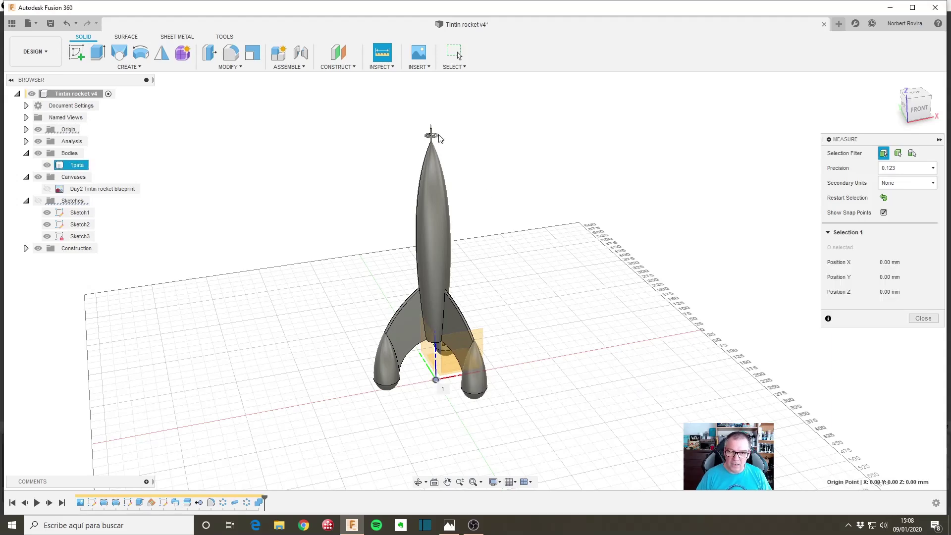
pyautogui.scroll(3, 428, 130)
pyautogui.scroll(2, 425, 122)
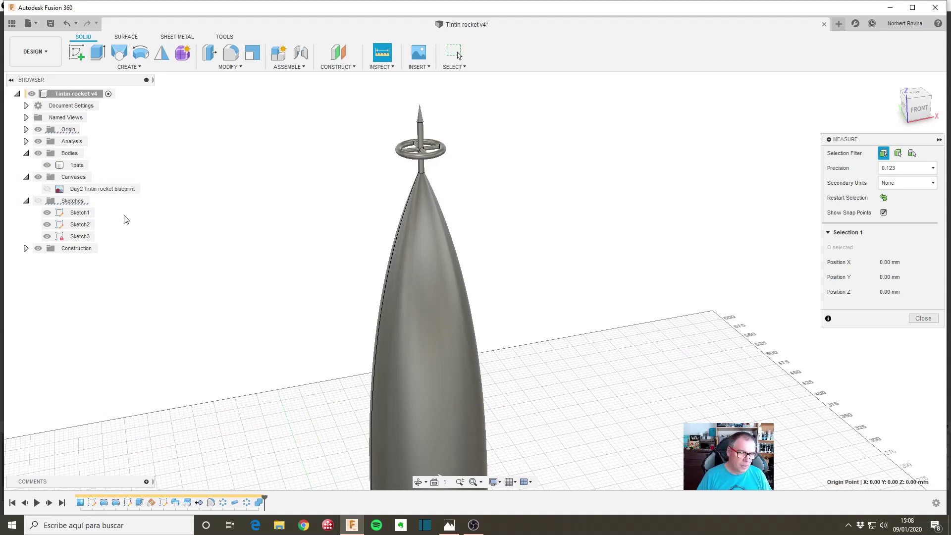
pyautogui.click(39, 201)
pyautogui.scroll(3, 418, 122)
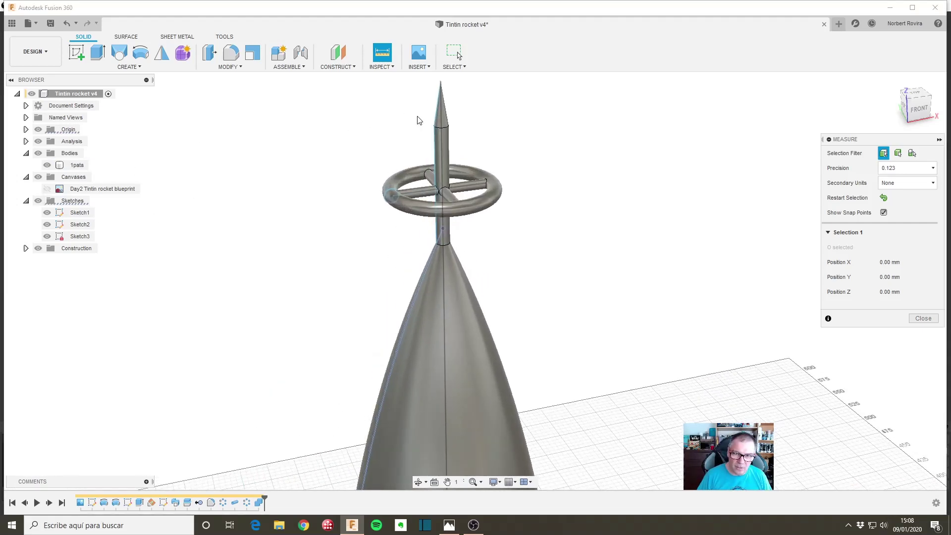
pyautogui.scroll(2, 449, 87)
pyautogui.moveTo(457, 92); pyautogui.dragTo(466, 121, button='middle')
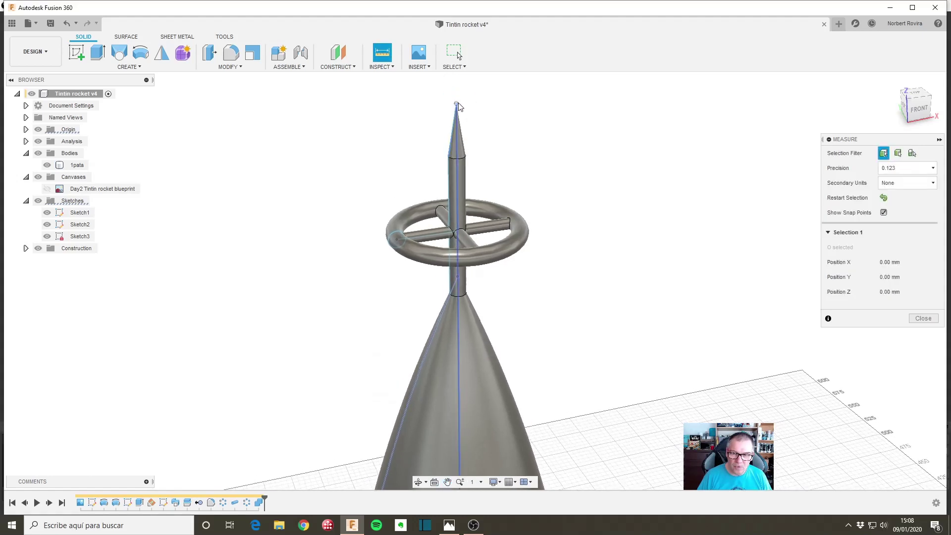
pyautogui.click(457, 104)
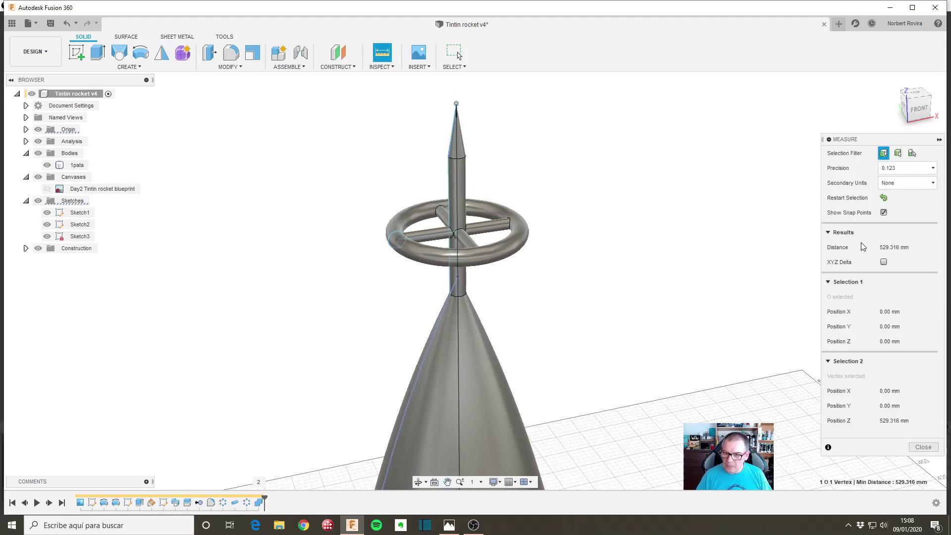
# - Zoom back out, read the 529.316 mm height, and close the measurement
pyautogui.scroll(-3, 526, 342)
pyautogui.scroll(-2, 577, 351)
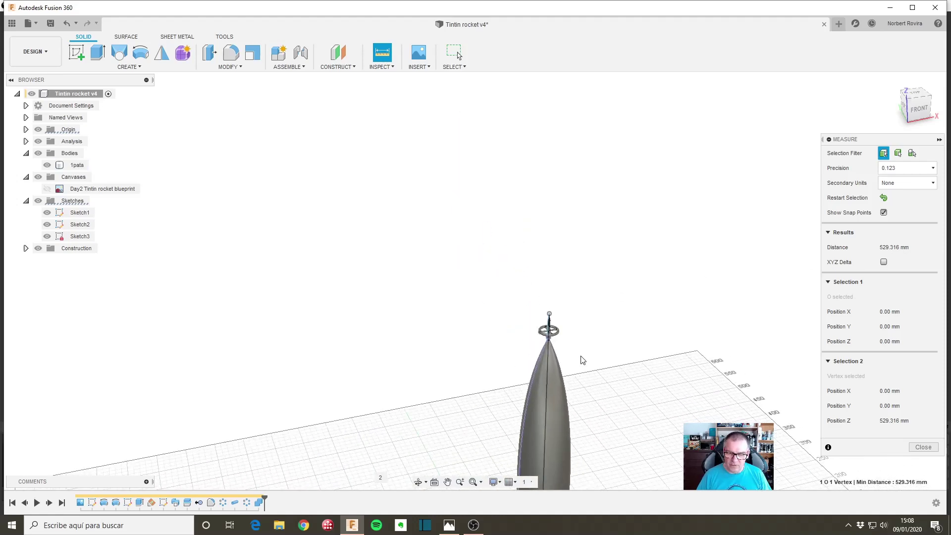
pyautogui.scroll(-2, 583, 361)
pyautogui.scroll(-1, 542, 240)
pyautogui.scroll(-2, 558, 350)
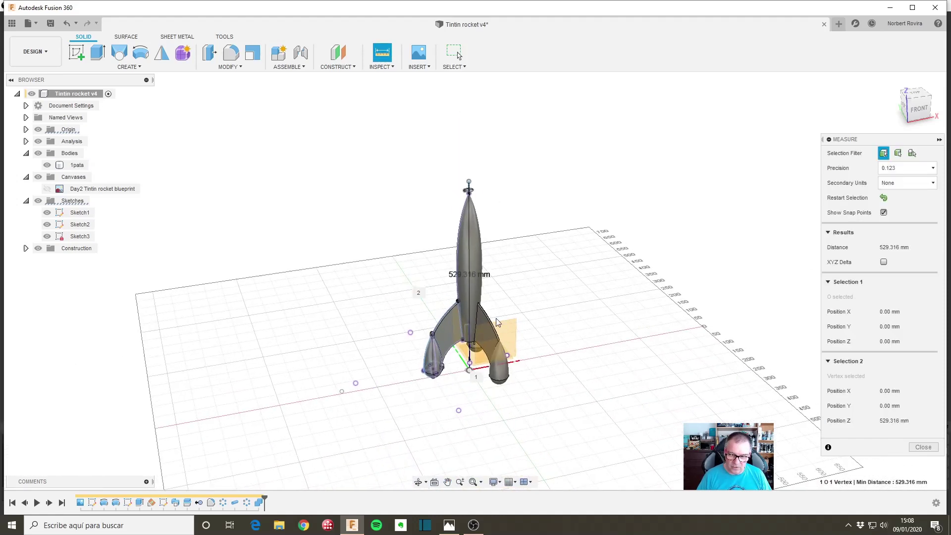
pyautogui.scroll(2, 498, 323)
pyautogui.click(923, 447)
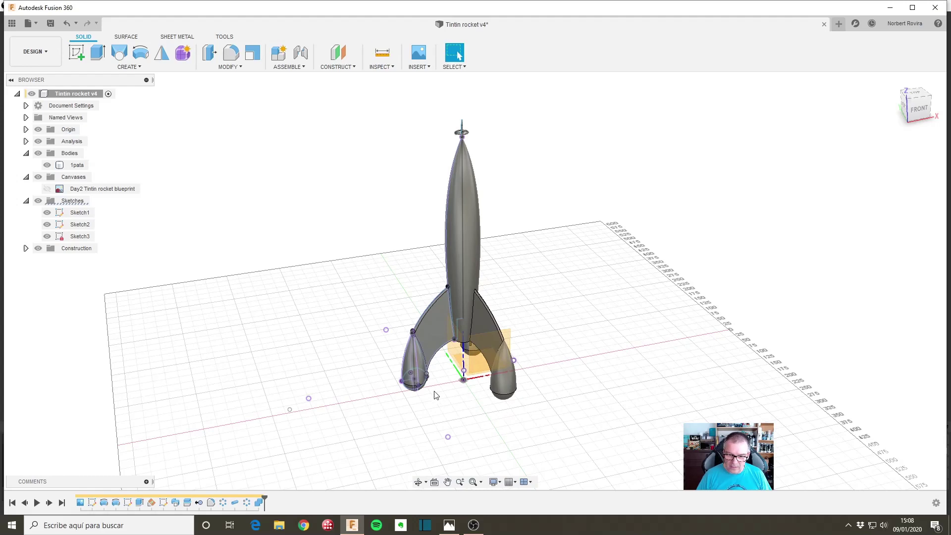
pyautogui.scroll(2, 387, 390)
pyautogui.scroll(1, 387, 390)
# - Orbit to view the rocket from underneath and begin a new sketch
pyautogui.keyDown('shift'); pyautogui.moveTo(624, 369); pyautogui.dragTo(636, 412, button='middle'); pyautogui.keyUp('shift')
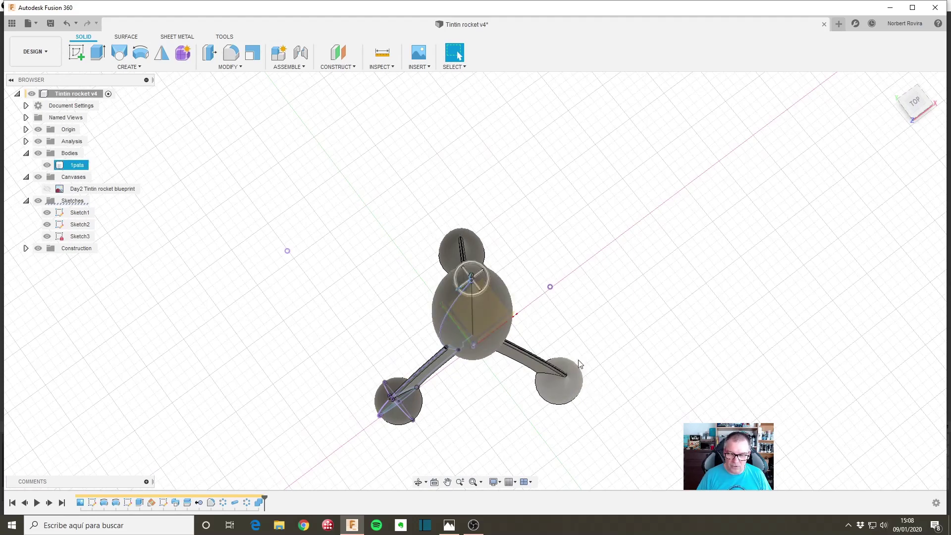
pyautogui.moveTo(659, 362)
pyautogui.keyDown('shift'); pyautogui.mouseDown(button='middle')
pyautogui.moveTo(616, 340)
pyautogui.moveTo(628, 373)
pyautogui.moveTo(628, 340)
pyautogui.moveTo(411, 238)
pyautogui.mouseUp(button='middle'); pyautogui.keyUp('shift')
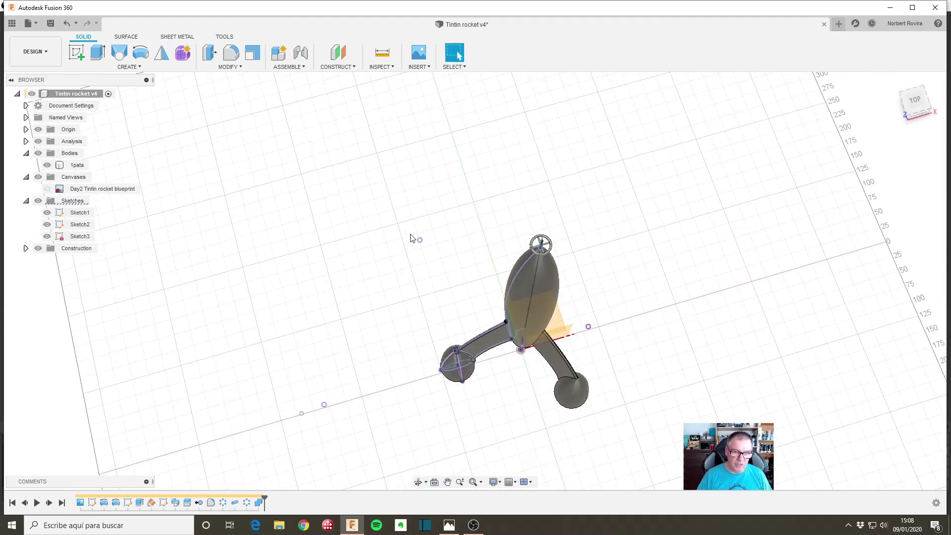
pyautogui.click(76, 52)
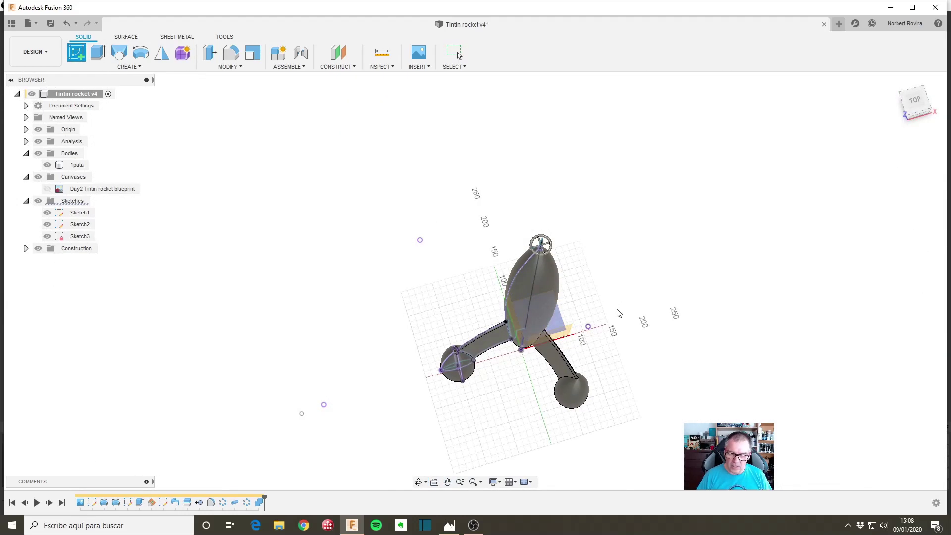
pyautogui.keyDown('shift'); pyautogui.moveTo(619, 313); pyautogui.dragTo(573, 278, button='middle'); pyautogui.keyUp('shift')
# - Place the sketch on the ground XY plane and project the 1pata body into it
pyautogui.click(580, 461)
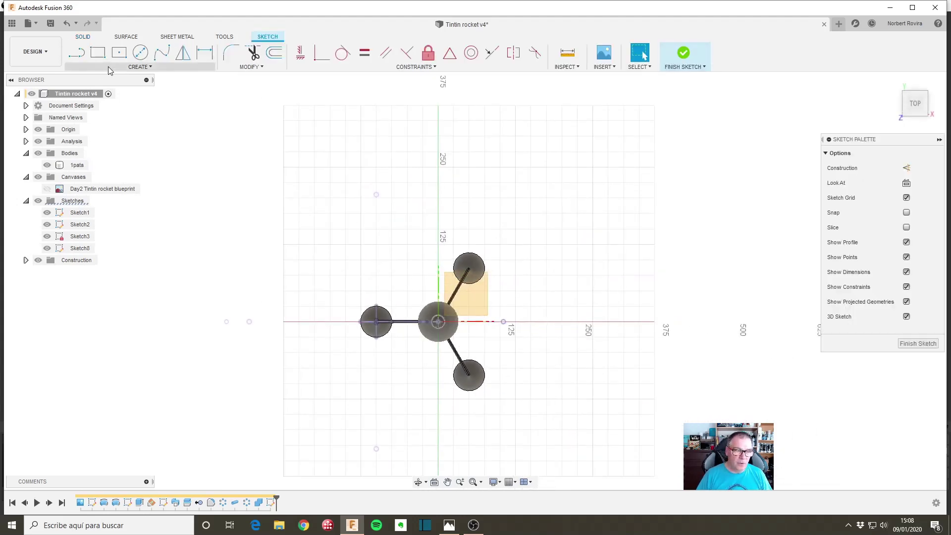
pyautogui.press('p')
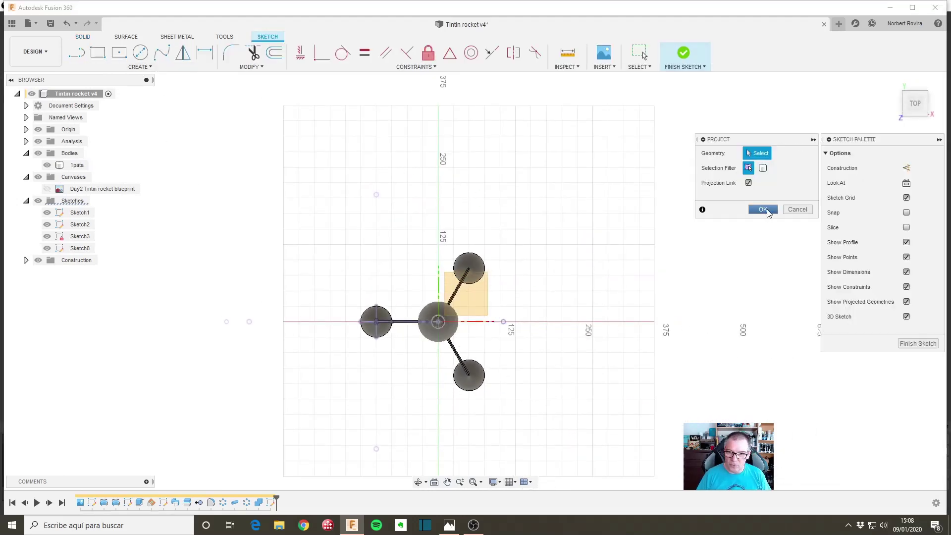
pyautogui.click(450, 332)
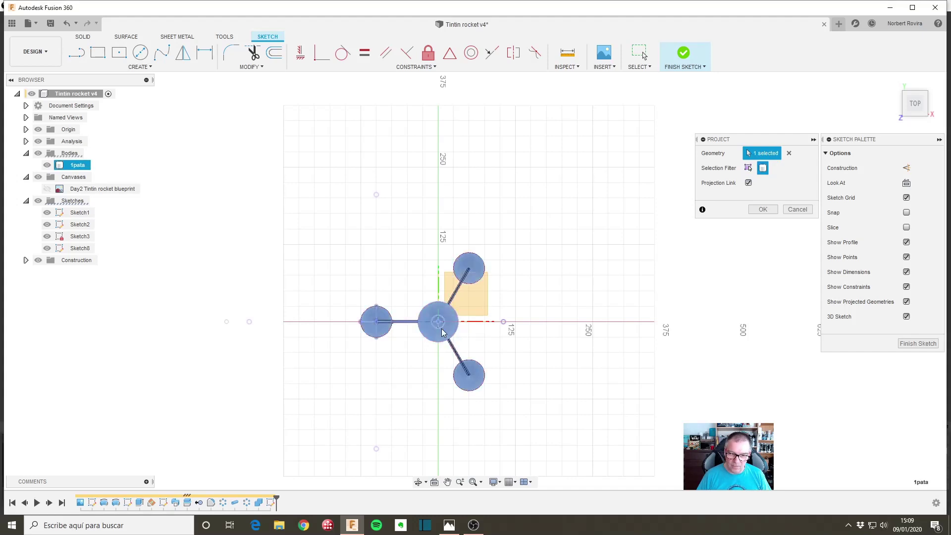
pyautogui.click(764, 211)
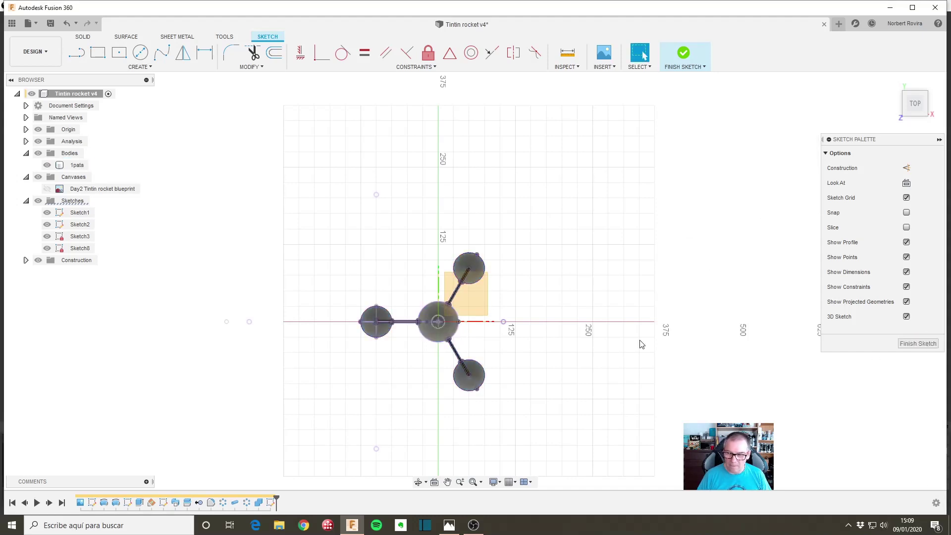
# - Hide all bodies and view the projected outline straight from the Top
pyautogui.click(38, 153)
pyautogui.scroll(2, 499, 366)
pyautogui.moveTo(499, 365)
pyautogui.keyDown('shift'); pyautogui.mouseDown(button='middle')
pyautogui.moveTo(531, 244)
pyautogui.moveTo(547, 284)
pyautogui.mouseUp(button='middle'); pyautogui.keyUp('shift')
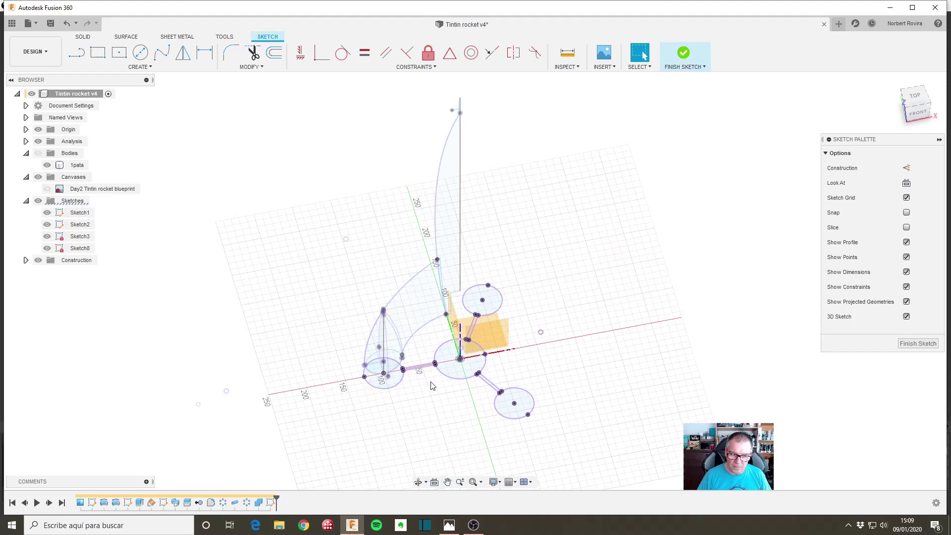
pyautogui.keyDown('shift'); pyautogui.moveTo(428, 399); pyautogui.dragTo(449, 377, button='middle'); pyautogui.keyUp('shift')
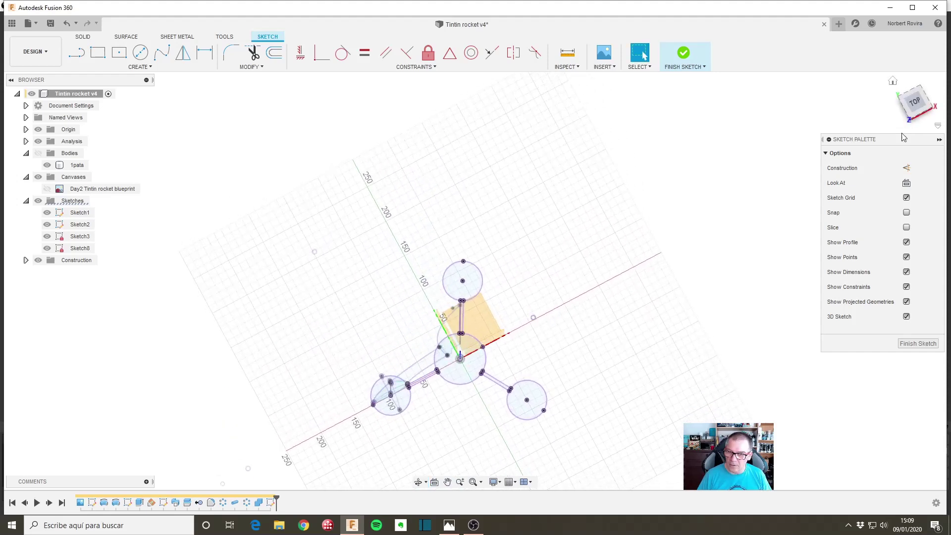
pyautogui.click(916, 102)
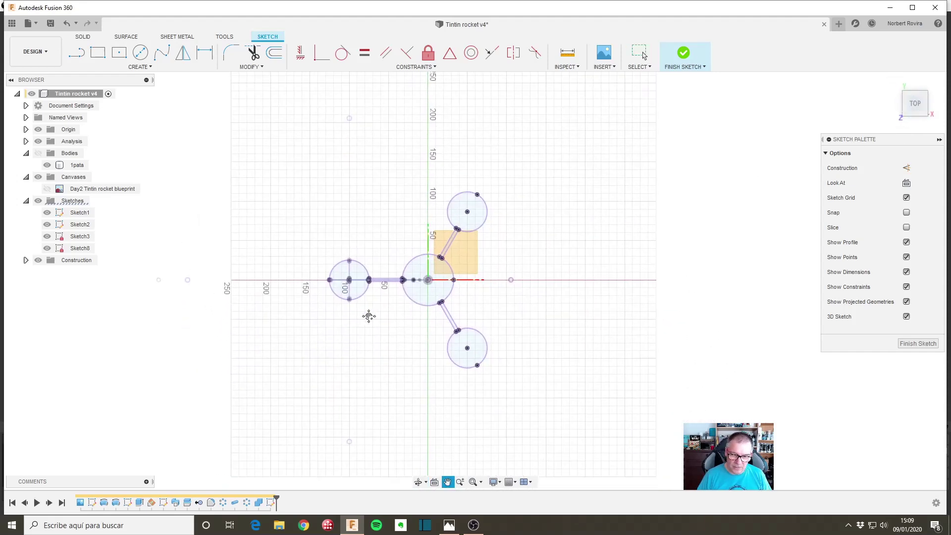
# - Measure 216.983 mm from the left circle to the top-right circle, then dismiss it
pyautogui.click(568, 52)
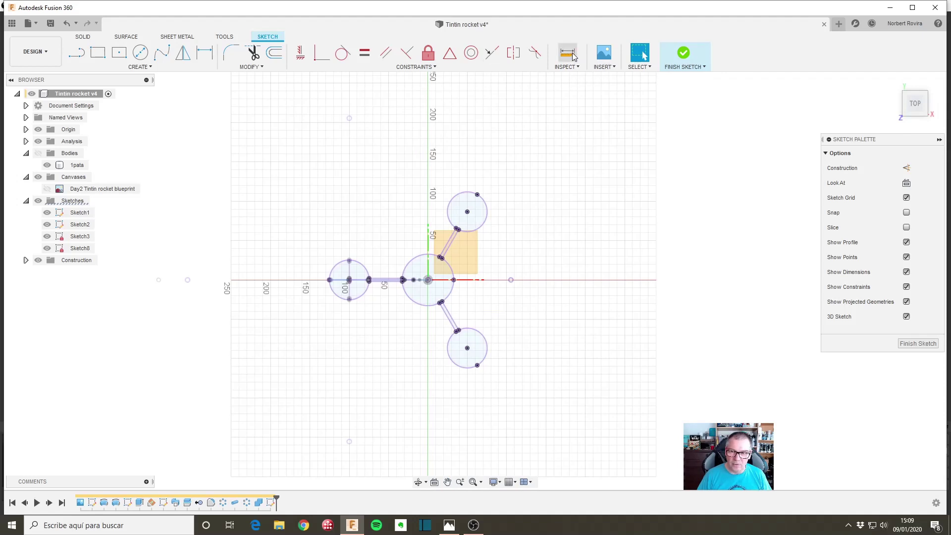
pyautogui.scroll(2, 329, 283)
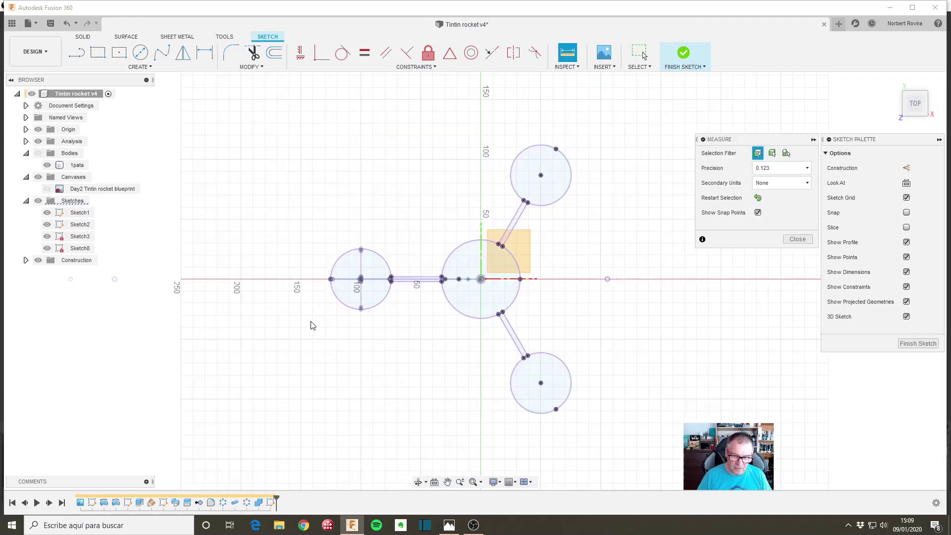
pyautogui.scroll(2, 345, 270)
pyautogui.click(338, 264)
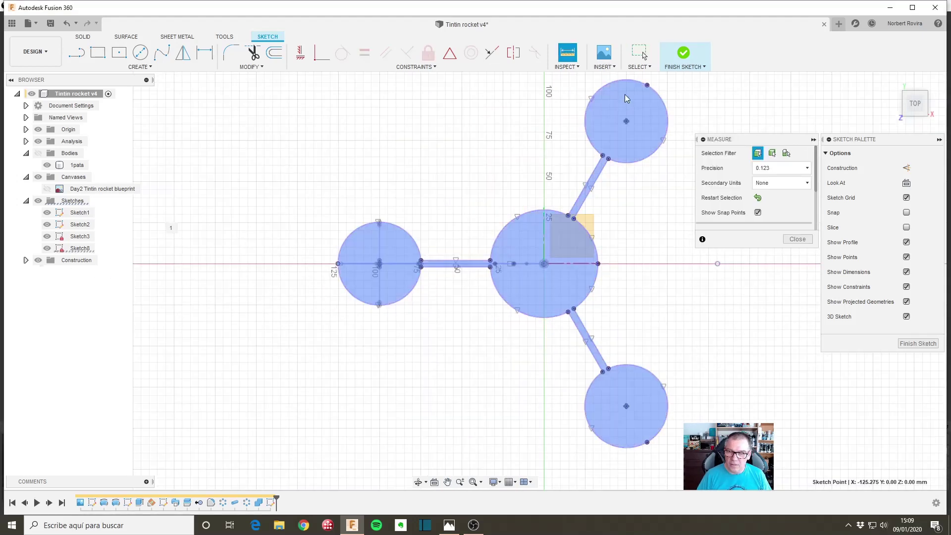
pyautogui.click(647, 85)
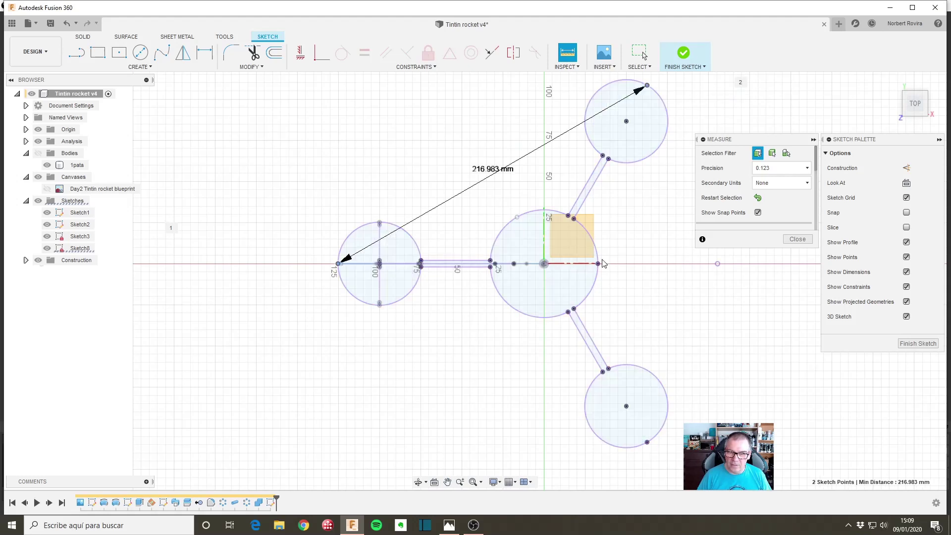
pyautogui.scroll(-2, 673, 334)
pyautogui.scroll(-1, 686, 329)
pyautogui.scroll(-2, 656, 323)
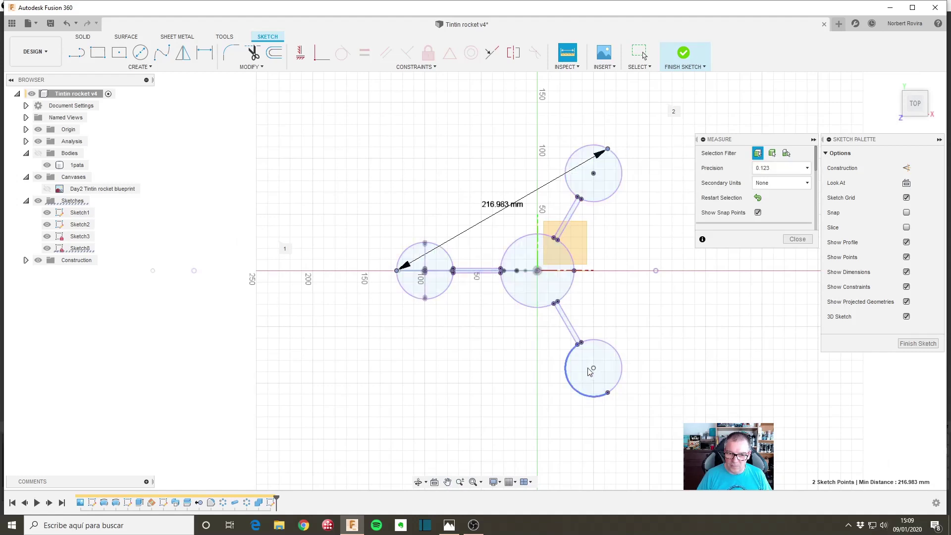
pyautogui.scroll(-2, 730, 223)
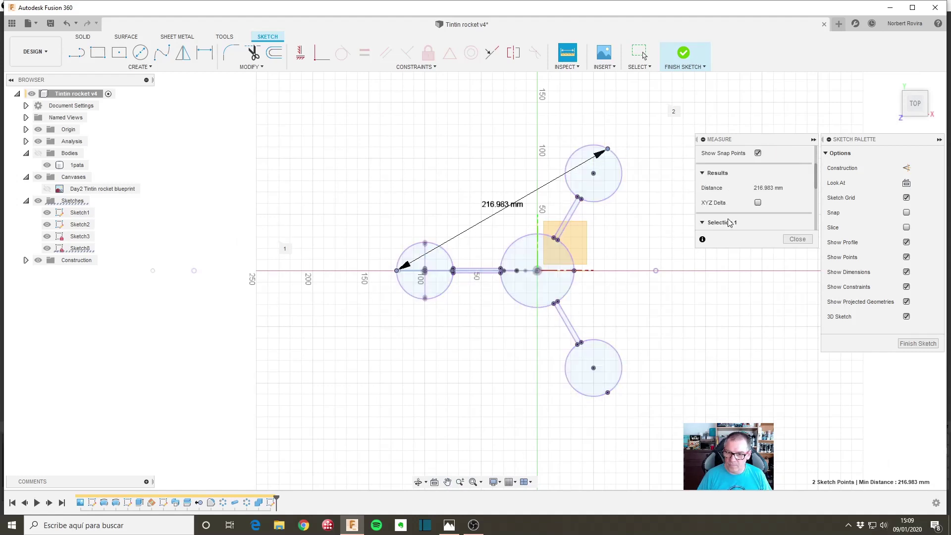
pyautogui.click(795, 239)
pyautogui.scroll(-2, 644, 290)
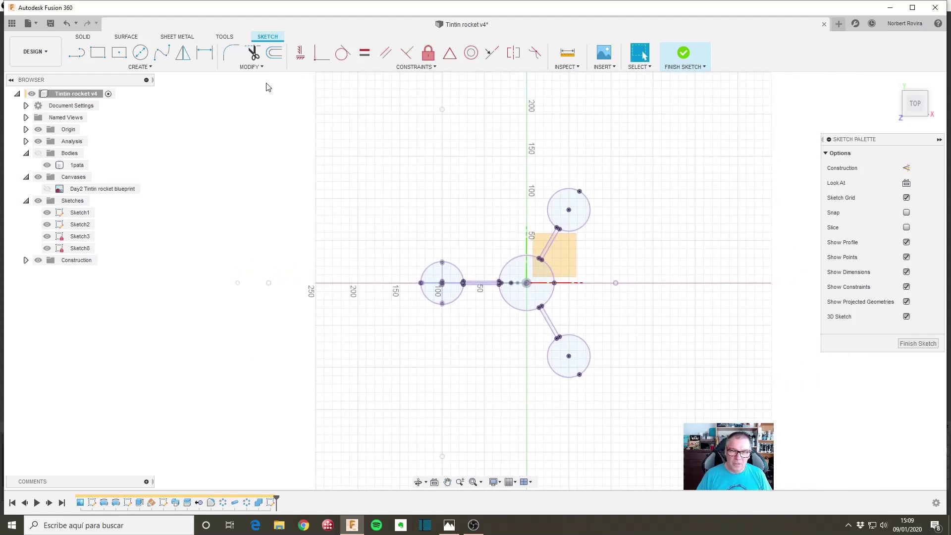
# - Try a centre rectangle around the circles, check its edge lengths, then undo it
pyautogui.click(118, 52)
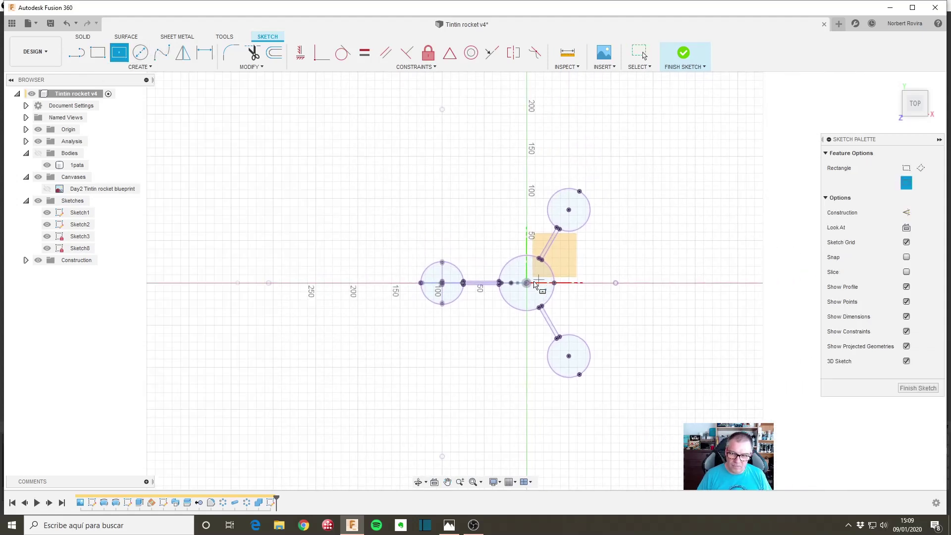
pyautogui.click(526, 283)
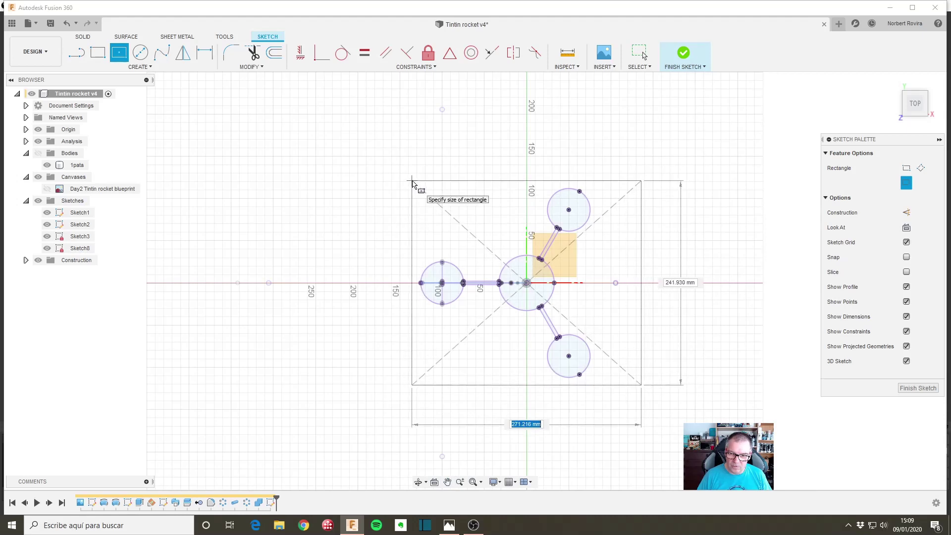
pyautogui.click(413, 186)
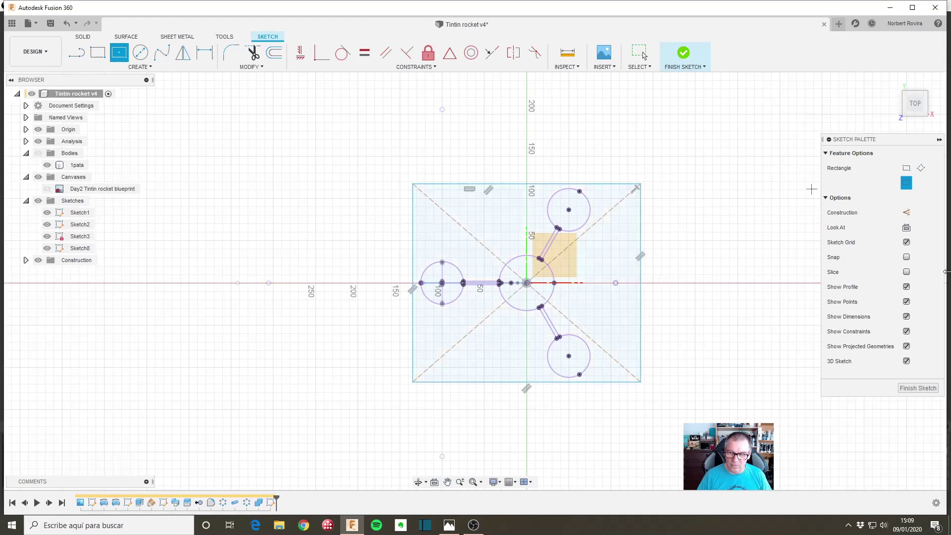
pyautogui.press('Escape')
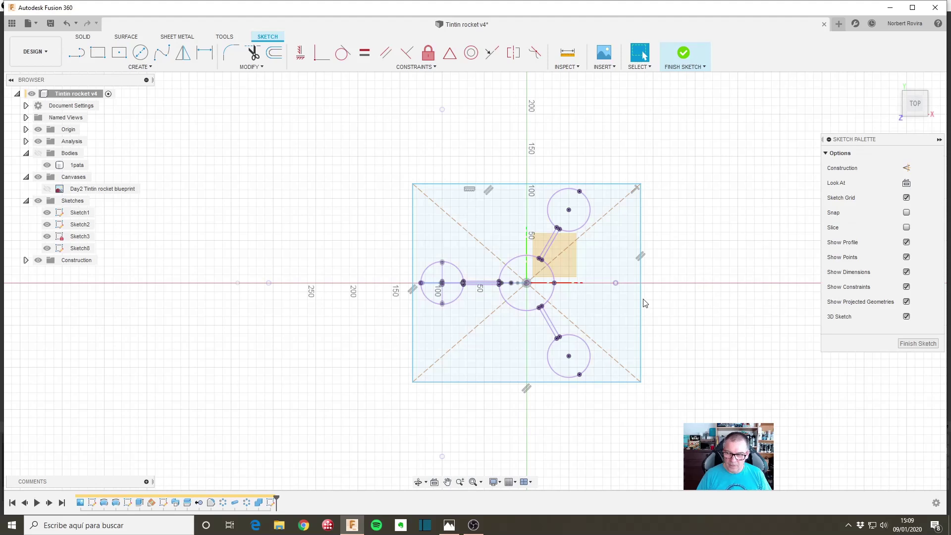
pyautogui.click(644, 302)
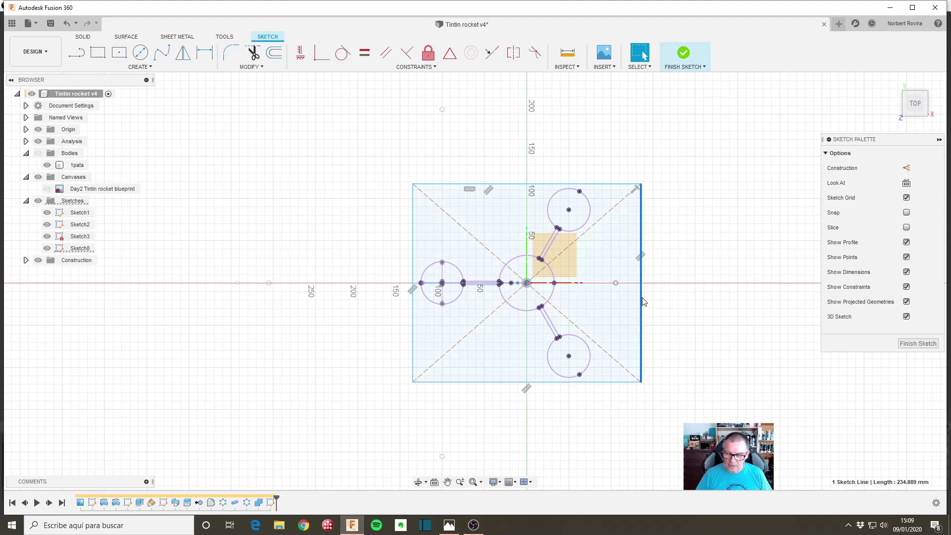
pyautogui.click(594, 386)
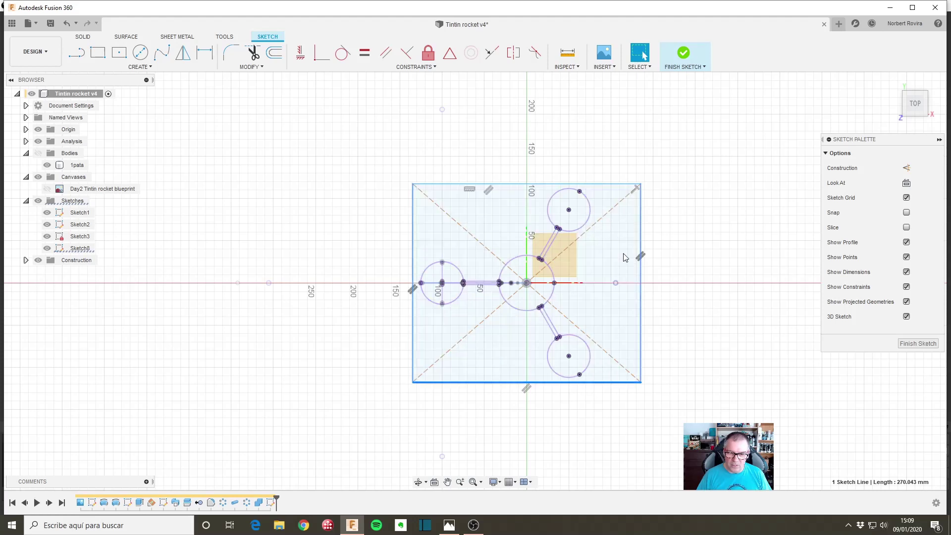
pyautogui.scroll(2, 562, 307)
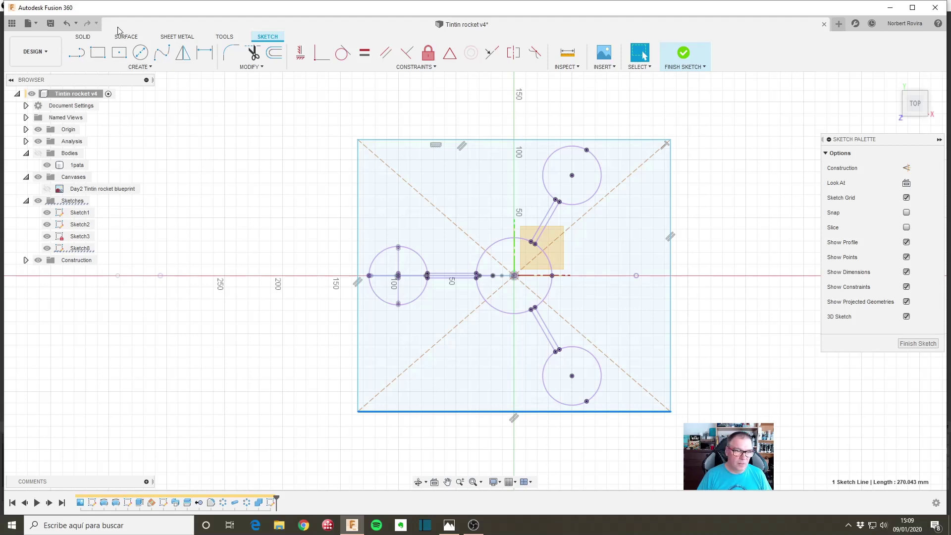
pyautogui.click(68, 26)
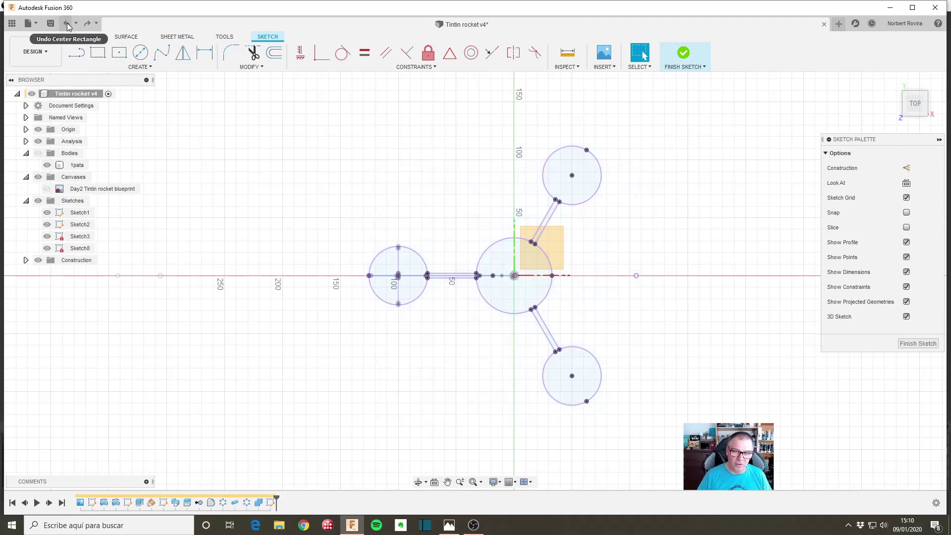
# - Draw a two-point rectangle of about 240 by 248 mm enclosing all four circles
pyautogui.click(119, 52)
pyautogui.click(98, 52)
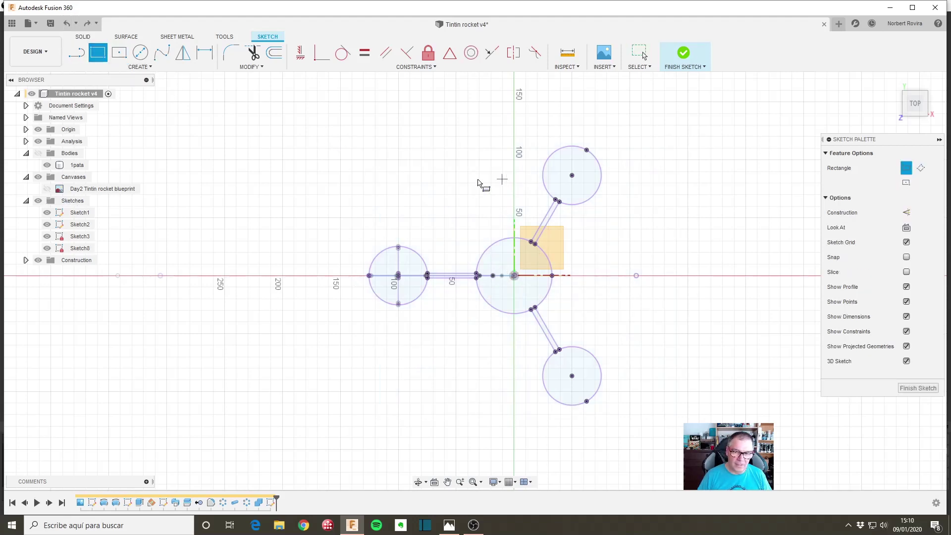
pyautogui.click(353, 134)
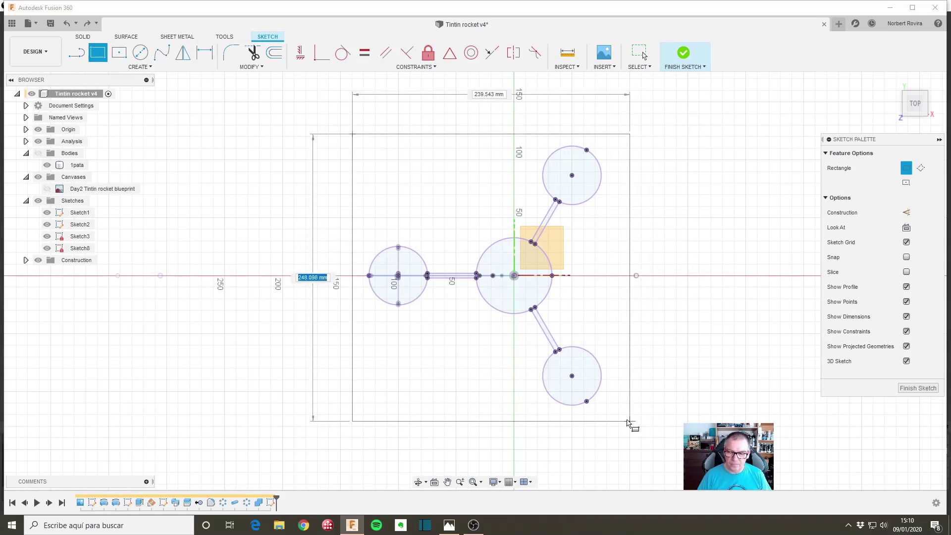
pyautogui.click(625, 415)
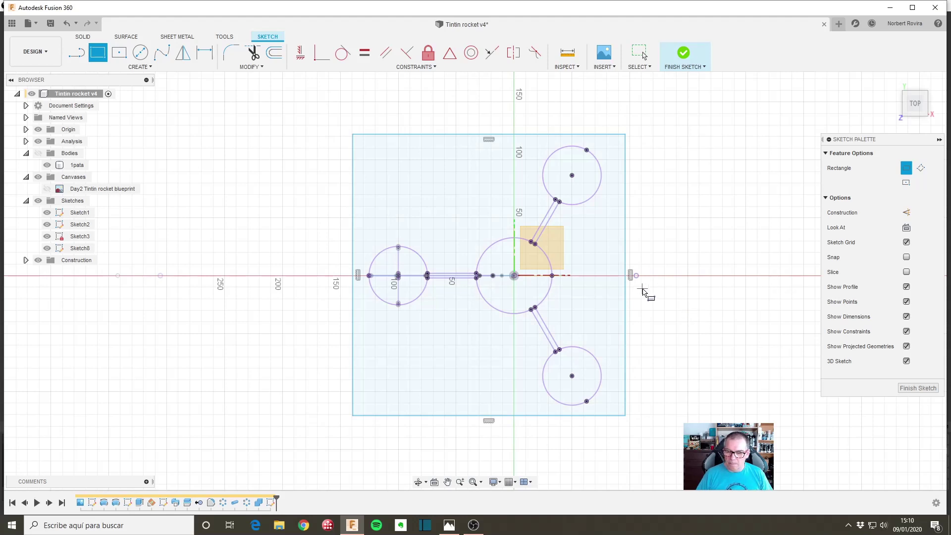
# - Pull the rectangle's corners inward to about 213 by 234 mm and check edge lengths
pyautogui.press('Escape')
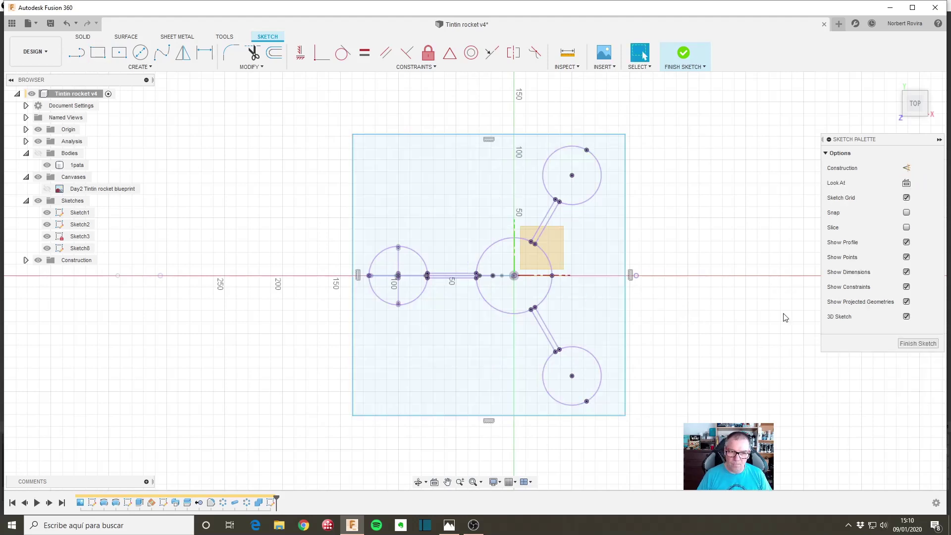
pyautogui.moveTo(356, 138); pyautogui.dragTo(363, 141)
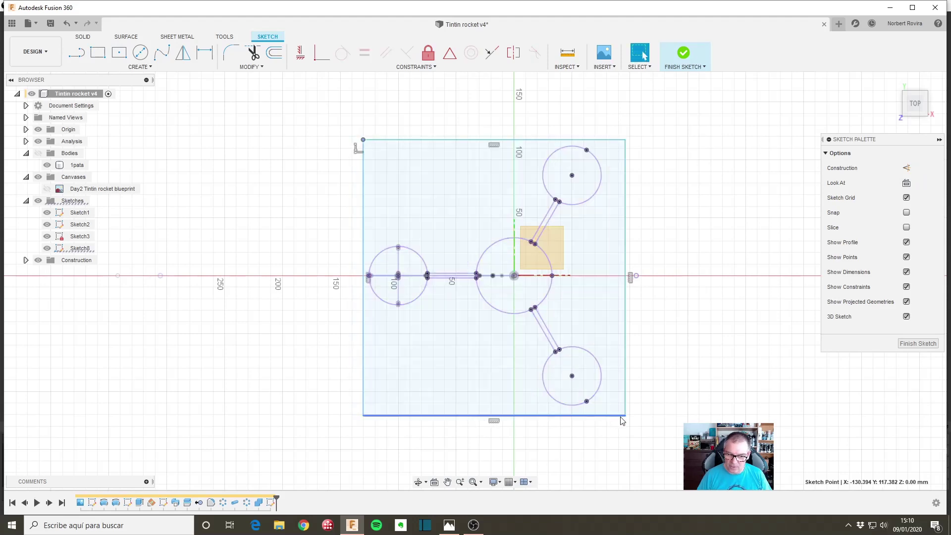
pyautogui.moveTo(625, 415); pyautogui.dragTo(610, 410)
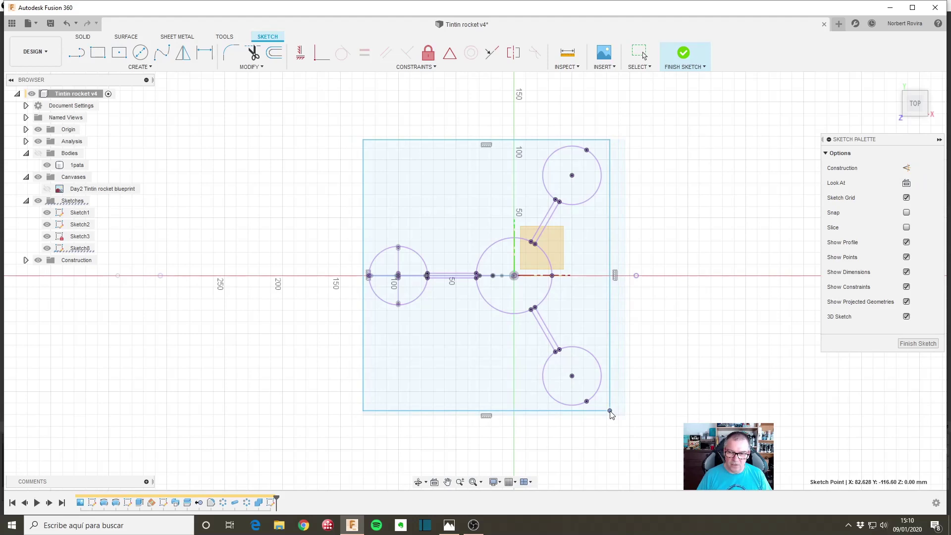
pyautogui.click(611, 302)
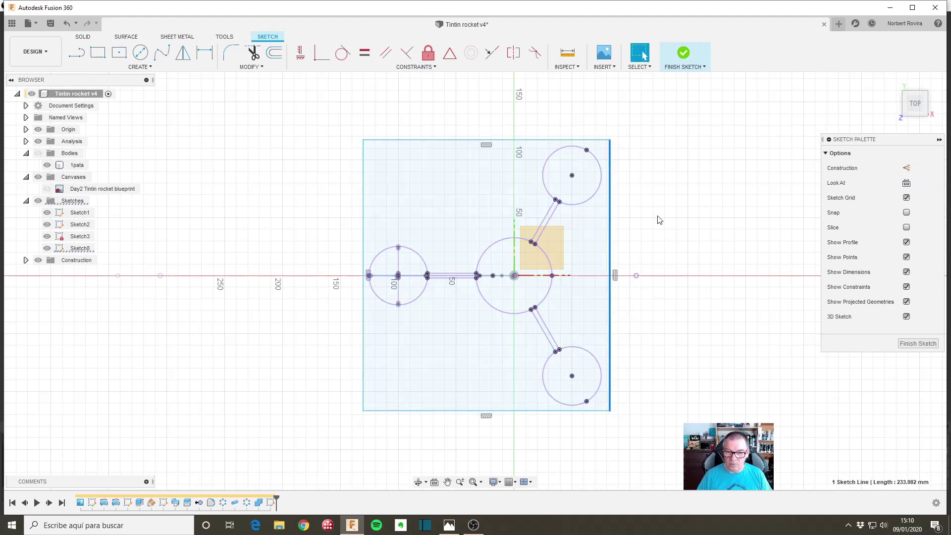
pyautogui.click(515, 144)
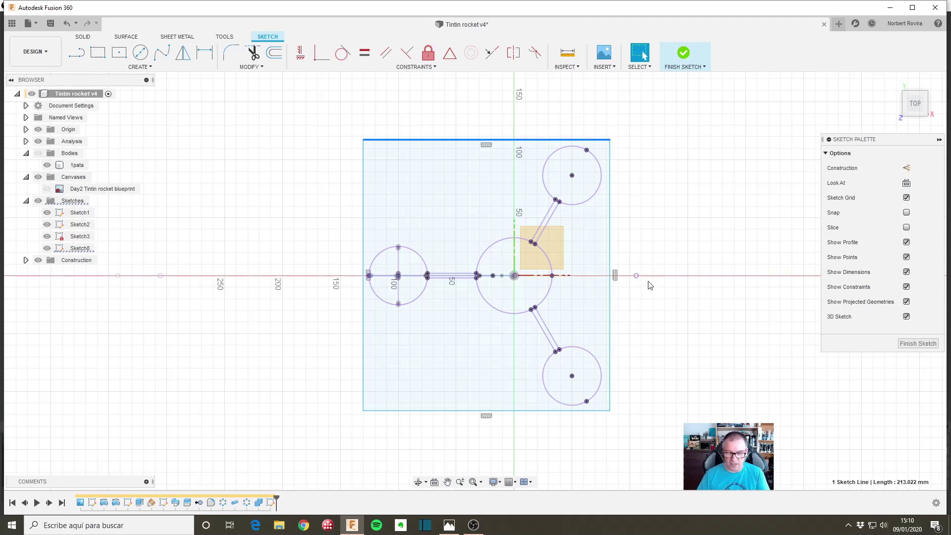
pyautogui.scroll(-2, 562, 274)
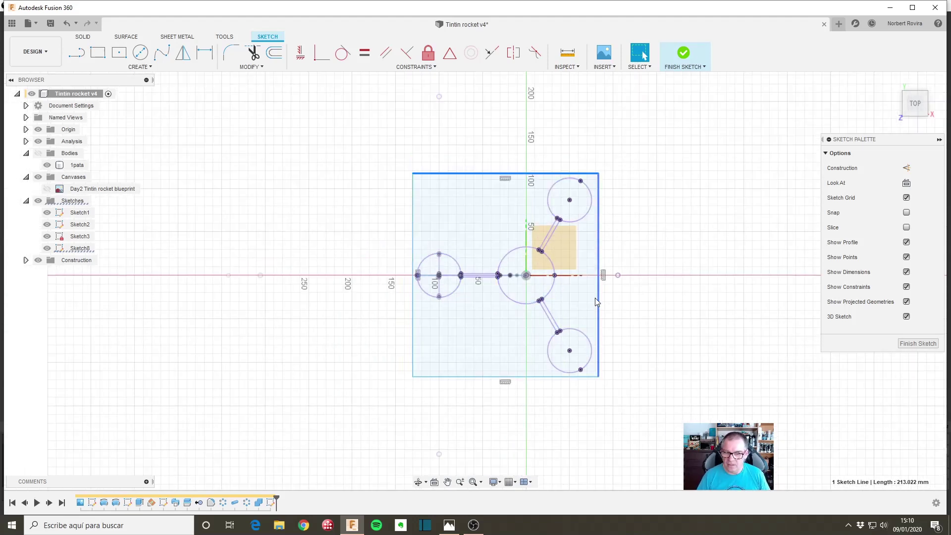
# - Finish the sketch and make the rocket bodies visible again
pyautogui.click(918, 343)
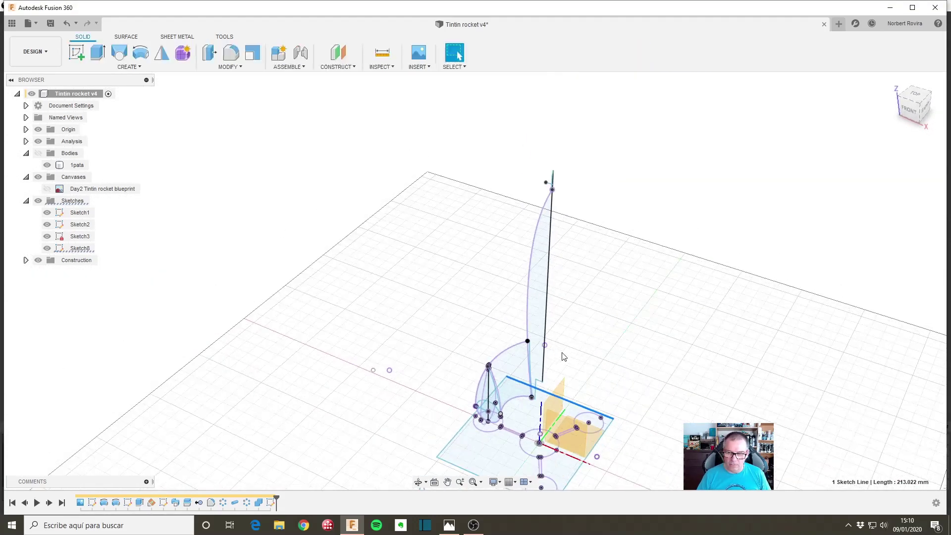
pyautogui.keyDown('shift'); pyautogui.moveTo(615, 322); pyautogui.dragTo(502, 372, button='middle'); pyautogui.keyUp('shift')
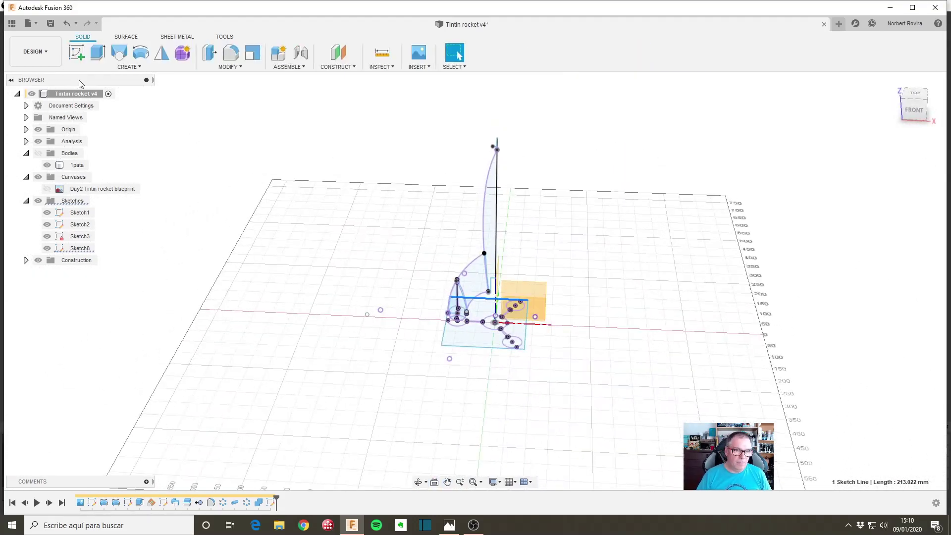
pyautogui.click(38, 153)
pyautogui.scroll(2, 515, 264)
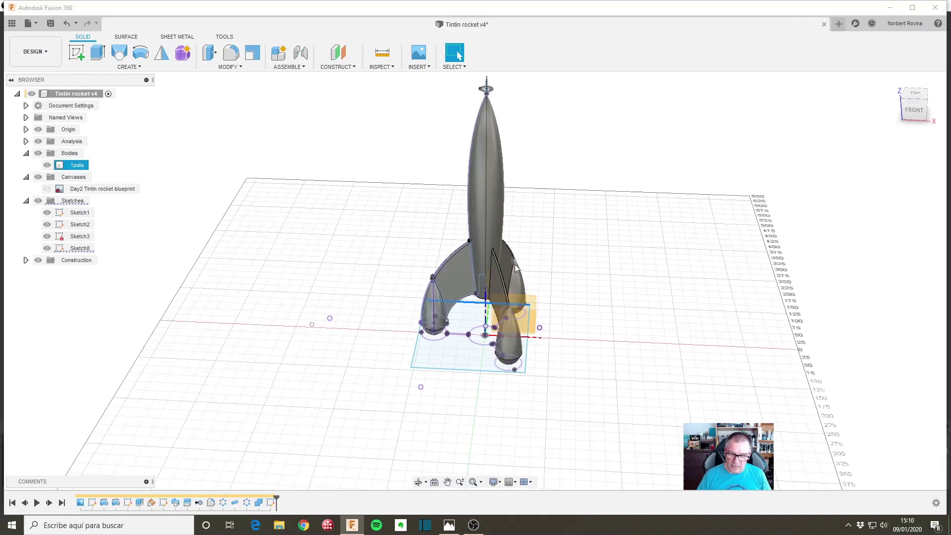
pyautogui.scroll(3, 515, 264)
# - Orient the view from the front, tilt it, and select the rocket's vertical centre line
pyautogui.moveTo(545, 246)
pyautogui.keyDown('shift'); pyautogui.mouseDown(button='middle')
pyautogui.moveTo(555, 246)
pyautogui.moveTo(540, 243)
pyautogui.mouseUp(button='middle'); pyautogui.keyUp('shift')
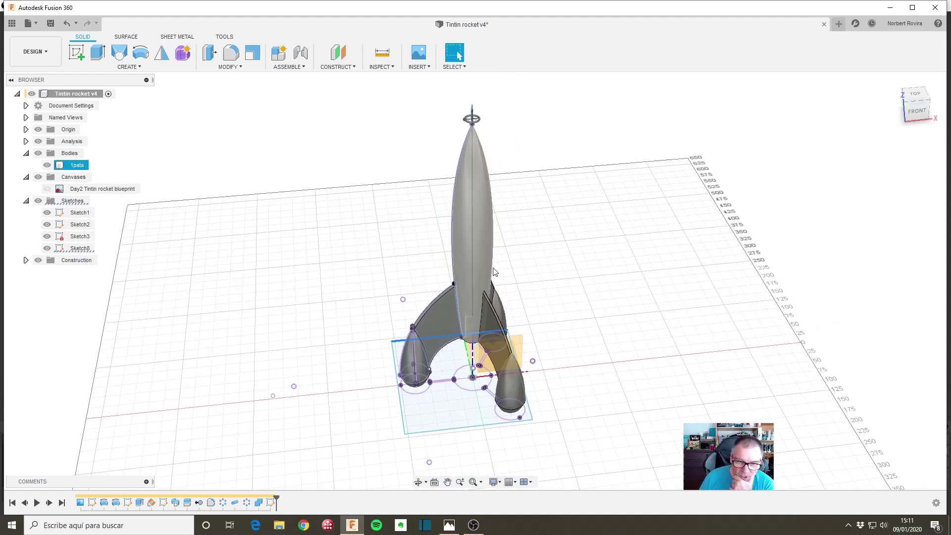
pyautogui.click(916, 113)
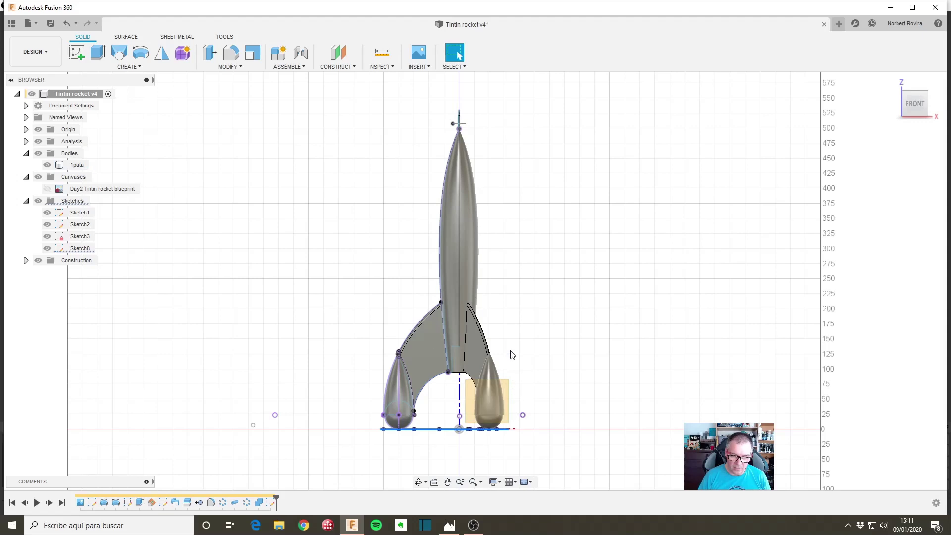
pyautogui.keyDown('shift'); pyautogui.moveTo(569, 343); pyautogui.dragTo(576, 349, button='middle'); pyautogui.keyUp('shift')
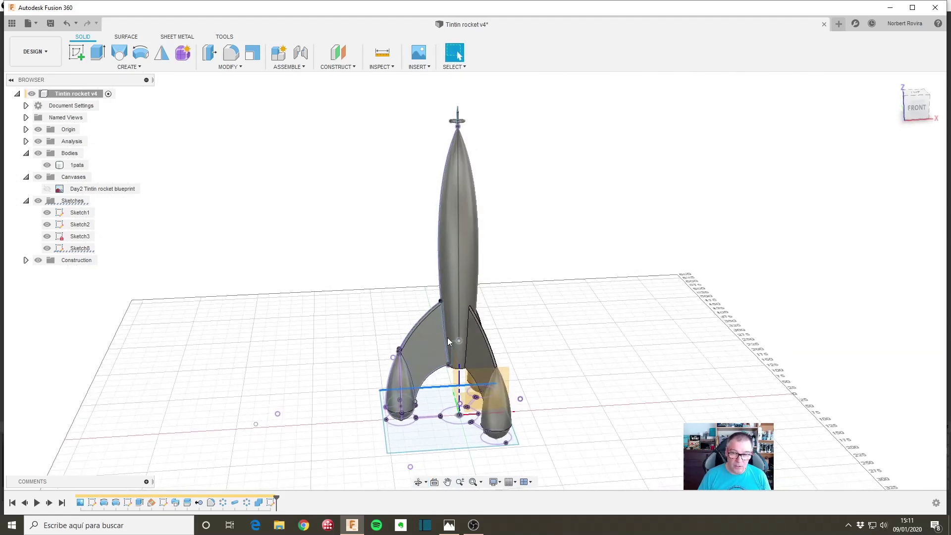
pyautogui.click(459, 187)
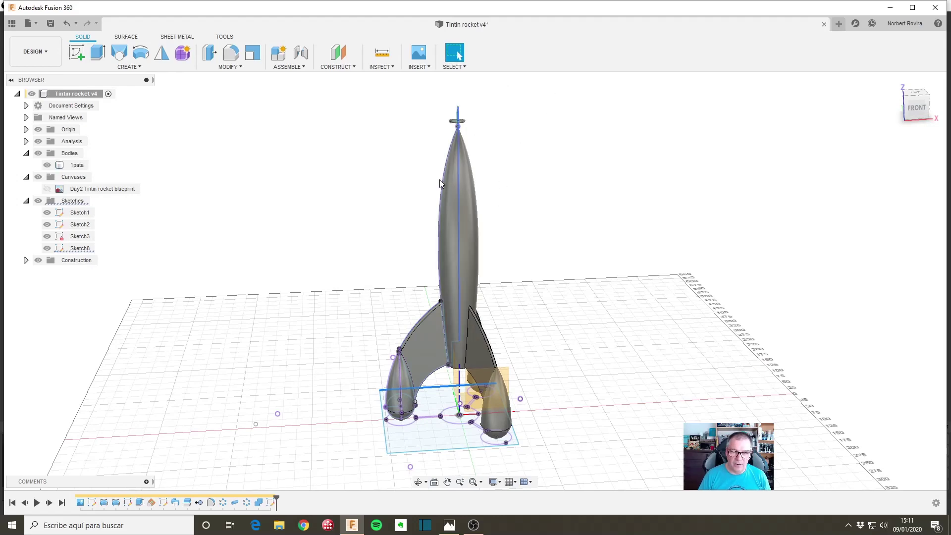
# - Create an offset construction plane 220 mm above the ground plane
pyautogui.click(345, 56)
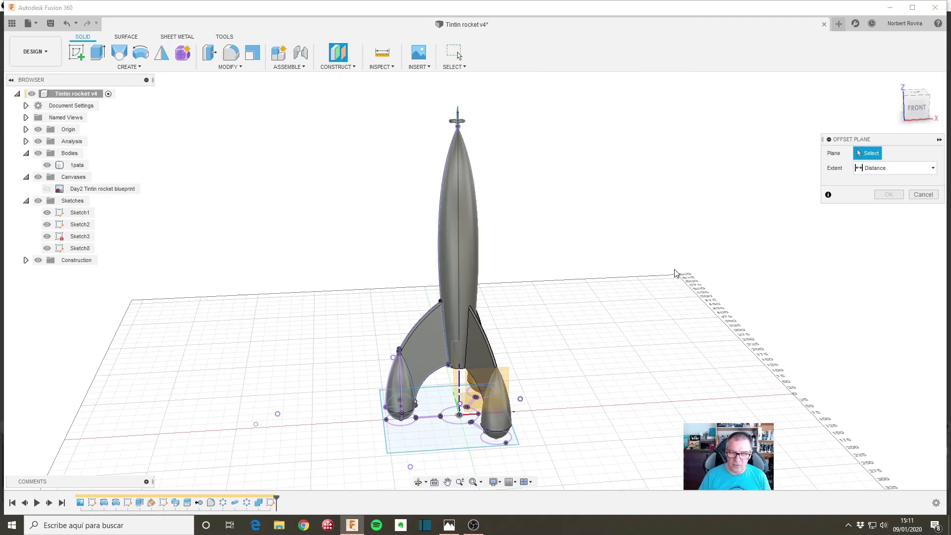
pyautogui.keyDown('shift'); pyautogui.moveTo(557, 389); pyautogui.dragTo(512, 427, button='middle'); pyautogui.keyUp('shift')
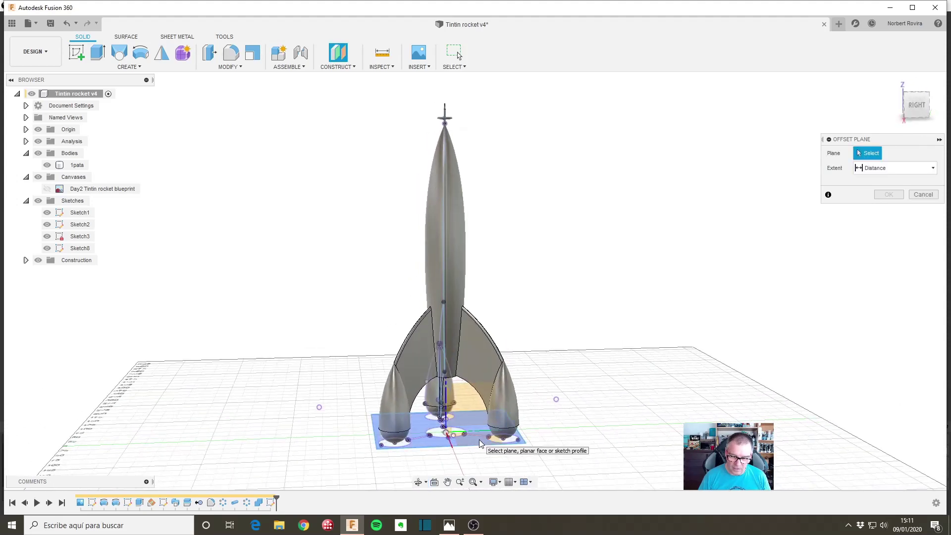
pyautogui.click(454, 427)
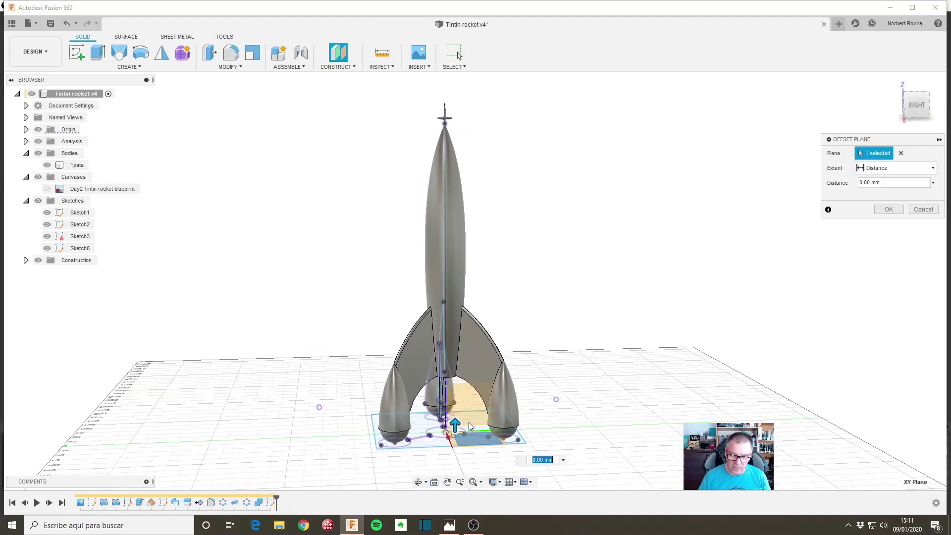
pyautogui.moveTo(445, 301); pyautogui.dragTo(446, 286)
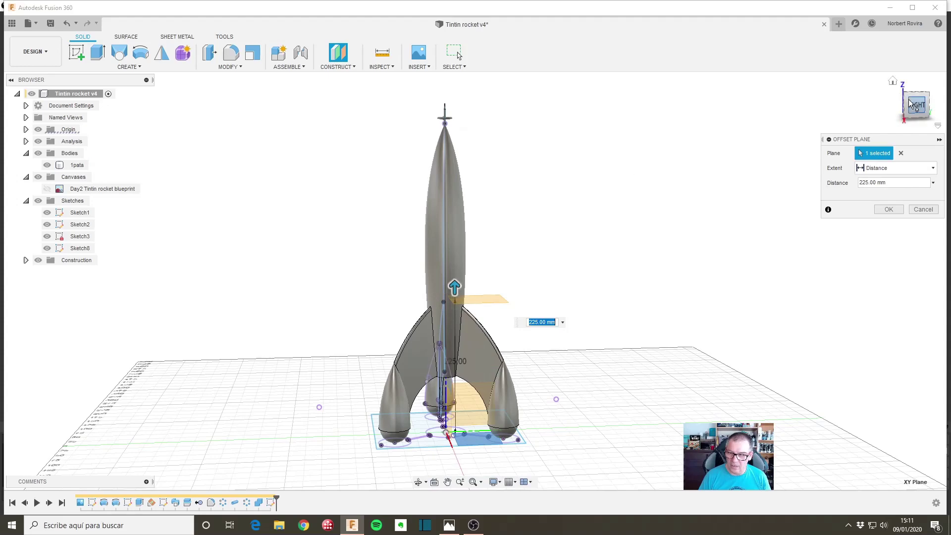
pyautogui.keyDown('shift'); pyautogui.moveTo(476, 297); pyautogui.dragTo(490, 305, button='middle'); pyautogui.keyUp('shift')
pyautogui.scroll(3, 453, 295)
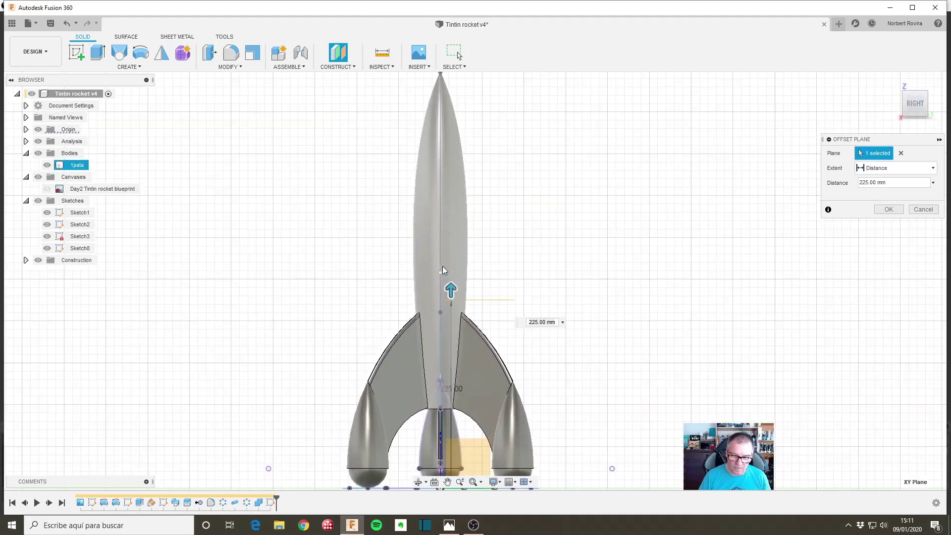
pyautogui.scroll(3, 453, 295)
pyautogui.moveTo(453, 295); pyautogui.dragTo(453, 303)
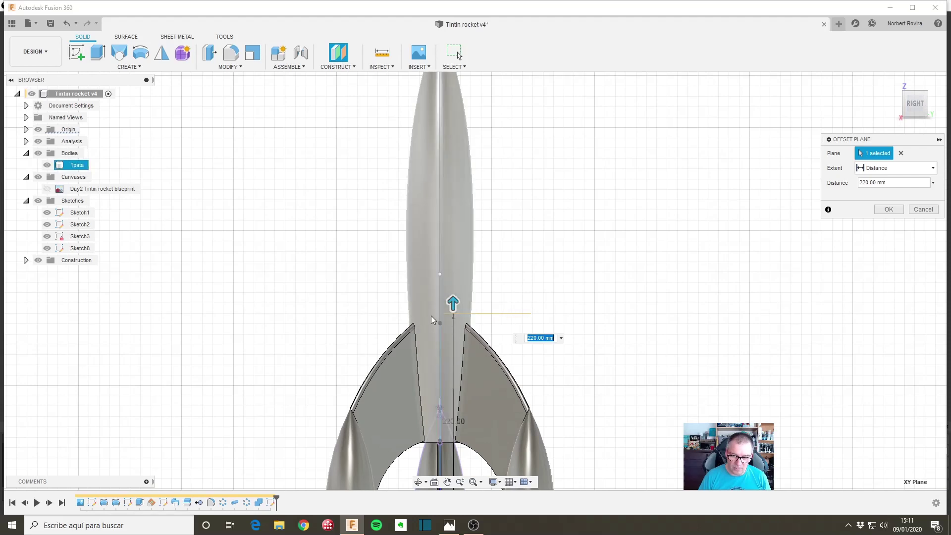
pyautogui.click(889, 209)
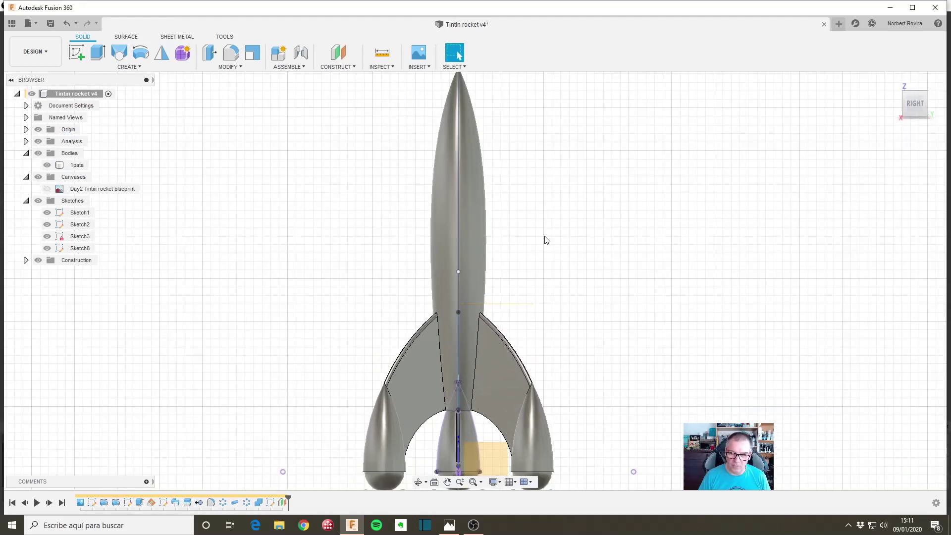
pyautogui.keyDown('shift'); pyautogui.moveTo(544, 238); pyautogui.dragTo(551, 244, button='middle'); pyautogui.keyUp('shift')
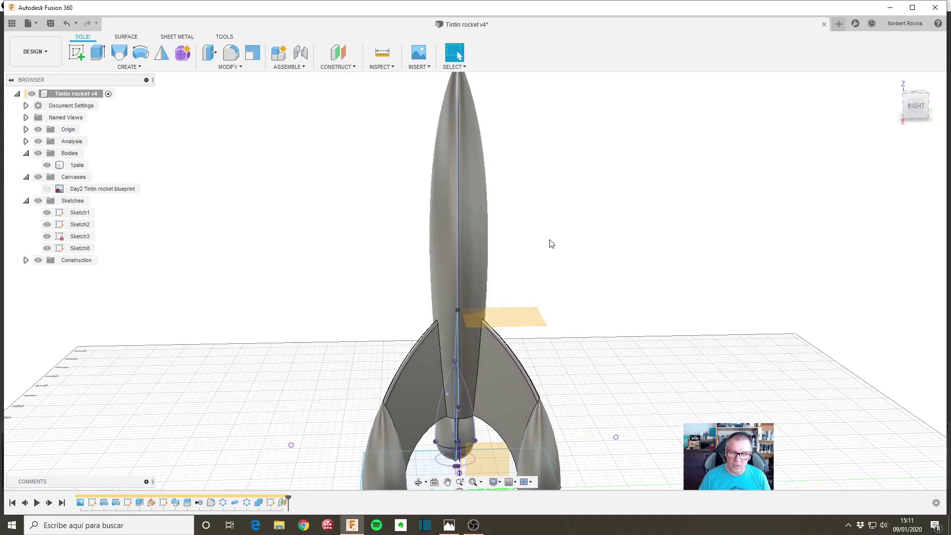
# - Create a second offset plane 150 mm above the 220 mm plane
pyautogui.click(339, 52)
pyautogui.click(534, 323)
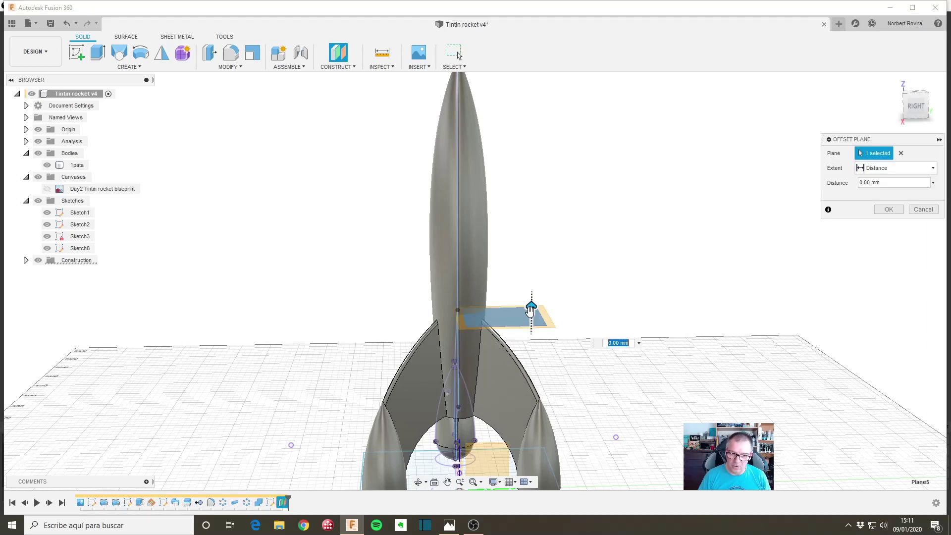
pyautogui.moveTo(536, 302); pyautogui.dragTo(517, 171)
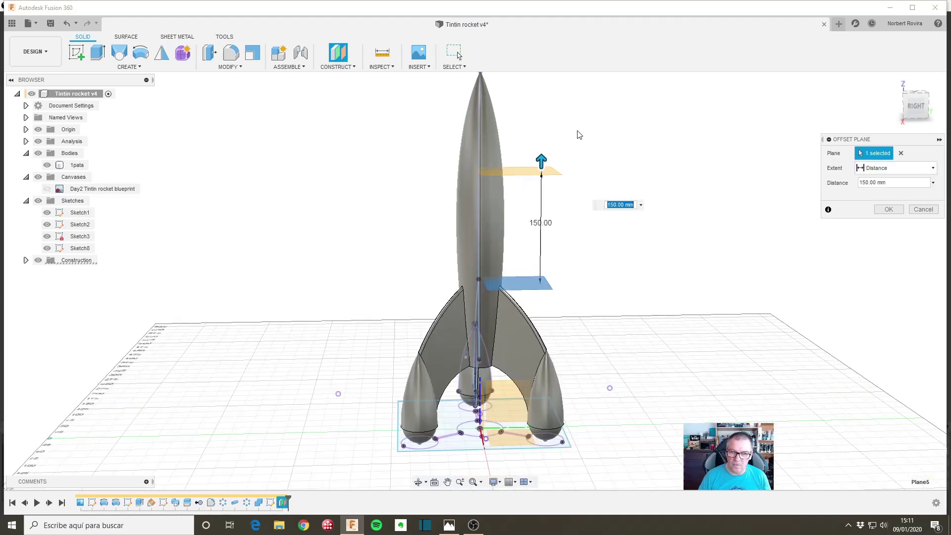
pyautogui.scroll(-3, 584, 197)
pyautogui.scroll(-2, 584, 203)
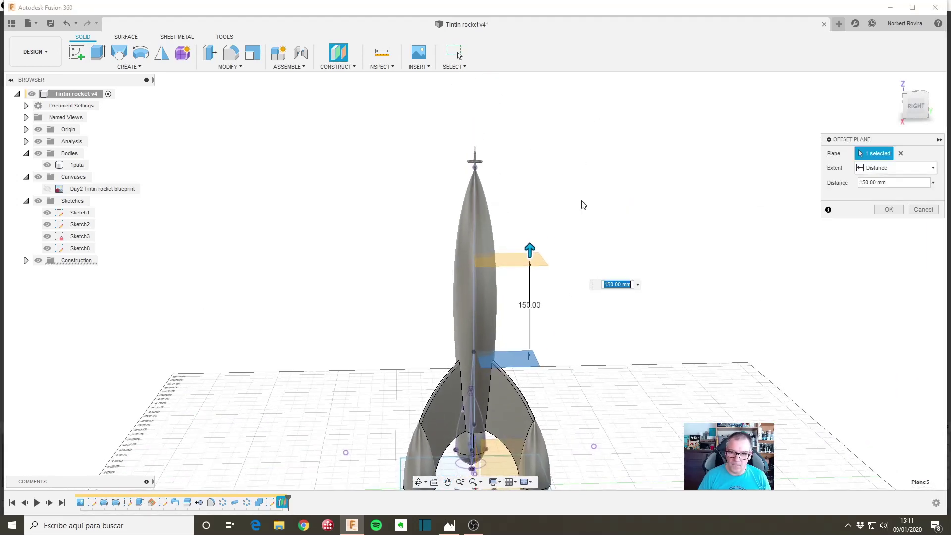
pyautogui.click(916, 106)
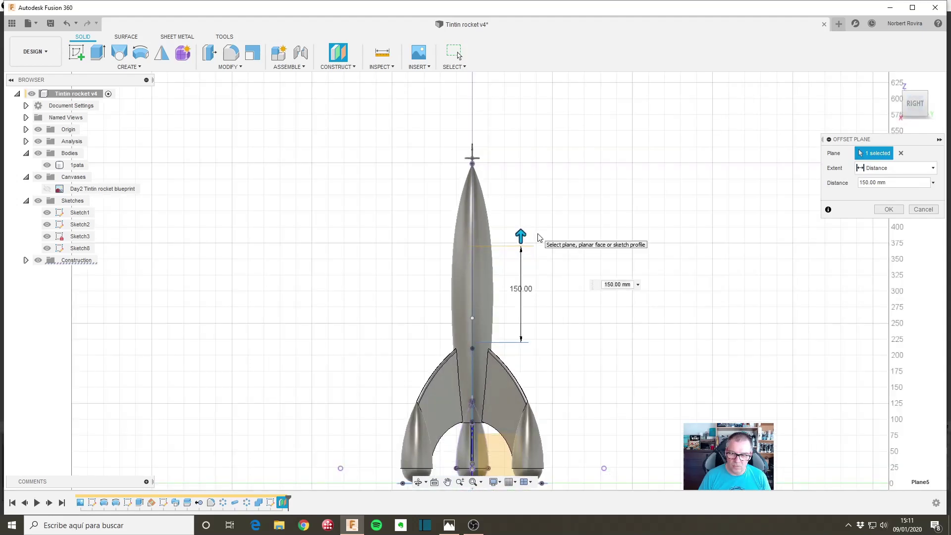
pyautogui.moveTo(521, 236); pyautogui.dragTo(521, 221)
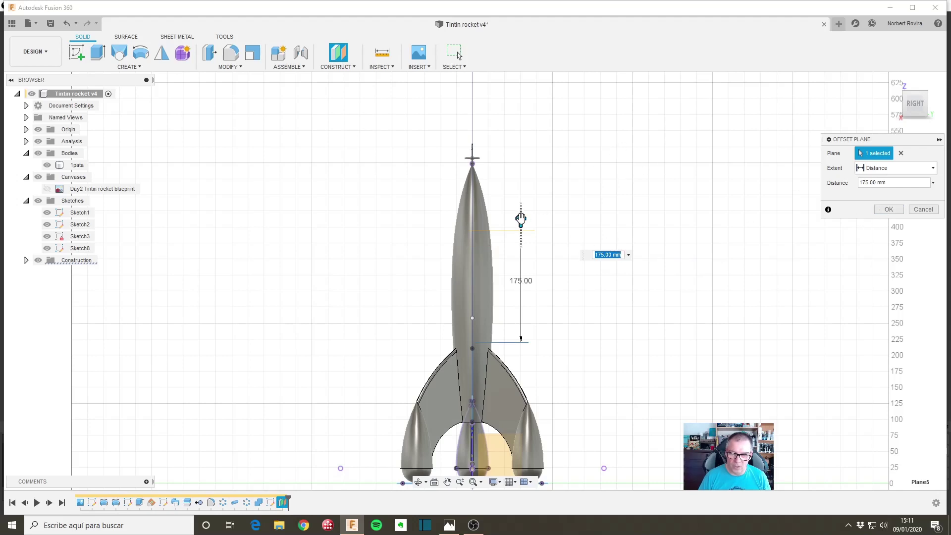
pyautogui.moveTo(522, 215); pyautogui.dragTo(522, 233)
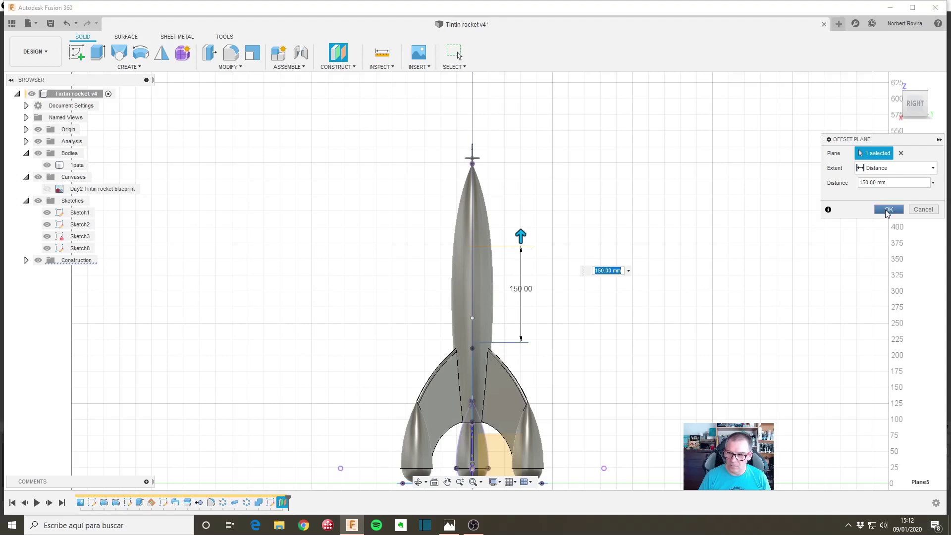
pyautogui.moveTo(520, 236)
pyautogui.mouseDown()
pyautogui.moveTo(511, 126)
pyautogui.moveTo(513, 252)
pyautogui.mouseUp()
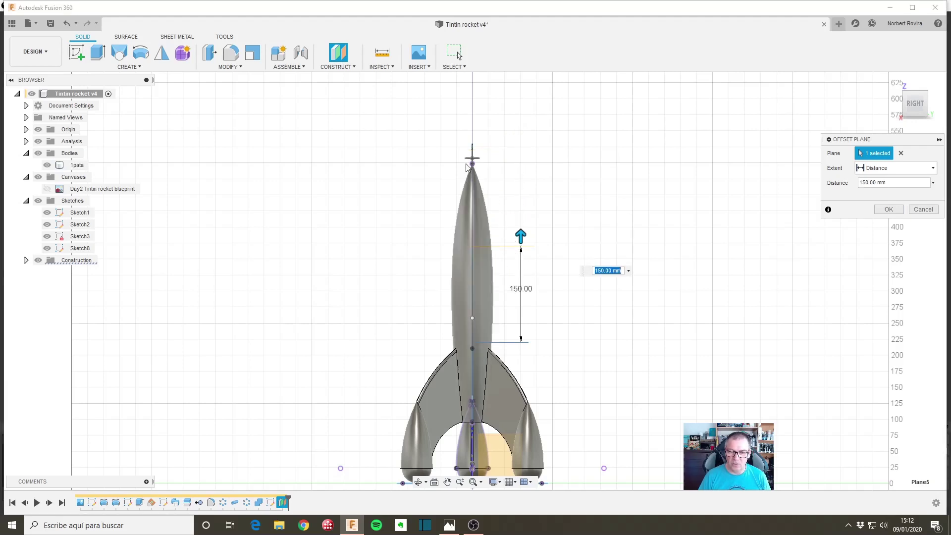
pyautogui.click(889, 209)
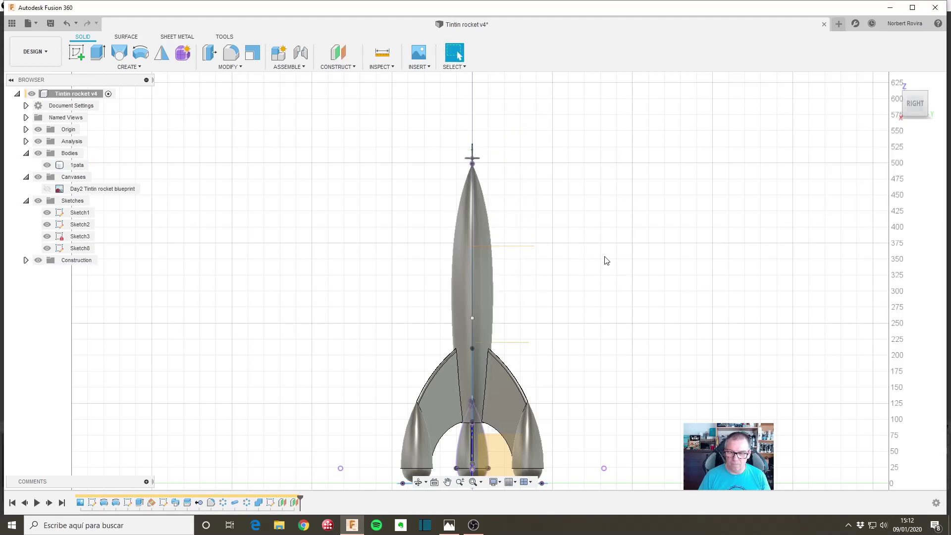
# - Set up Split Body on the rocket with both offset planes as splitting tools
pyautogui.moveTo(576, 262)
pyautogui.keyDown('shift'); pyautogui.mouseDown(button='middle')
pyautogui.moveTo(683, 318)
pyautogui.moveTo(358, 143)
pyautogui.mouseUp(button='middle'); pyautogui.keyUp('shift')
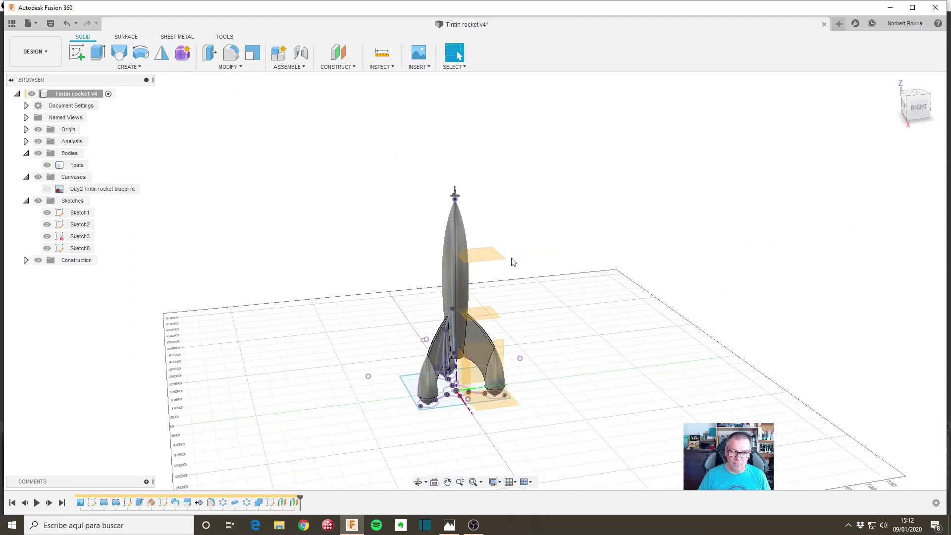
pyautogui.click(229, 67)
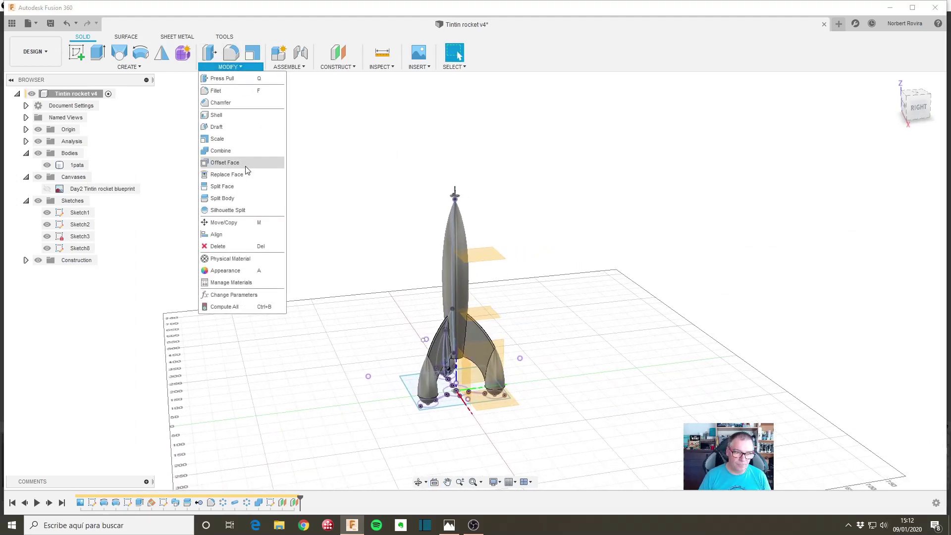
pyautogui.click(244, 197)
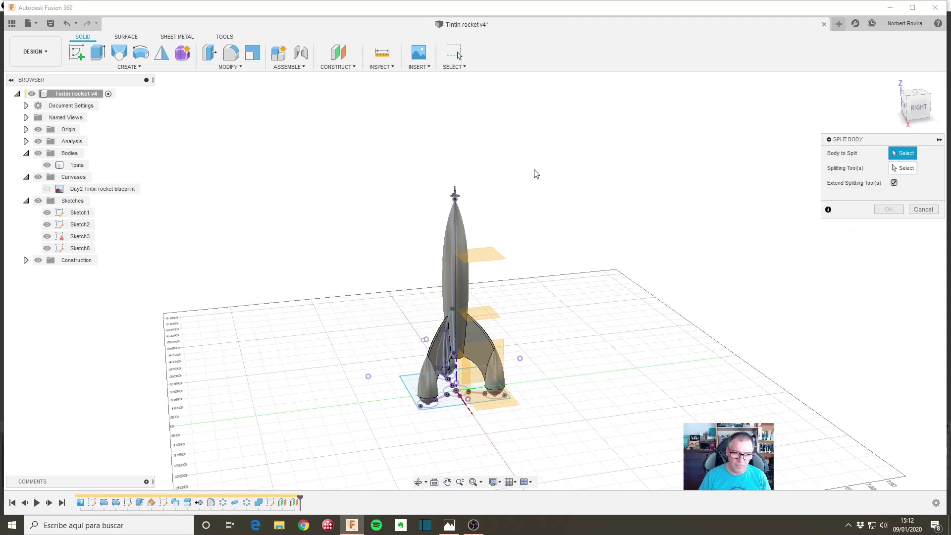
pyautogui.click(451, 293)
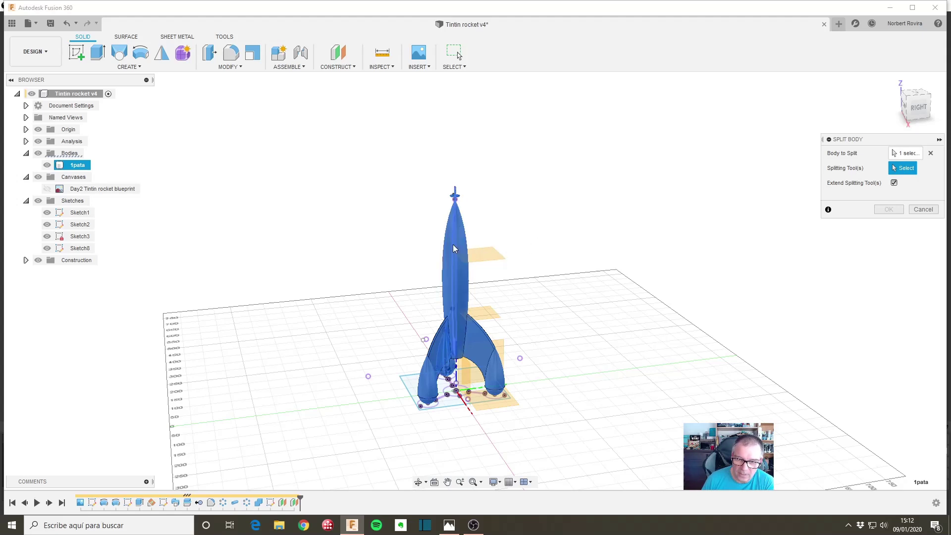
pyautogui.click(475, 251)
pyautogui.click(483, 311)
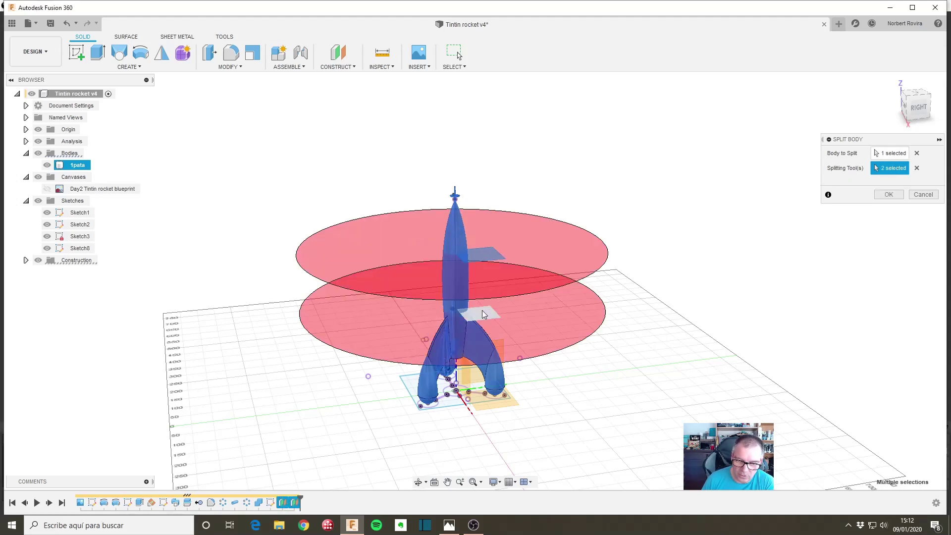
# - Check the plane cuts, apply the split, and inspect the resulting pieces
pyautogui.keyDown('shift'); pyautogui.moveTo(648, 330); pyautogui.dragTo(647, 322, button='middle'); pyautogui.keyUp('shift')
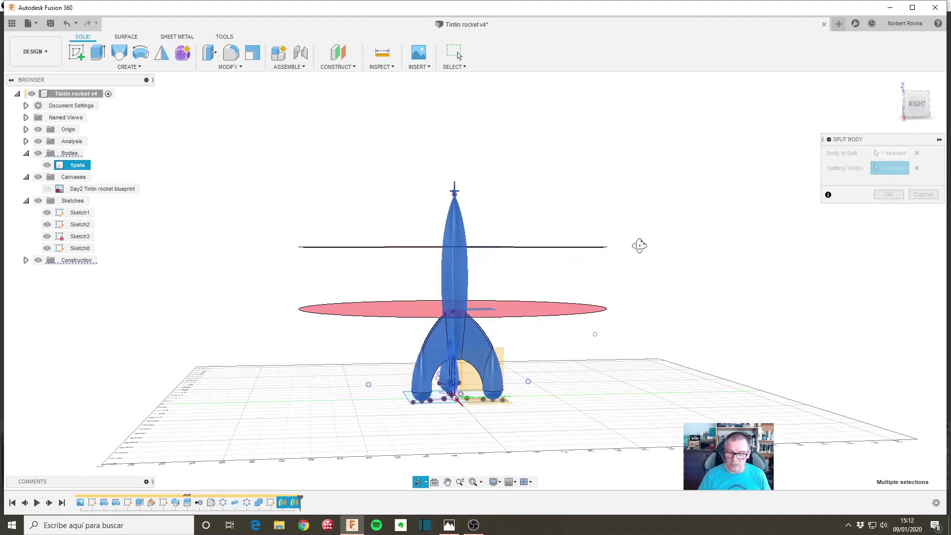
pyautogui.keyDown('shift'); pyautogui.moveTo(637, 244); pyautogui.dragTo(569, 270, button='middle'); pyautogui.keyUp('shift')
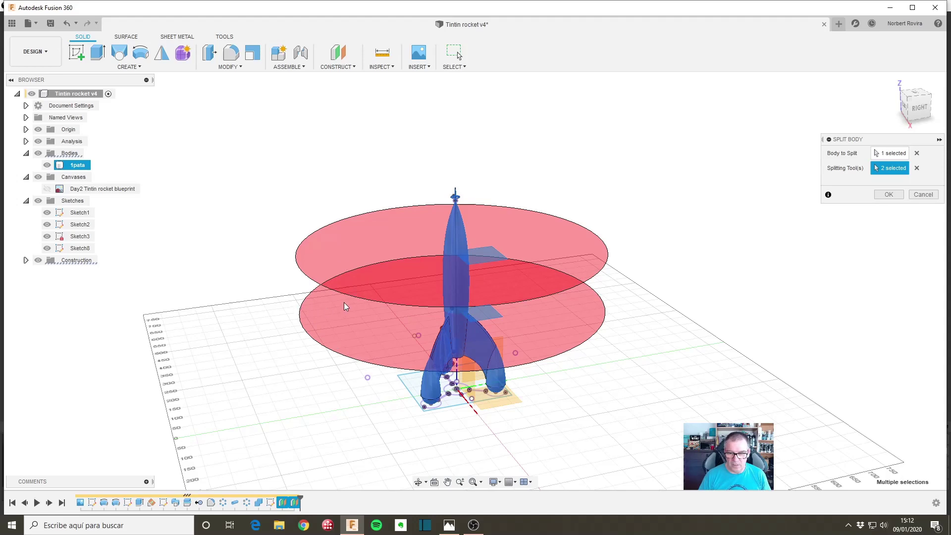
pyautogui.moveTo(614, 288)
pyautogui.keyDown('shift'); pyautogui.mouseDown(button='middle')
pyautogui.moveTo(622, 246)
pyautogui.moveTo(632, 275)
pyautogui.mouseUp(button='middle'); pyautogui.keyUp('shift')
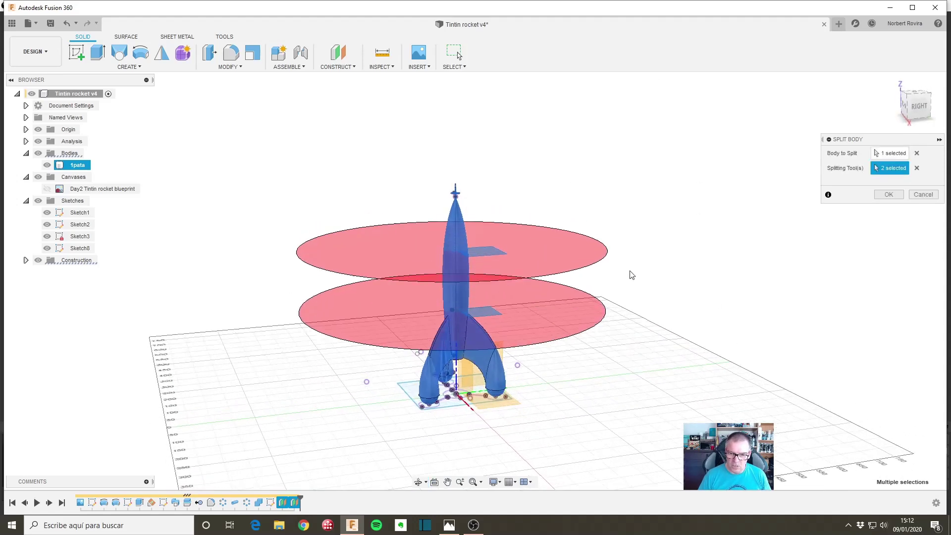
pyautogui.click(896, 195)
pyautogui.scroll(-2, 540, 213)
pyautogui.moveTo(598, 194); pyautogui.dragTo(496, 202, button='middle')
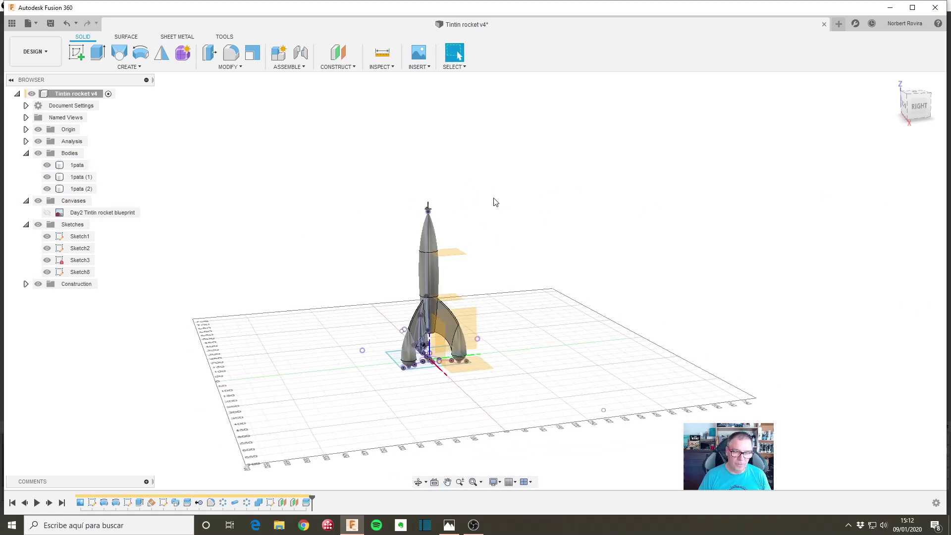
pyautogui.click(427, 255)
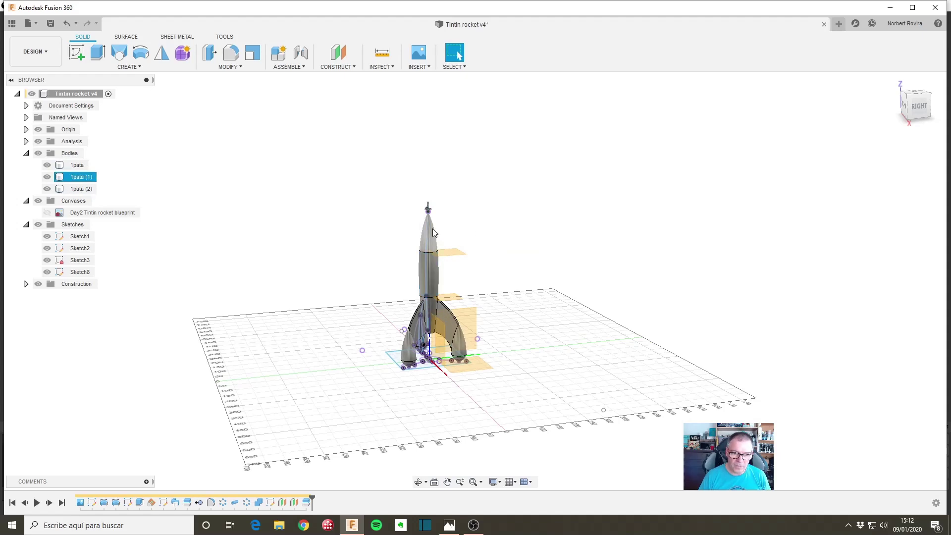
# - Hide the nose-cone body 1pata (1)
pyautogui.scroll(5, 436, 257)
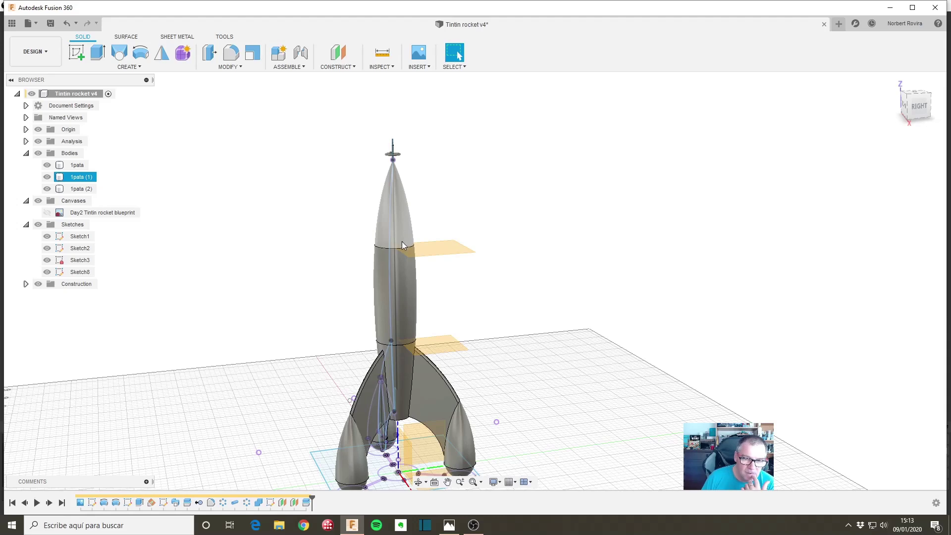
pyautogui.click(47, 177)
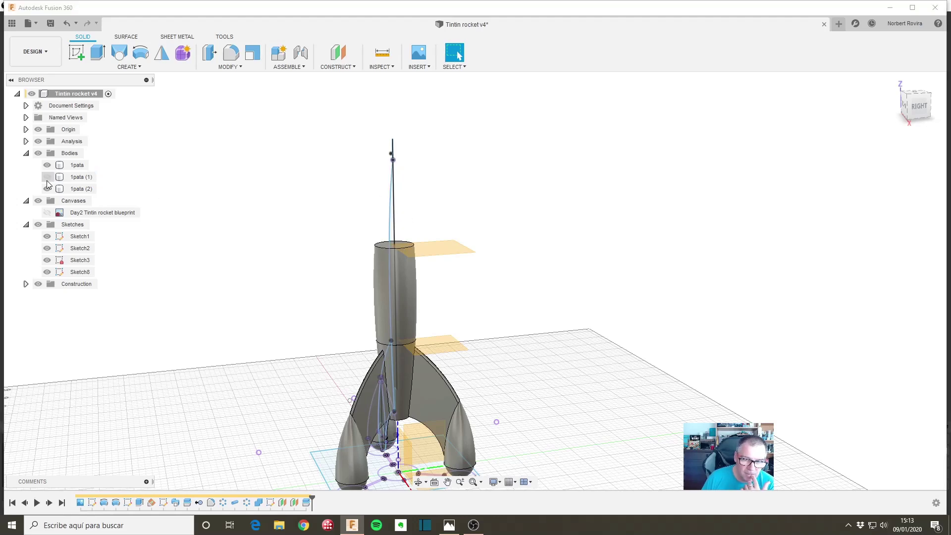
pyautogui.scroll(-3, 438, 202)
pyautogui.moveTo(448, 180)
pyautogui.keyDown('shift'); pyautogui.mouseDown(button='middle')
pyautogui.moveTo(466, 212)
pyautogui.moveTo(442, 242)
pyautogui.mouseUp(button='middle'); pyautogui.keyUp('shift')
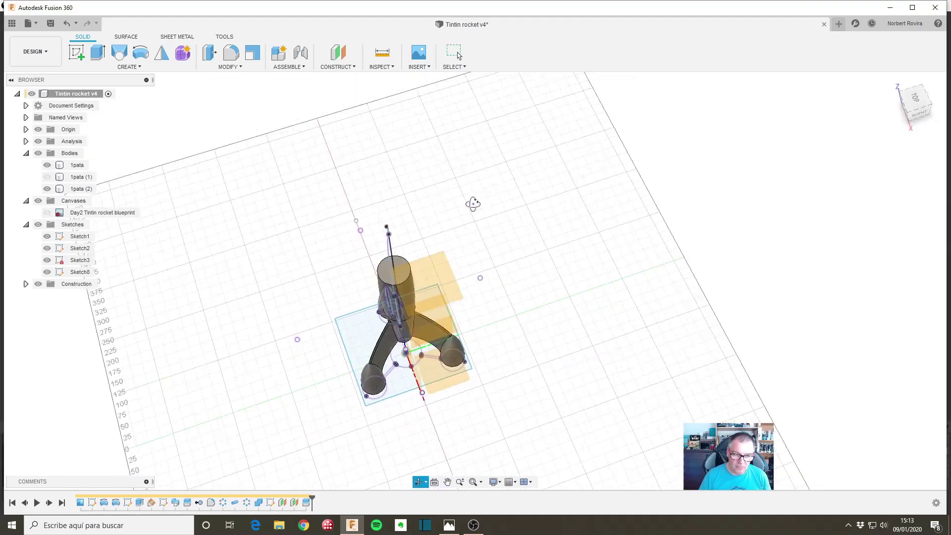
# - Hide Sketch1, Sketch2 and Sketch8, leaving only the split bodies and planes
pyautogui.scroll(2, 173, 265)
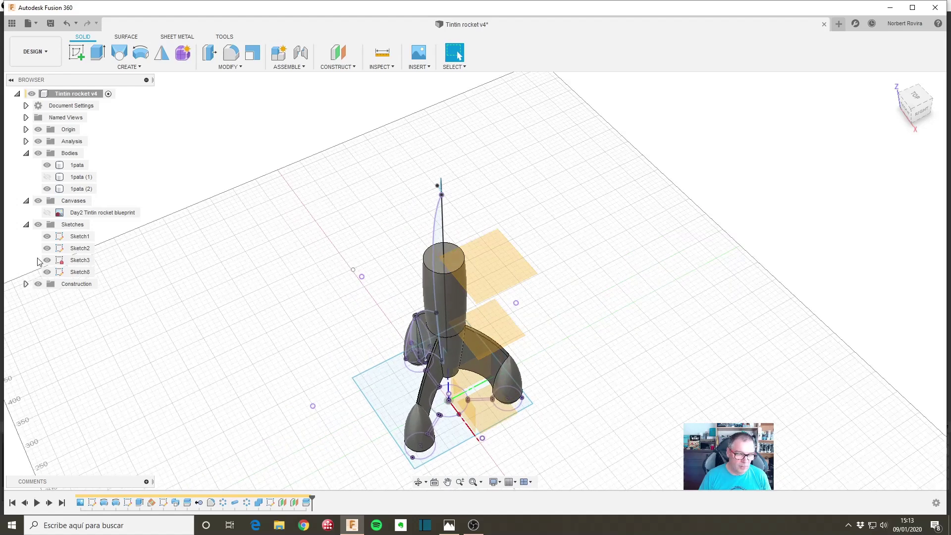
pyautogui.click(38, 225)
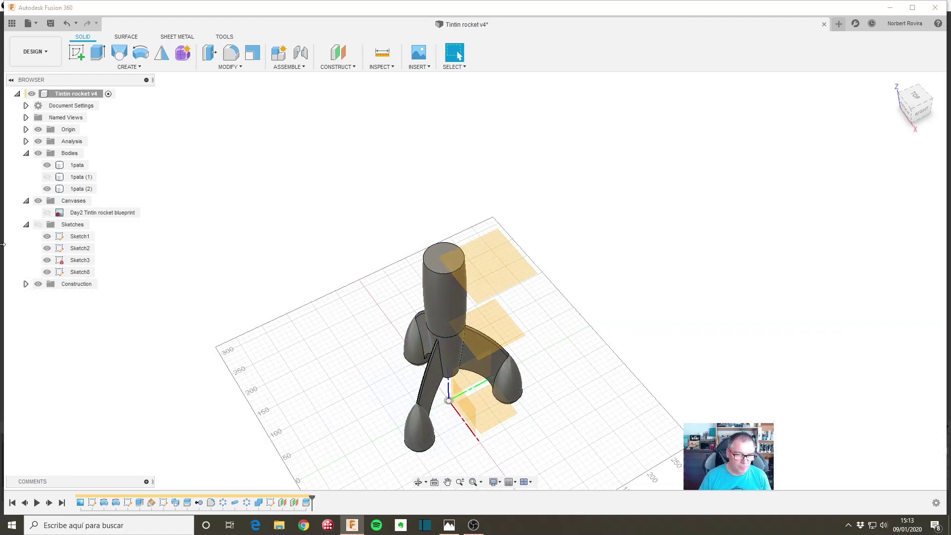
pyautogui.click(38, 225)
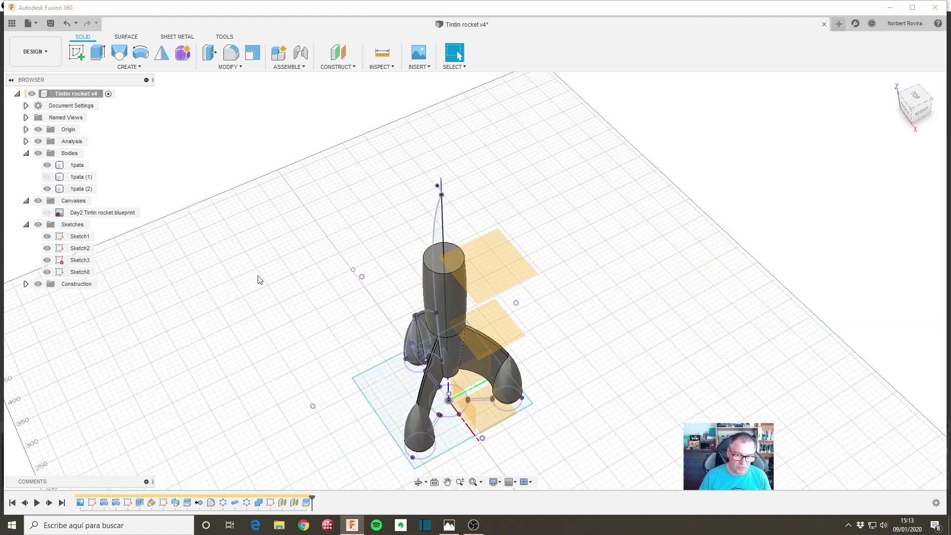
pyautogui.click(47, 236)
pyautogui.click(47, 248)
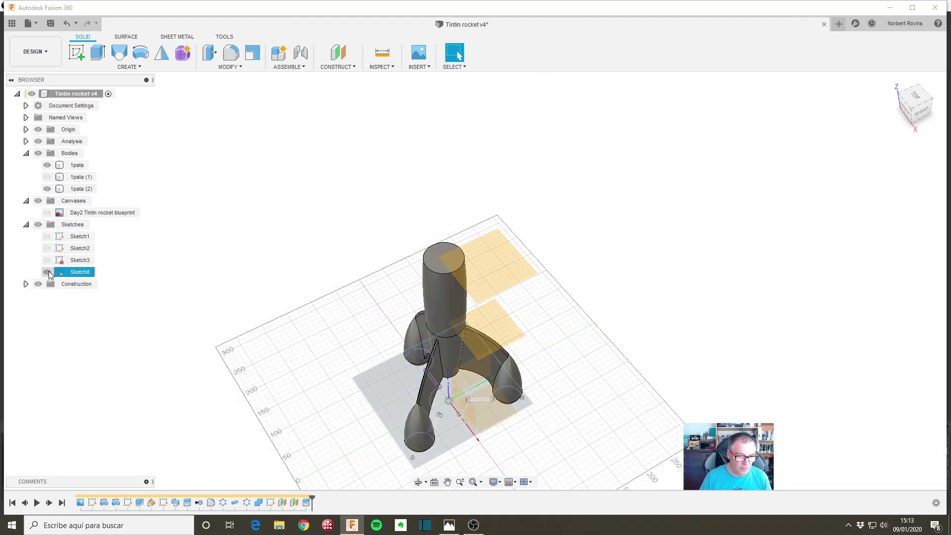
pyautogui.click(47, 272)
pyautogui.moveTo(262, 300)
pyautogui.keyDown('shift'); pyautogui.mouseDown(button='middle')
pyautogui.moveTo(537, 314)
pyautogui.moveTo(556, 293)
pyautogui.moveTo(560, 300)
pyautogui.mouseUp(button='middle'); pyautogui.keyUp('shift')
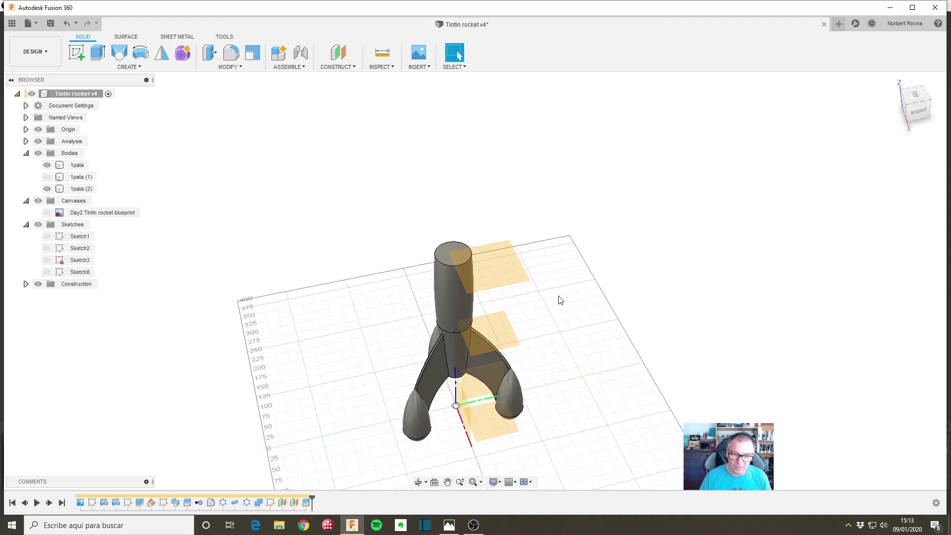
# - Sketch a 20 x 20 mm centre rectangle at the origin on the middle body's top
pyautogui.press('s')
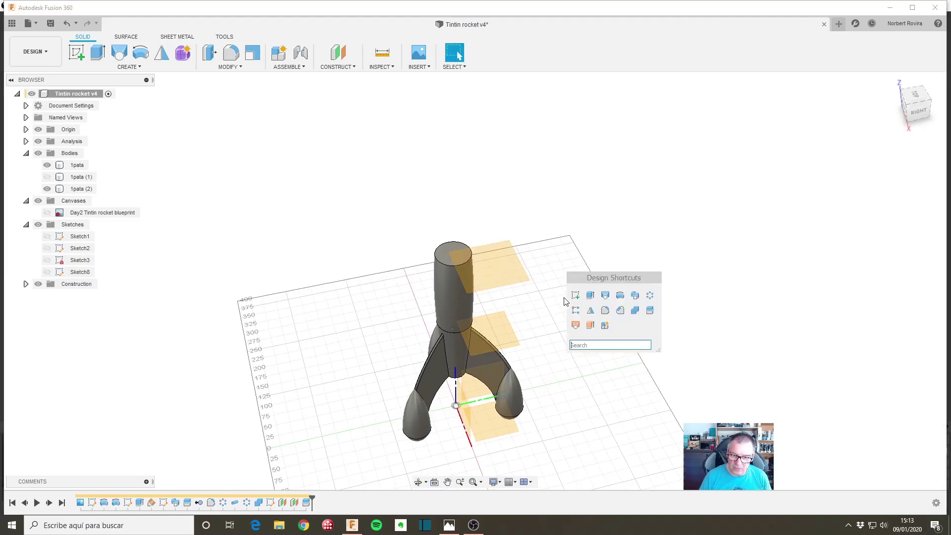
pyautogui.click(570, 300)
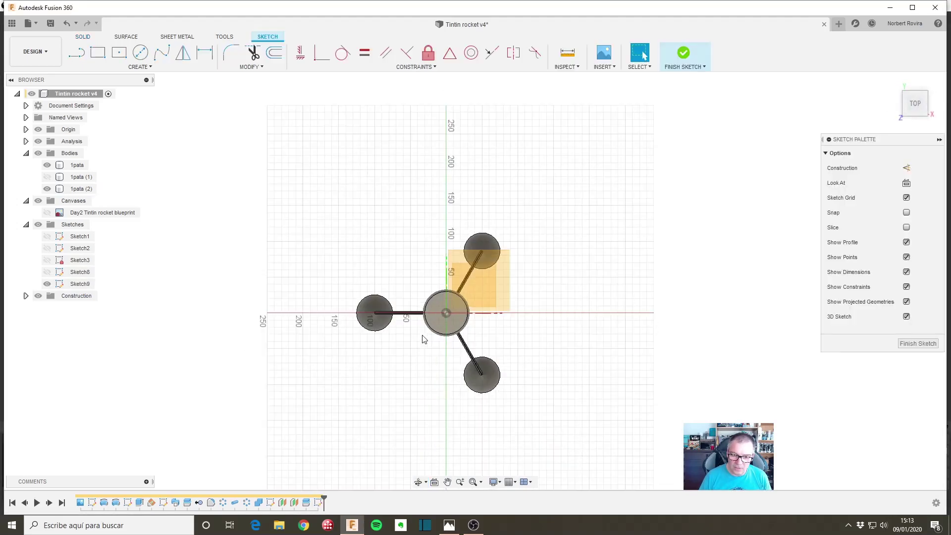
pyautogui.click(119, 52)
pyautogui.click(436, 297)
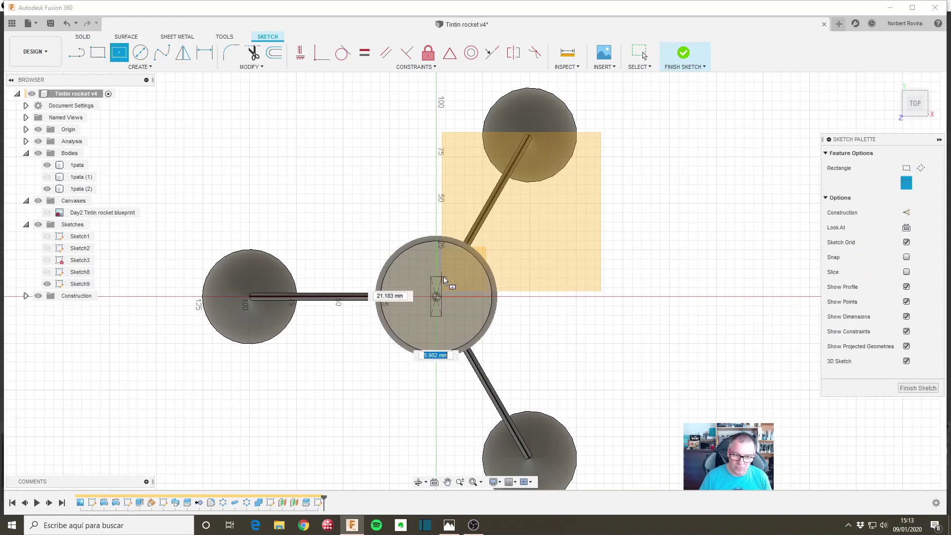
pyautogui.write('20')
pyautogui.press('Tab')
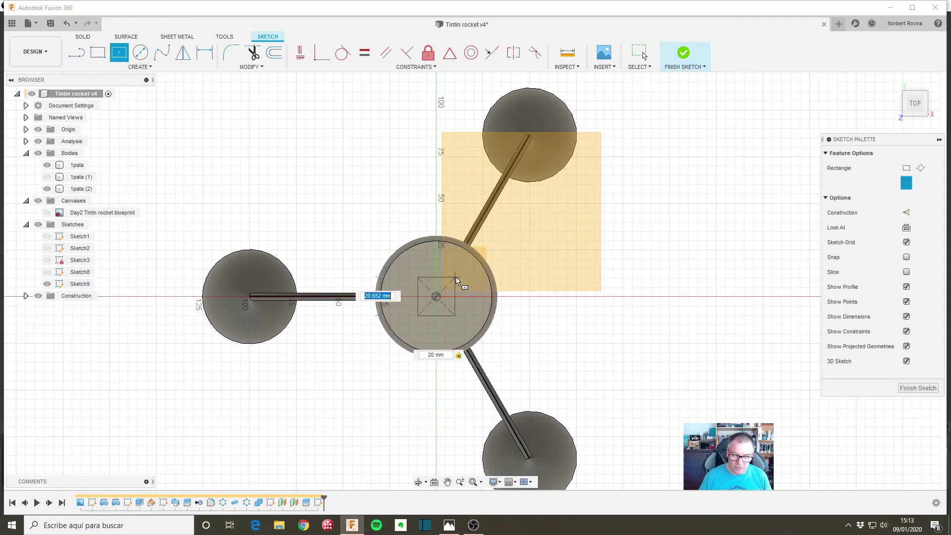
pyautogui.press('Tab')
pyautogui.press('Return')
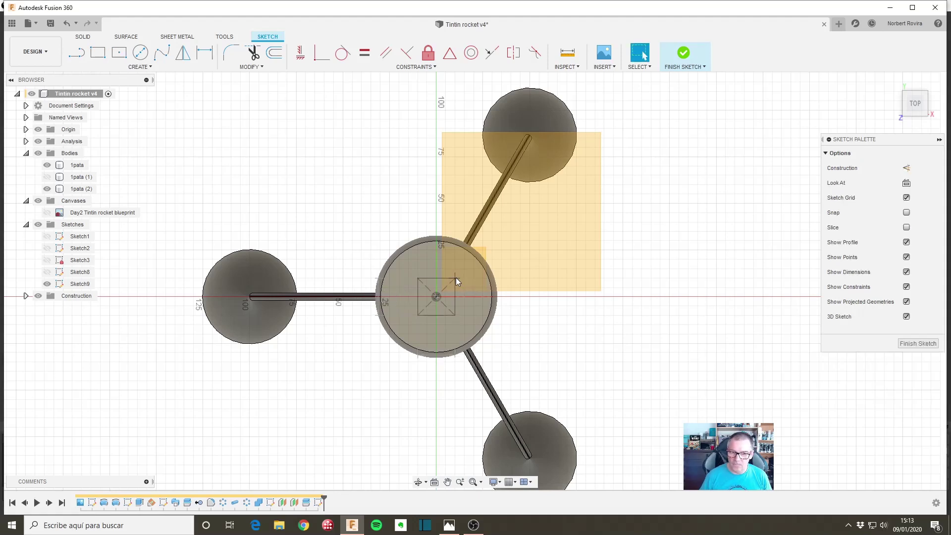
pyautogui.click(912, 346)
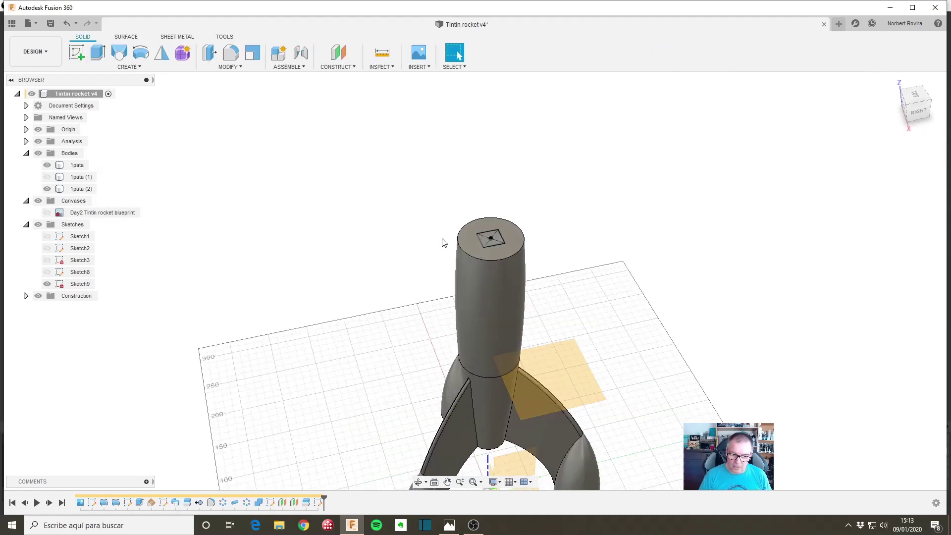
# - Extrude the square 10 mm with a -10° taper, joined to the middle body
pyautogui.click(510, 249)
pyautogui.press('e')
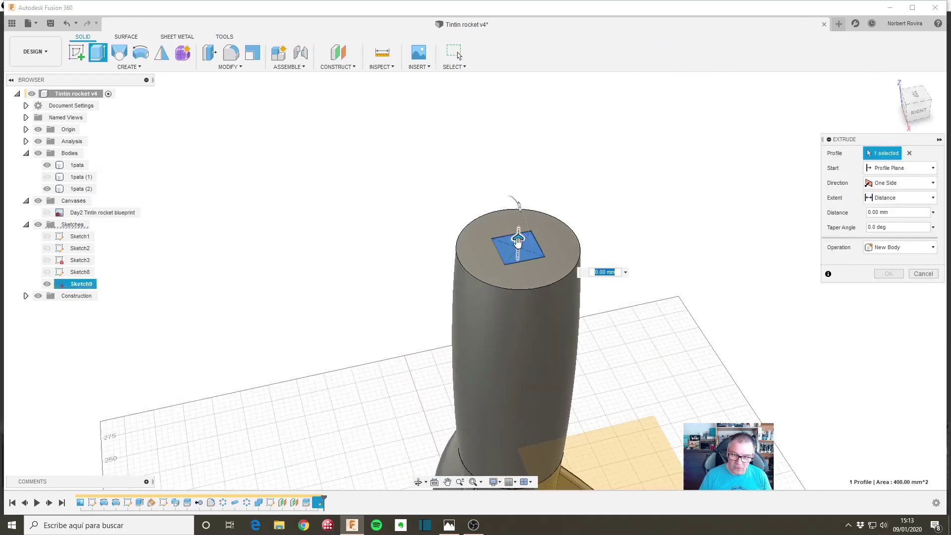
pyautogui.moveTo(517, 240); pyautogui.dragTo(518, 225)
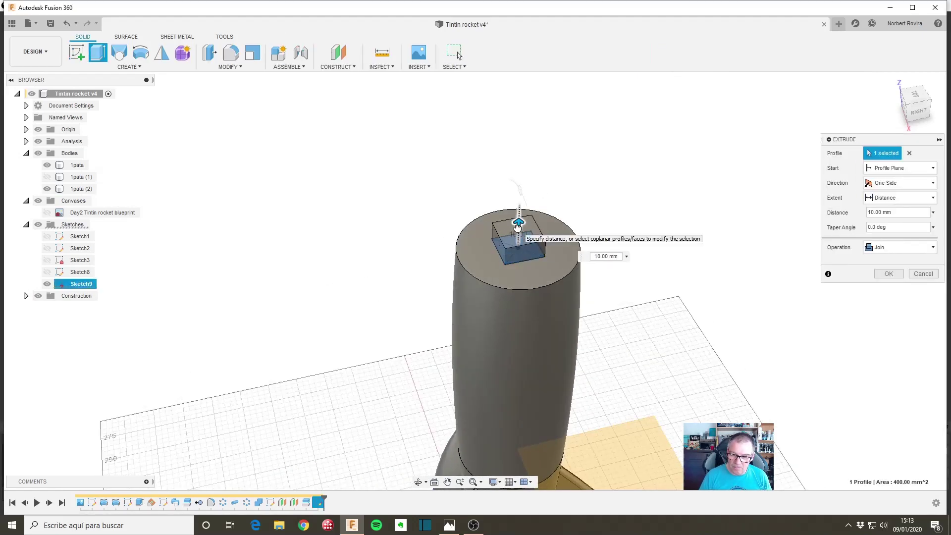
pyautogui.click(874, 227)
pyautogui.write('-10')
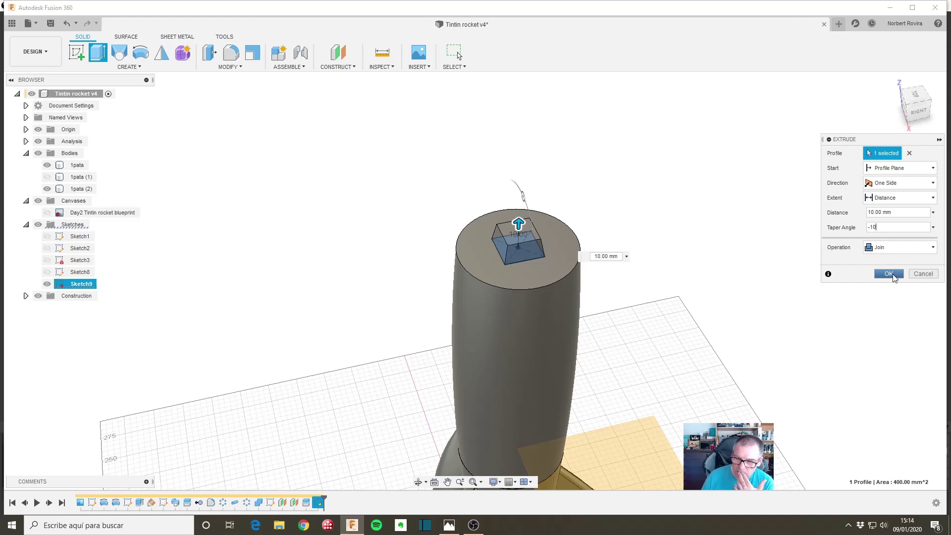
pyautogui.scroll(1, 565, 284)
pyautogui.keyDown('shift'); pyautogui.moveTo(540, 331); pyautogui.dragTo(480, 248, button='middle'); pyautogui.keyUp('shift')
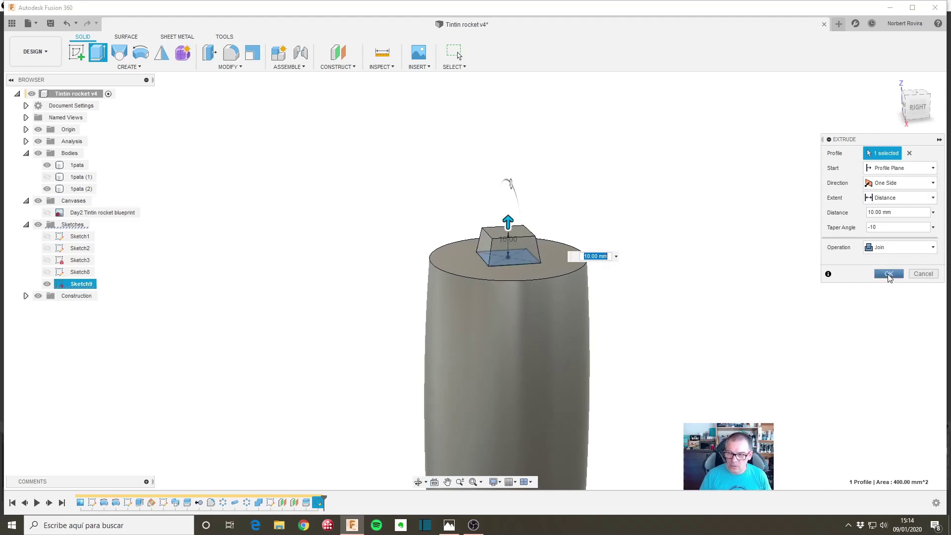
pyautogui.click(888, 274)
pyautogui.scroll(-2, 556, 206)
# - Combine-cut the nose cone with the middle body as a kept tool, then hide the nose cone
pyautogui.scroll(-2, 586, 170)
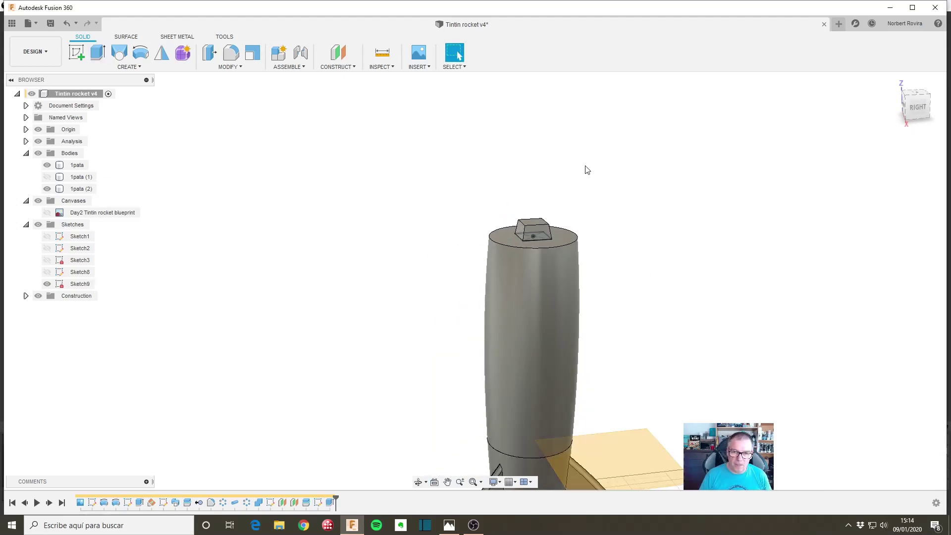
pyautogui.scroll(-2, 517, 206)
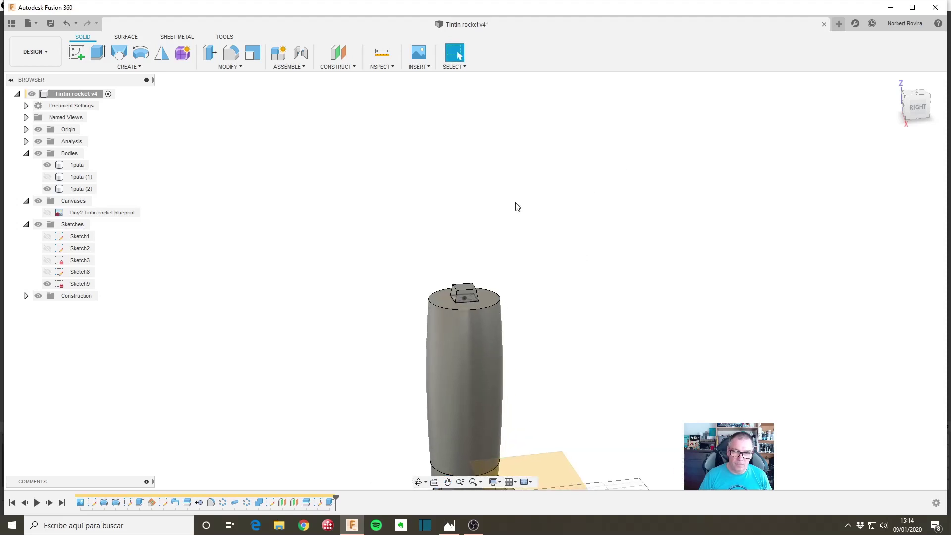
pyautogui.click(46, 177)
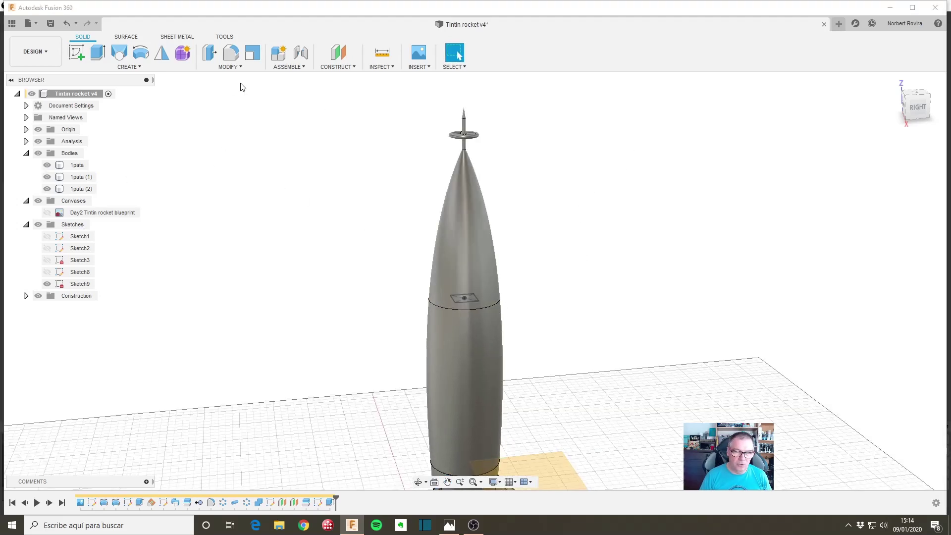
pyautogui.press('s')
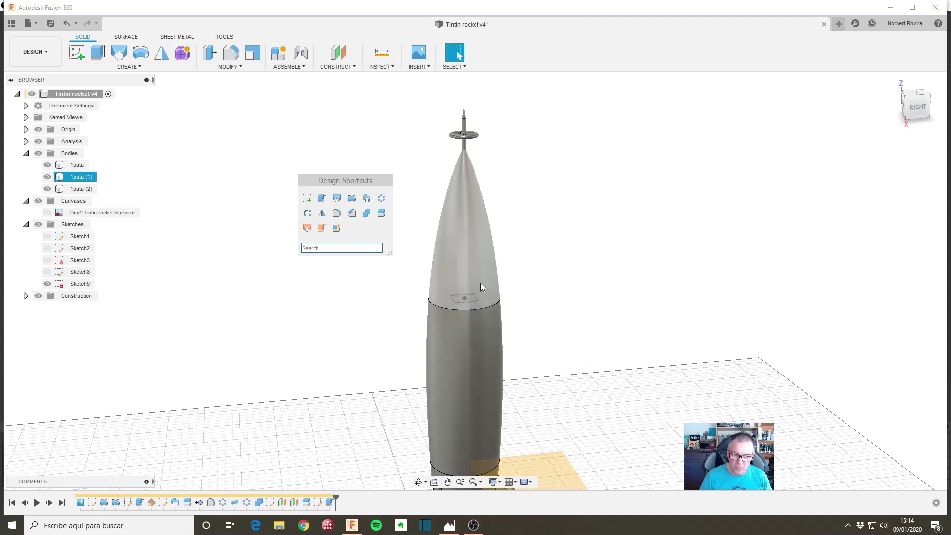
pyautogui.click(367, 217)
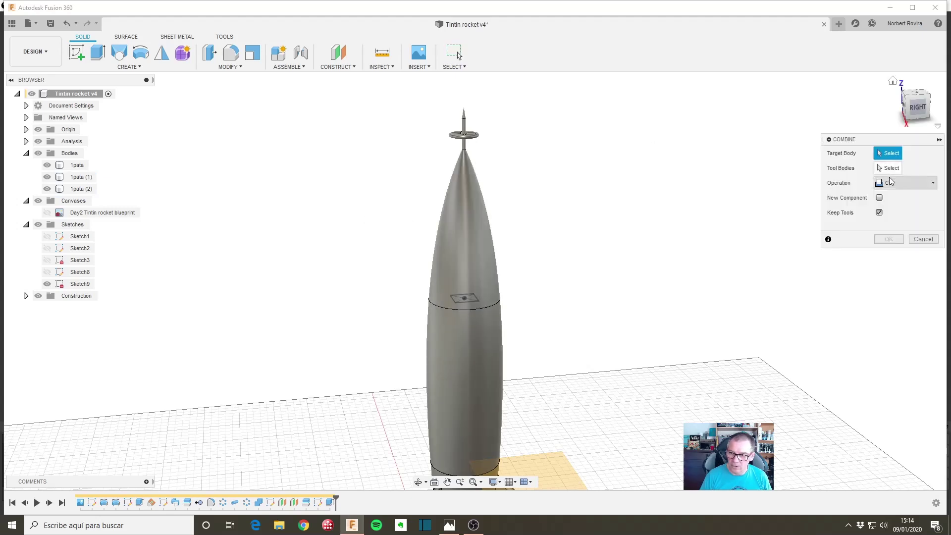
pyautogui.click(463, 267)
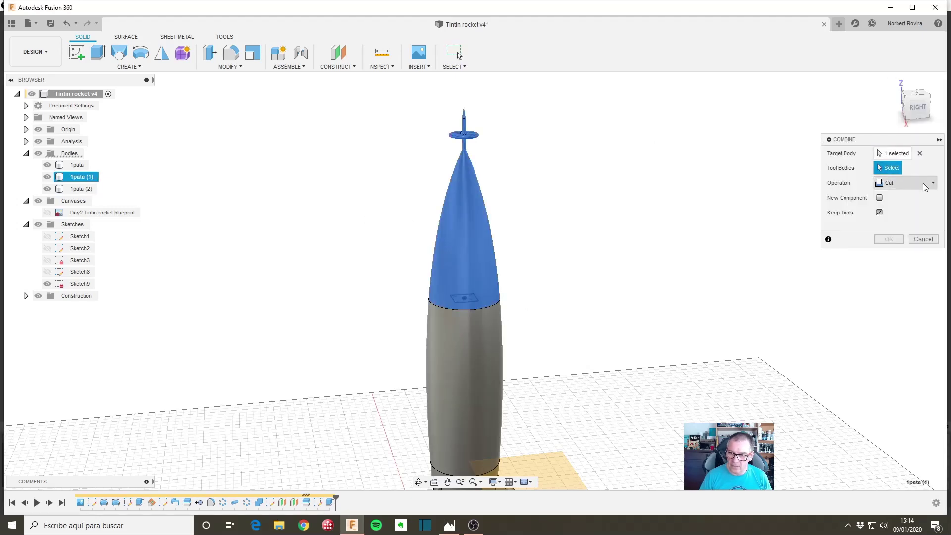
pyautogui.click(456, 350)
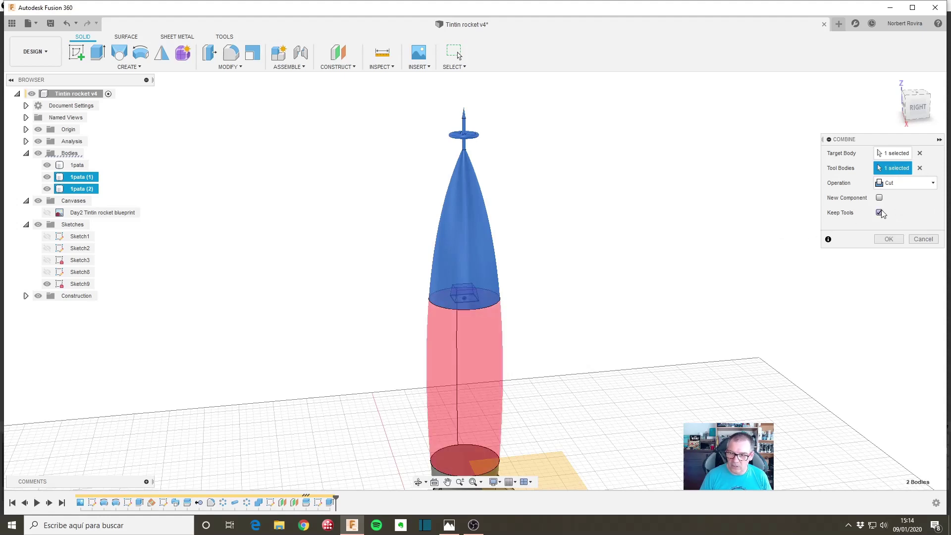
pyautogui.keyDown('shift'); pyautogui.moveTo(537, 335); pyautogui.dragTo(479, 365, button='middle'); pyautogui.keyUp('shift')
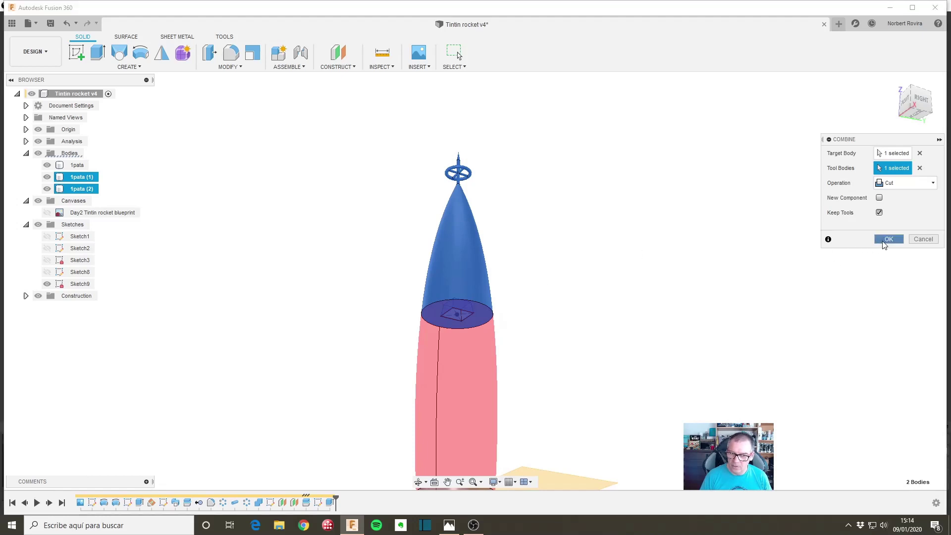
pyautogui.click(889, 239)
pyautogui.scroll(2, 366, 312)
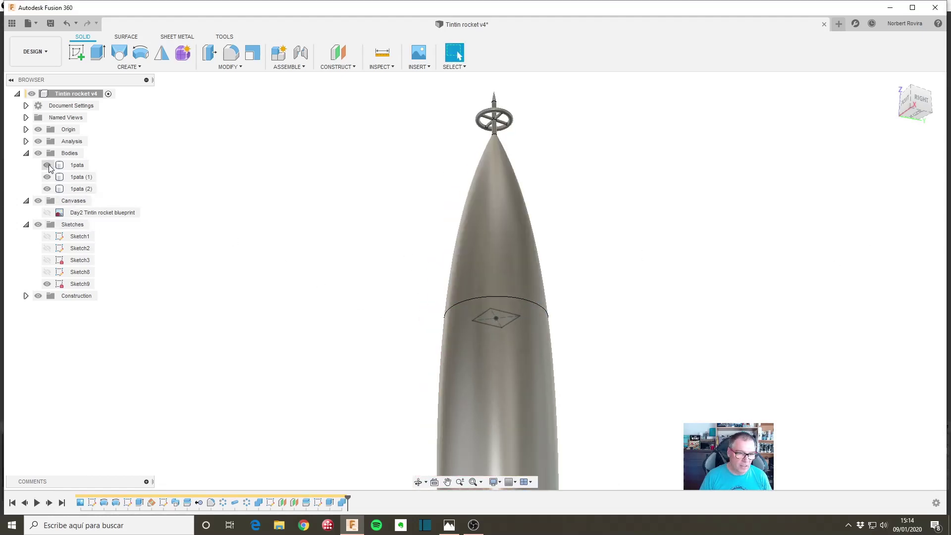
pyautogui.click(47, 177)
# - Hide 1pata (2) and Sketch9, view the nose cone's underside, and start Press Pull
pyautogui.press('F6')
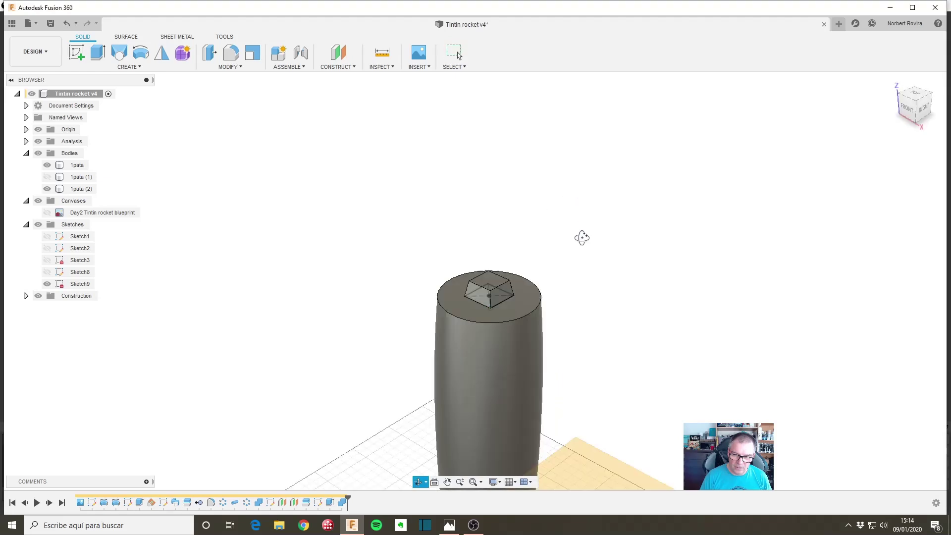
pyautogui.click(47, 176)
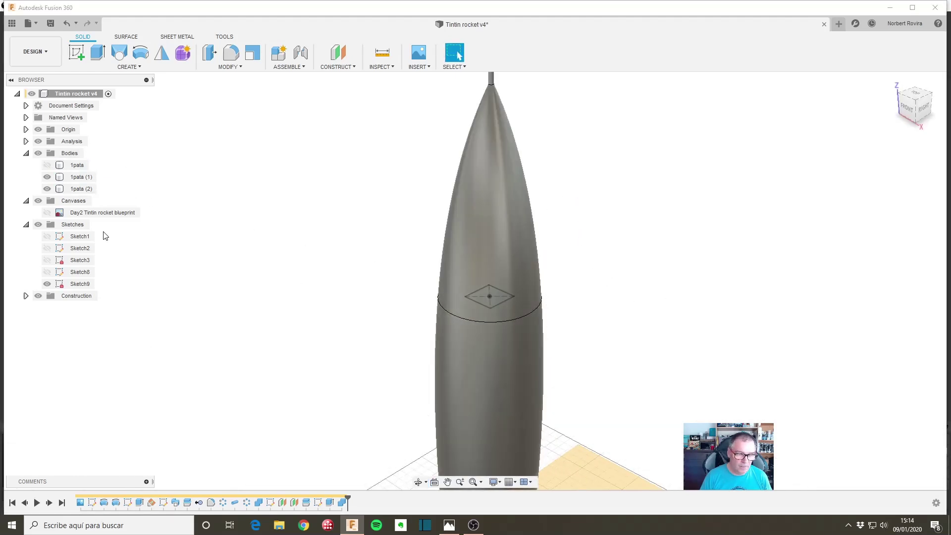
pyautogui.click(47, 189)
pyautogui.moveTo(625, 366)
pyautogui.keyDown('shift'); pyautogui.mouseDown(button='middle')
pyautogui.moveTo(650, 281)
pyautogui.moveTo(491, 270)
pyautogui.mouseUp(button='middle'); pyautogui.keyUp('shift')
pyautogui.scroll(5, 492, 270)
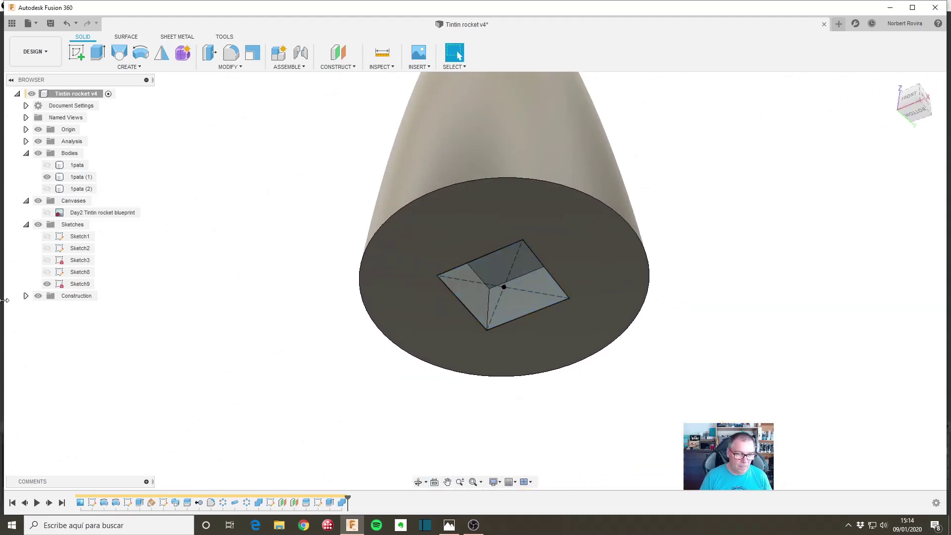
pyautogui.click(47, 284)
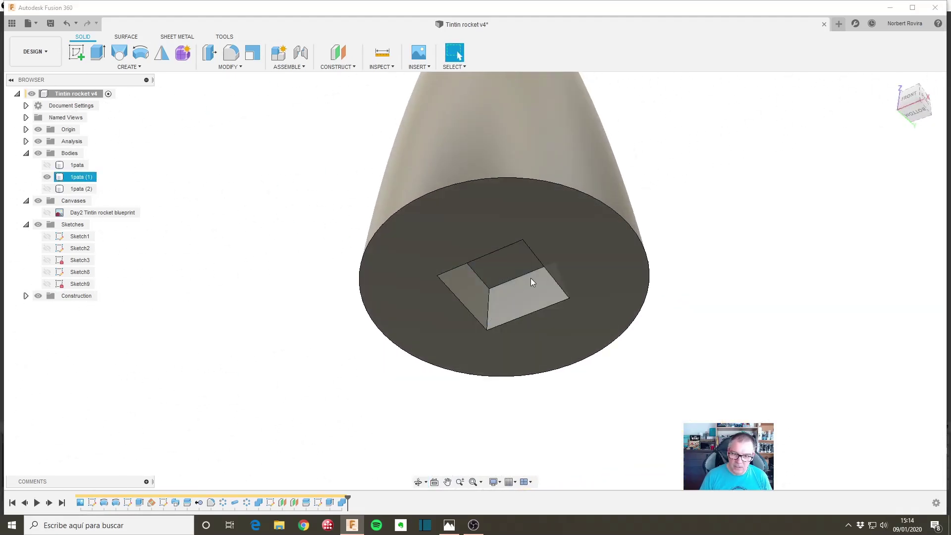
pyautogui.scroll(3, 540, 316)
pyautogui.moveTo(540, 317)
pyautogui.mouseDown(button='middle')
pyautogui.moveTo(524, 276)
pyautogui.moveTo(480, 315)
pyautogui.mouseUp(button='middle')
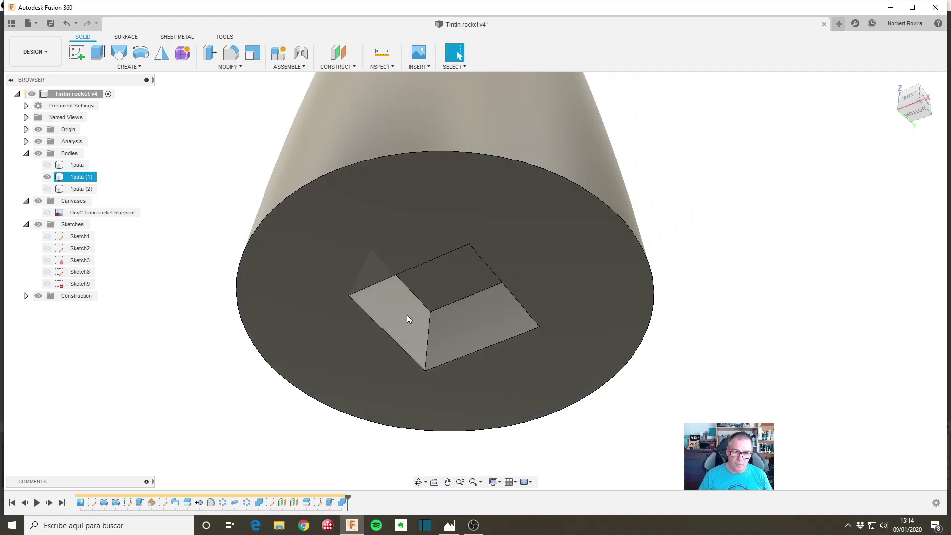
pyautogui.press('q')
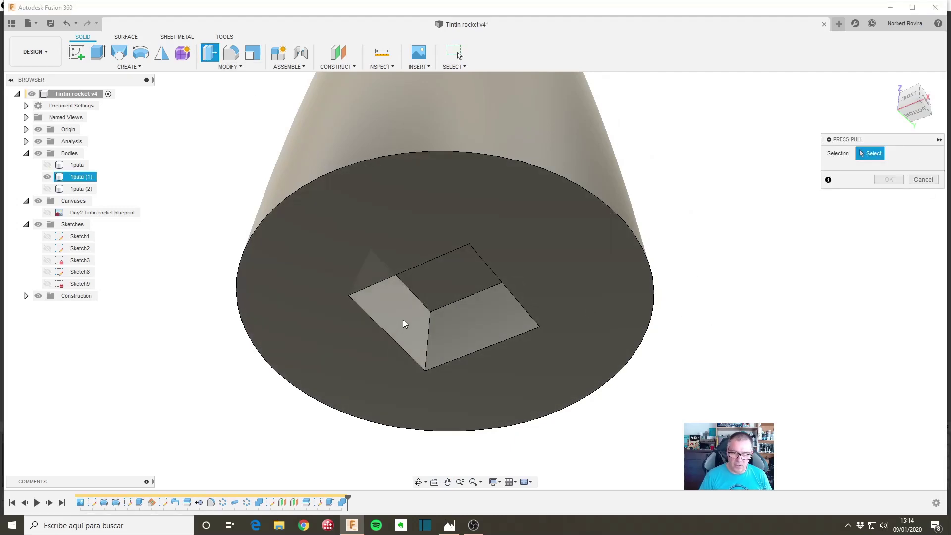
pyautogui.click(403, 321)
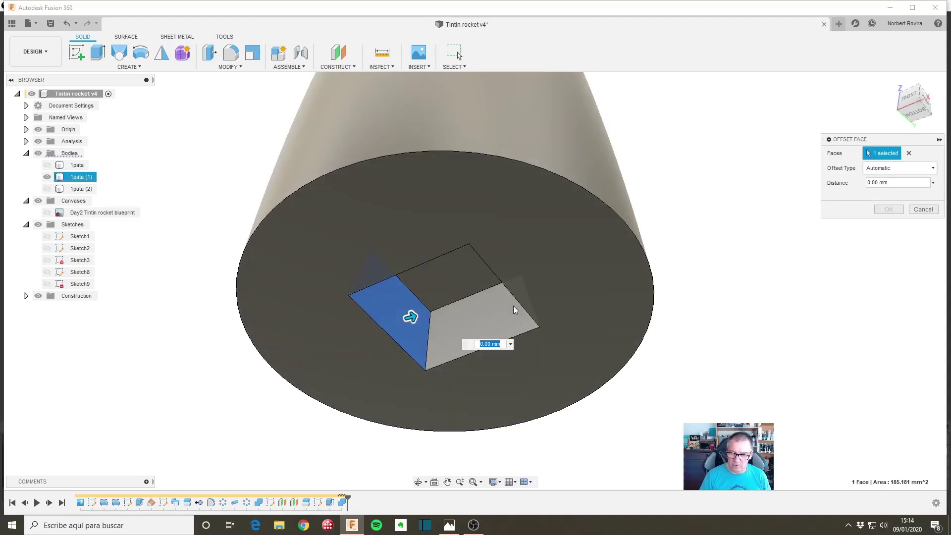
pyautogui.click(488, 307)
pyautogui.click(454, 277)
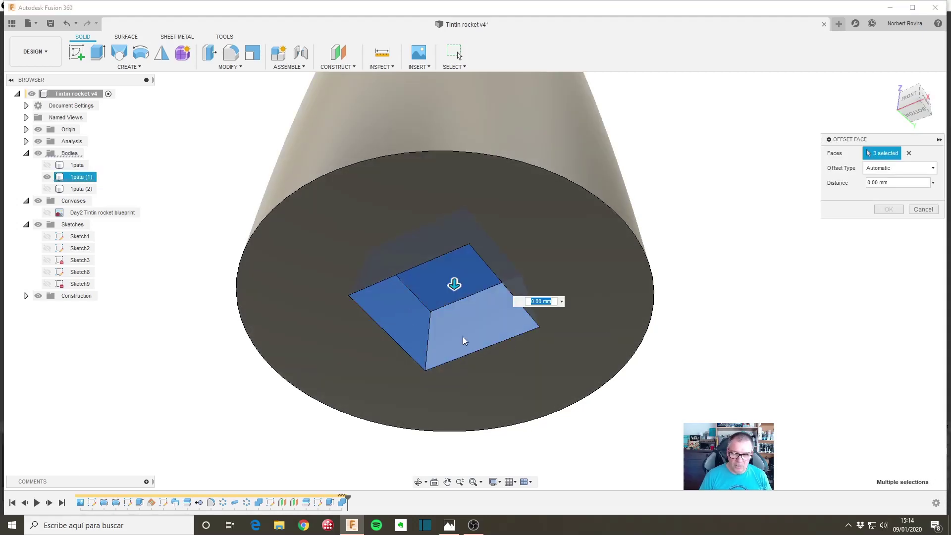
pyautogui.keyDown('shift'); pyautogui.moveTo(454, 277); pyautogui.dragTo(451, 278, button='middle'); pyautogui.keyUp('shift')
pyautogui.click(419, 225)
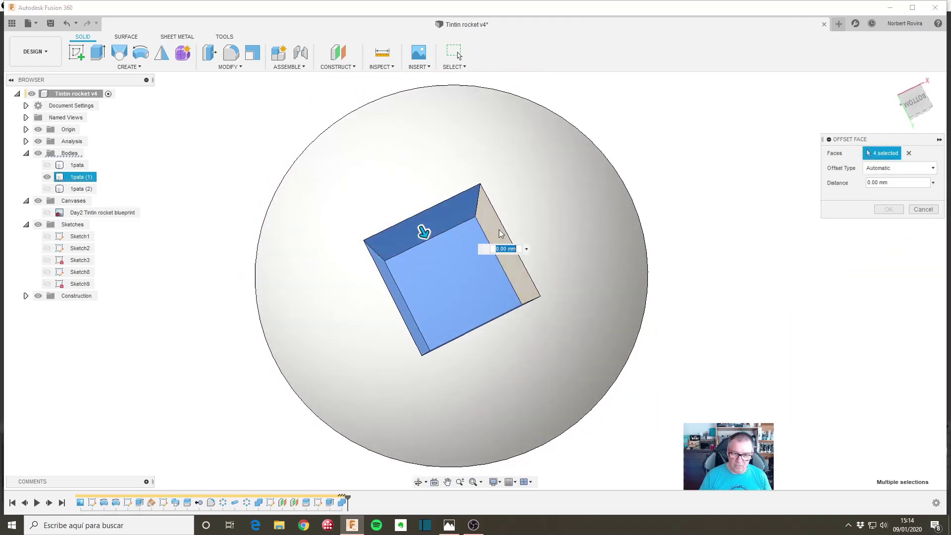
pyautogui.click(505, 248)
pyautogui.keyDown('shift'); pyautogui.moveTo(456, 290); pyautogui.dragTo(512, 318, button='middle'); pyautogui.keyUp('shift')
pyautogui.write('-0.3')
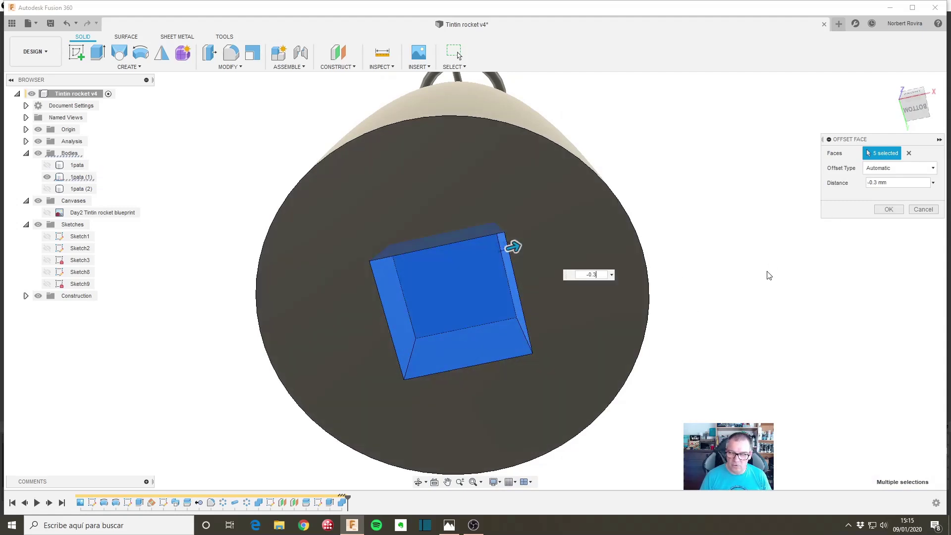
pyautogui.click(888, 209)
pyautogui.scroll(-5, 448, 308)
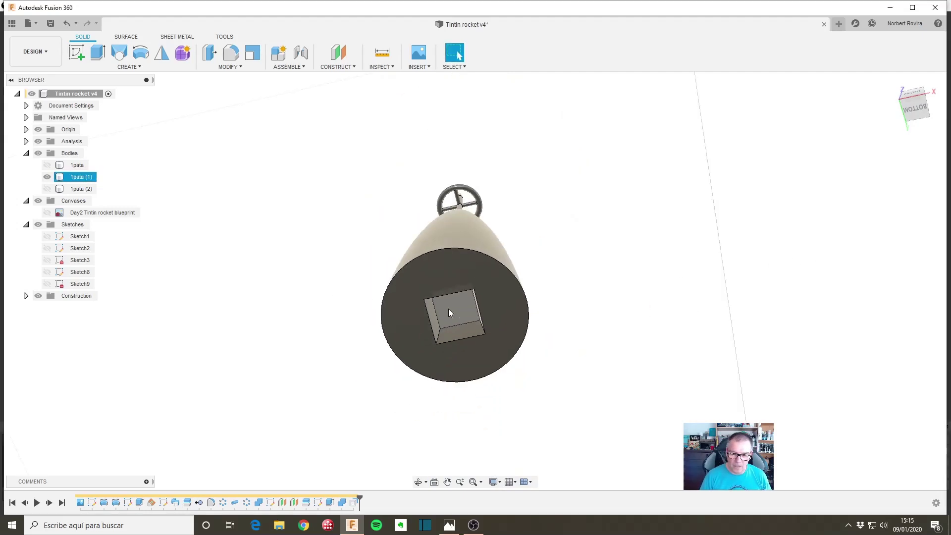
pyautogui.moveTo(448, 308)
pyautogui.keyDown('shift'); pyautogui.mouseDown(button='middle')
pyautogui.moveTo(459, 309)
pyautogui.moveTo(453, 317)
pyautogui.mouseUp(button='middle'); pyautogui.keyUp('shift')
pyautogui.press('Escape')
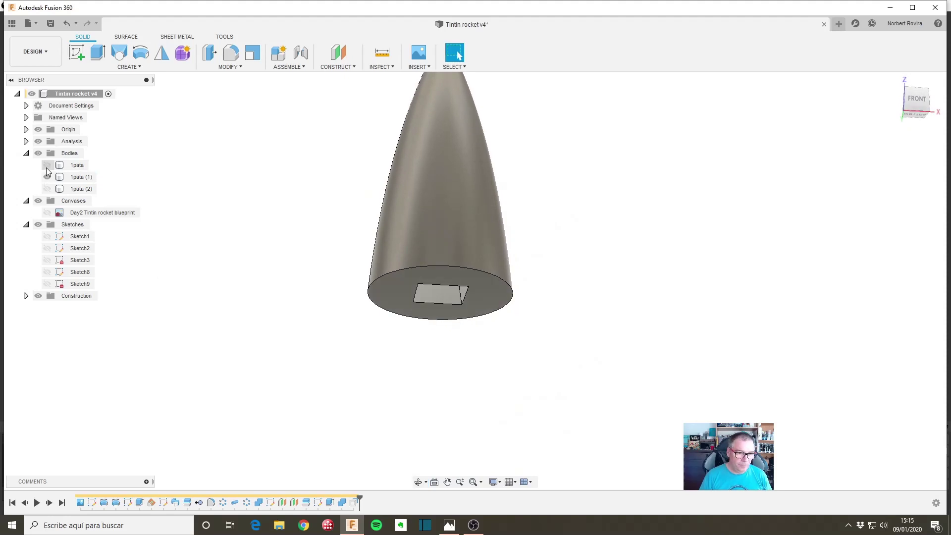
pyautogui.click(48, 177)
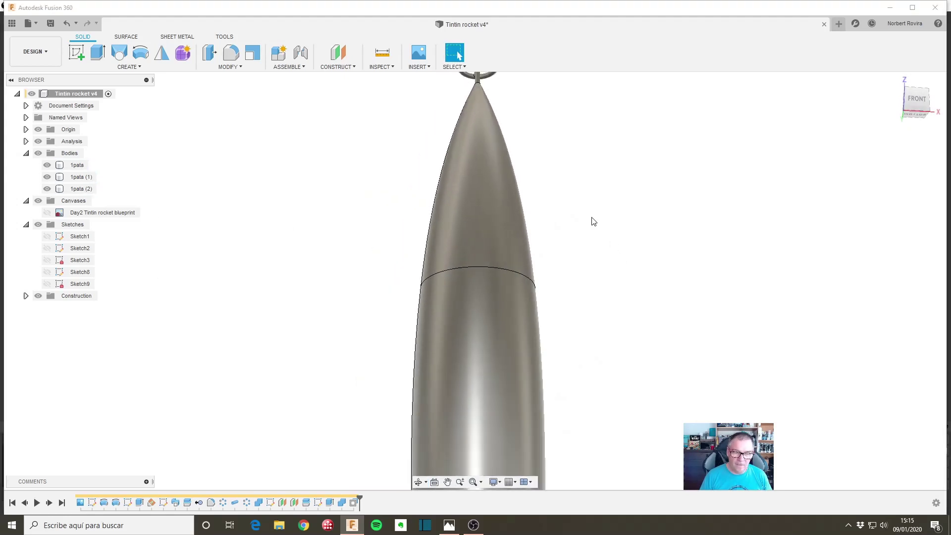
pyautogui.keyDown('shift'); pyautogui.moveTo(593, 219); pyautogui.dragTo(593, 229, button='middle'); pyautogui.keyUp('shift')
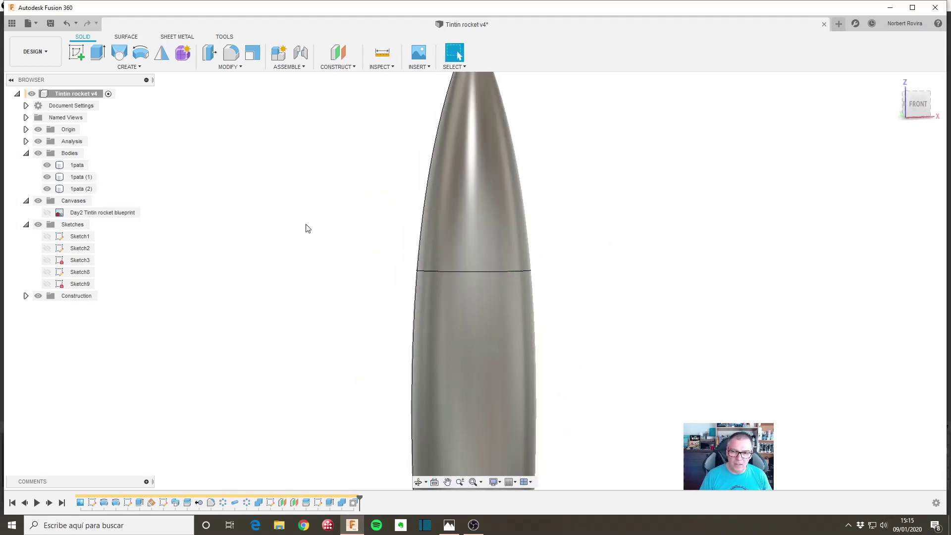
pyautogui.click(26, 141)
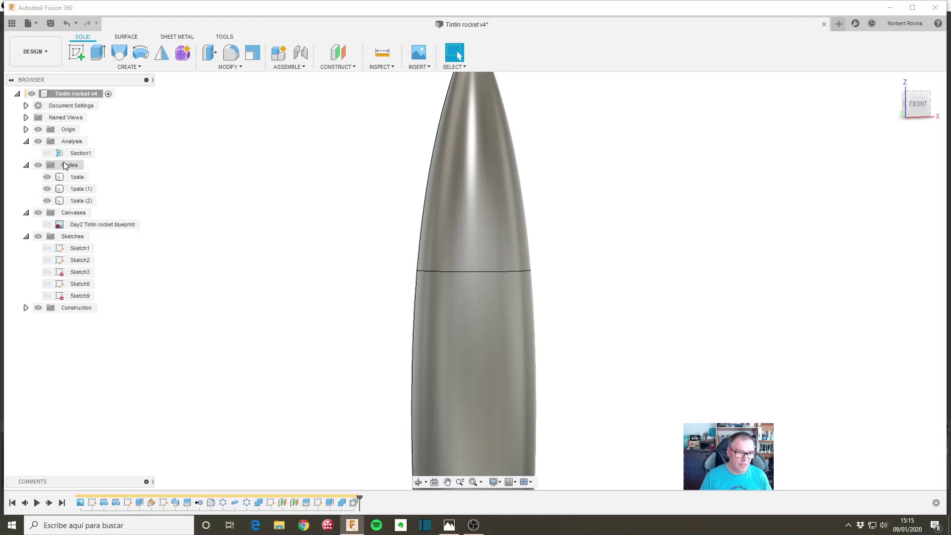
pyautogui.click(383, 67)
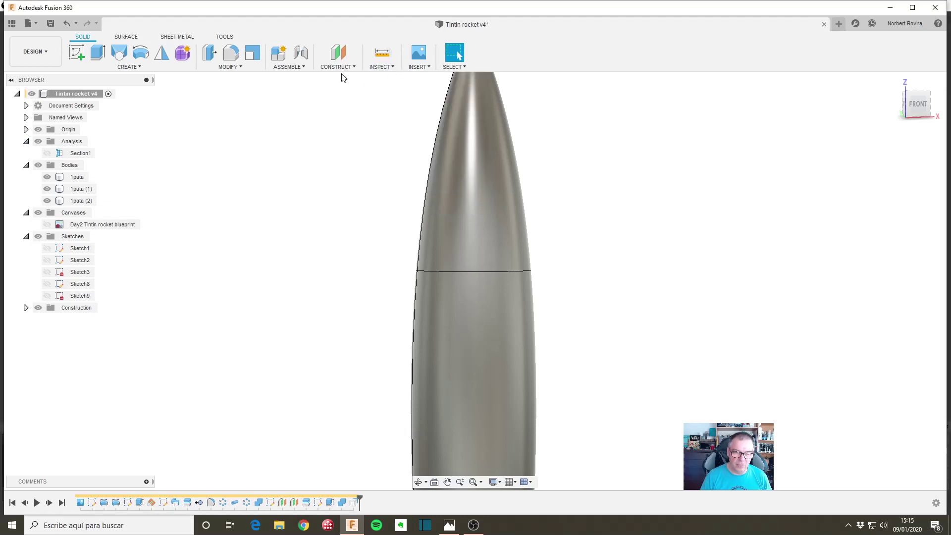
pyautogui.click(47, 154)
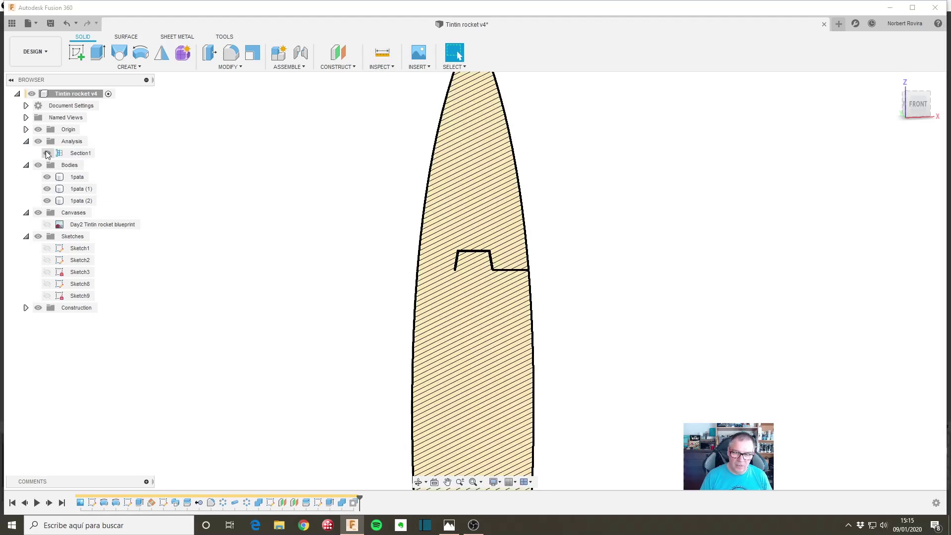
pyautogui.scroll(4, 523, 281)
pyautogui.scroll(1, 510, 272)
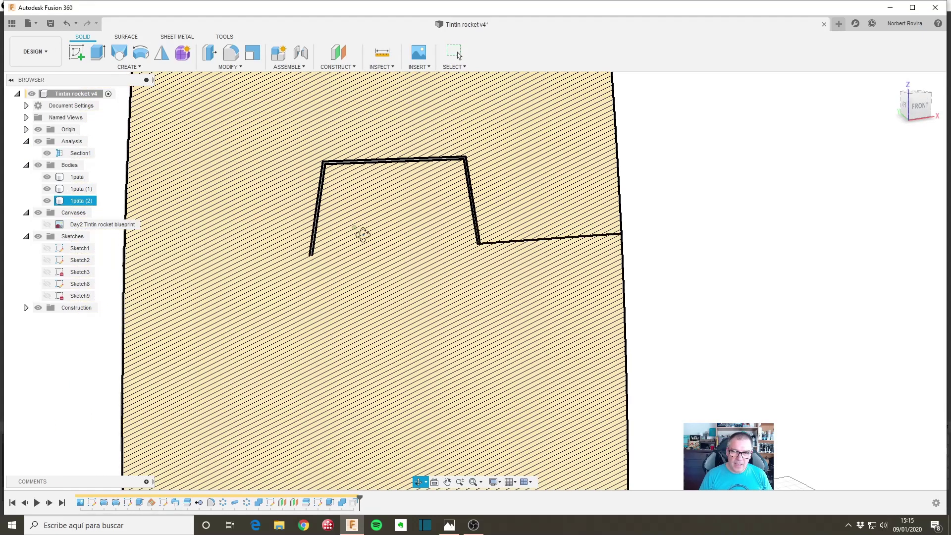
pyautogui.scroll(3, 361, 233)
pyautogui.scroll(1, 360, 215)
pyautogui.scroll(-4, 327, 206)
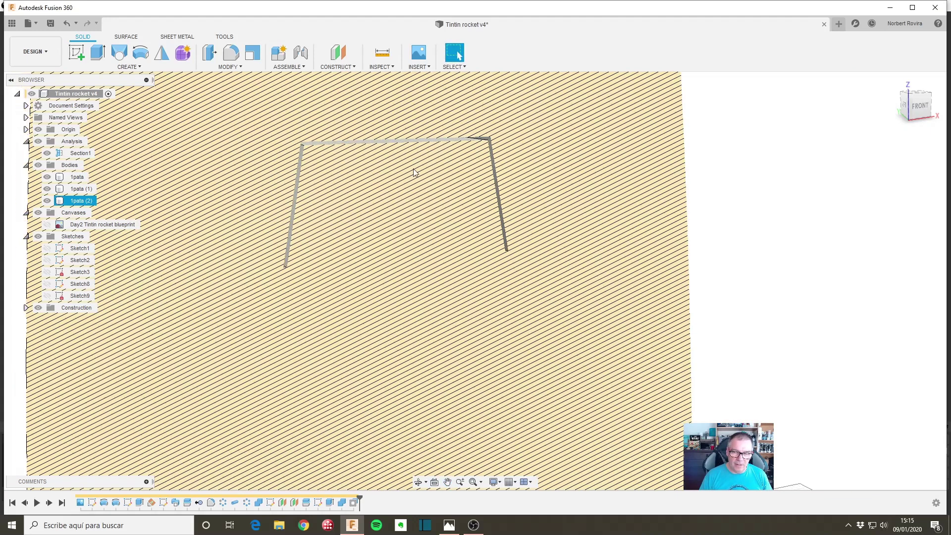
pyautogui.click(927, 112)
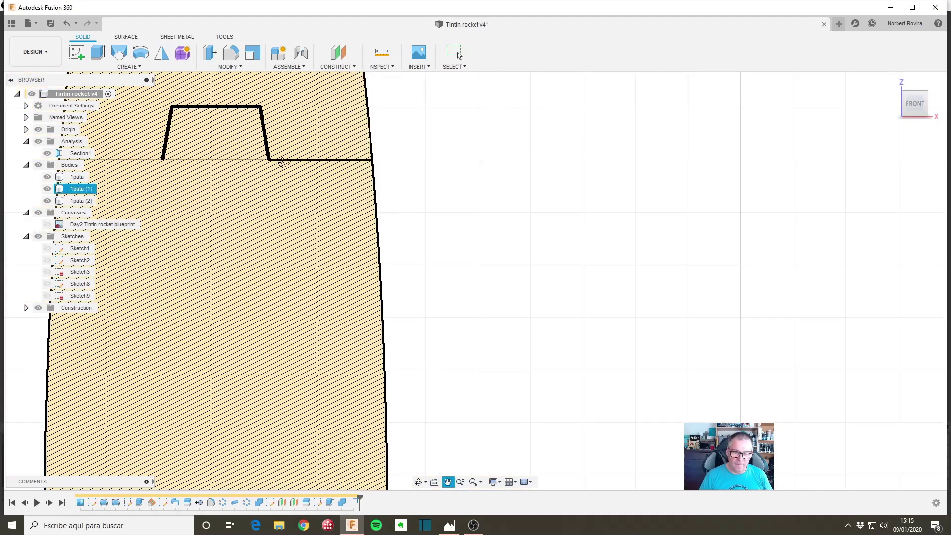
pyautogui.scroll(2, 337, 203)
pyautogui.scroll(2, 351, 223)
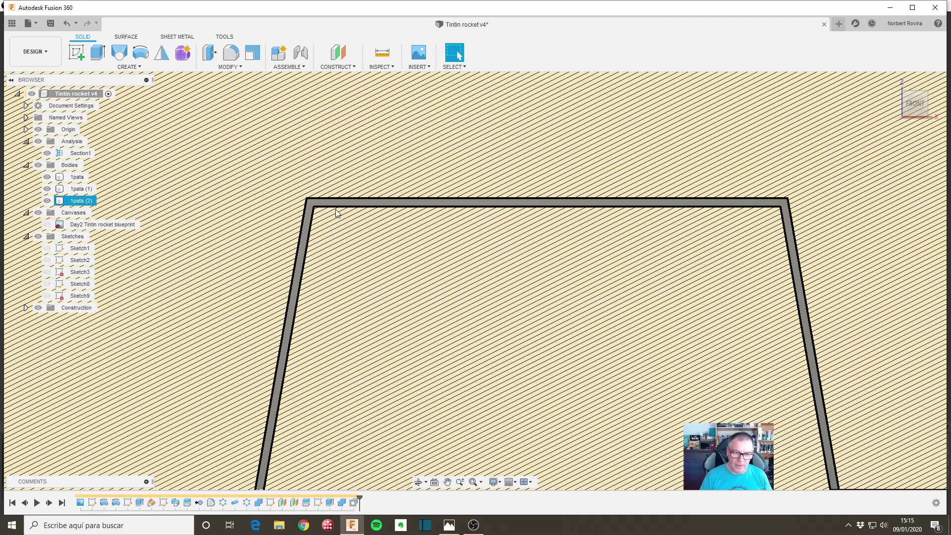
pyautogui.scroll(-3, 348, 350)
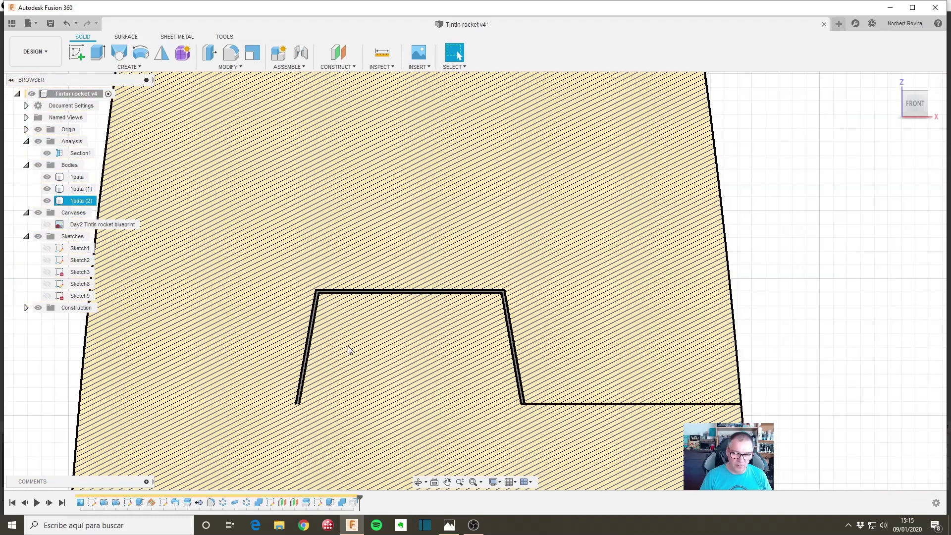
pyautogui.scroll(-3, 394, 339)
pyautogui.scroll(-4, 394, 339)
pyautogui.click(300, 332)
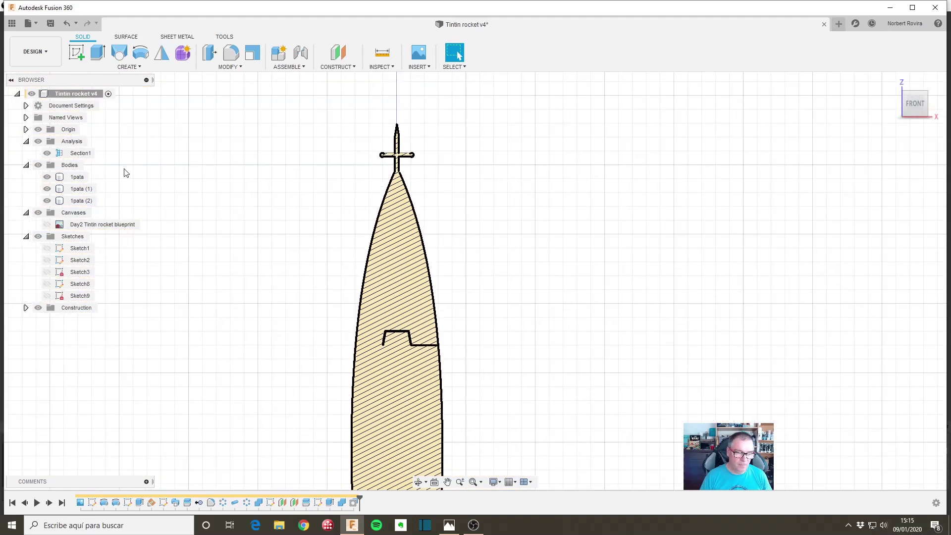
pyautogui.click(48, 155)
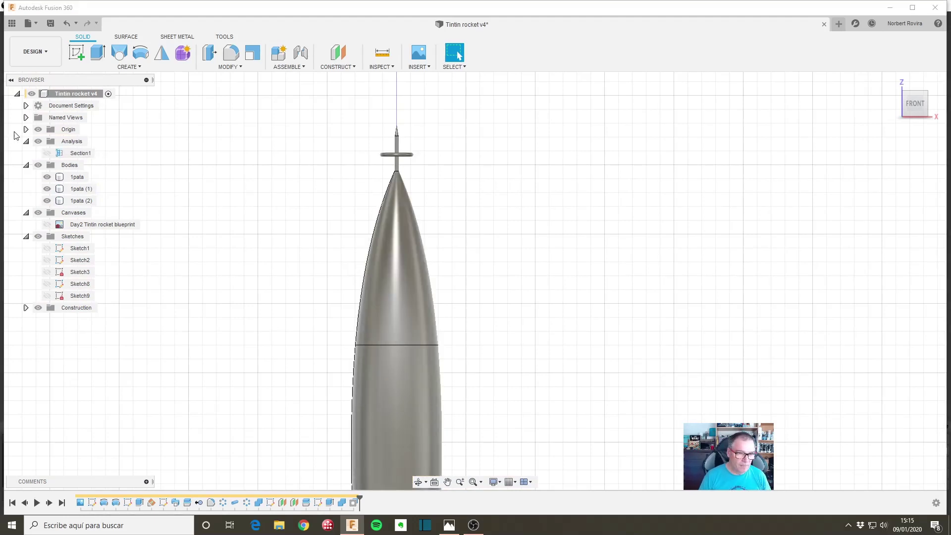
# - Collapse the Analysis group, orbit to a front view, and hide the nose body 1pata (1)
pyautogui.click(26, 143)
pyautogui.scroll(-2, 503, 321)
pyautogui.scroll(-2, 514, 325)
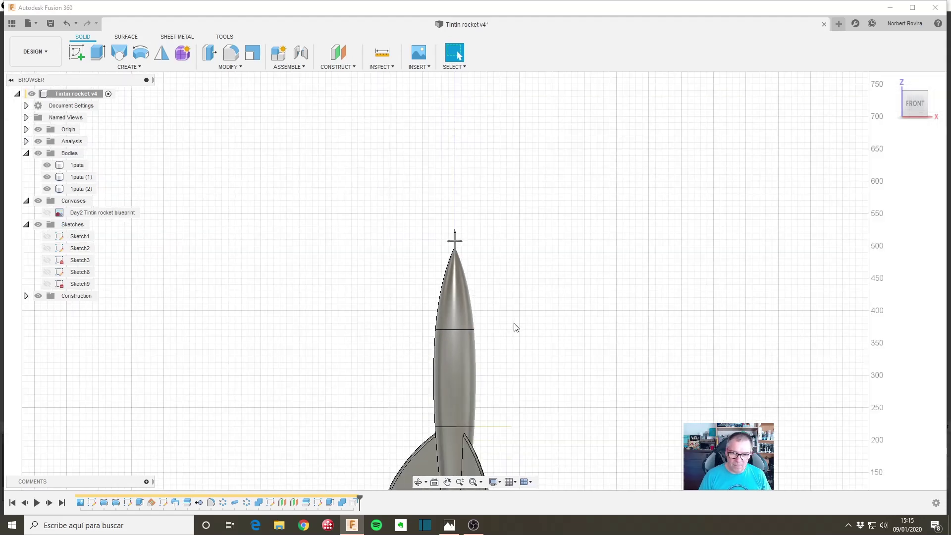
pyautogui.scroll(-3, 507, 227)
pyautogui.scroll(2, 503, 267)
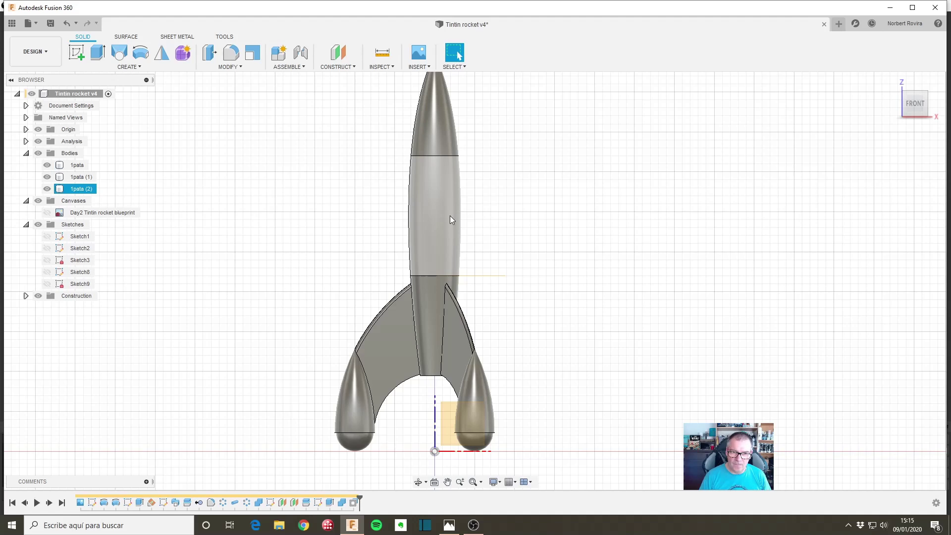
pyautogui.scroll(-2, 453, 223)
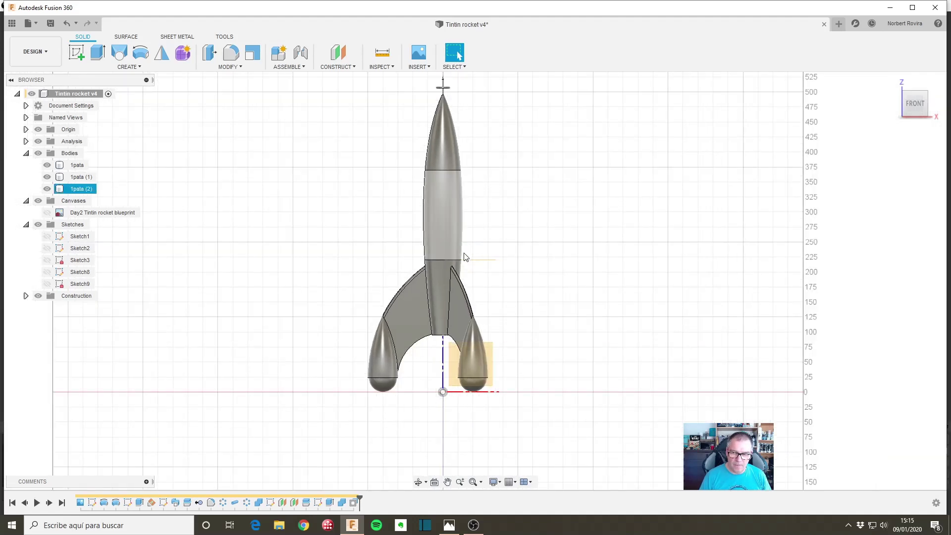
pyautogui.scroll(2, 466, 257)
pyautogui.scroll(2, 393, 237)
pyautogui.moveTo(520, 212)
pyautogui.keyDown('shift'); pyautogui.mouseDown(button='middle')
pyautogui.moveTo(520, 238)
pyautogui.moveTo(488, 269)
pyautogui.mouseUp(button='middle'); pyautogui.keyUp('shift')
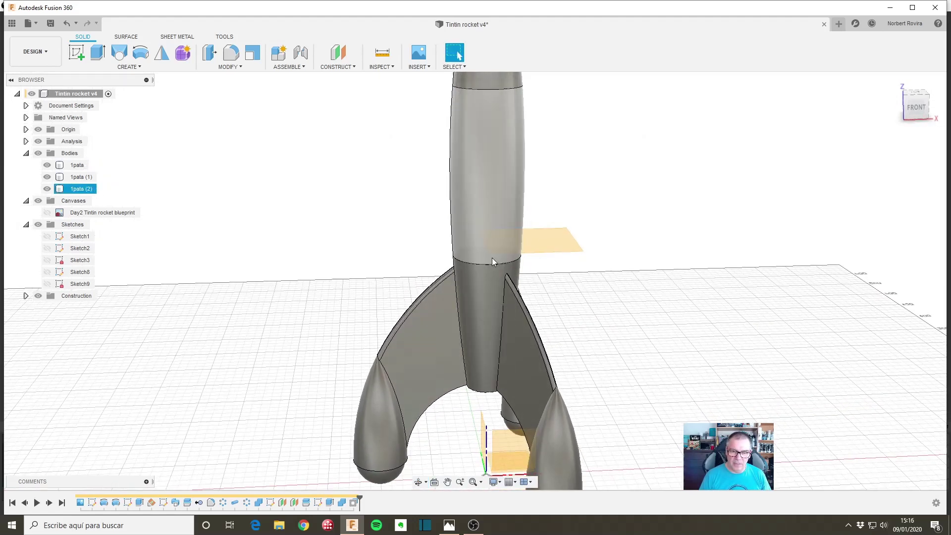
pyautogui.keyDown('shift'); pyautogui.moveTo(492, 258); pyautogui.dragTo(566, 299, button='middle'); pyautogui.keyUp('shift')
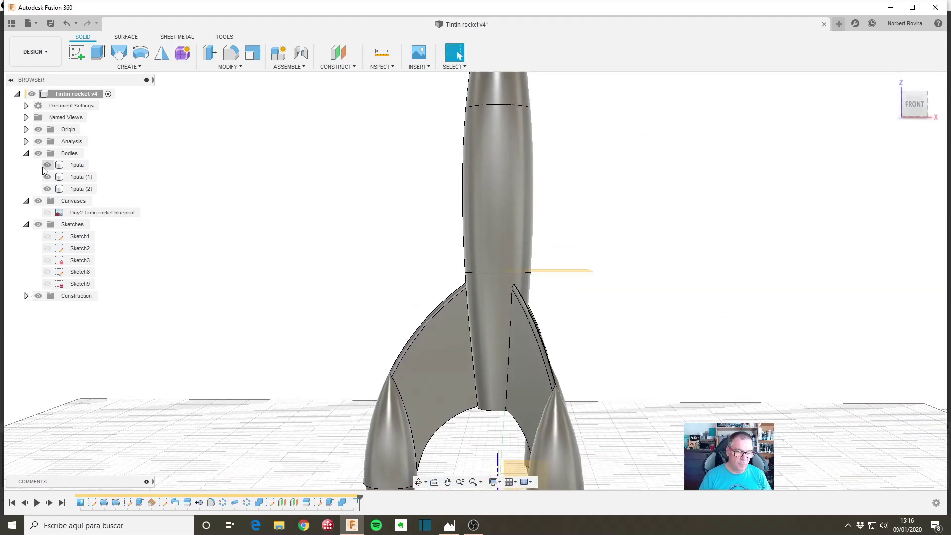
pyautogui.click(497, 94)
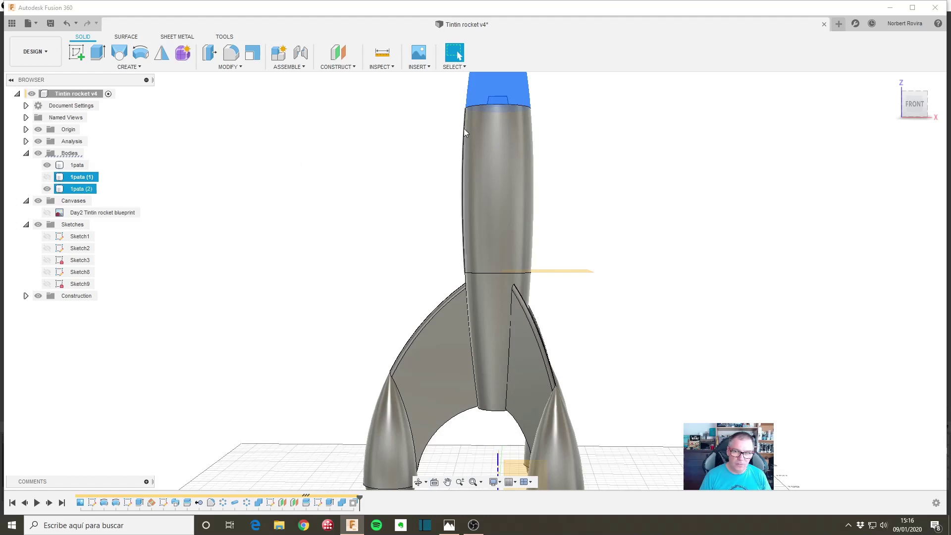
pyautogui.press('v')
# - Hide the middle body 1pata (2) and orbit down onto the lower body's top face
pyautogui.moveTo(558, 176)
pyautogui.keyDown('shift'); pyautogui.mouseDown(button='middle')
pyautogui.moveTo(595, 191)
pyautogui.moveTo(505, 253)
pyautogui.mouseUp(button='middle'); pyautogui.keyUp('shift')
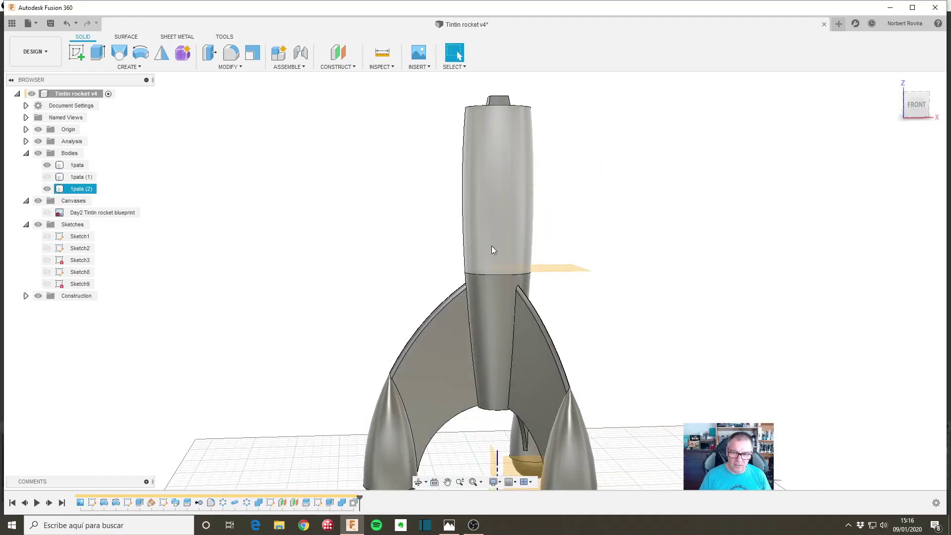
pyautogui.click(506, 240)
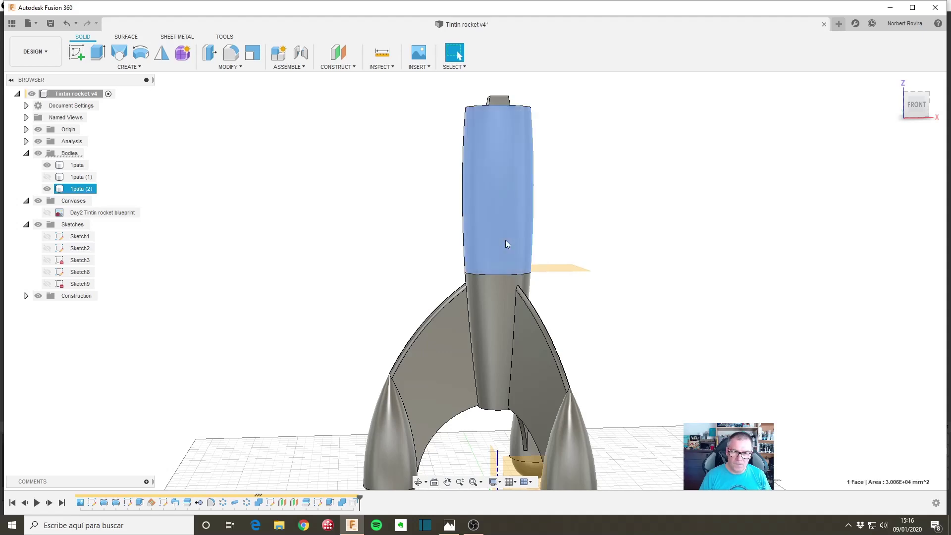
pyautogui.rightClick(505, 240)
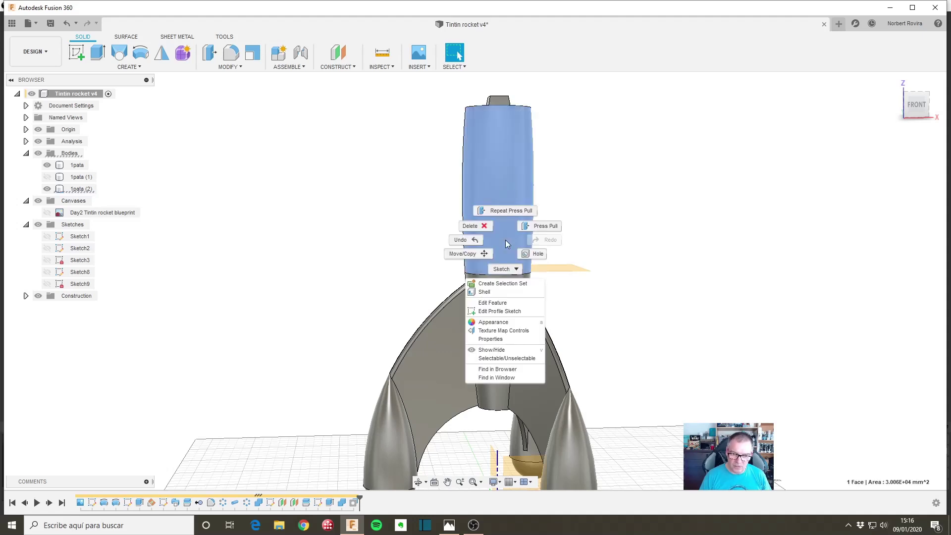
pyautogui.click(492, 350)
pyautogui.press('v')
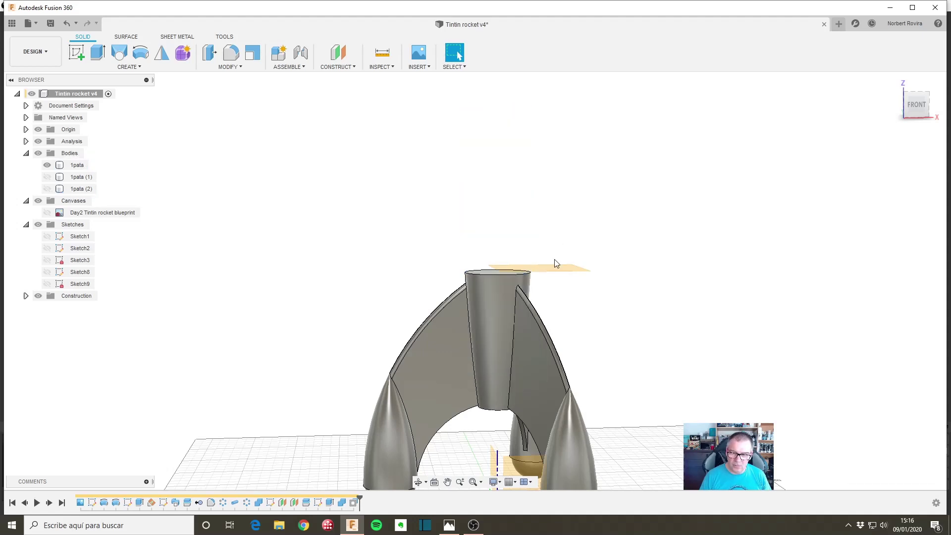
pyautogui.moveTo(554, 259)
pyautogui.keyDown('shift'); pyautogui.mouseDown(button='middle')
pyautogui.moveTo(582, 204)
pyautogui.moveTo(548, 273)
pyautogui.moveTo(507, 305)
pyautogui.mouseUp(button='middle'); pyautogui.keyUp('shift')
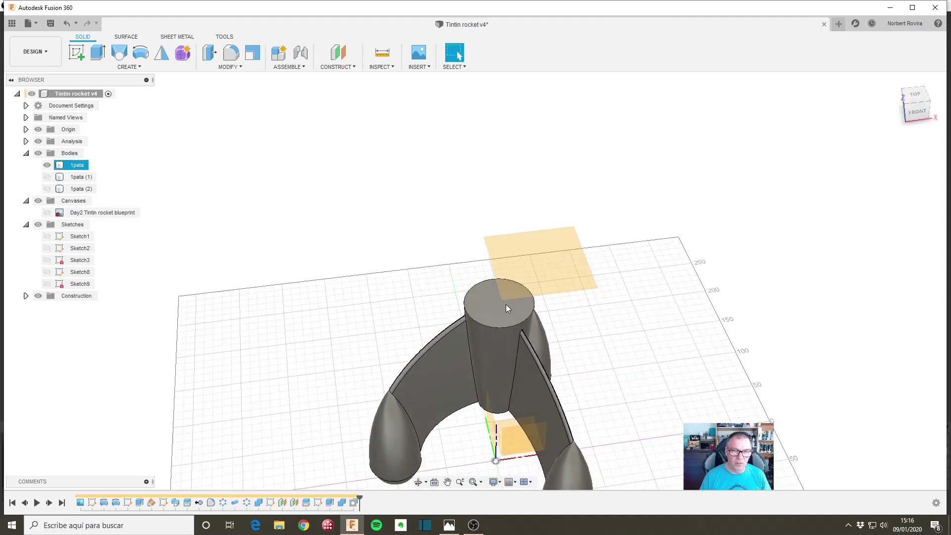
# - Start a new sketch on the lower body's top face and show Sketch9
pyautogui.press('s')
pyautogui.click(658, 213)
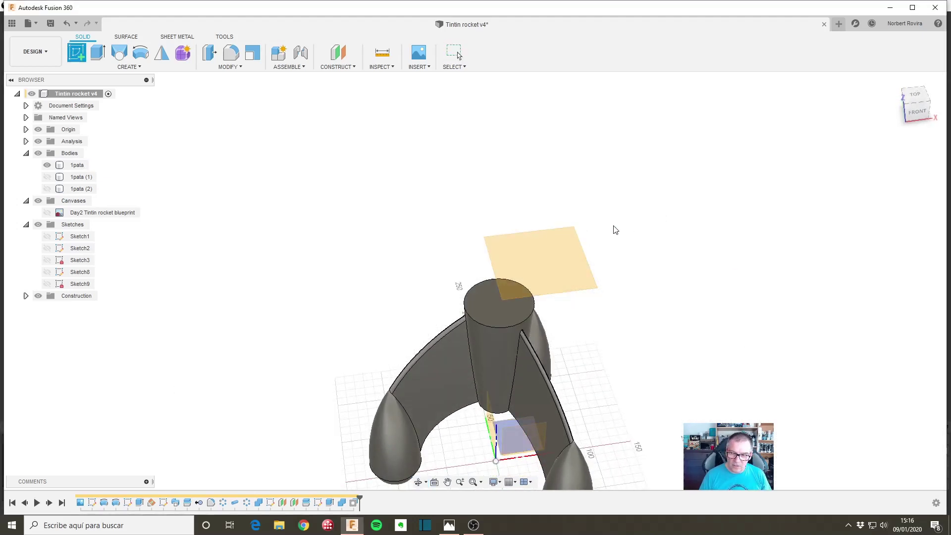
pyautogui.click(506, 282)
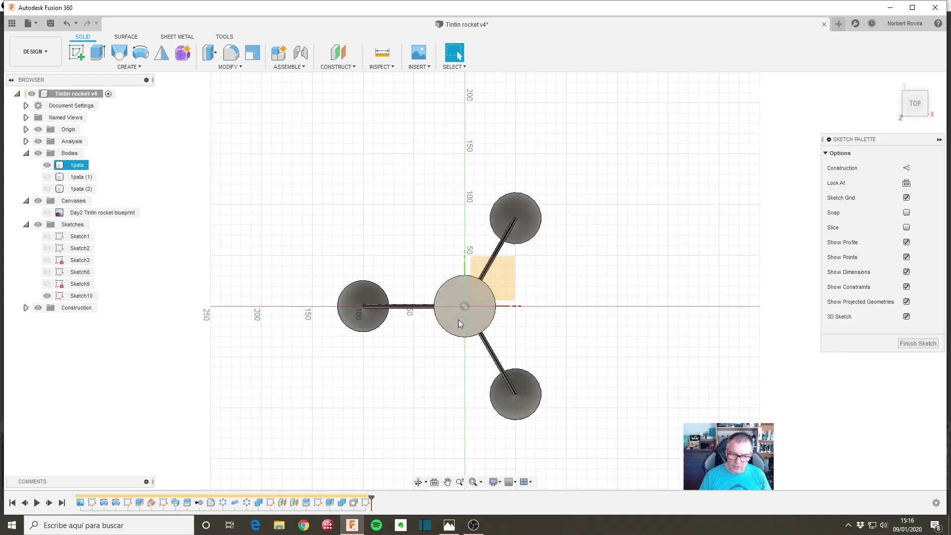
pyautogui.scroll(3, 458, 320)
pyautogui.scroll(2, 463, 302)
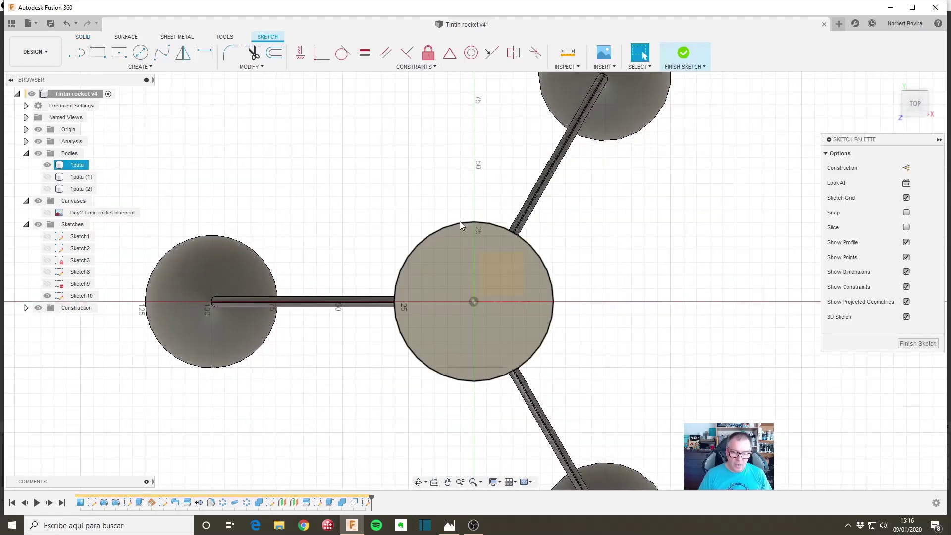
pyautogui.click(51, 287)
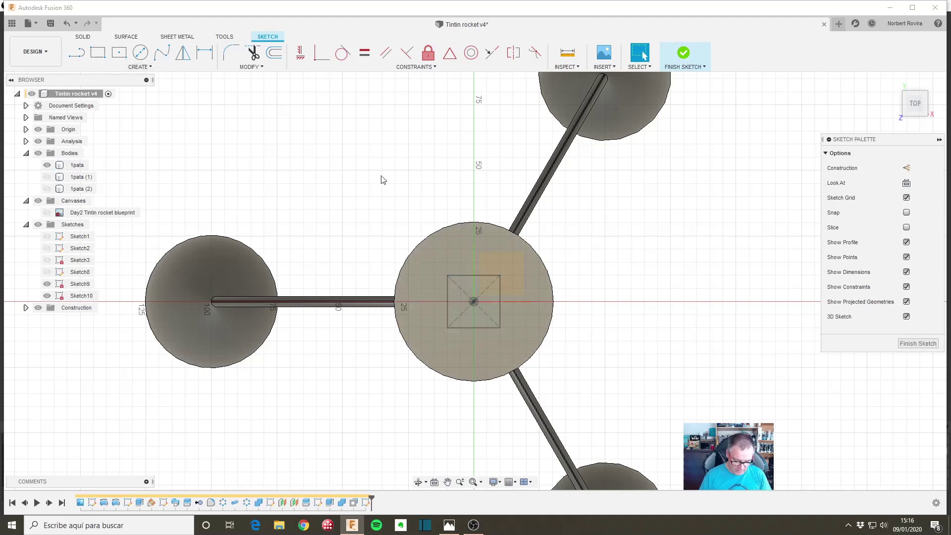
# - Project the square edges of Sketch9 into the sketch and finish it
pyautogui.press('p')
pyautogui.click(484, 280)
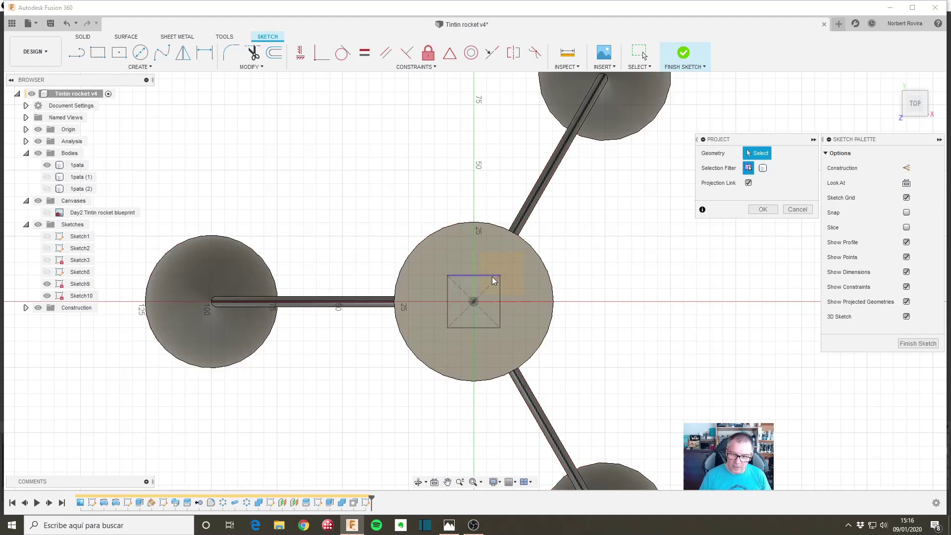
pyautogui.click(493, 276)
pyautogui.click(501, 296)
pyautogui.click(485, 327)
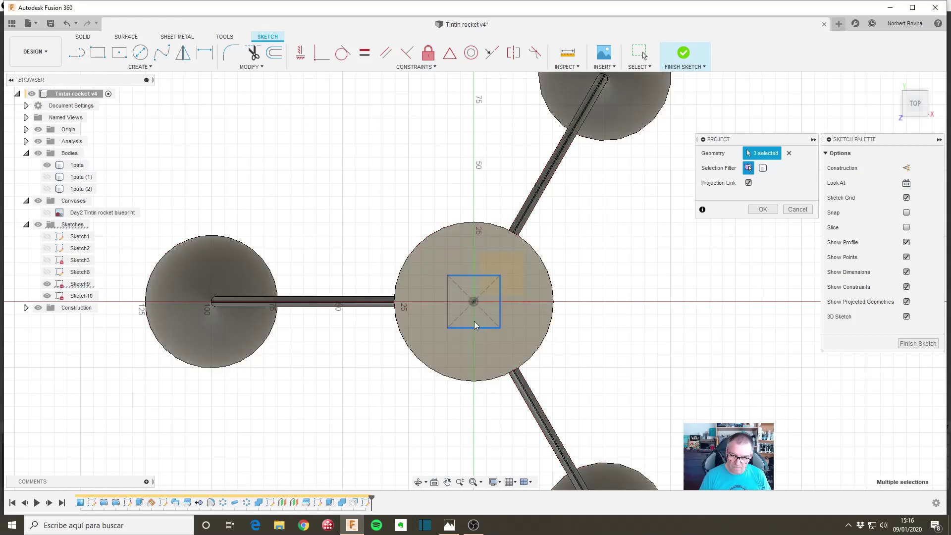
pyautogui.click(761, 210)
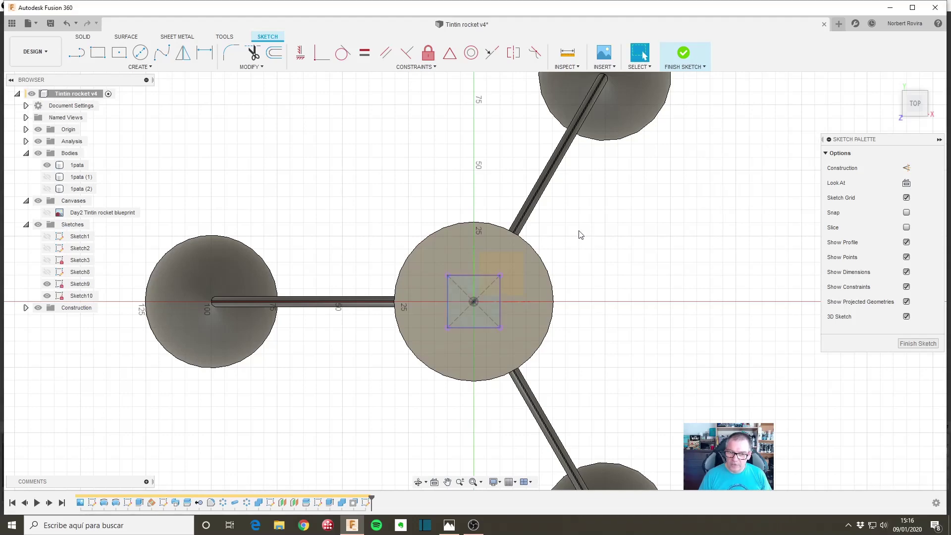
pyautogui.scroll(-2, 450, 244)
pyautogui.click(910, 344)
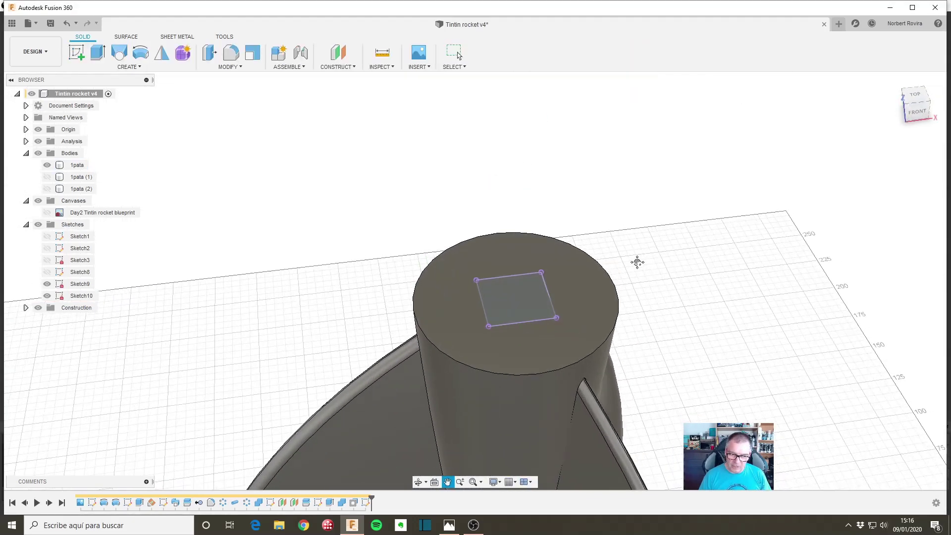
# - Extrude the Sketch10 square 10 mm with a -10° taper onto the leg section
pyautogui.press('e')
pyautogui.click(474, 281)
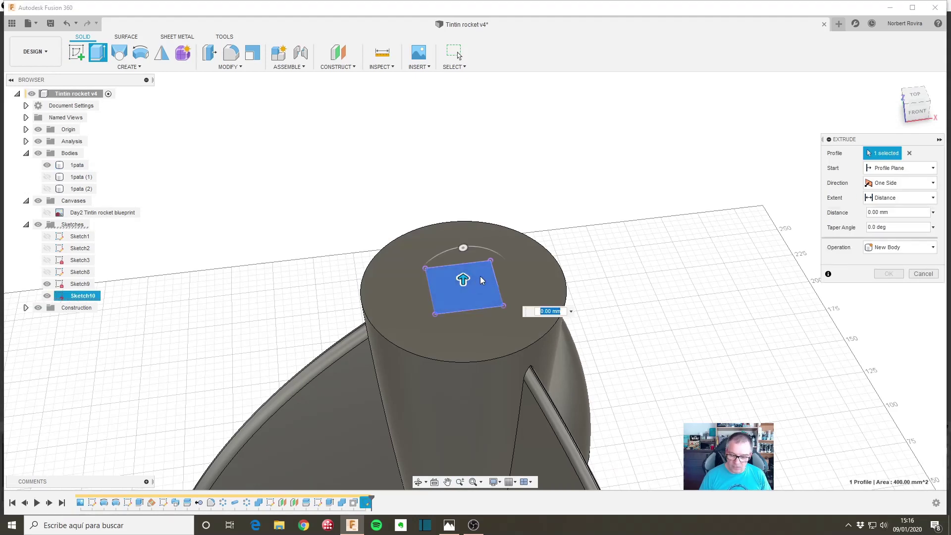
pyautogui.write('10')
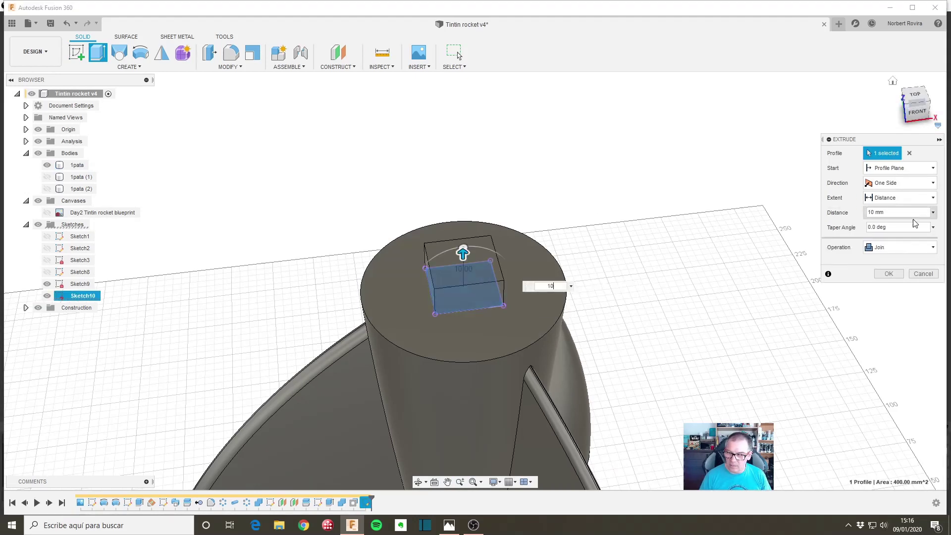
pyautogui.click(910, 227)
pyautogui.write('-10')
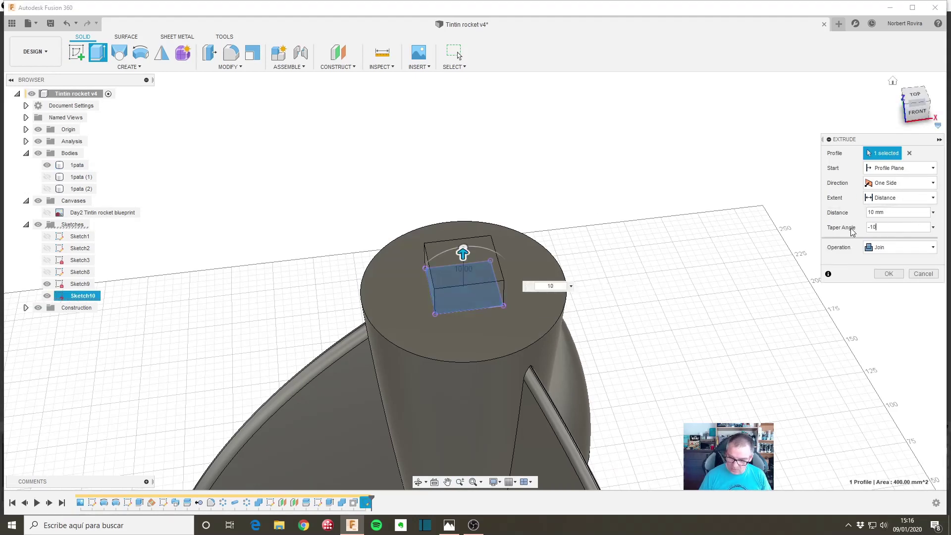
pyautogui.click(889, 274)
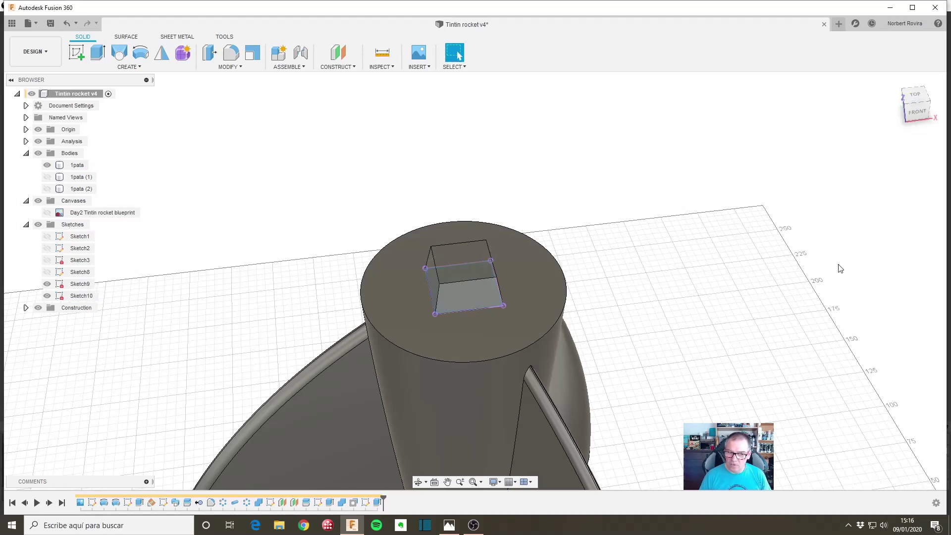
pyautogui.moveTo(842, 266)
pyautogui.keyDown('shift'); pyautogui.mouseDown(button='middle')
pyautogui.moveTo(524, 266)
pyautogui.moveTo(523, 255)
pyautogui.mouseUp(button='middle'); pyautogui.keyUp('shift')
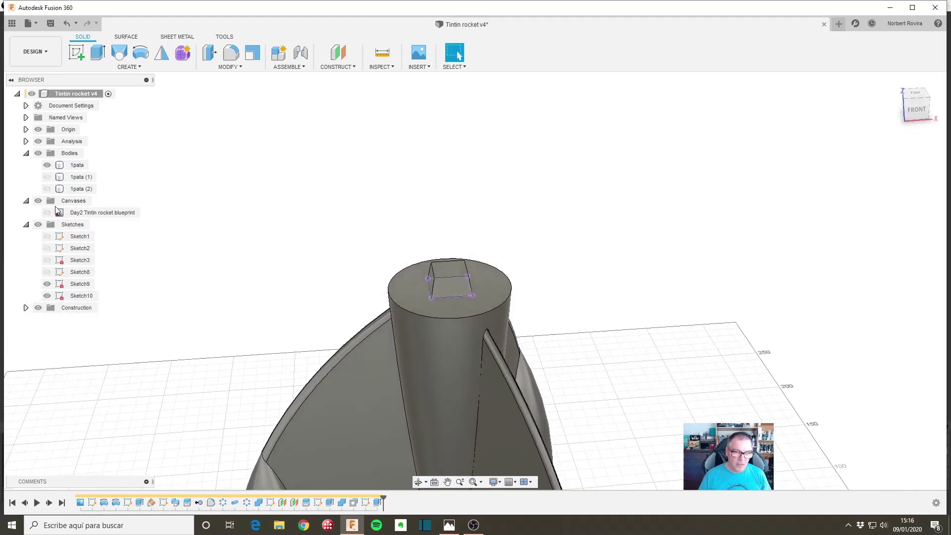
# - Combine-cut 1pata (2) using 1pata as a kept tool
pyautogui.click(47, 189)
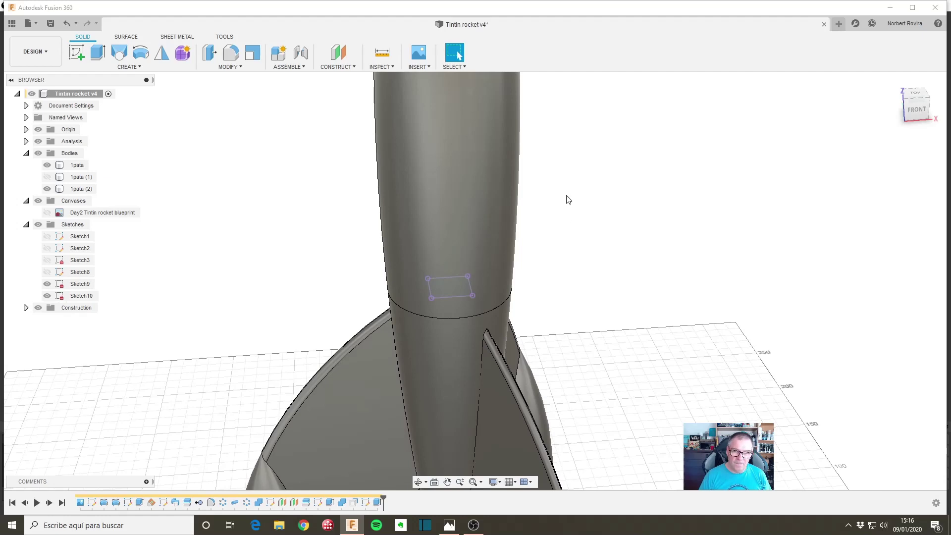
pyautogui.press('s')
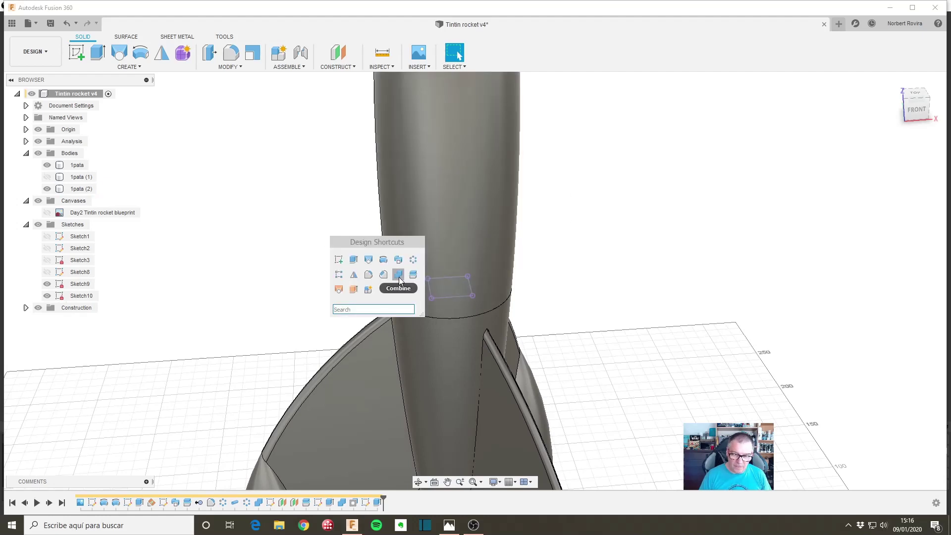
pyautogui.click(398, 275)
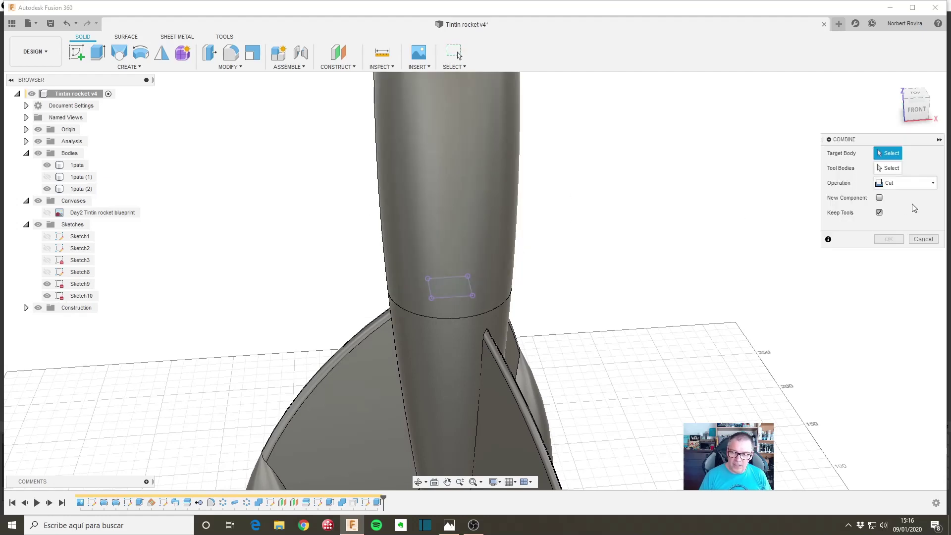
pyautogui.click(479, 185)
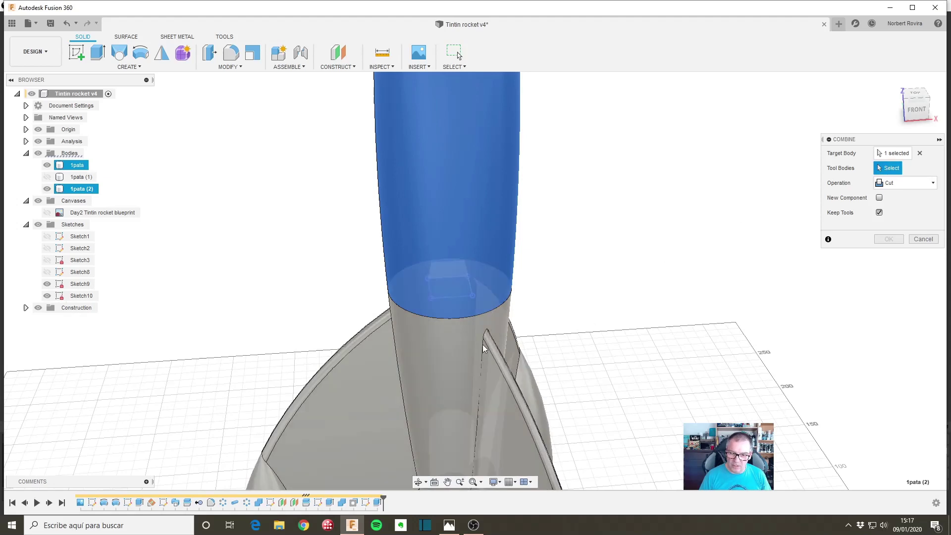
pyautogui.click(485, 349)
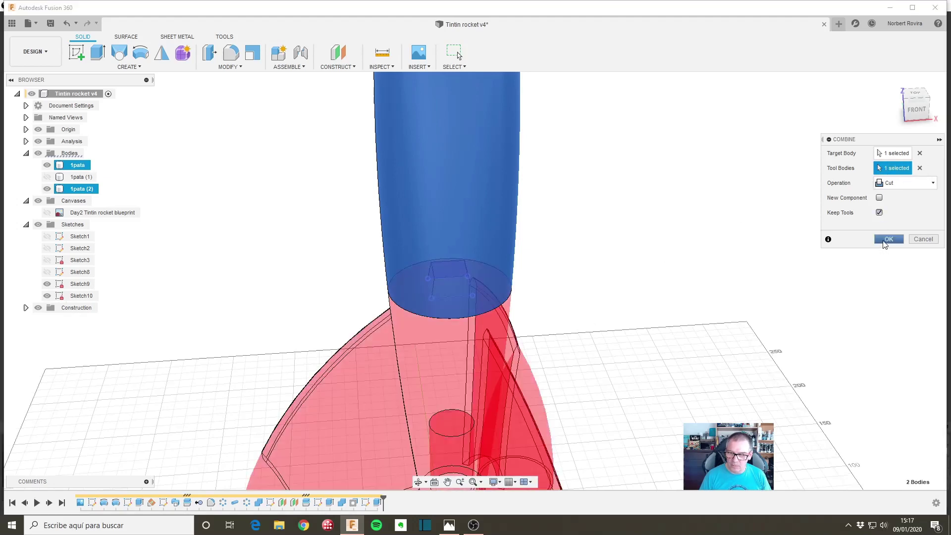
pyautogui.click(888, 239)
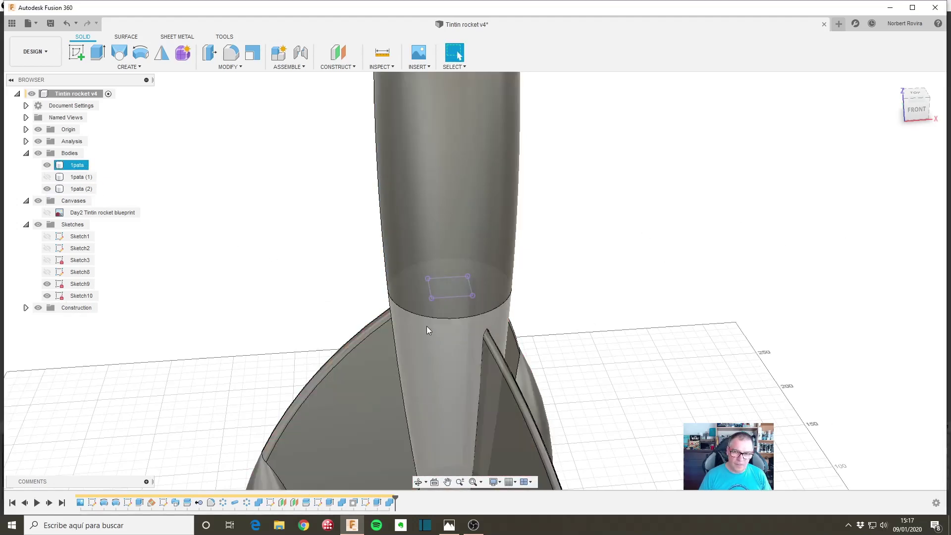
# - Hide the finned base body and the Sketch9 and Sketch10 profiles, viewing the cylinder from below
pyautogui.rightClick(438, 346)
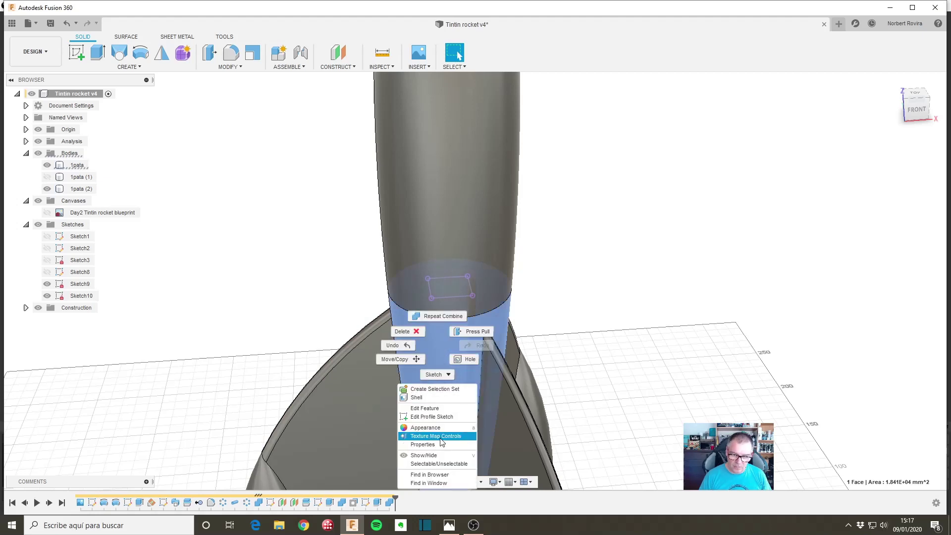
pyautogui.click(450, 458)
pyautogui.click(565, 340)
pyautogui.keyDown('shift'); pyautogui.moveTo(565, 340); pyautogui.dragTo(574, 264, button='middle'); pyautogui.keyUp('shift')
pyautogui.click(47, 297)
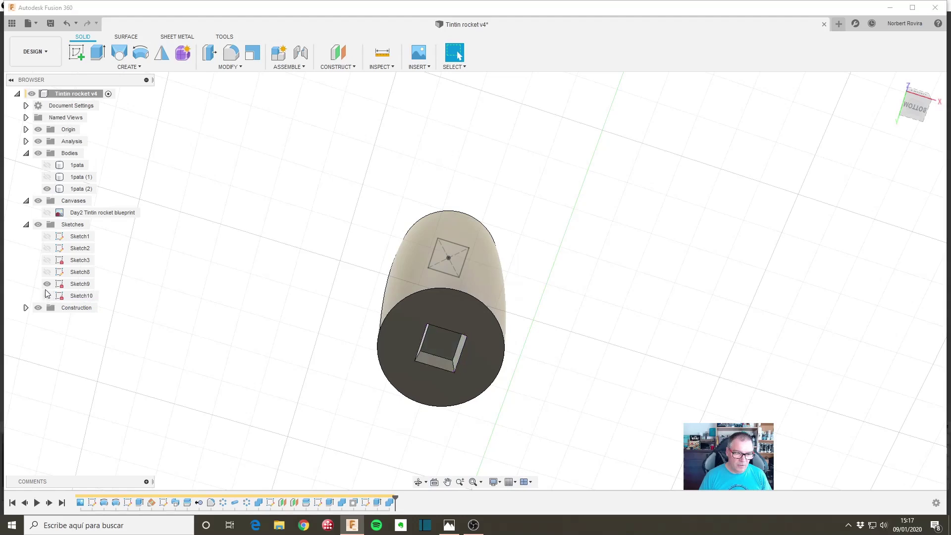
pyautogui.scroll(3, 397, 350)
pyautogui.scroll(3, 518, 379)
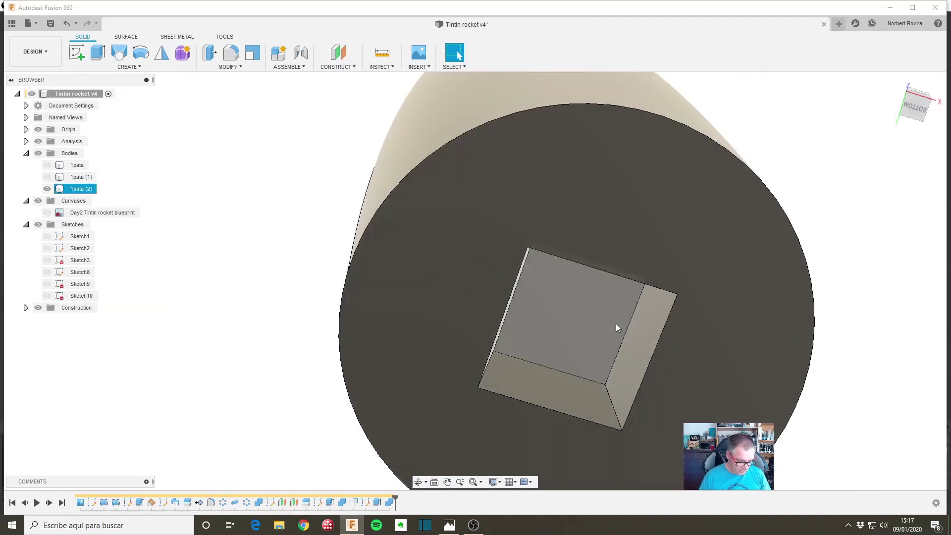
# - Offset the five pocket faces by -0.3 mm for clearance
pyautogui.press('q')
pyautogui.click(558, 390)
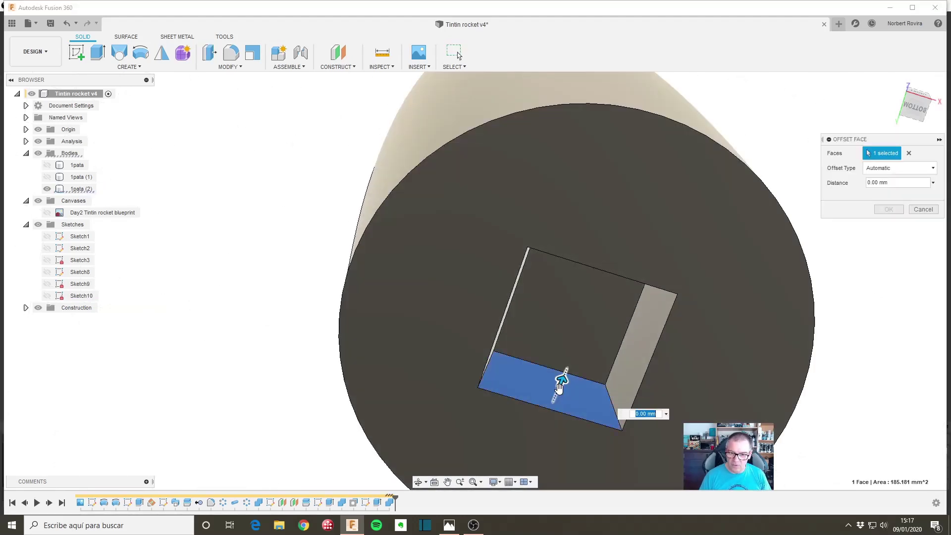
pyautogui.click(600, 345)
pyautogui.click(624, 364)
pyautogui.keyDown('shift'); pyautogui.moveTo(566, 356); pyautogui.dragTo(494, 300, button='middle'); pyautogui.keyUp('shift')
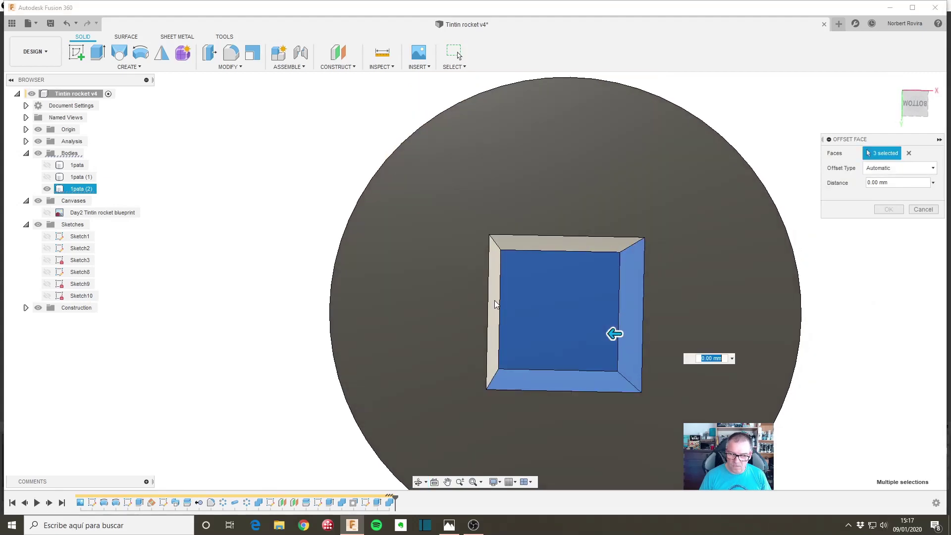
pyautogui.click(493, 299)
pyautogui.click(555, 241)
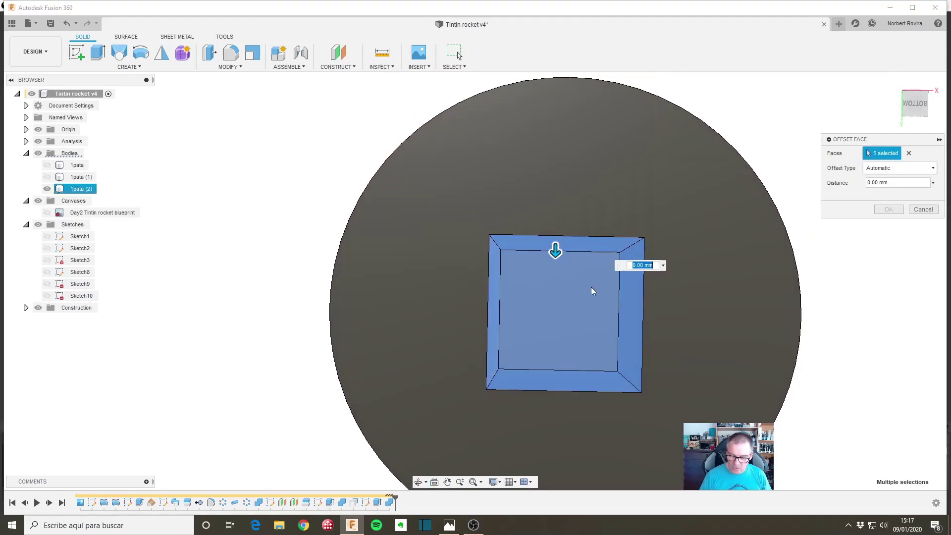
pyautogui.write('-0.3')
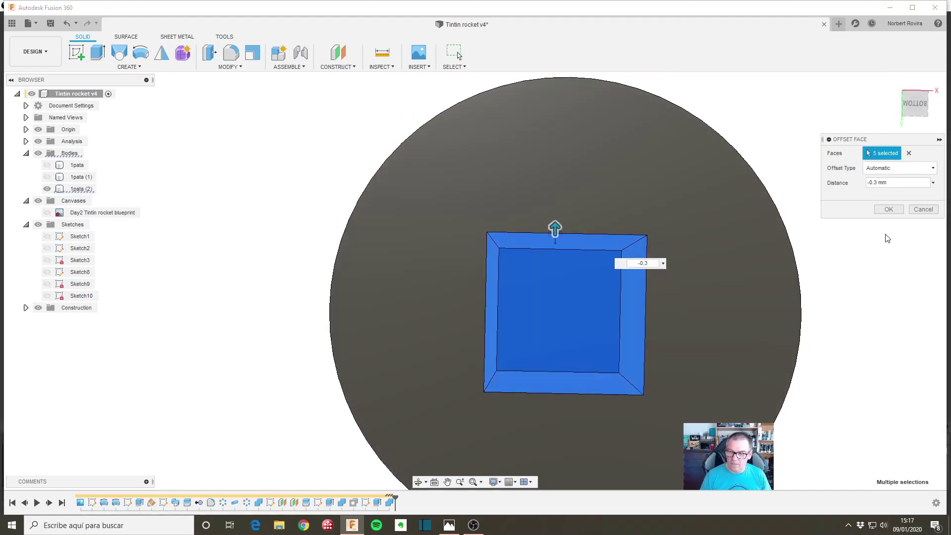
pyautogui.click(896, 211)
pyautogui.click(916, 92)
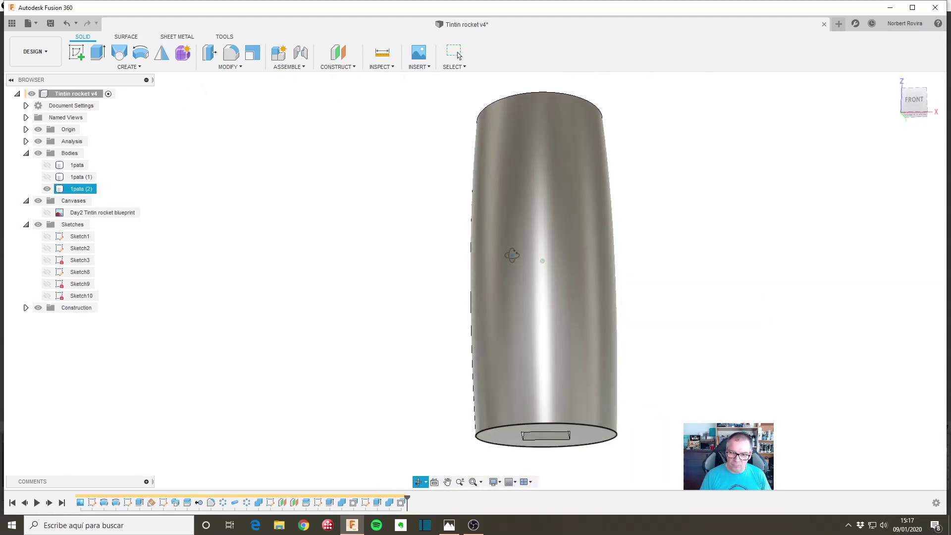
# - Show the finned base and nose bodies again
pyautogui.moveTo(557, 251); pyautogui.dragTo(453, 210, button='middle')
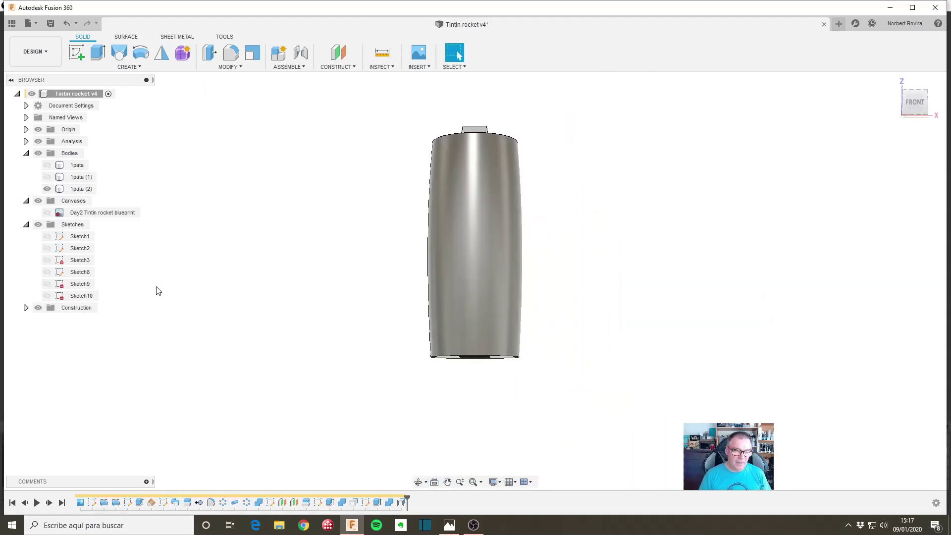
pyautogui.click(347, 257)
pyautogui.scroll(-2, 332, 255)
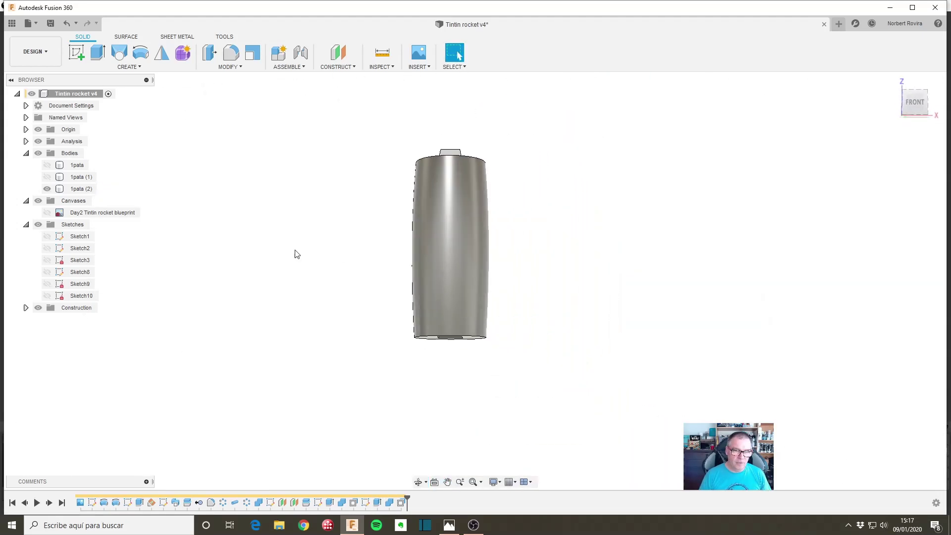
pyautogui.click(47, 165)
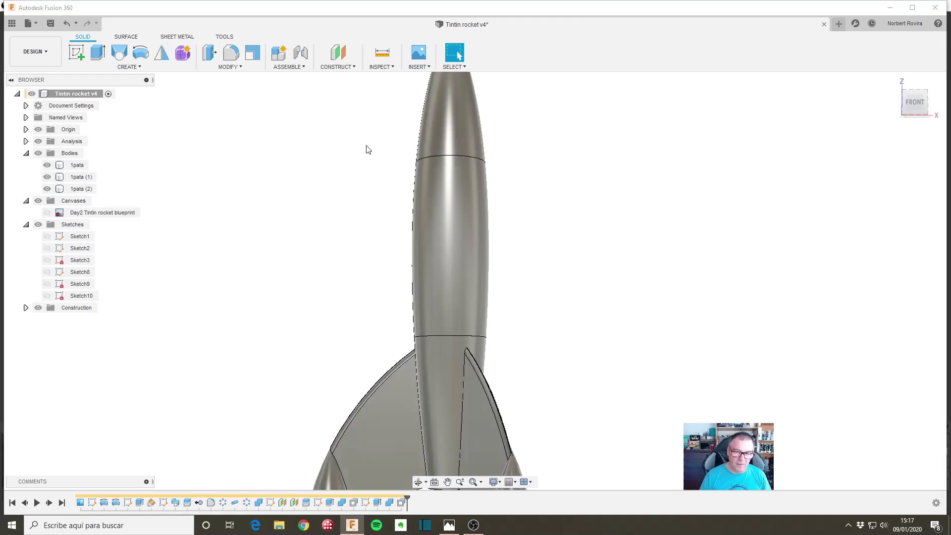
# - Rename 1pata (1) to top and 1pata (2) to middle
pyautogui.click(462, 121)
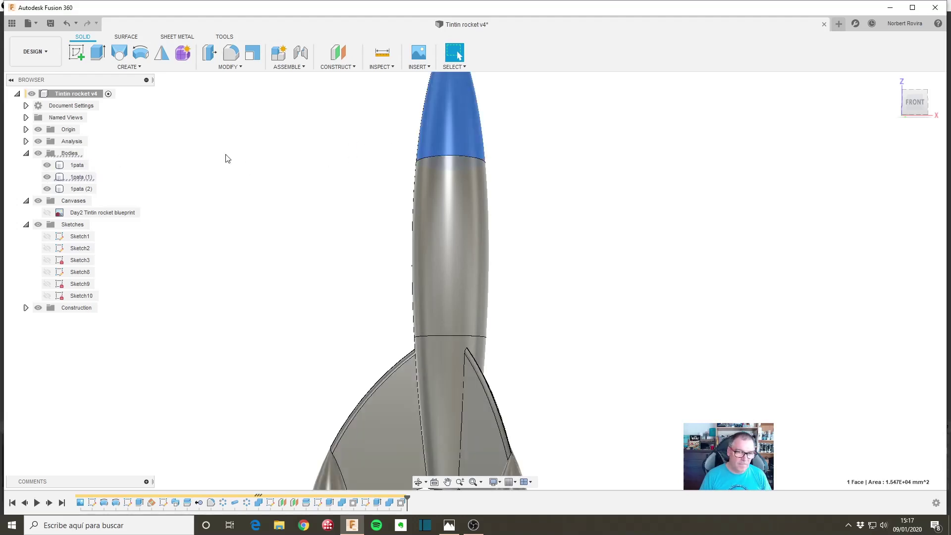
pyautogui.doubleClick(88, 180)
pyautogui.write('top')
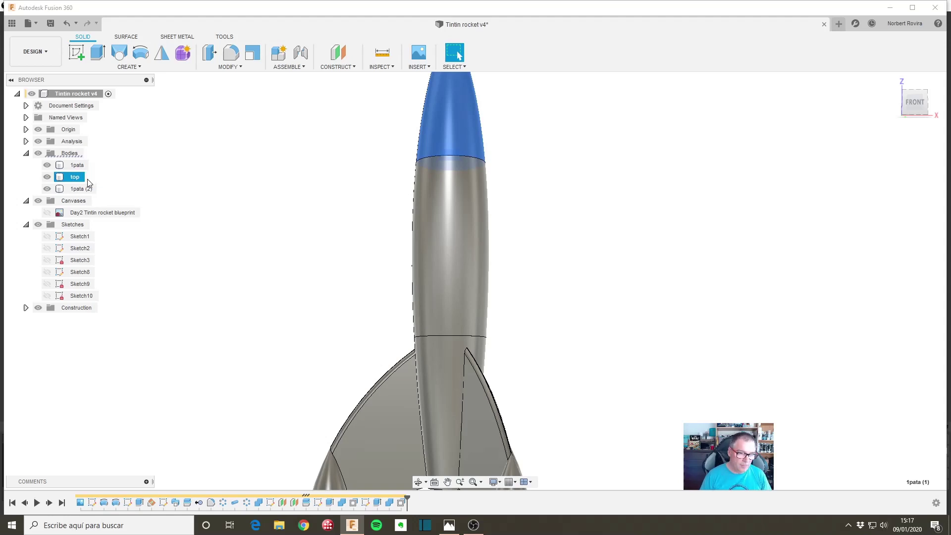
pyautogui.click(429, 216)
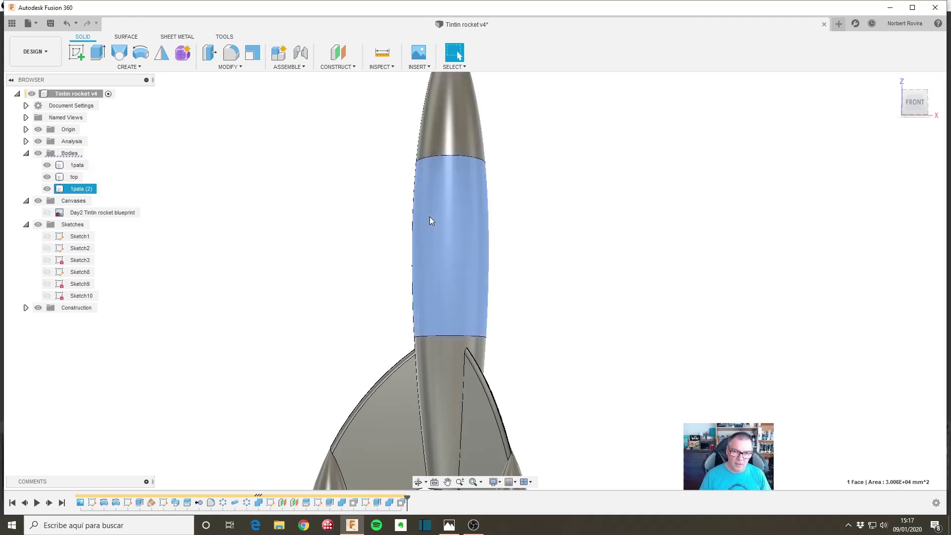
pyautogui.doubleClick(79, 189)
pyautogui.write('middle')
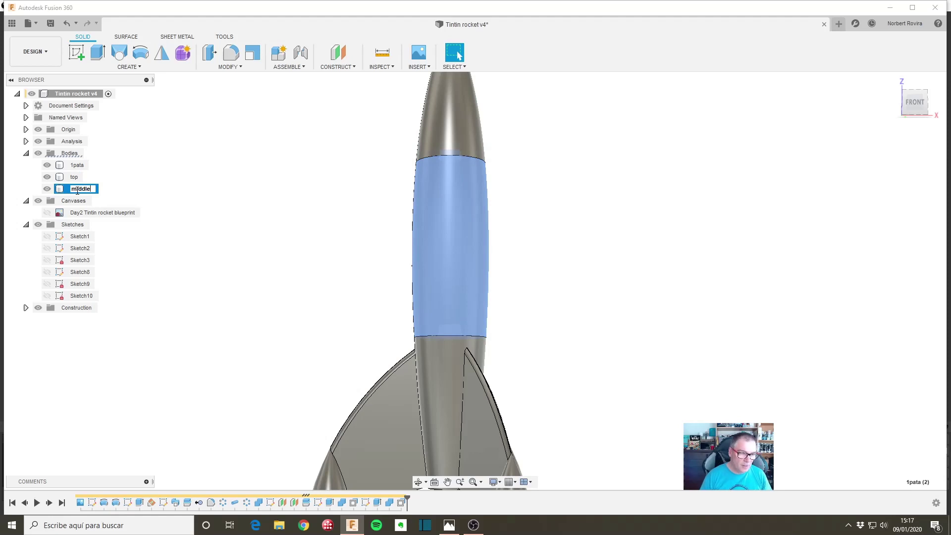
pyautogui.press('Return')
pyautogui.click(168, 206)
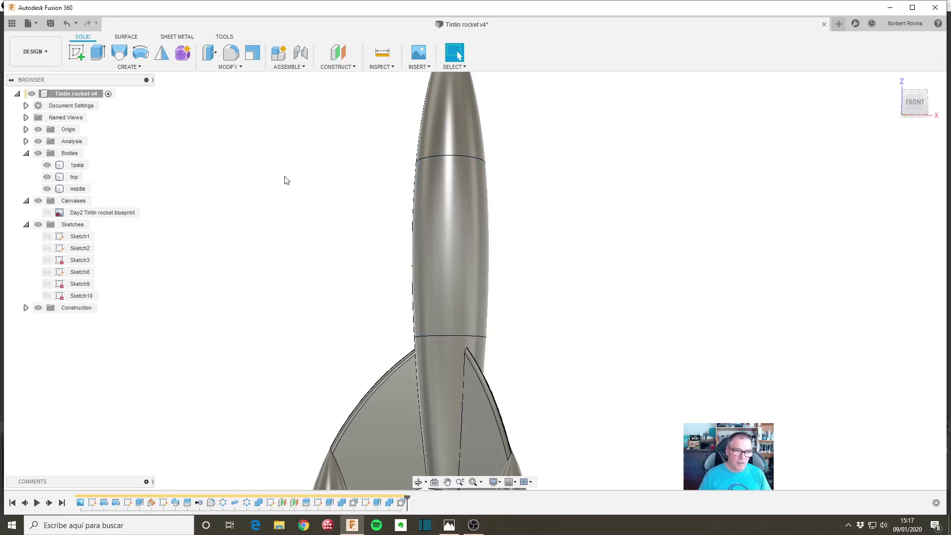
pyautogui.scroll(-5, 520, 347)
pyautogui.moveTo(559, 319)
pyautogui.keyDown('shift'); pyautogui.mouseDown(button='middle')
pyautogui.moveTo(565, 313)
pyautogui.moveTo(561, 344)
pyautogui.moveTo(488, 281)
pyautogui.moveTo(472, 293)
pyautogui.mouseUp(button='middle'); pyautogui.keyUp('shift')
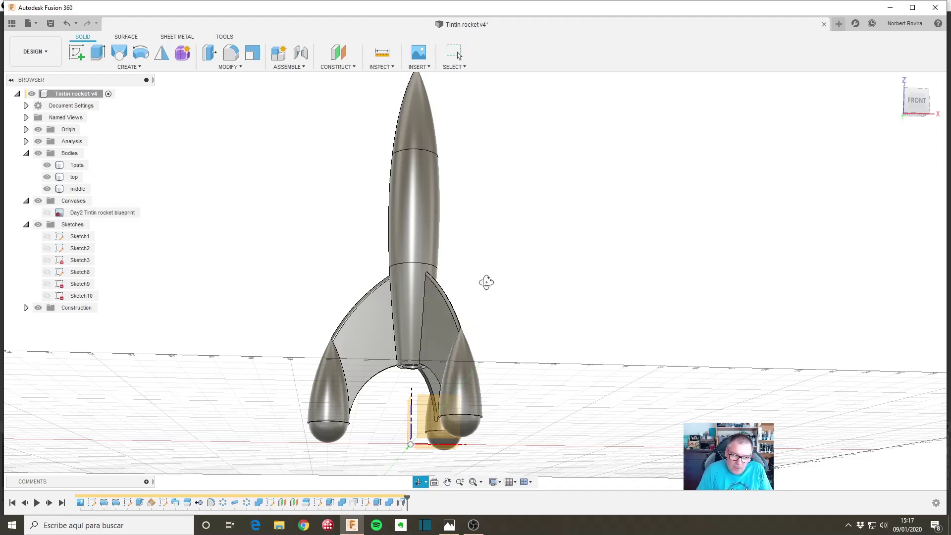
pyautogui.moveTo(486, 278)
pyautogui.keyDown('shift'); pyautogui.mouseDown(button='middle')
pyautogui.moveTo(505, 319)
pyautogui.moveTo(254, 236)
pyautogui.mouseUp(button='middle'); pyautogui.keyUp('shift')
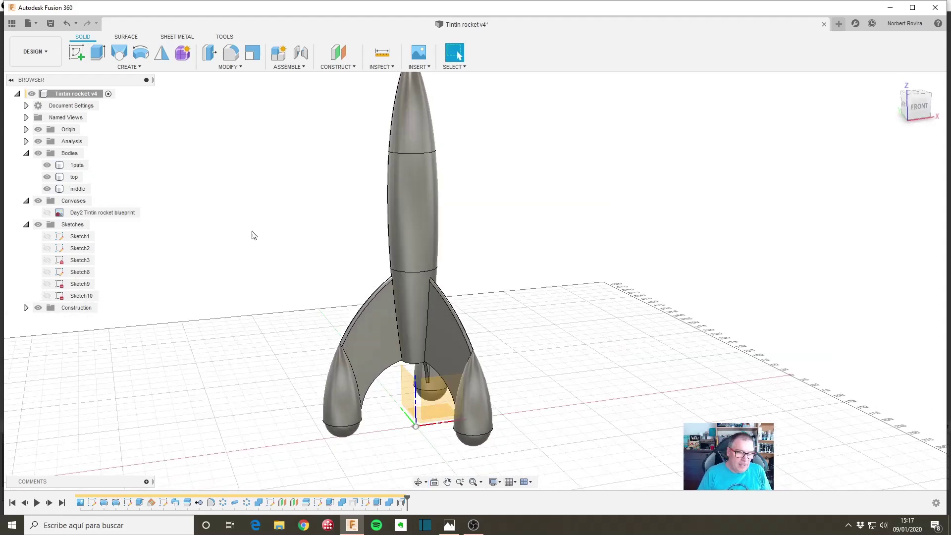
pyautogui.click(48, 165)
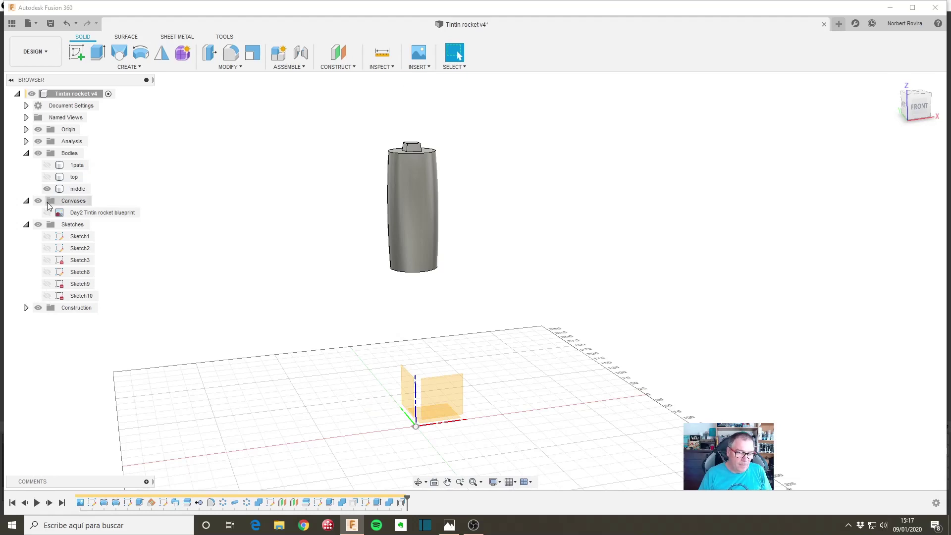
pyautogui.click(47, 165)
pyautogui.click(47, 189)
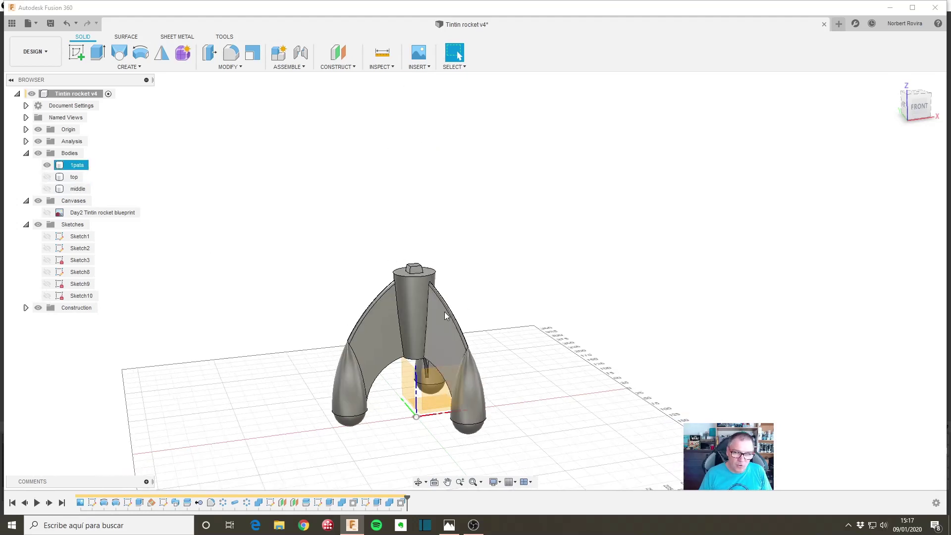
pyautogui.moveTo(445, 312)
pyautogui.keyDown('shift'); pyautogui.mouseDown(button='middle')
pyautogui.moveTo(488, 277)
pyautogui.moveTo(502, 308)
pyautogui.mouseUp(button='middle'); pyautogui.keyUp('shift')
pyautogui.scroll(2, 424, 365)
pyautogui.scroll(2, 391, 371)
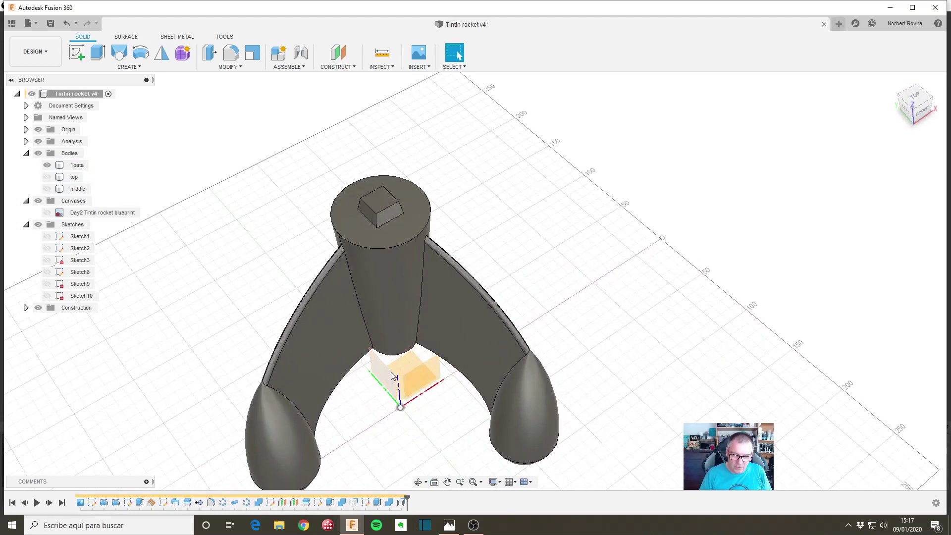
pyautogui.moveTo(443, 378)
pyautogui.keyDown('shift'); pyautogui.mouseDown(button='middle')
pyautogui.moveTo(480, 398)
pyautogui.moveTo(433, 367)
pyautogui.moveTo(450, 340)
pyautogui.mouseUp(button='middle'); pyautogui.keyUp('shift')
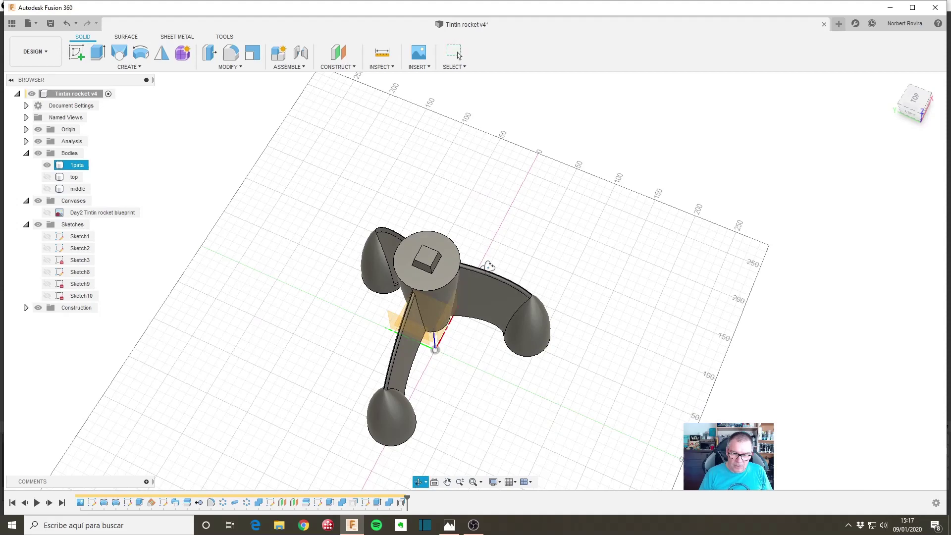
pyautogui.keyDown('shift'); pyautogui.moveTo(482, 265); pyautogui.dragTo(458, 55, button='middle'); pyautogui.keyUp('shift')
pyautogui.click(456, 54)
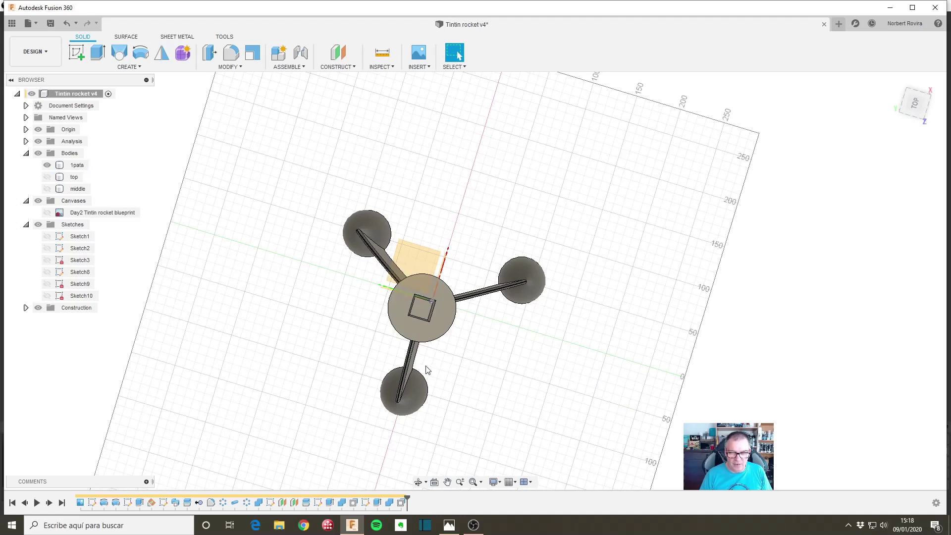
pyautogui.keyDown('shift'); pyautogui.moveTo(441, 348); pyautogui.dragTo(432, 268, button='middle'); pyautogui.keyUp('shift')
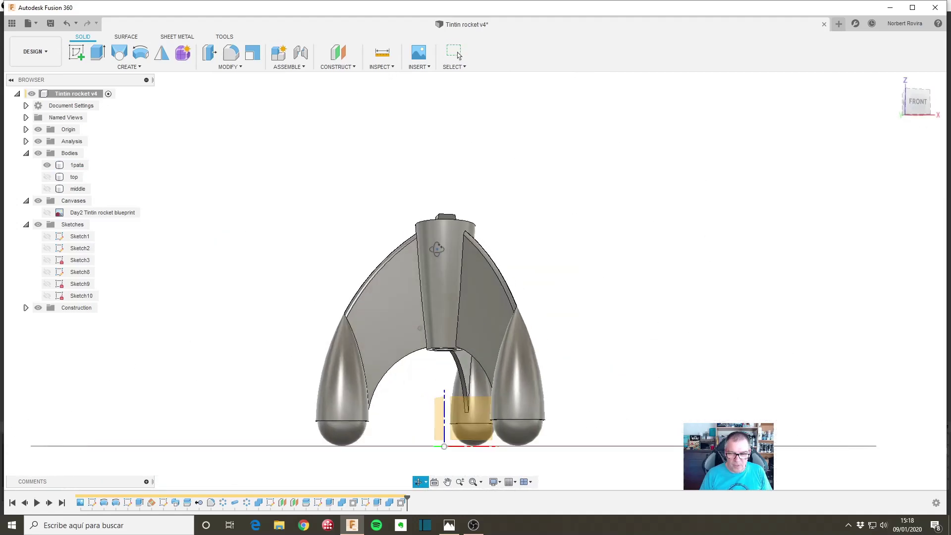
pyautogui.keyDown('shift'); pyautogui.moveTo(442, 304); pyautogui.dragTo(427, 251, button='middle'); pyautogui.keyUp('shift')
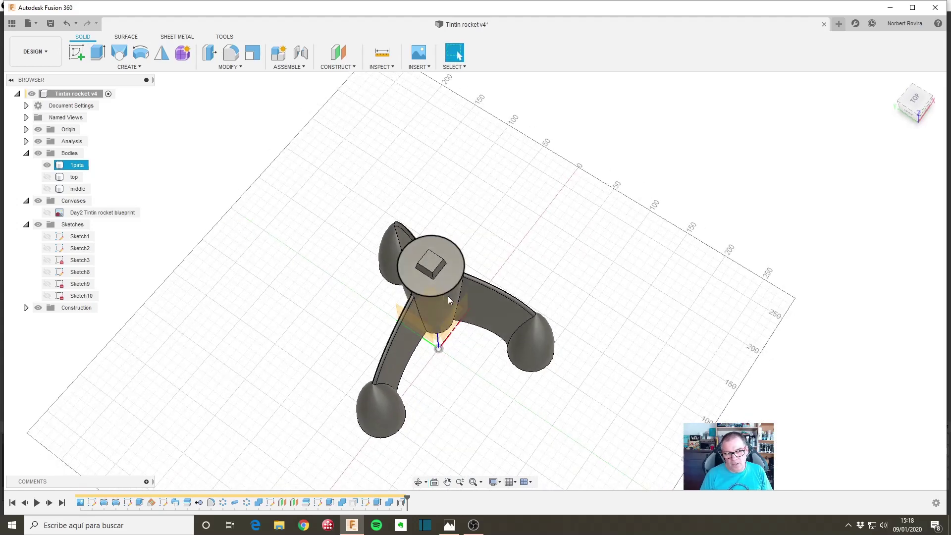
pyautogui.moveTo(346, 331)
pyautogui.keyDown('shift'); pyautogui.mouseDown(button='middle')
pyautogui.moveTo(395, 317)
pyautogui.moveTo(417, 287)
pyautogui.mouseUp(button='middle'); pyautogui.keyUp('shift')
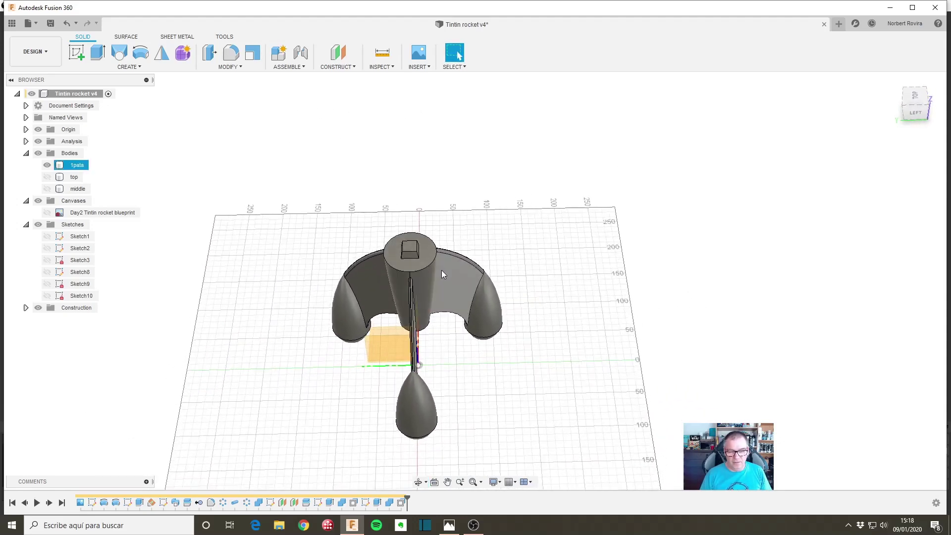
pyautogui.scroll(2, 423, 279)
pyautogui.scroll(2, 419, 273)
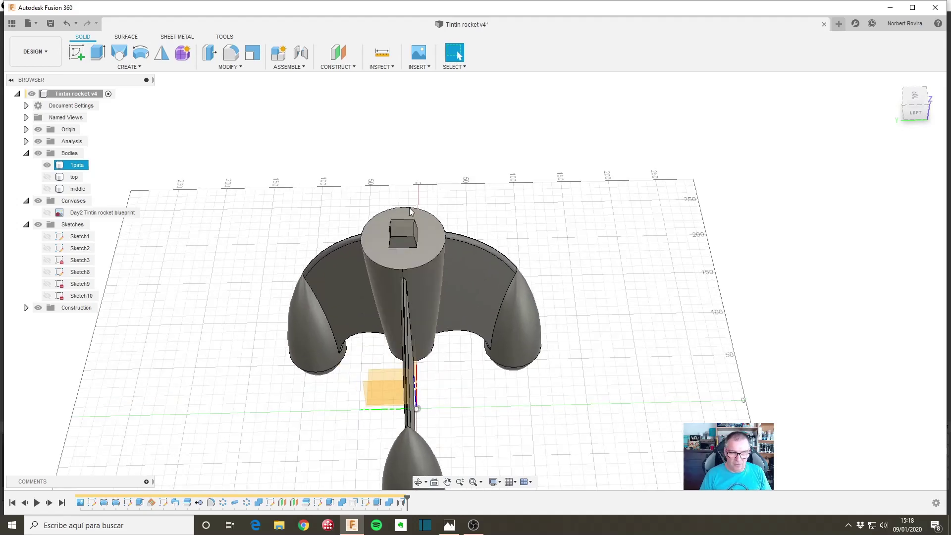
pyautogui.keyDown('shift'); pyautogui.moveTo(380, 396); pyautogui.dragTo(459, 56, button='middle'); pyautogui.keyUp('shift')
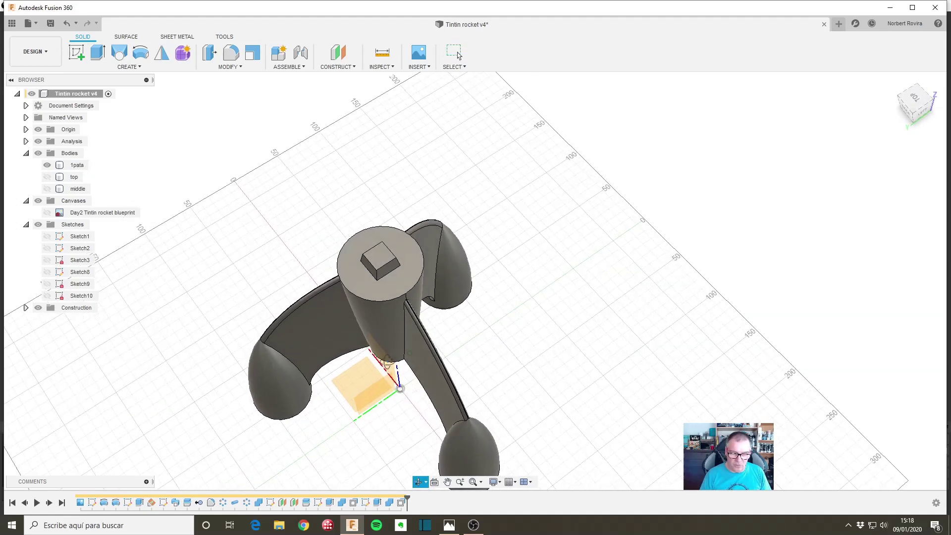
pyautogui.moveTo(389, 362)
pyautogui.keyDown('shift'); pyautogui.mouseDown(button='middle')
pyautogui.moveTo(387, 379)
pyautogui.moveTo(441, 389)
pyautogui.moveTo(442, 366)
pyautogui.mouseUp(button='middle'); pyautogui.keyUp('shift')
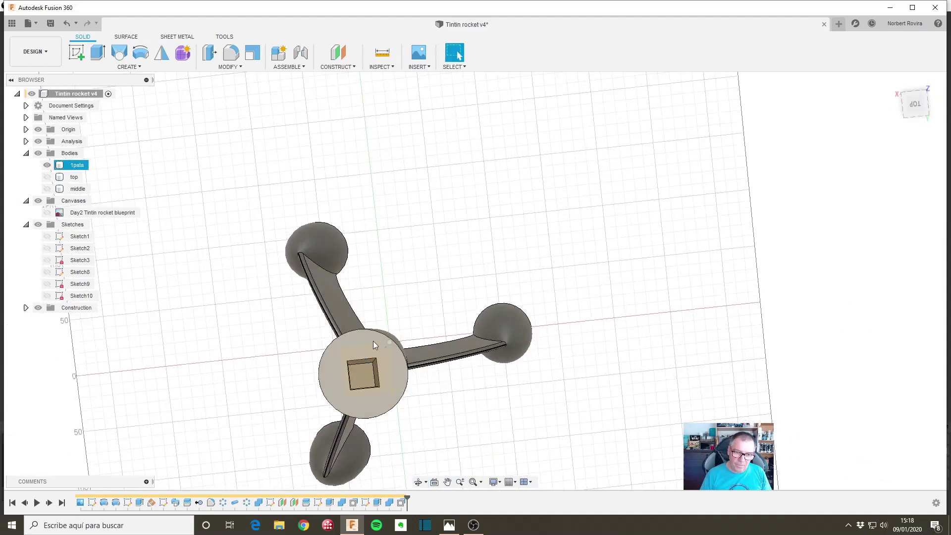
pyautogui.click(916, 106)
pyautogui.click(894, 79)
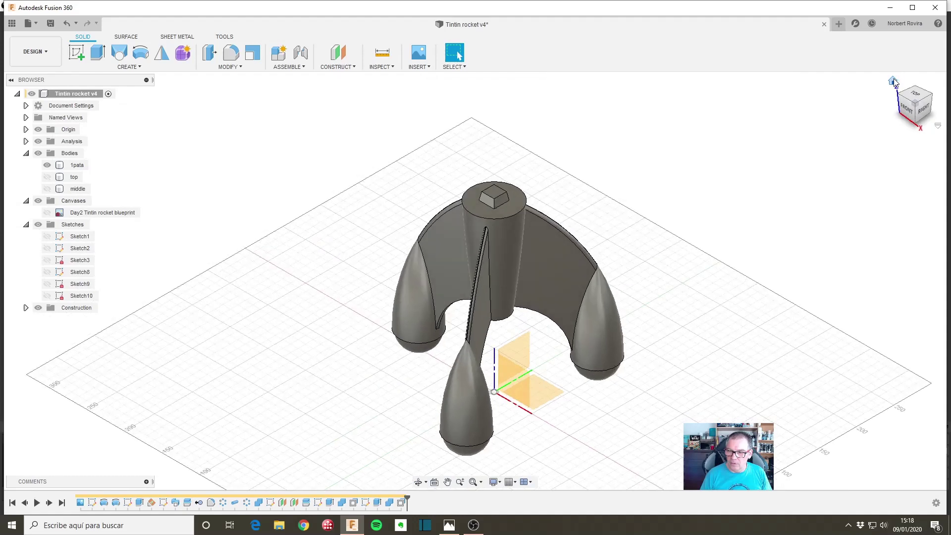
pyautogui.click(911, 93)
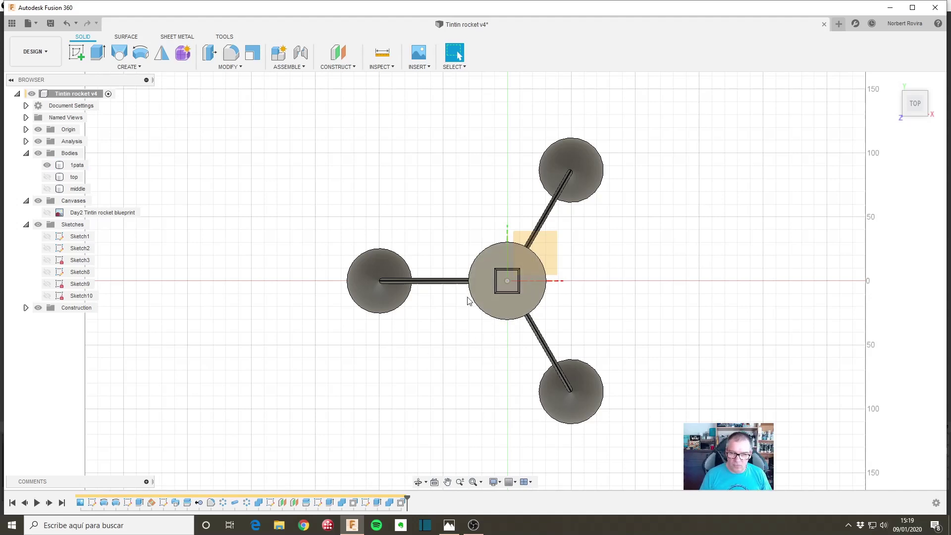
# - Return to the three-quarter home view with F6 and open the Modify menu
pyautogui.scroll(-1, 561, 293)
pyautogui.scroll(-1, 599, 278)
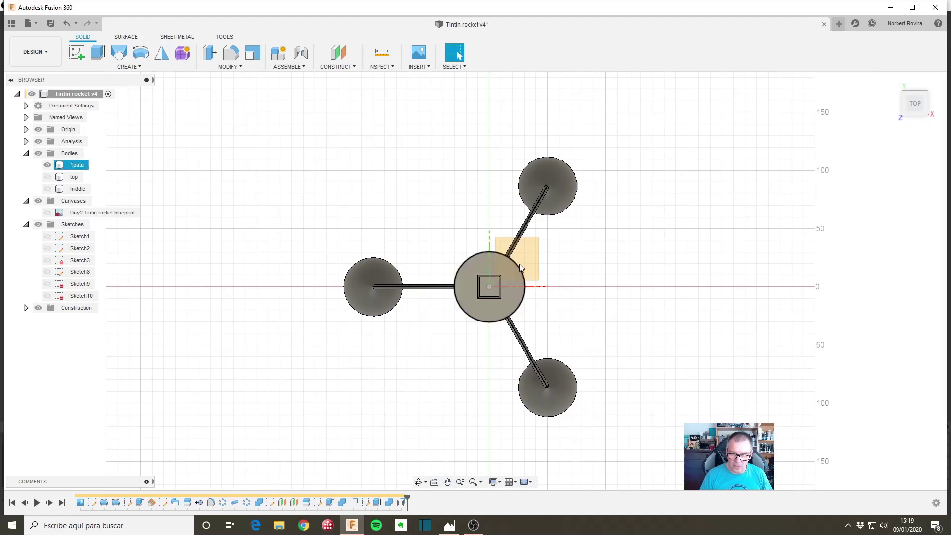
pyautogui.click(476, 269)
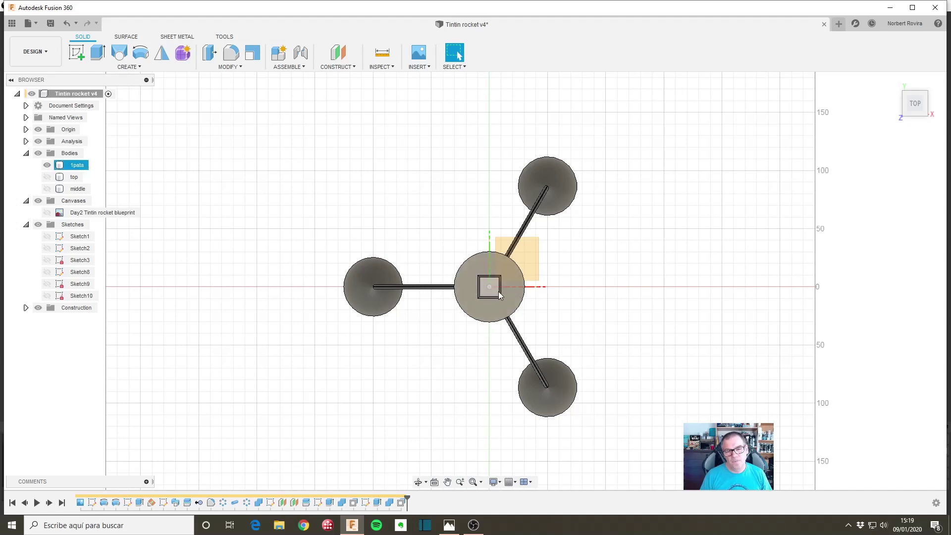
pyautogui.click(535, 319)
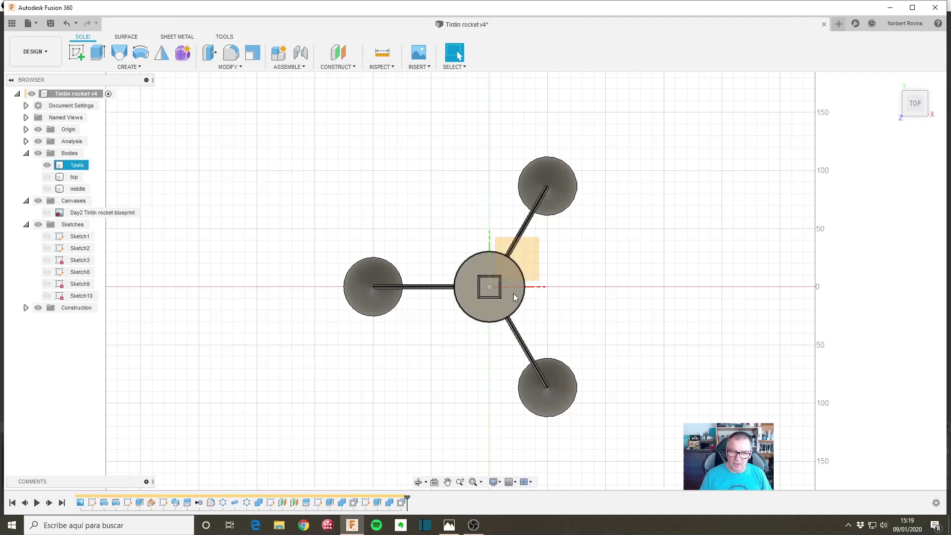
pyautogui.press('F6')
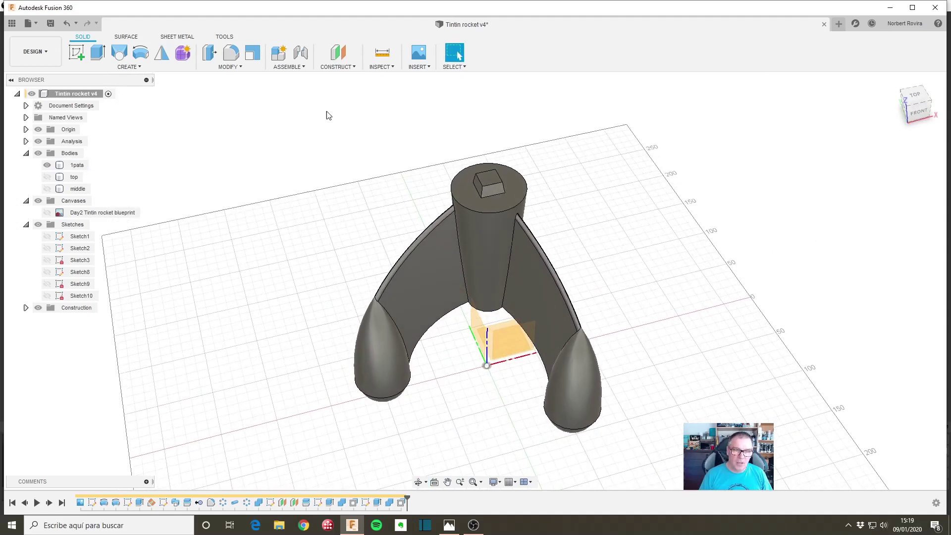
pyautogui.click(230, 66)
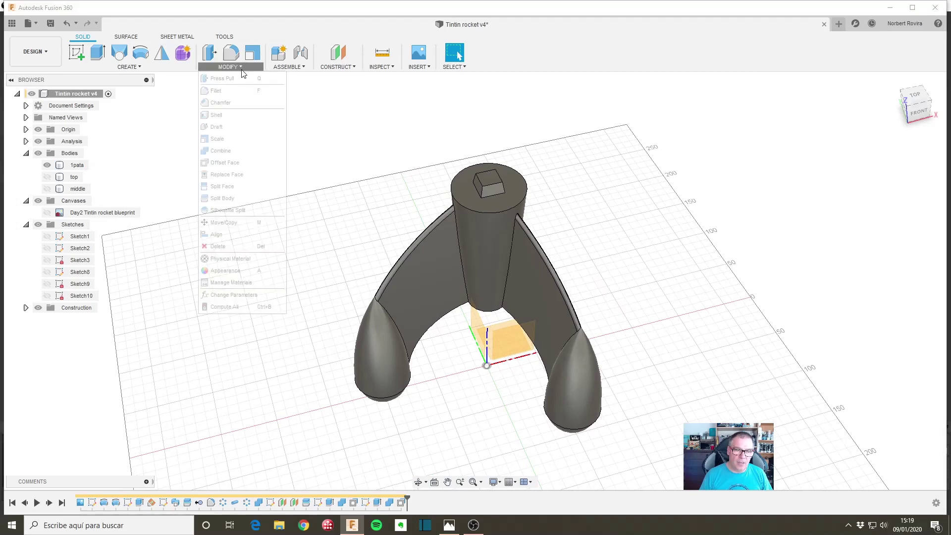
# - Use Split Body with 1pata as the body and the origin plane as splitting tool
pyautogui.click(245, 199)
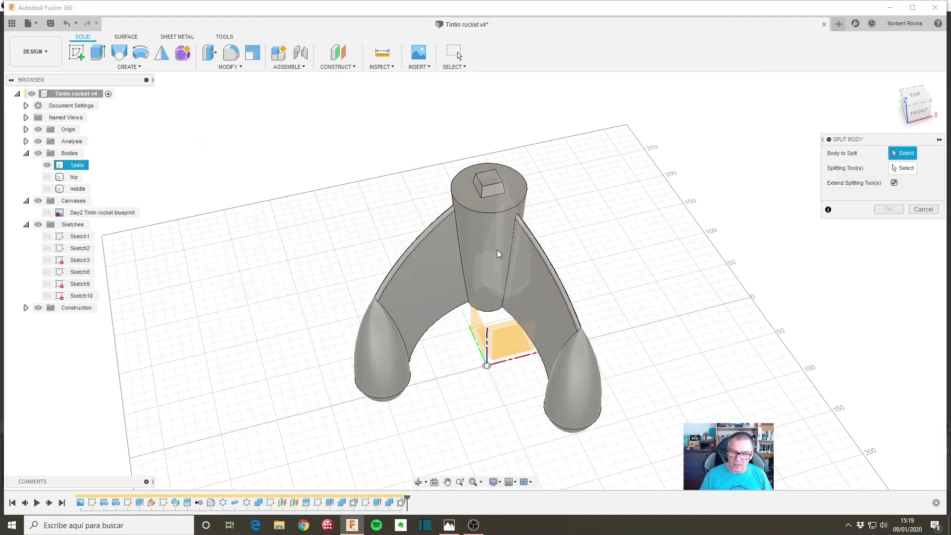
pyautogui.click(427, 286)
pyautogui.moveTo(456, 389)
pyautogui.keyDown('shift'); pyautogui.mouseDown(button='middle')
pyautogui.moveTo(479, 378)
pyautogui.moveTo(456, 340)
pyautogui.mouseUp(button='middle'); pyautogui.keyUp('shift')
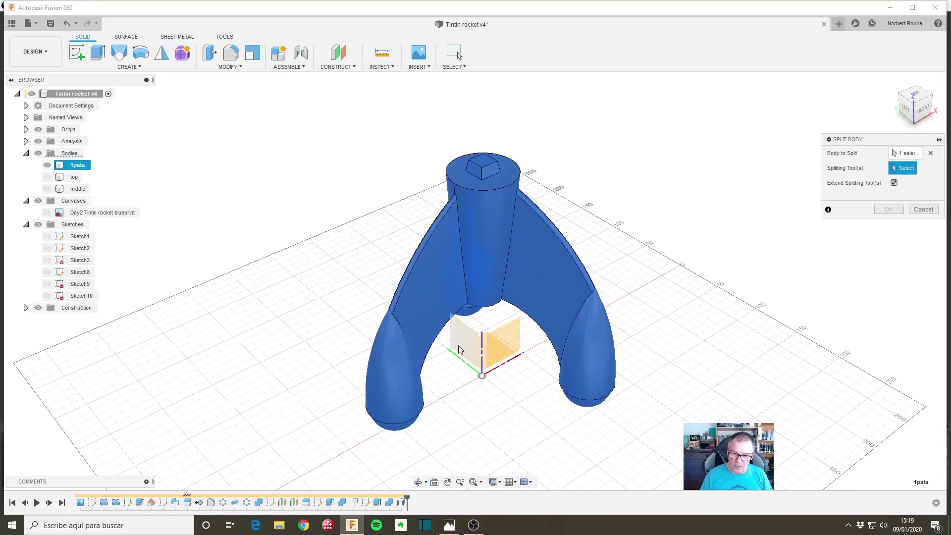
pyautogui.click(459, 350)
pyautogui.moveTo(718, 240)
pyautogui.keyDown('shift'); pyautogui.mouseDown(button='middle')
pyautogui.moveTo(718, 263)
pyautogui.moveTo(698, 228)
pyautogui.mouseUp(button='middle'); pyautogui.keyUp('shift')
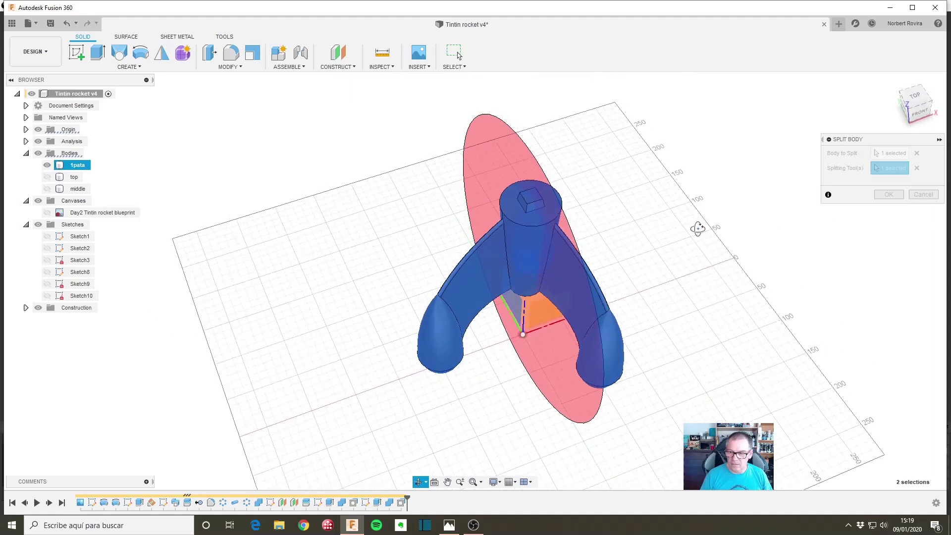
pyautogui.click(889, 195)
pyautogui.scroll(-2, 528, 364)
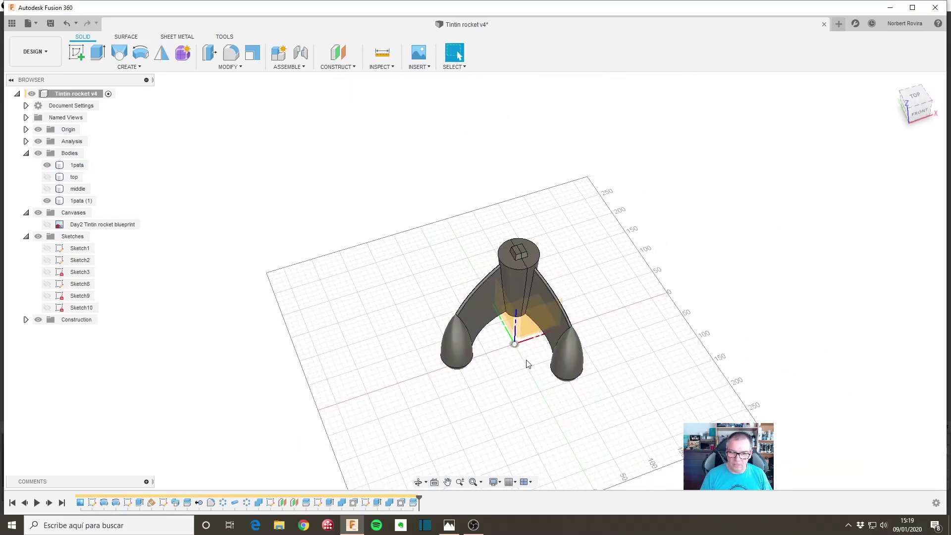
pyautogui.moveTo(527, 364); pyautogui.dragTo(436, 317, button='middle')
pyautogui.scroll(3, 436, 317)
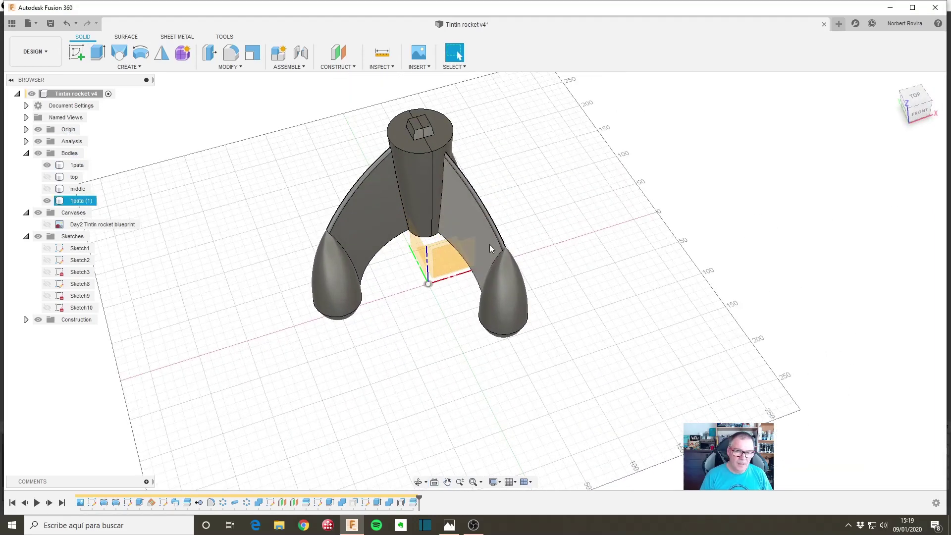
# - Rename the 1pata (1) body to leg2
pyautogui.click(75, 166)
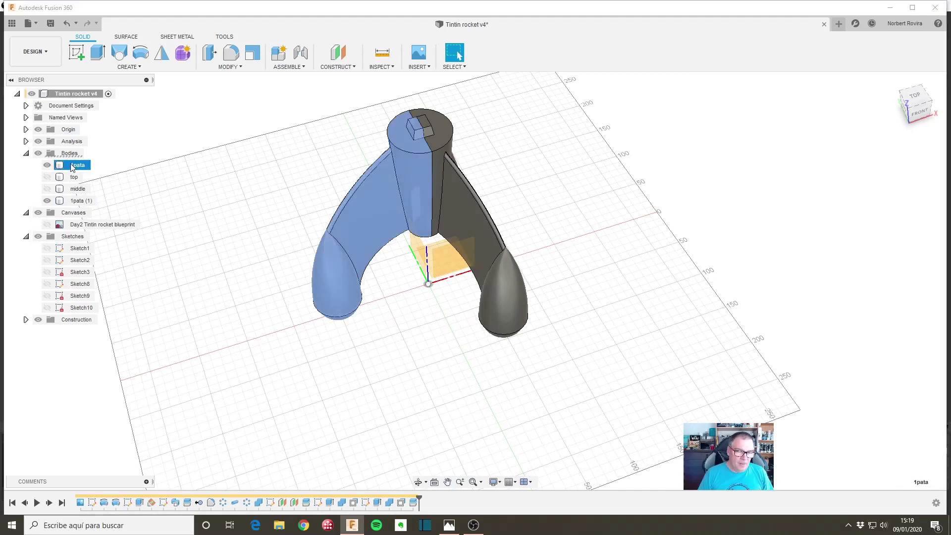
pyautogui.click(78, 201)
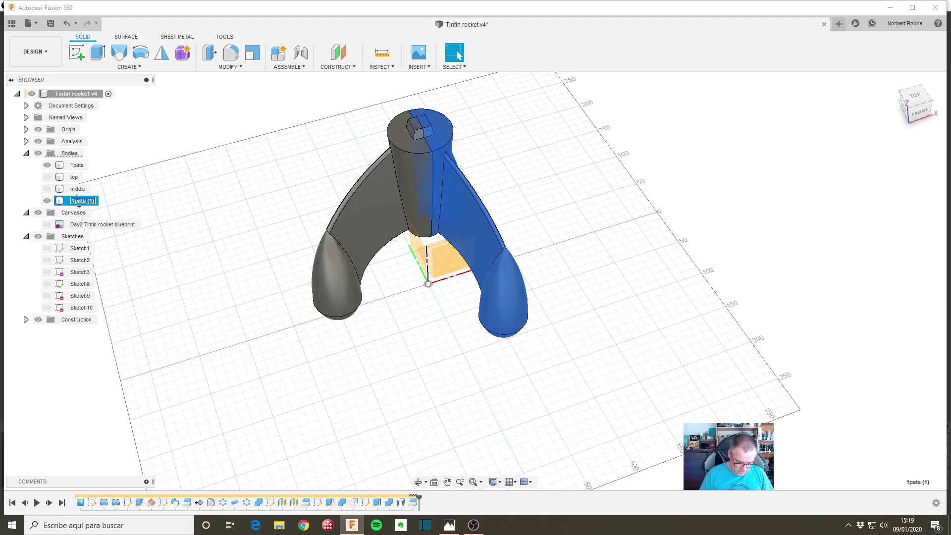
pyautogui.write('leg2')
pyautogui.press('Return')
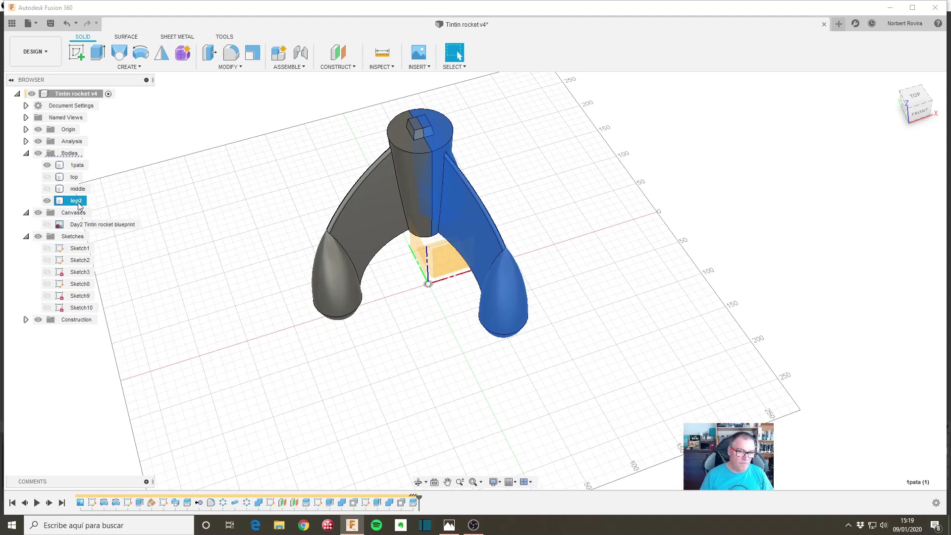
# - Rename the 1pata body to leg1
pyautogui.doubleClick(77, 166)
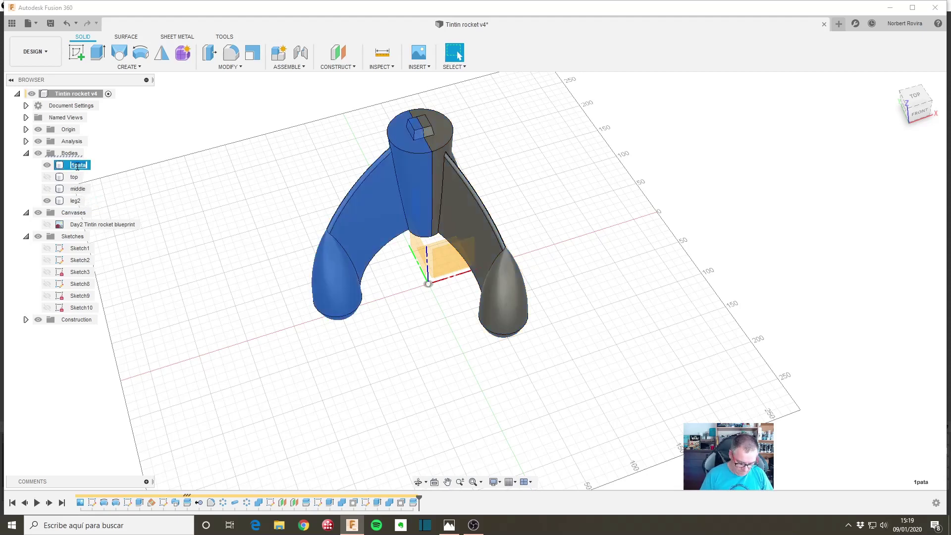
pyautogui.write('leg1')
pyautogui.press('Return')
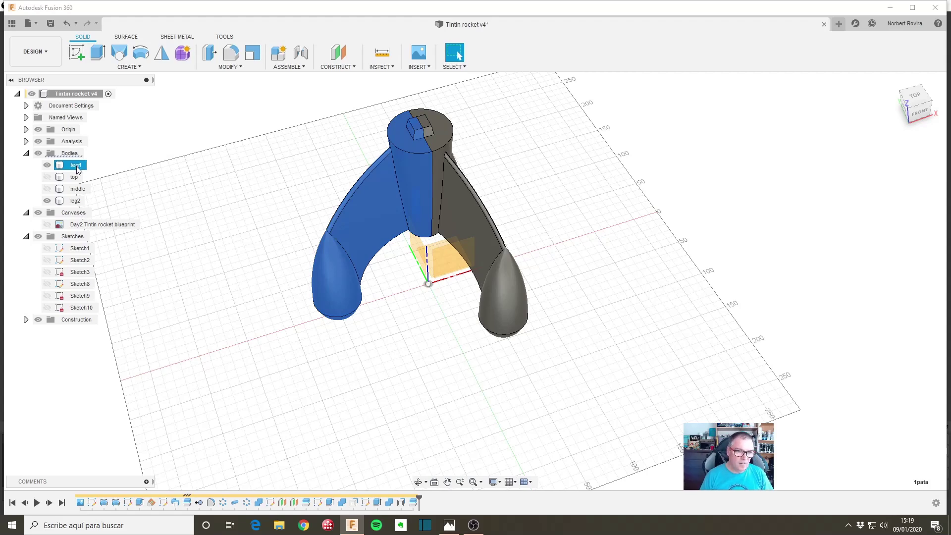
pyautogui.click(416, 270)
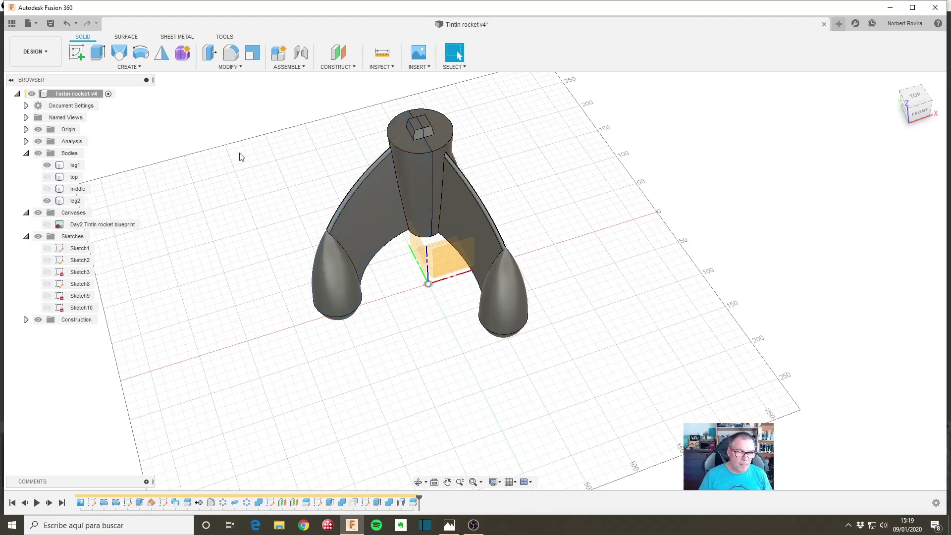
pyautogui.keyDown('shift'); pyautogui.moveTo(577, 227); pyautogui.dragTo(418, 186, button='middle'); pyautogui.keyUp('shift')
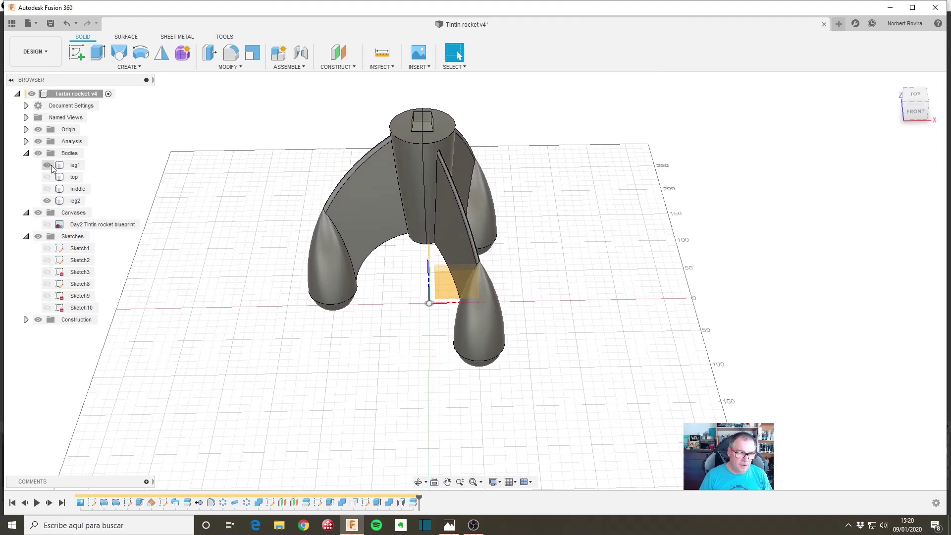
# - Hide leg2 so only the leg1 body remains visible
pyautogui.click(47, 165)
pyautogui.moveTo(317, 265)
pyautogui.keyDown('shift'); pyautogui.mouseDown(button='middle')
pyautogui.moveTo(356, 250)
pyautogui.moveTo(426, 186)
pyautogui.mouseUp(button='middle'); pyautogui.keyUp('shift')
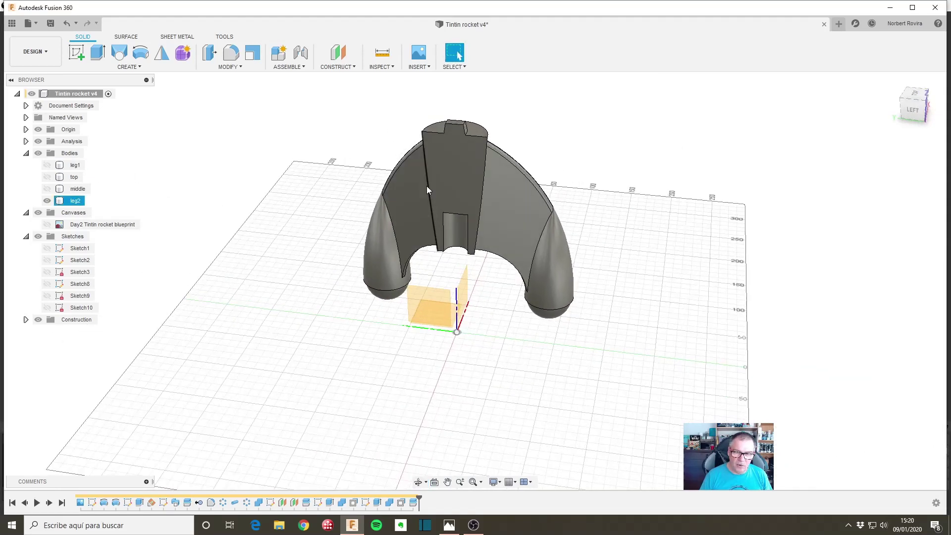
pyautogui.scroll(2, 517, 221)
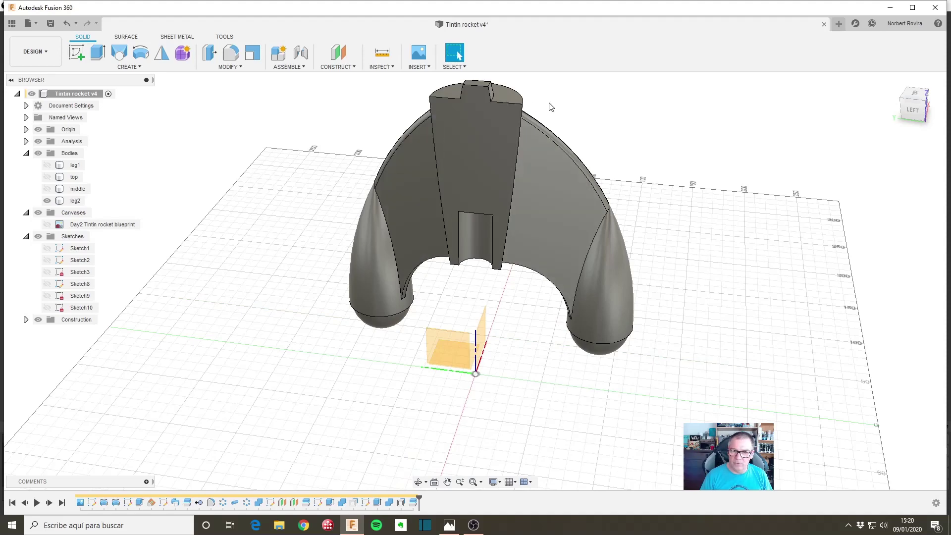
pyautogui.click(47, 165)
pyautogui.click(47, 201)
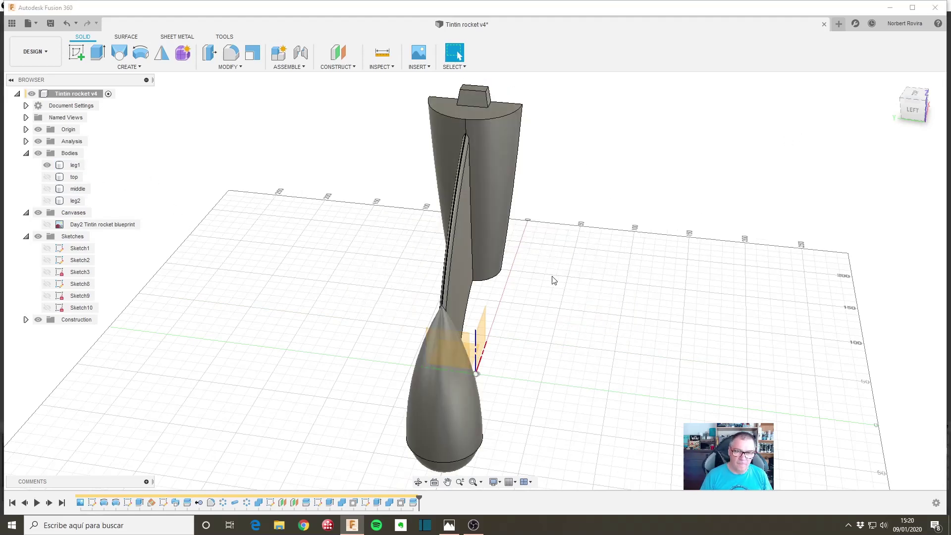
pyautogui.keyDown('shift'); pyautogui.moveTo(601, 294); pyautogui.dragTo(439, 269, button='middle'); pyautogui.keyUp('shift')
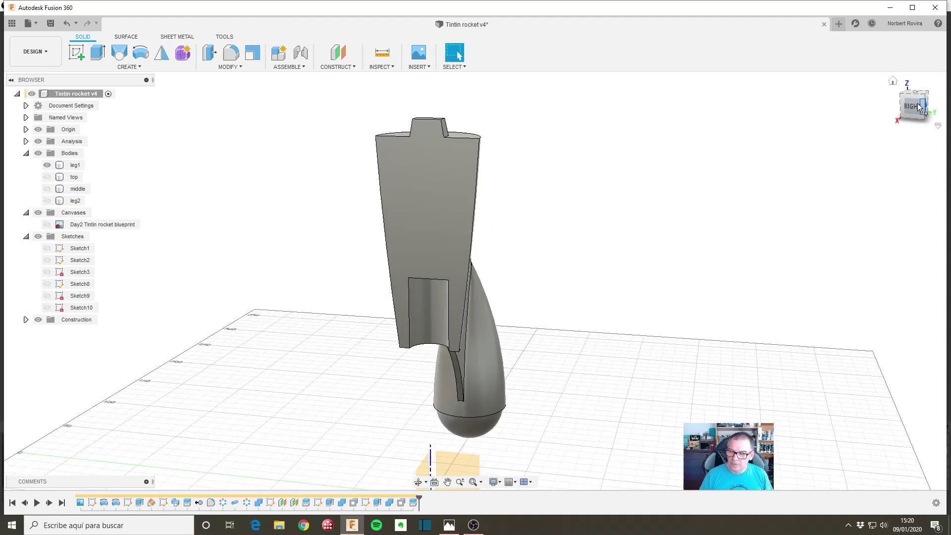
# - View leg1 from the Right and start a new sketch
pyautogui.click(913, 106)
pyautogui.scroll(3, 520, 256)
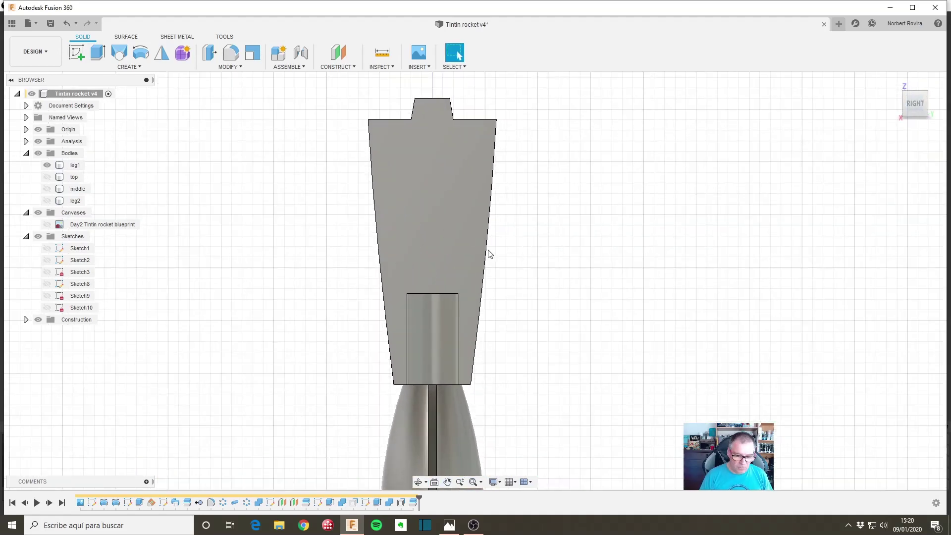
pyautogui.press('s')
pyautogui.click(538, 246)
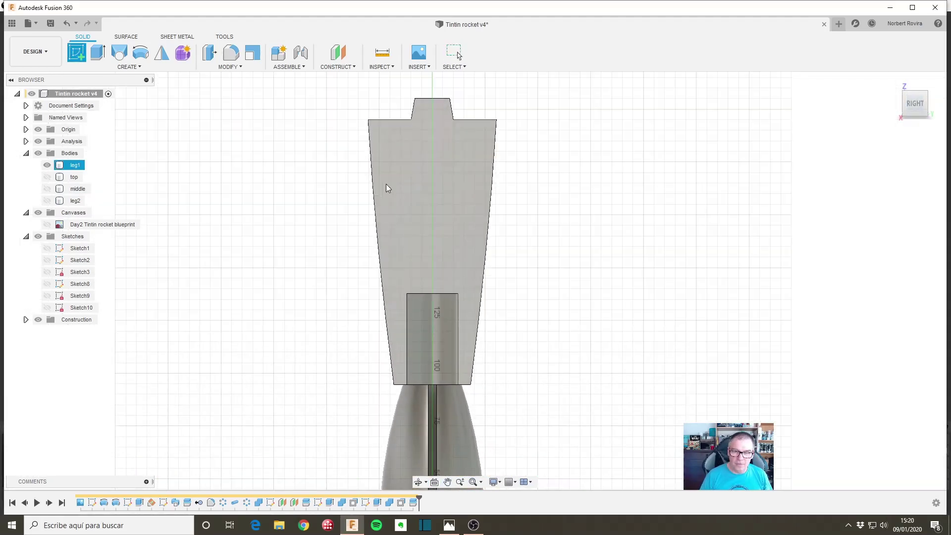
# - Draw a 20 × 20 mm center rectangle on leg1's flat face, centred on the axis near the top
pyautogui.click(416, 189)
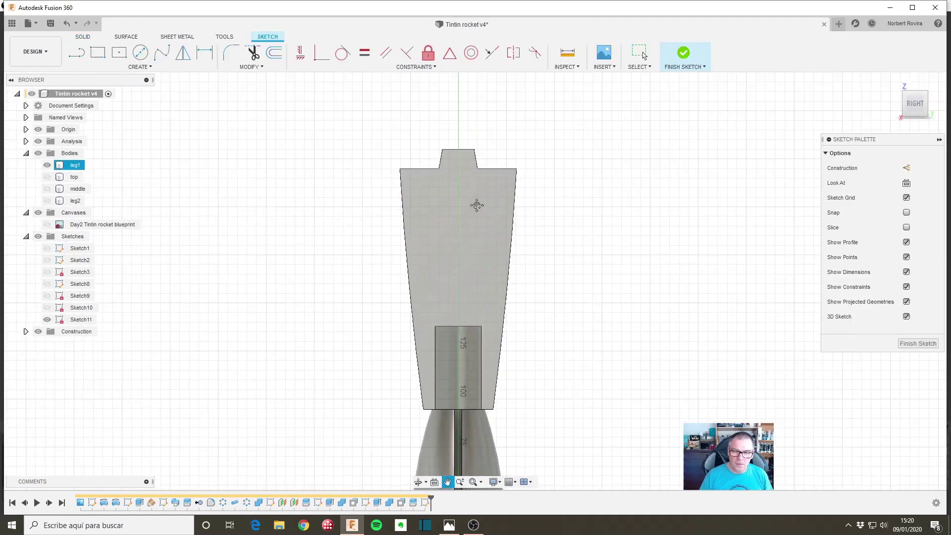
pyautogui.click(119, 52)
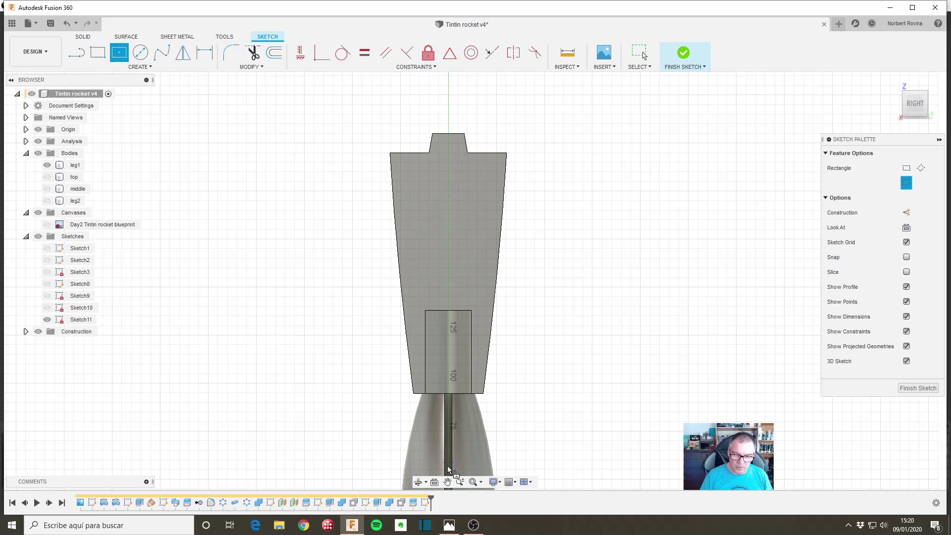
pyautogui.scroll(-3, 465, 370)
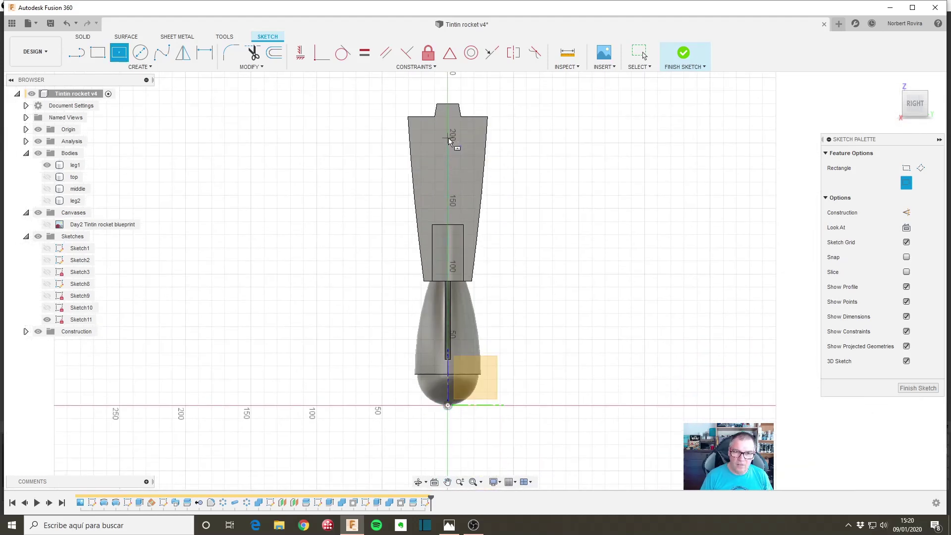
pyautogui.click(455, 155)
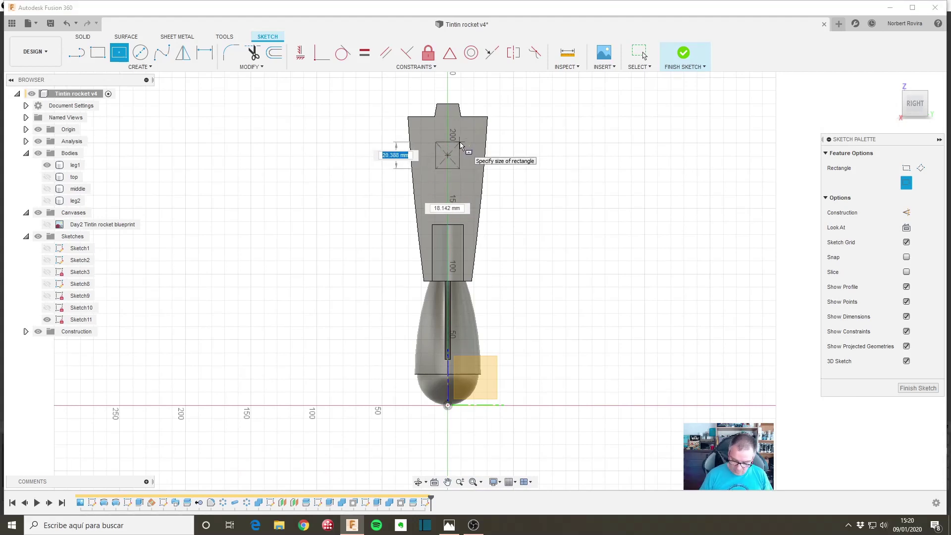
pyautogui.press('Tab')
pyautogui.write('15')
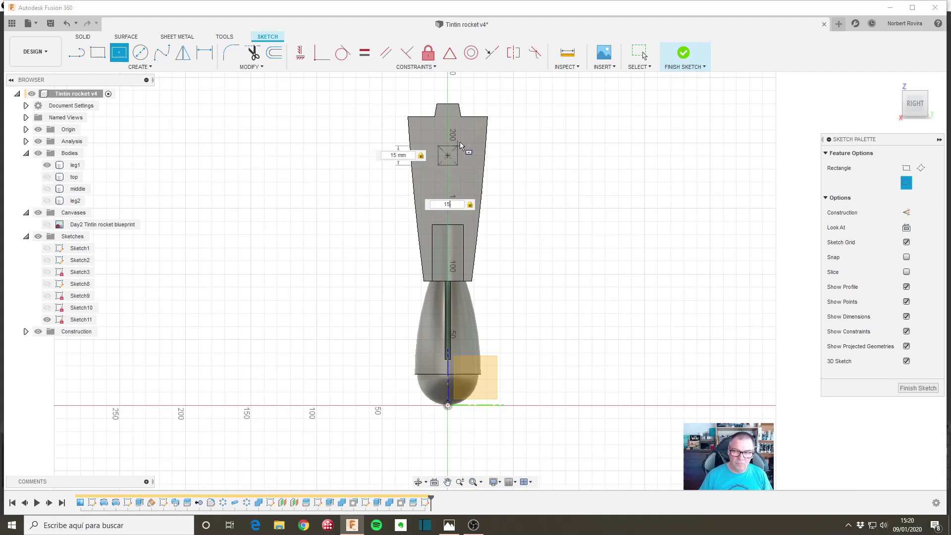
pyautogui.scroll(3, 460, 145)
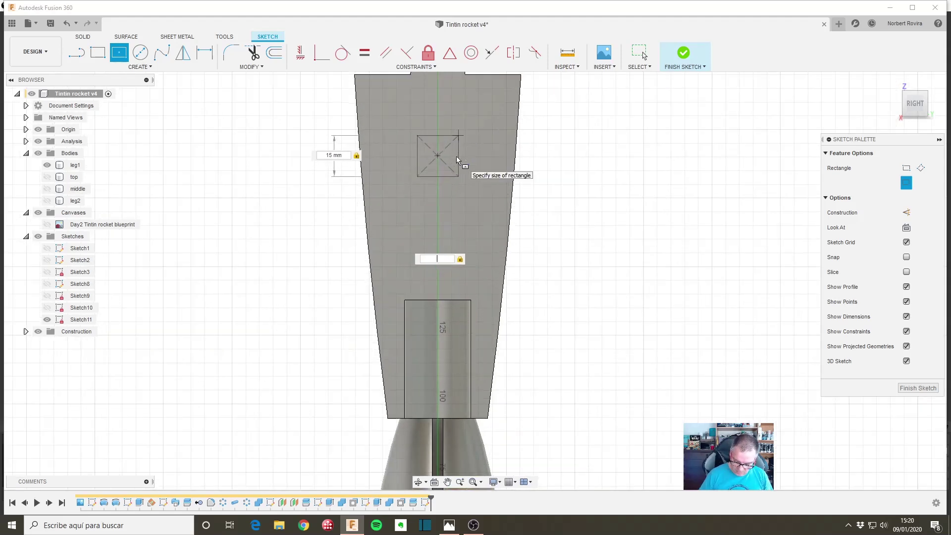
pyautogui.write('20')
pyautogui.press('Tab')
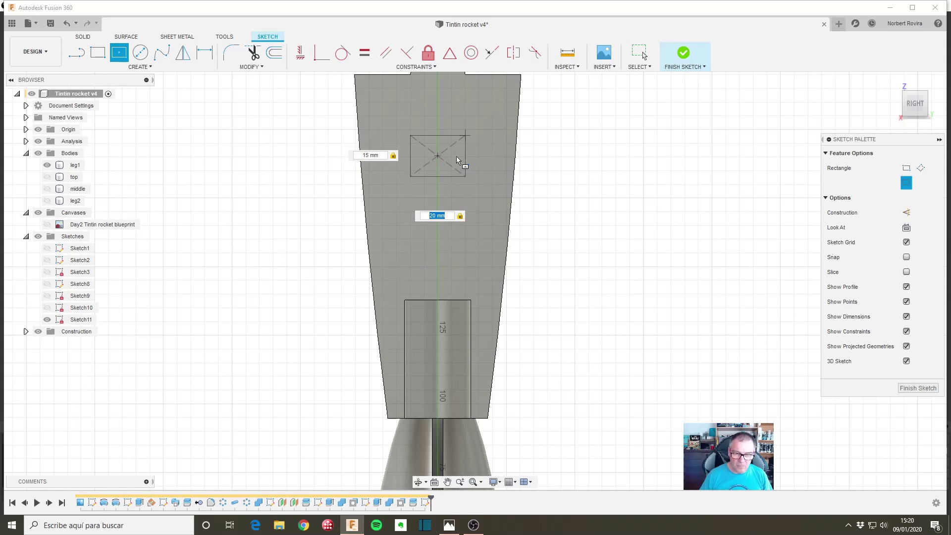
pyautogui.press('Tab')
pyautogui.write('20')
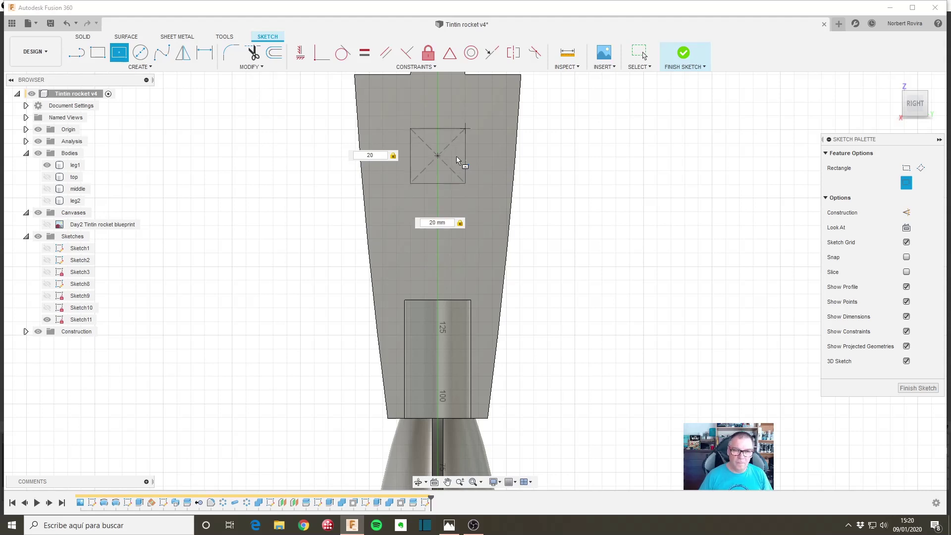
pyautogui.press('Return')
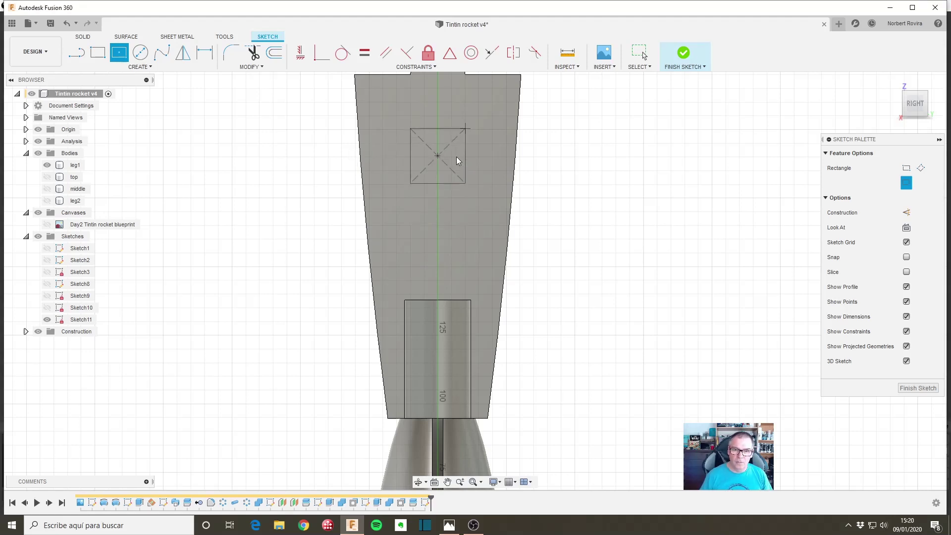
# - Check the square in a 3D view and finish Sketch11
pyautogui.scroll(-3, 467, 224)
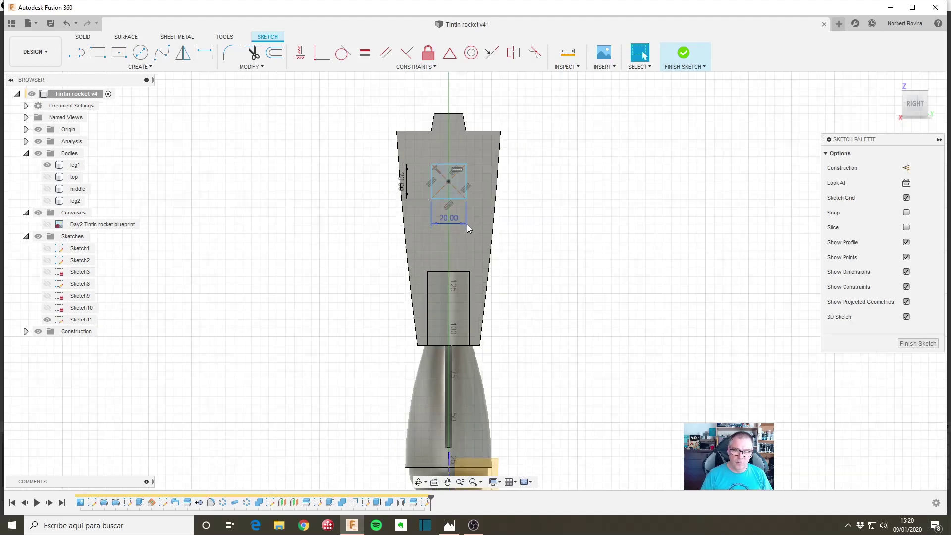
pyautogui.moveTo(412, 225)
pyautogui.keyDown('shift'); pyautogui.mouseDown(button='middle')
pyautogui.moveTo(518, 220)
pyautogui.moveTo(411, 238)
pyautogui.mouseUp(button='middle'); pyautogui.keyUp('shift')
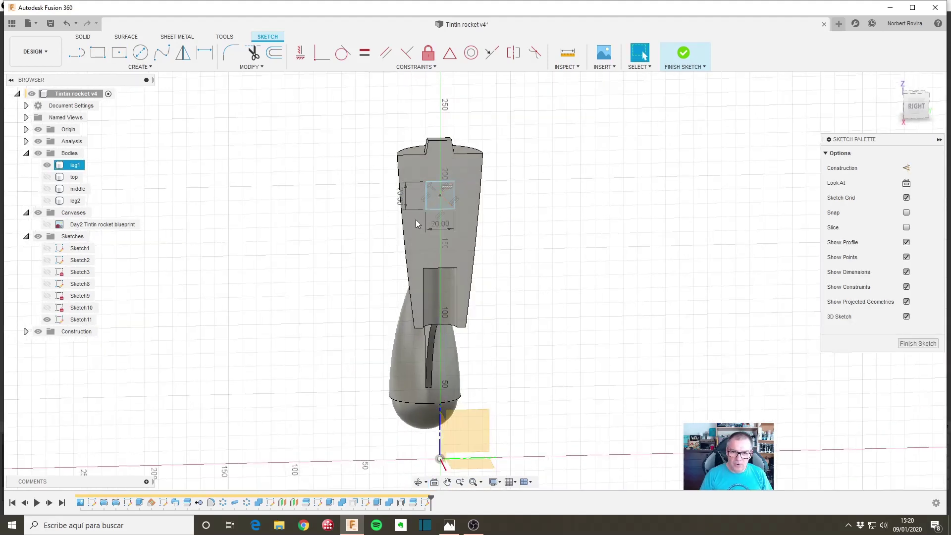
pyautogui.scroll(-2, 448, 251)
pyautogui.scroll(4, 429, 233)
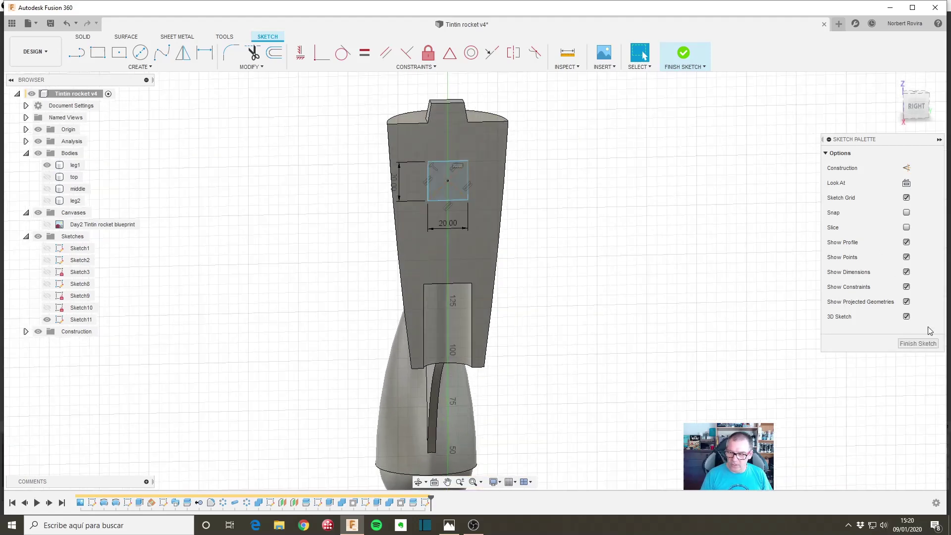
pyautogui.click(920, 344)
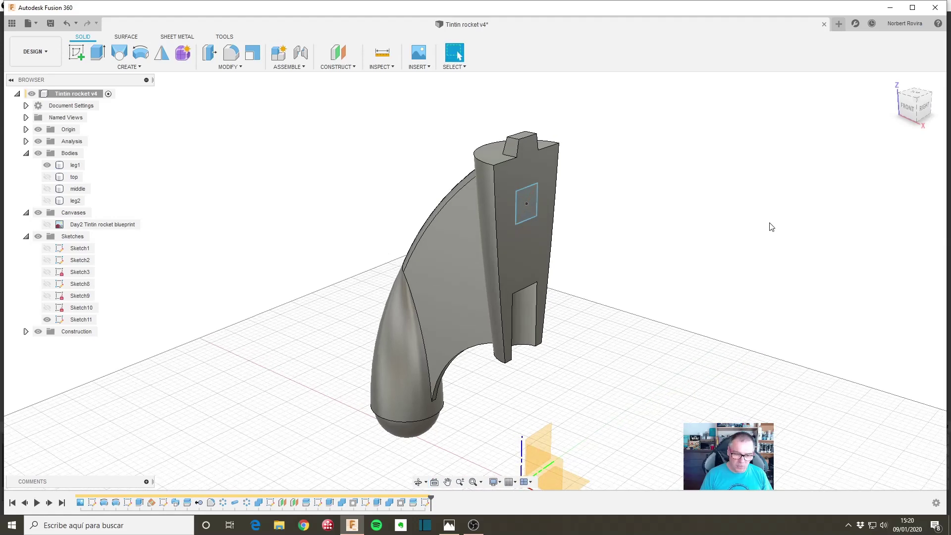
# - Extrude the square 10 mm with a -10° taper, joined to leg1
pyautogui.press('e')
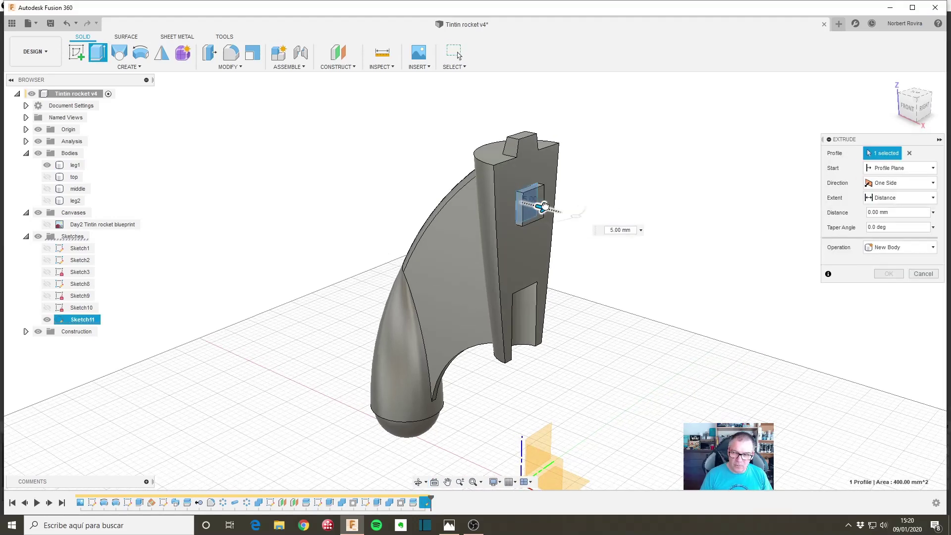
pyautogui.moveTo(545, 206); pyautogui.dragTo(548, 209)
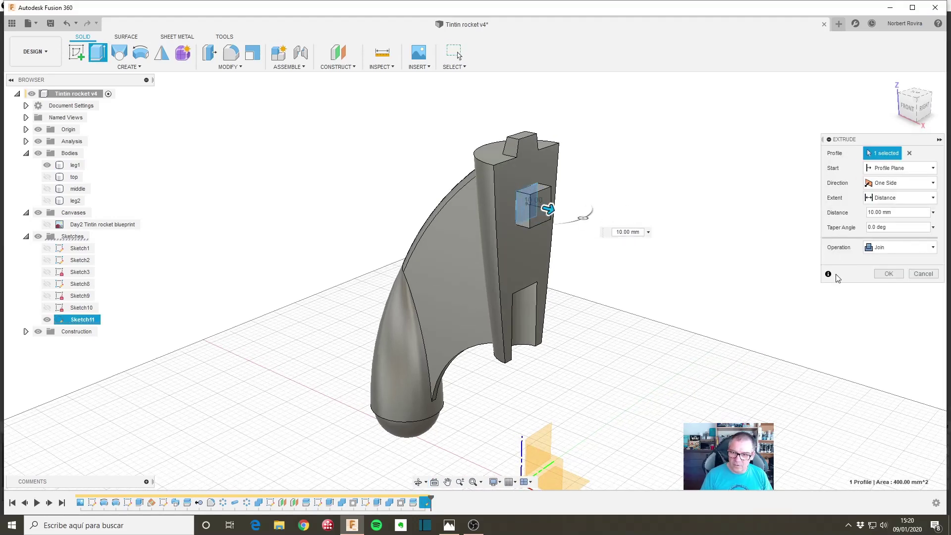
pyautogui.click(892, 227)
pyautogui.write('-10')
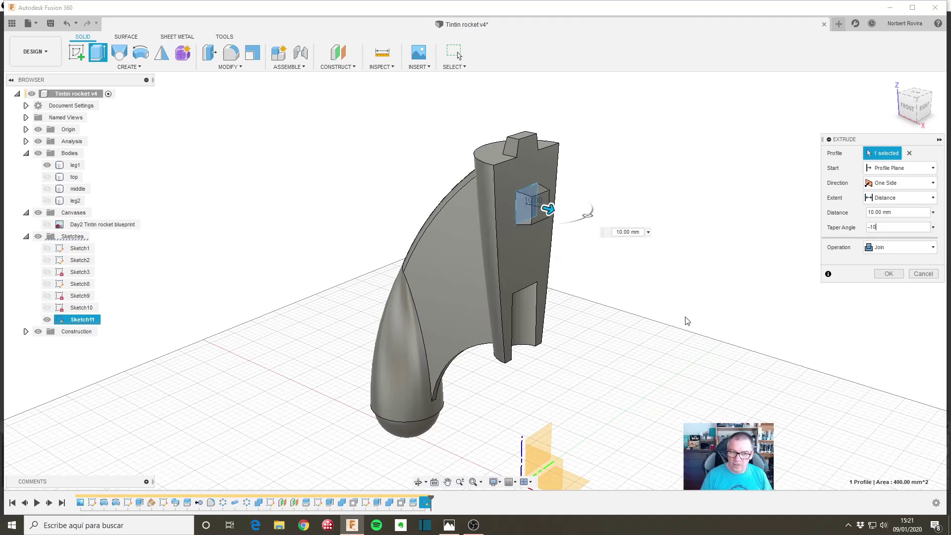
pyautogui.scroll(2, 526, 284)
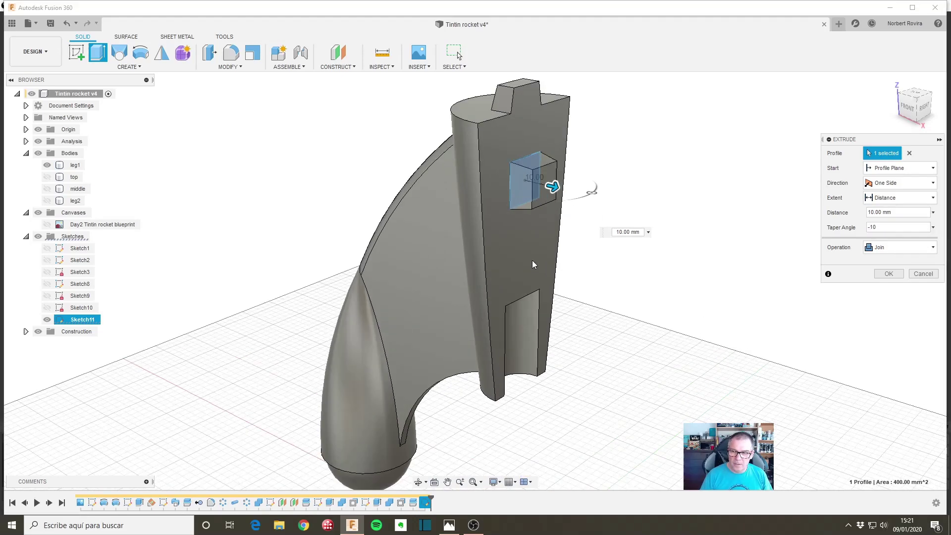
pyautogui.scroll(2, 533, 266)
pyautogui.click(888, 274)
# - Orbit and zoom around leg1 to inspect the new tapered peg
pyautogui.scroll(-2, 646, 278)
pyautogui.scroll(-2, 590, 255)
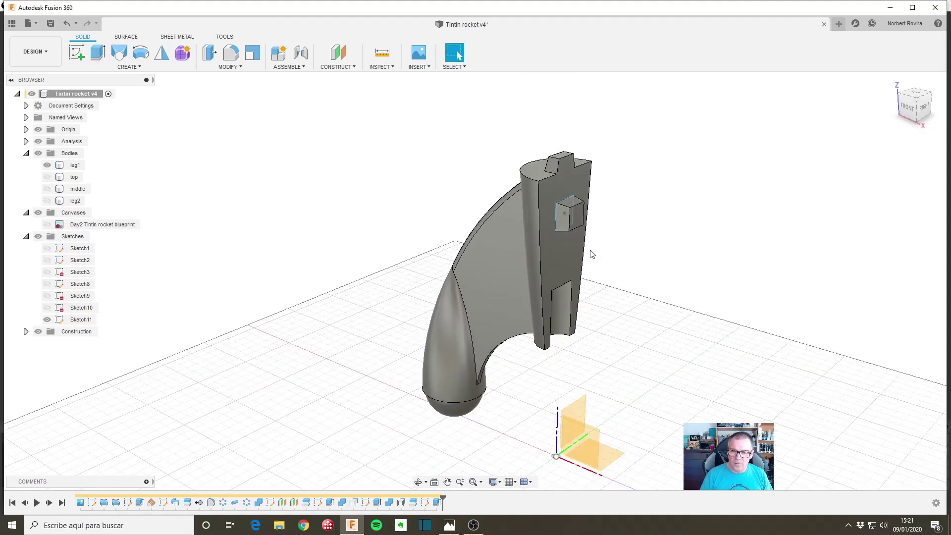
pyautogui.scroll(-1, 531, 211)
pyautogui.scroll(2, 551, 228)
pyautogui.moveTo(551, 228)
pyautogui.keyDown('shift'); pyautogui.mouseDown(button='middle')
pyautogui.moveTo(603, 257)
pyautogui.moveTo(589, 227)
pyautogui.mouseUp(button='middle'); pyautogui.keyUp('shift')
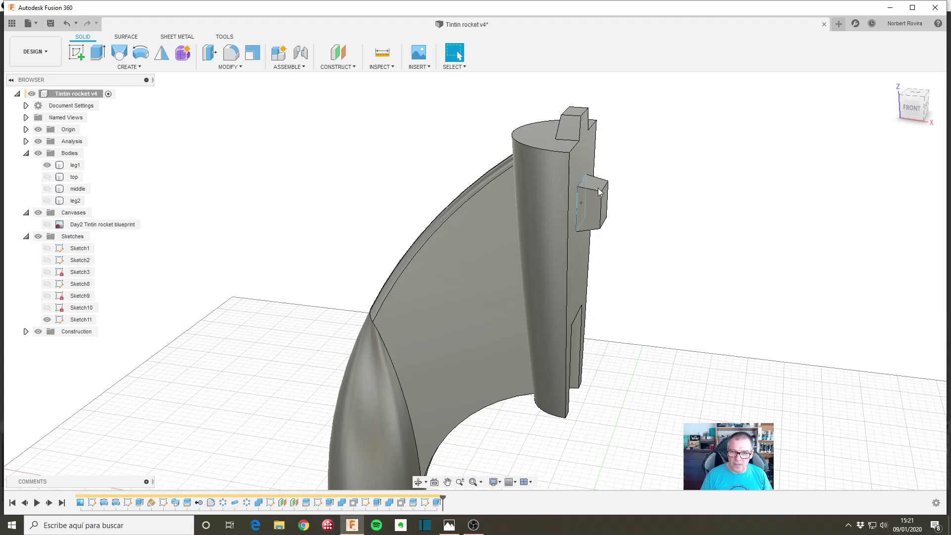
pyautogui.moveTo(607, 277)
pyautogui.keyDown('shift'); pyautogui.mouseDown(button='middle')
pyautogui.moveTo(557, 275)
pyautogui.moveTo(585, 266)
pyautogui.moveTo(578, 259)
pyautogui.mouseUp(button='middle'); pyautogui.keyUp('shift')
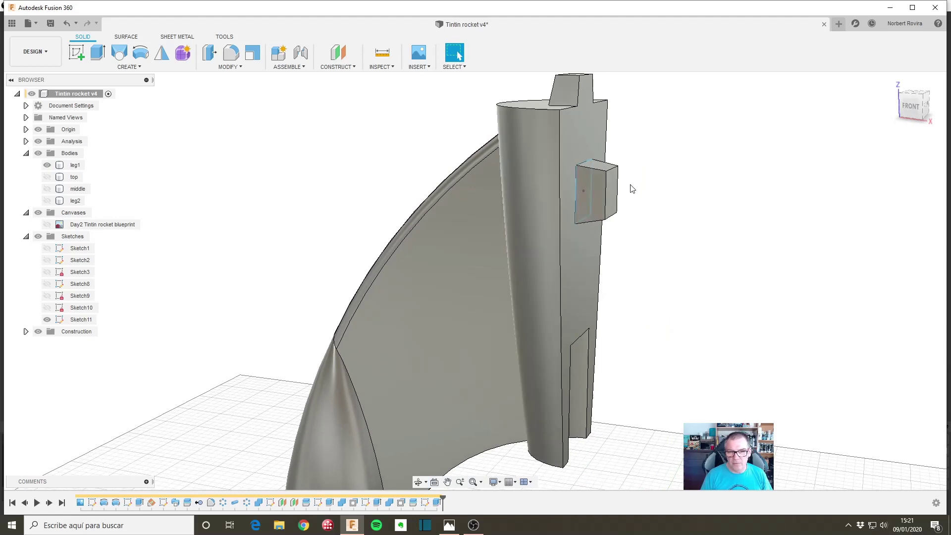
pyautogui.scroll(-2, 602, 255)
pyautogui.scroll(-2, 604, 263)
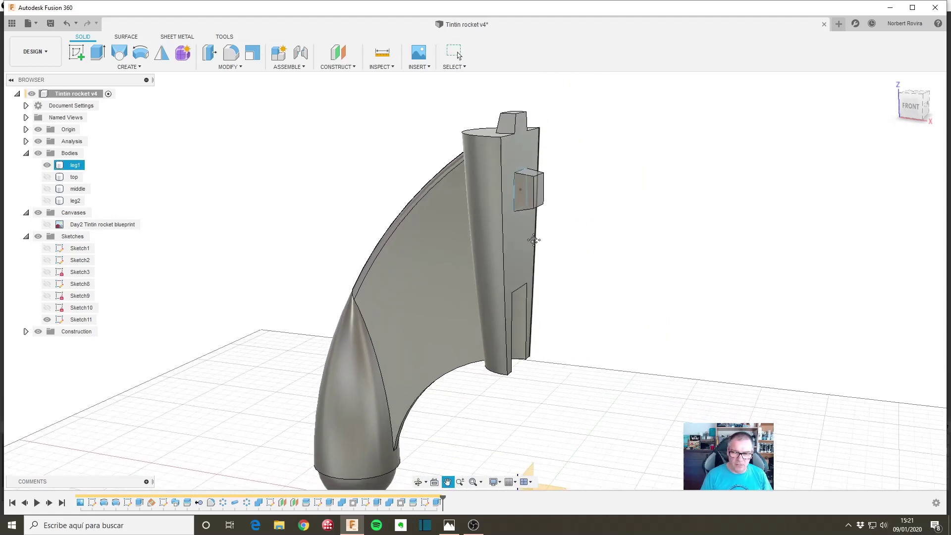
pyautogui.scroll(-2, 524, 267)
pyautogui.moveTo(525, 267); pyautogui.dragTo(543, 301, button='middle')
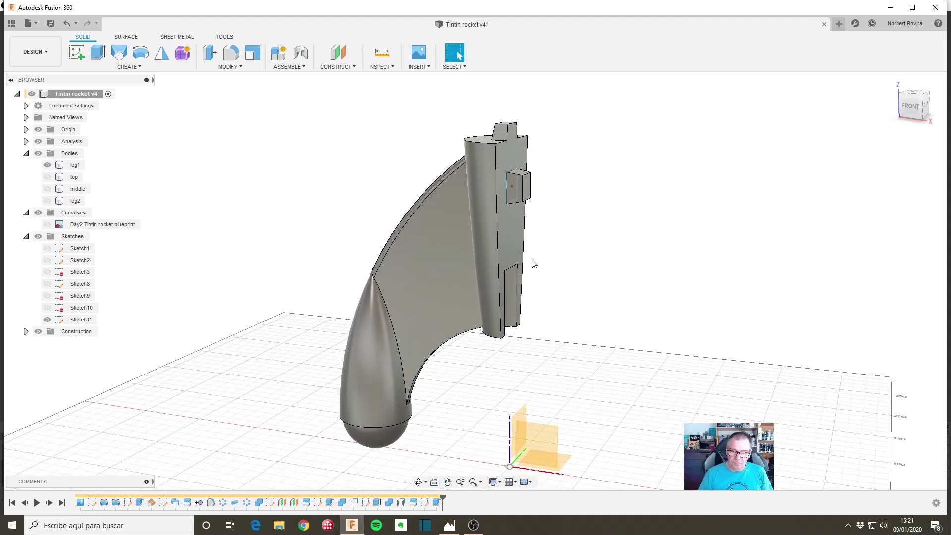
pyautogui.scroll(2, 534, 264)
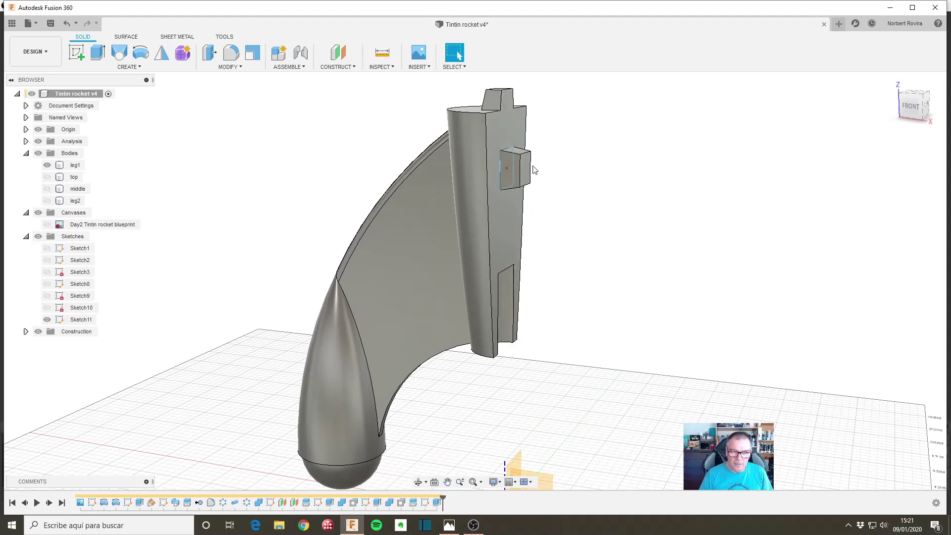
# - Edit the peg extrusion to a Symmetric direction with New Body operation
pyautogui.rightClick(437, 503)
pyautogui.click(509, 404)
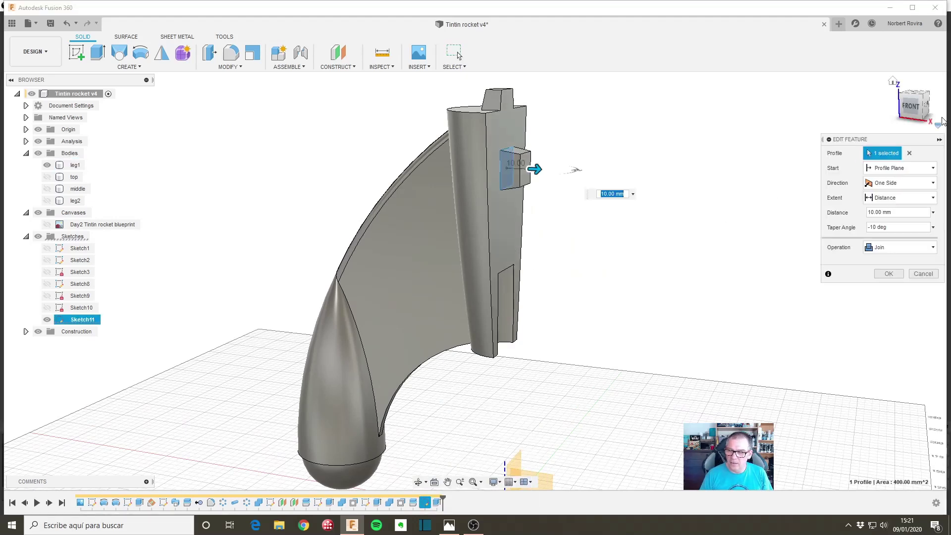
pyautogui.click(899, 183)
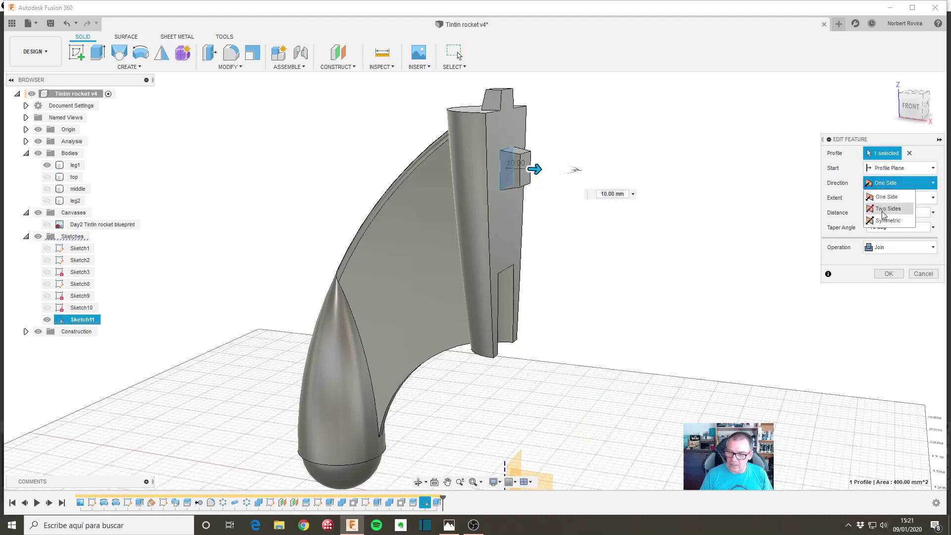
pyautogui.click(891, 220)
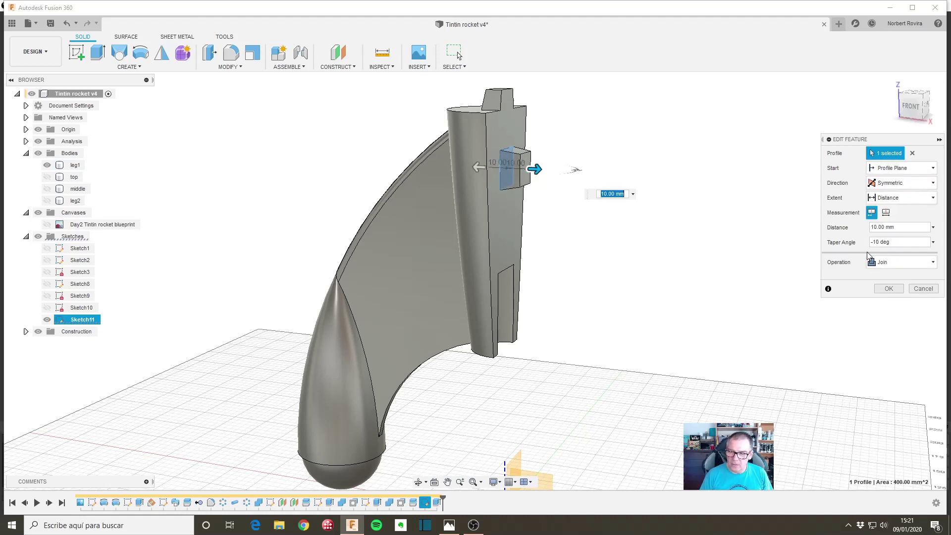
pyautogui.click(899, 262)
pyautogui.click(892, 311)
pyautogui.click(889, 288)
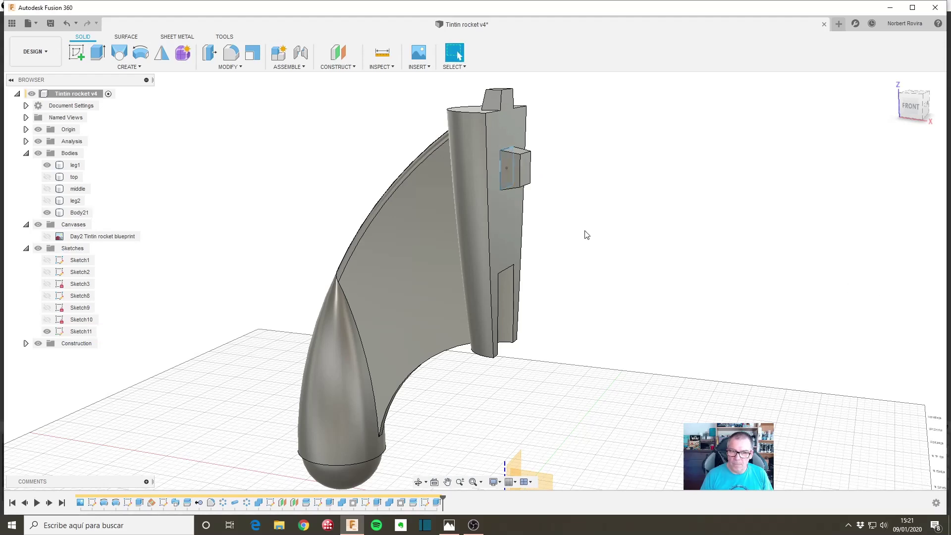
# - Rename the new Body21 to peg
pyautogui.scroll(2, 545, 218)
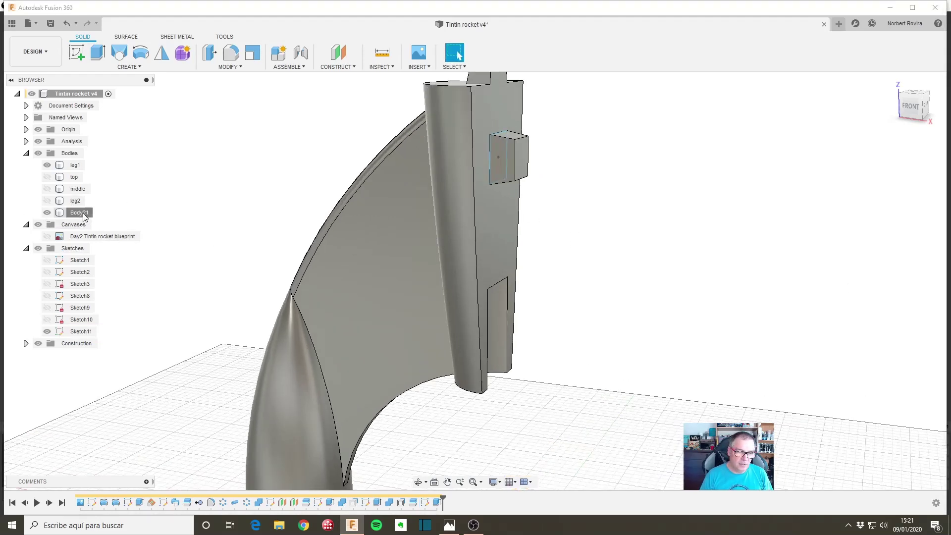
pyautogui.doubleClick(79, 213)
pyautogui.write('peg')
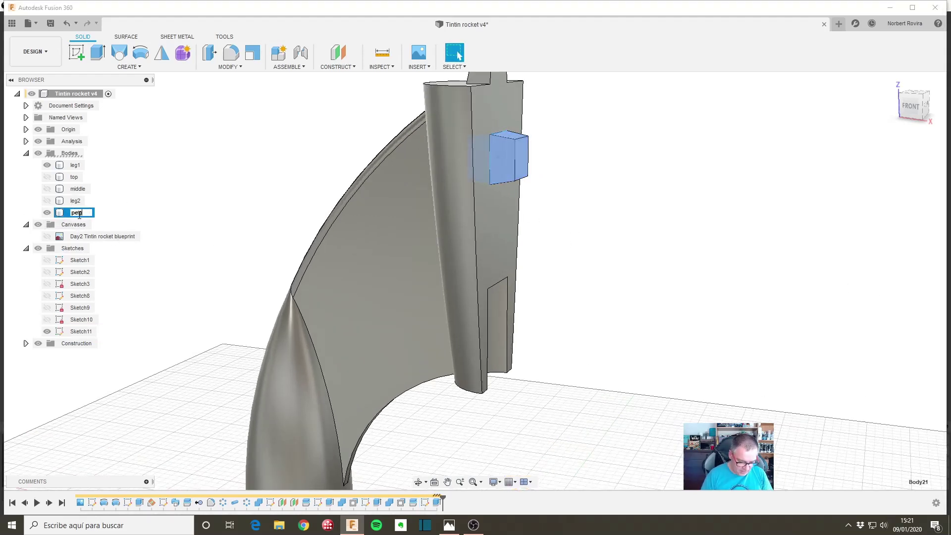
pyautogui.press('Return')
pyautogui.click(563, 272)
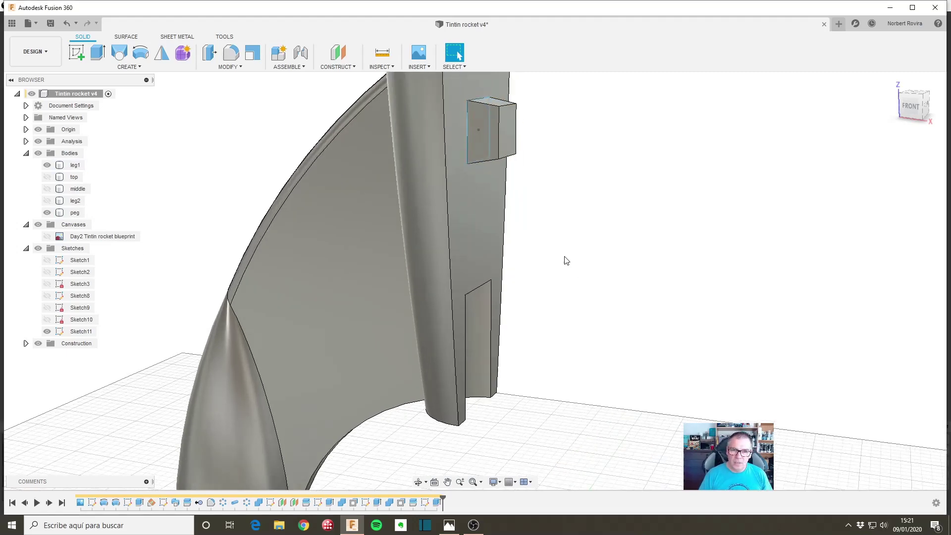
pyautogui.moveTo(582, 273)
pyautogui.keyDown('shift'); pyautogui.mouseDown(button='middle')
pyautogui.moveTo(572, 205)
pyautogui.moveTo(532, 203)
pyautogui.mouseUp(button='middle'); pyautogui.keyUp('shift')
pyautogui.scroll(-3, 567, 176)
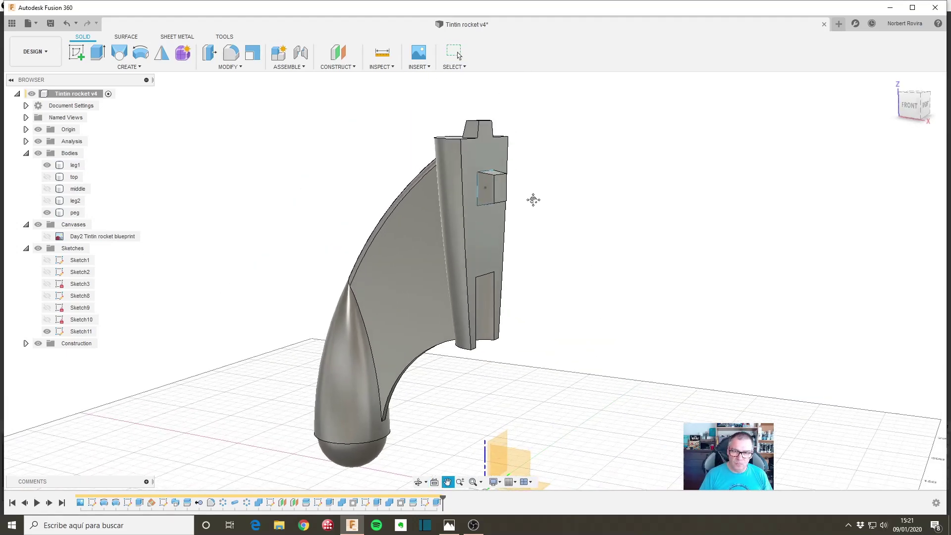
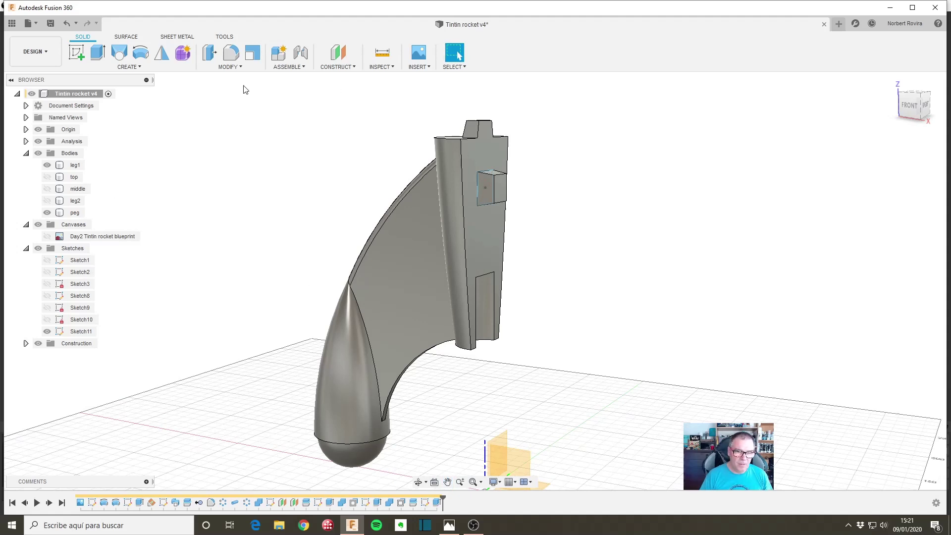
# - Combine Cut the peg out of leg1, keeping the peg as a tool body
pyautogui.click(229, 66)
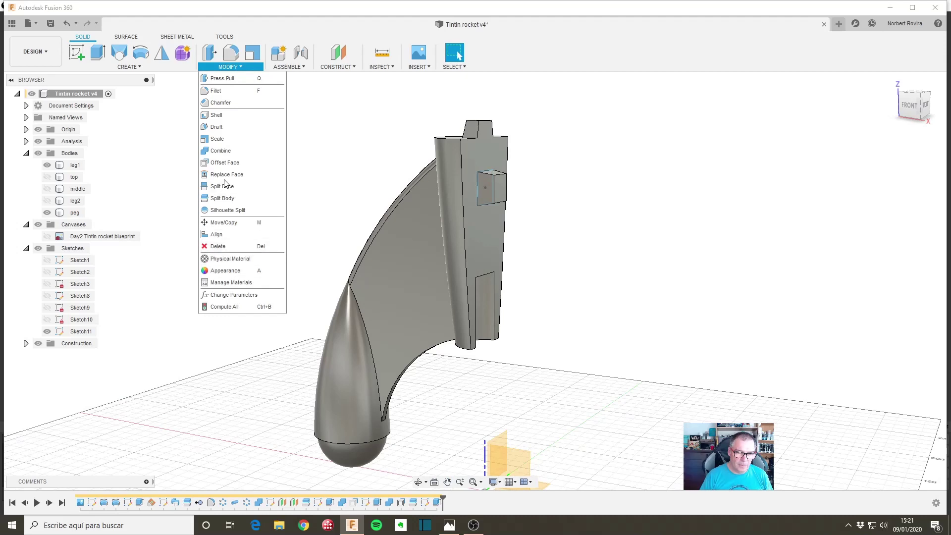
pyautogui.click(245, 149)
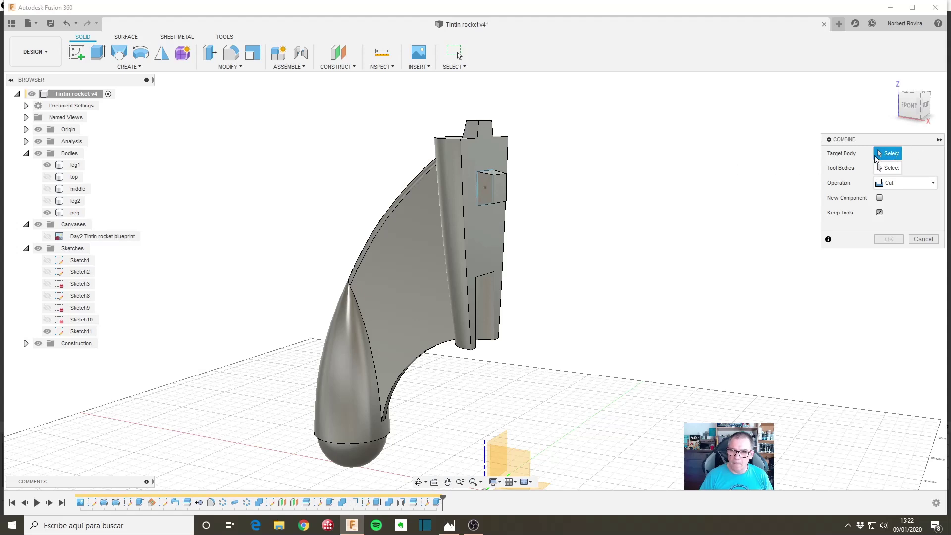
pyautogui.click(484, 240)
pyautogui.click(492, 185)
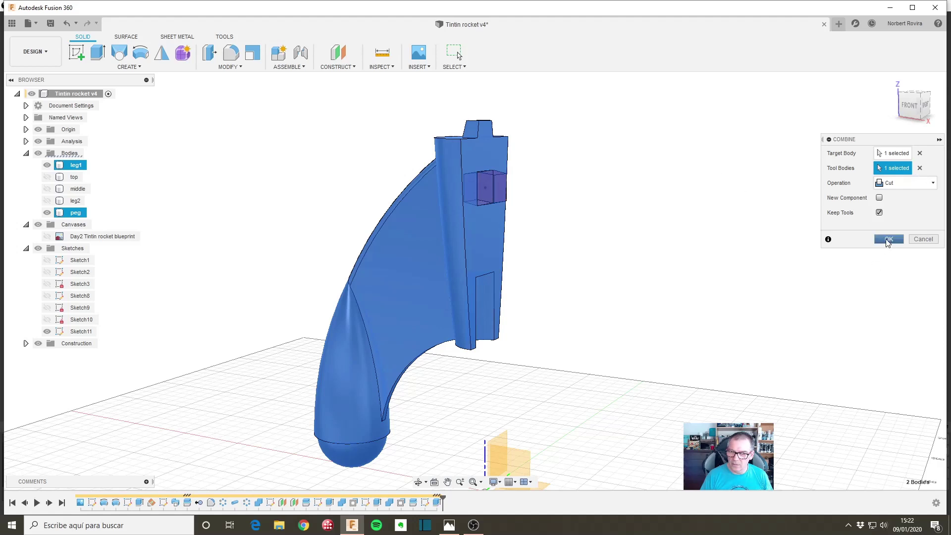
pyautogui.click(888, 239)
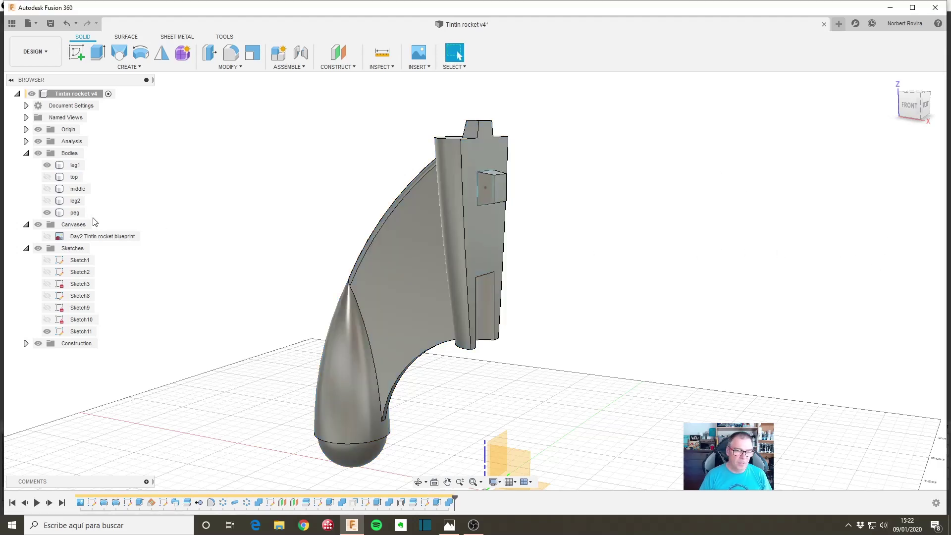
# - Hide the peg body and Sketch11 to expose leg1's square socket
pyautogui.click(47, 213)
pyautogui.moveTo(623, 236)
pyautogui.keyDown('shift'); pyautogui.mouseDown(button='middle')
pyautogui.moveTo(485, 199)
pyautogui.moveTo(506, 187)
pyautogui.mouseUp(button='middle'); pyautogui.keyUp('shift')
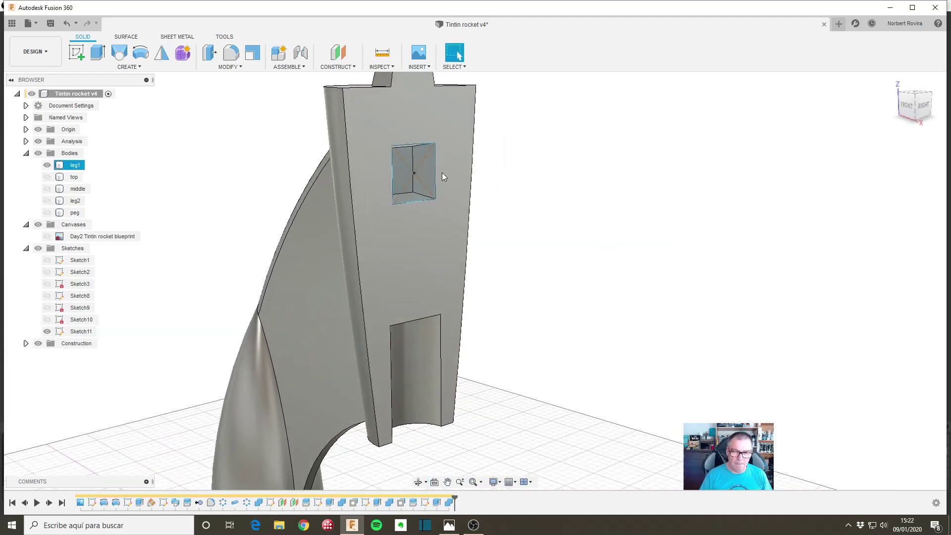
pyautogui.click(409, 187)
pyautogui.scroll(-5, 404, 195)
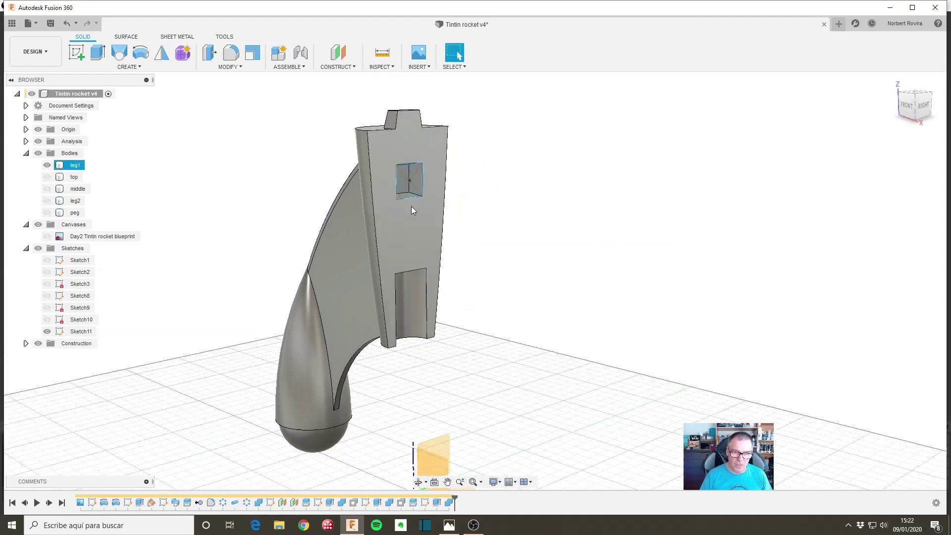
pyautogui.scroll(2, 420, 215)
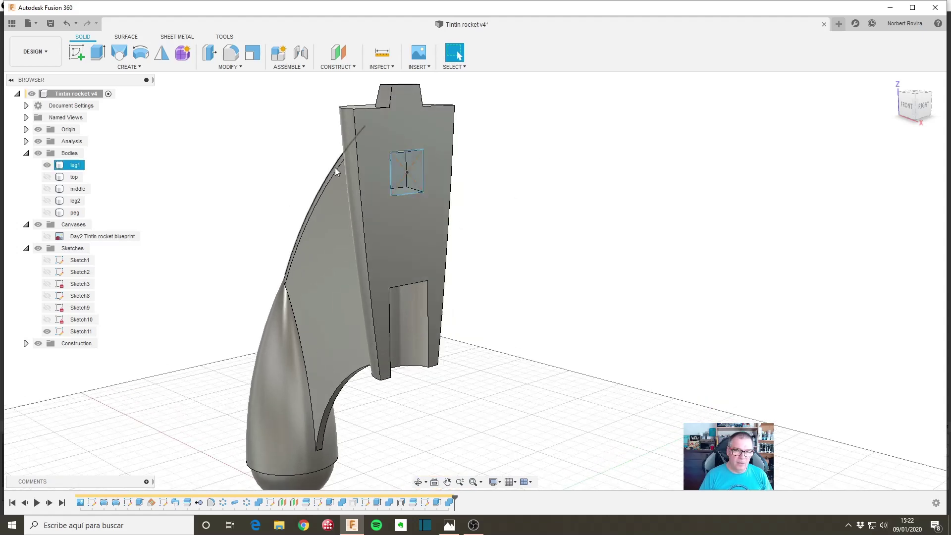
pyautogui.scroll(1, 455, 215)
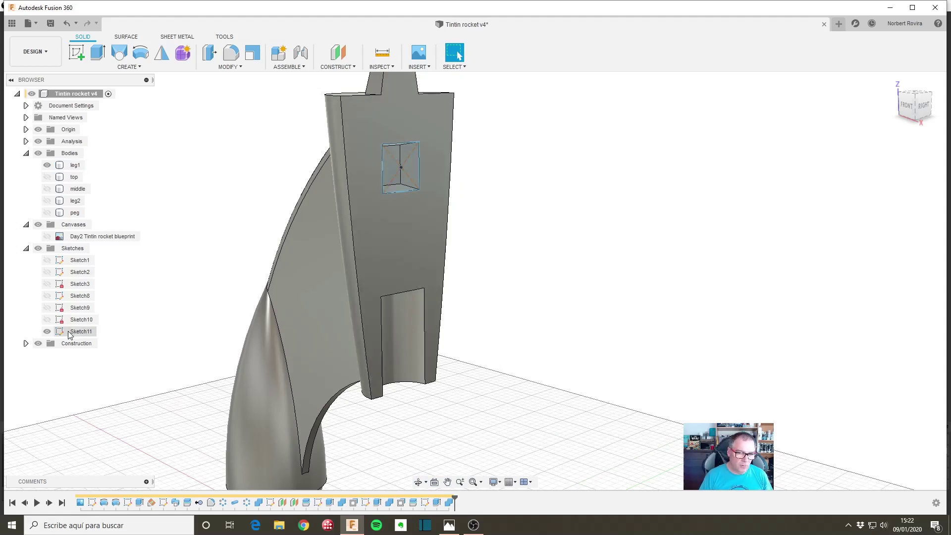
pyautogui.click(48, 331)
pyautogui.scroll(2, 511, 161)
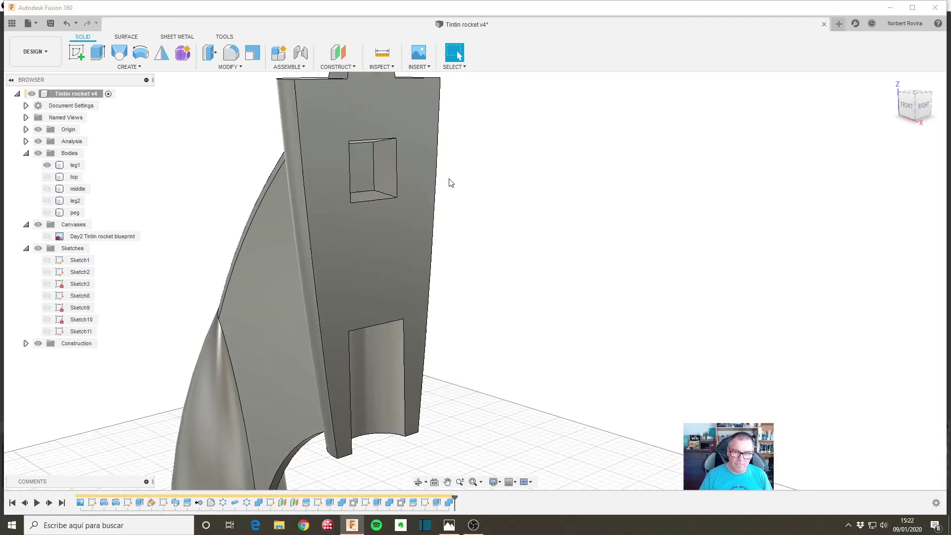
# - Apply an Offset Face to the five inner faces of leg1's socket
pyautogui.click(388, 176)
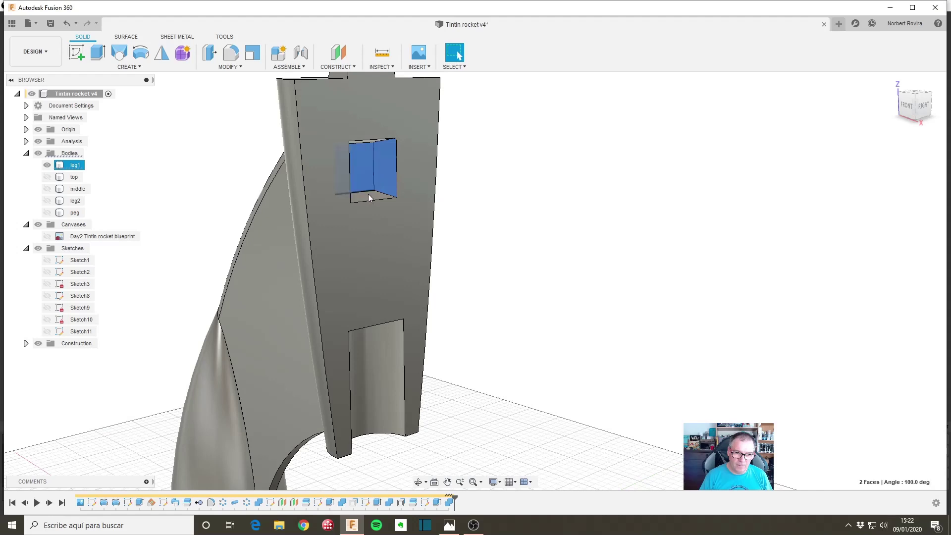
pyautogui.keyDown('ctrl'); pyautogui.click(368, 196); pyautogui.keyUp('ctrl')
pyautogui.moveTo(376, 195)
pyautogui.keyDown('shift'); pyautogui.mouseDown(button='middle')
pyautogui.moveTo(398, 188)
pyautogui.moveTo(339, 169)
pyautogui.mouseUp(button='middle'); pyautogui.keyUp('shift')
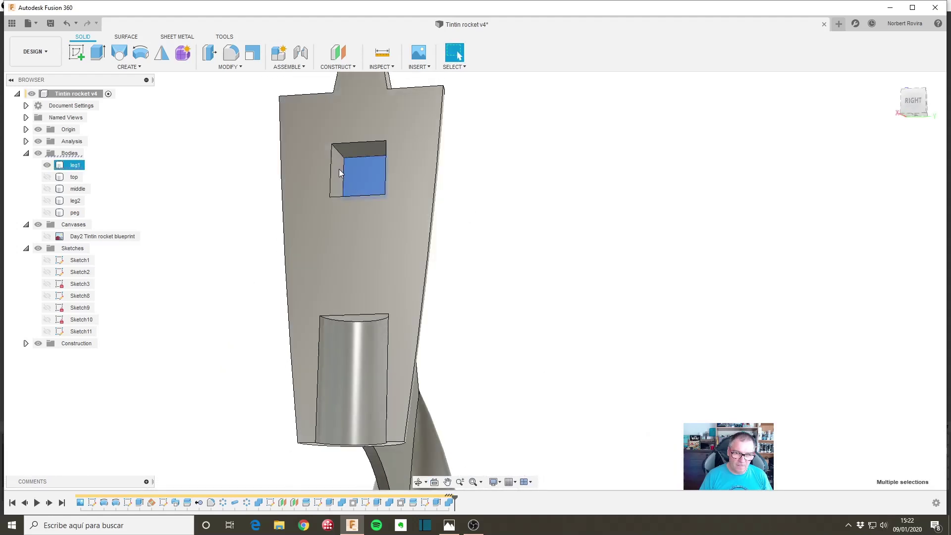
pyautogui.keyDown('shift'); pyautogui.moveTo(377, 201); pyautogui.dragTo(403, 239, button='middle'); pyautogui.keyUp('shift')
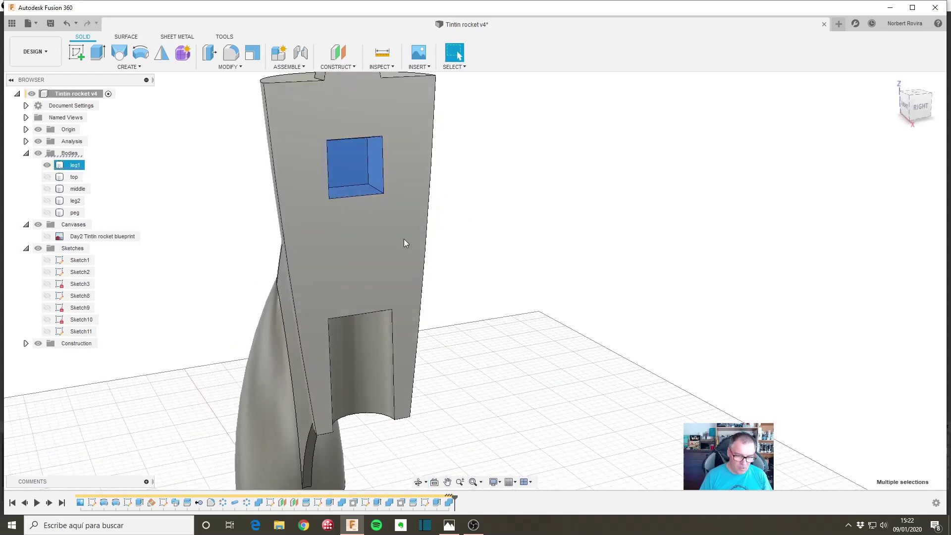
pyautogui.press('q')
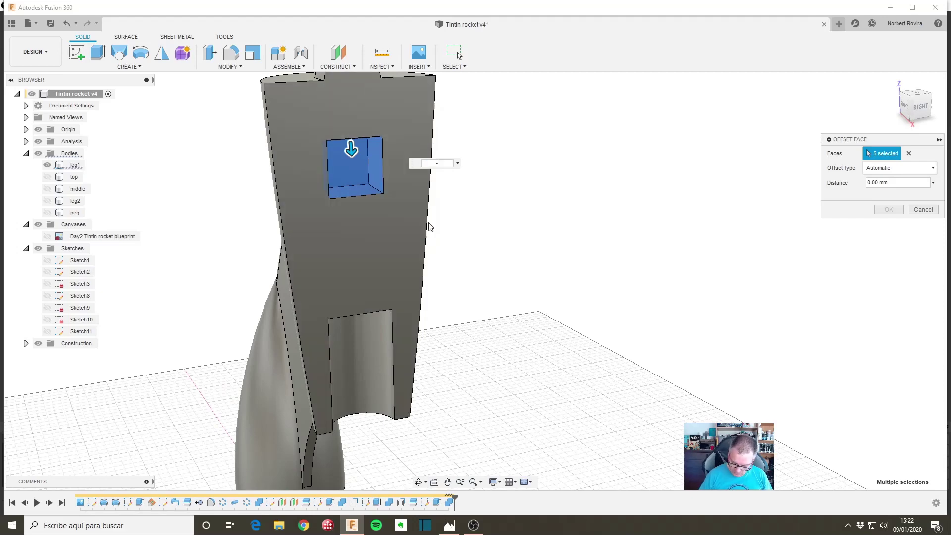
pyautogui.write('-0.3')
pyautogui.press('Return')
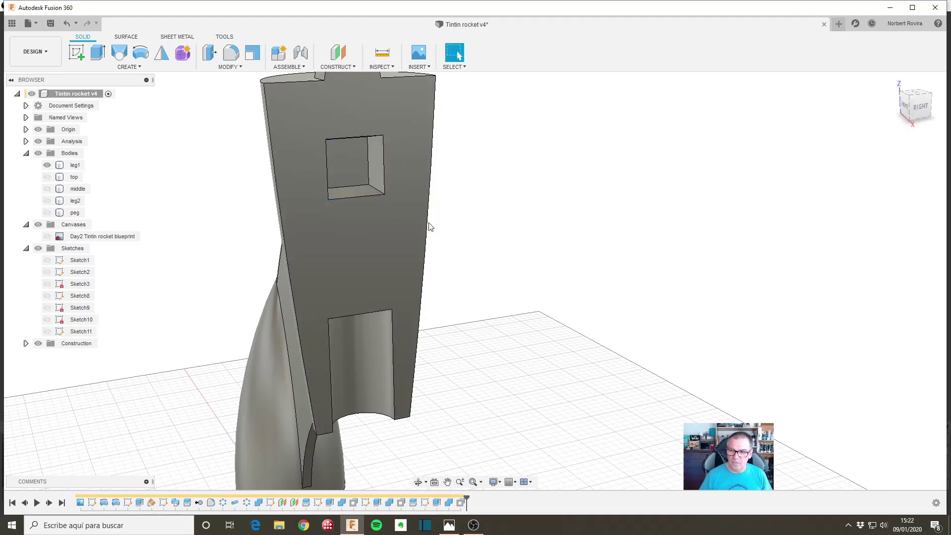
pyautogui.scroll(-5, 433, 251)
pyautogui.keyDown('shift'); pyautogui.moveTo(440, 261); pyautogui.dragTo(456, 253, button='middle'); pyautogui.keyUp('shift')
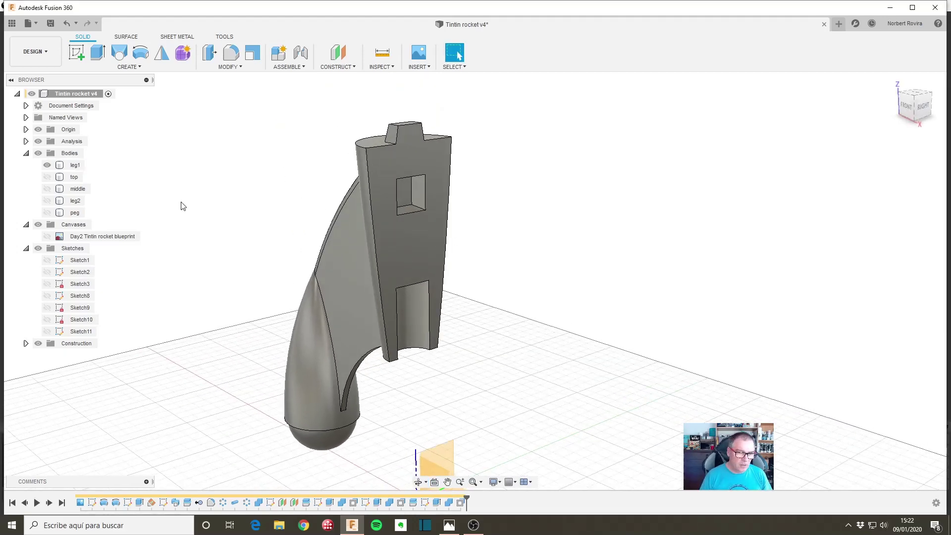
# - Show leg2 and select the socket cut and offset features for a feature Mirror
pyautogui.click(51, 202)
pyautogui.keyDown('shift'); pyautogui.moveTo(435, 270); pyautogui.dragTo(341, 319, button='middle'); pyautogui.keyUp('shift')
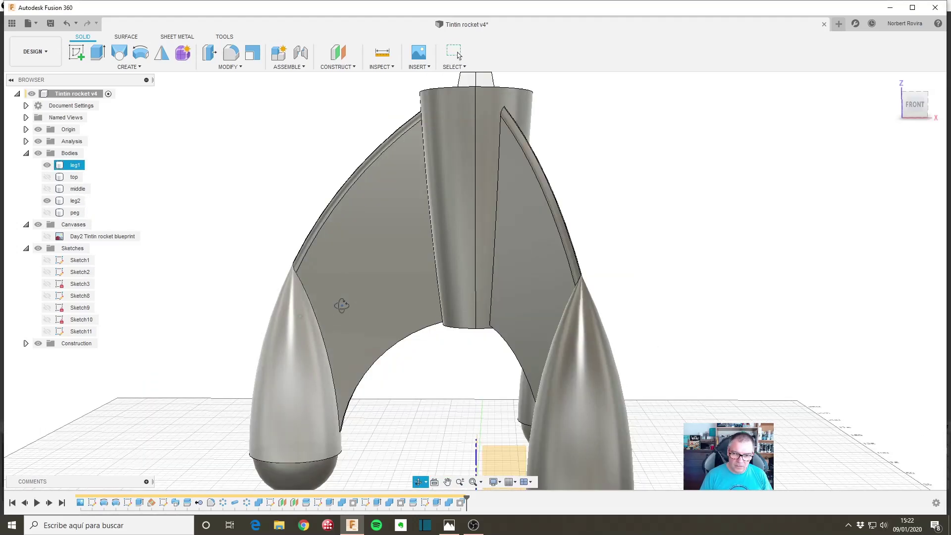
pyautogui.scroll(2, 341, 318)
pyautogui.click(129, 66)
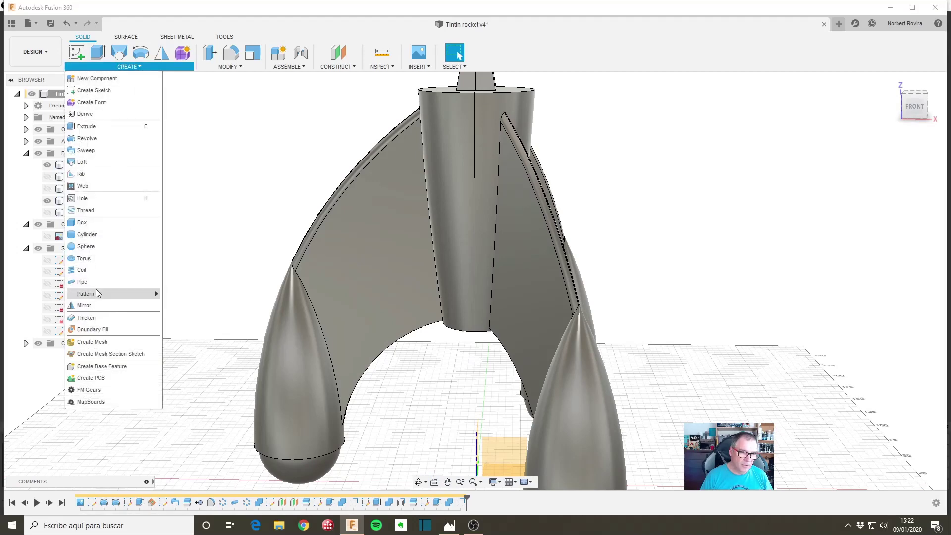
pyautogui.click(86, 305)
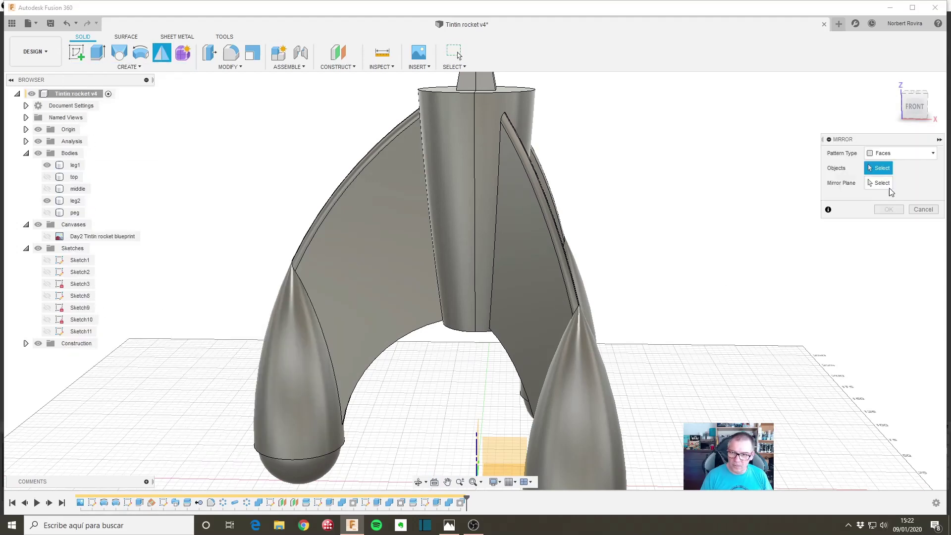
pyautogui.click(910, 154)
pyautogui.click(890, 178)
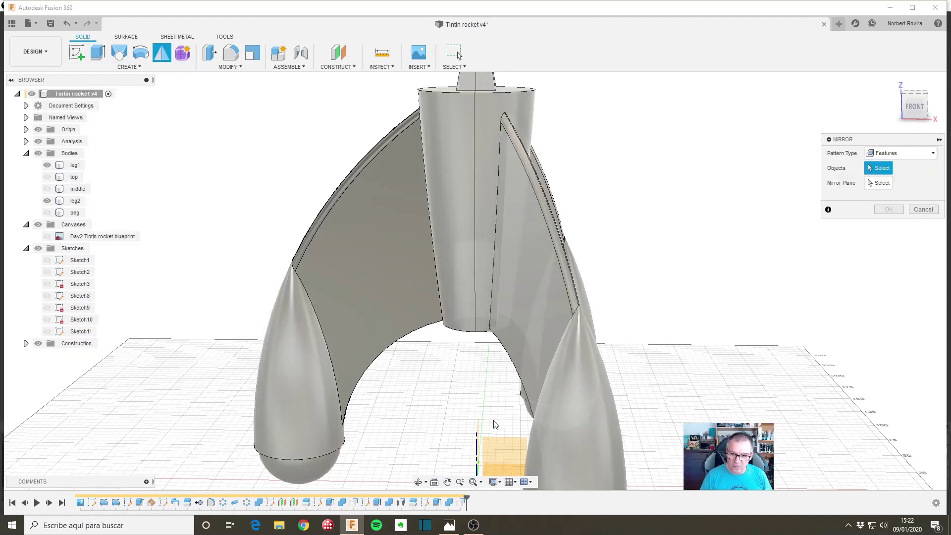
pyautogui.click(450, 504)
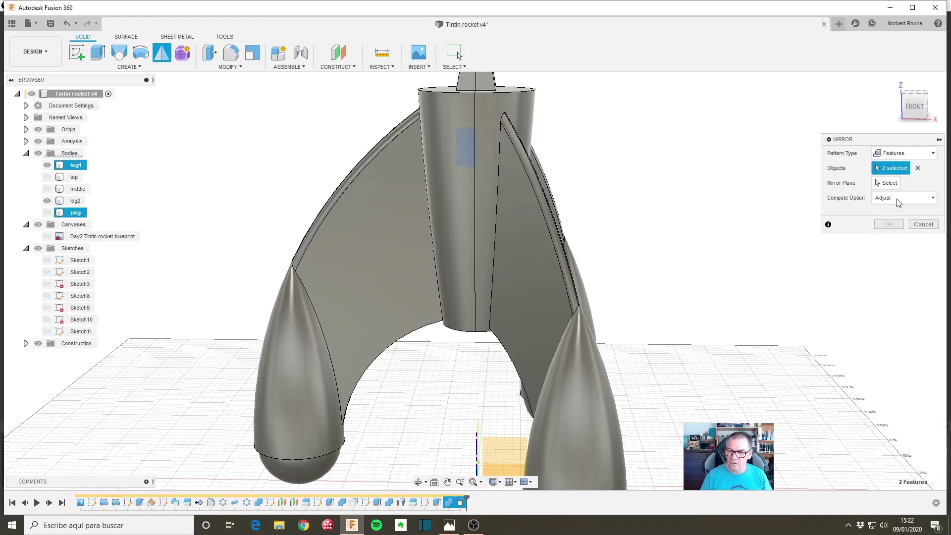
# - Mirror those features across the mirror plane onto leg2, then hide leg1
pyautogui.click(889, 183)
pyautogui.keyDown('shift'); pyautogui.moveTo(479, 380); pyautogui.dragTo(436, 378, button='middle'); pyautogui.keyUp('shift')
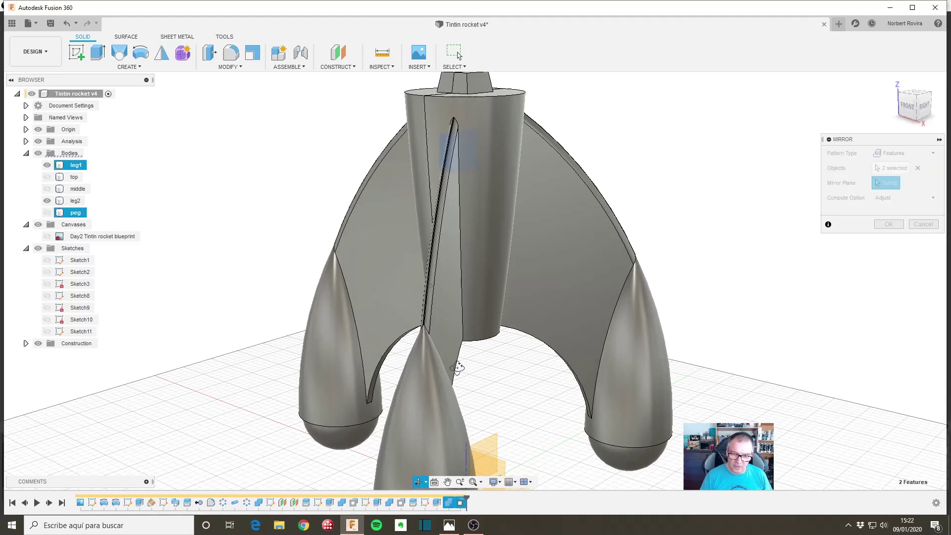
pyautogui.click(479, 448)
pyautogui.keyDown('shift'); pyautogui.moveTo(493, 433); pyautogui.dragTo(317, 287, button='middle'); pyautogui.keyUp('shift')
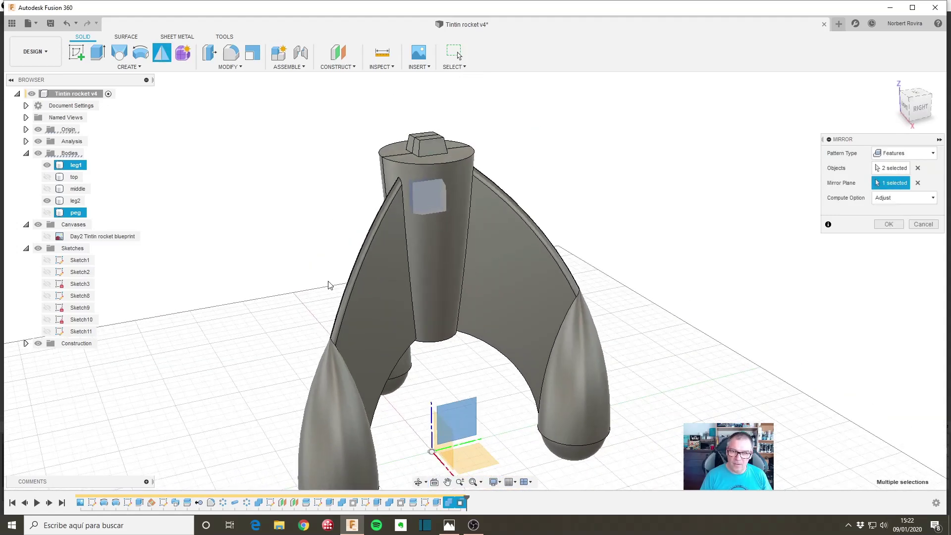
pyautogui.click(889, 224)
pyautogui.scroll(3, 449, 227)
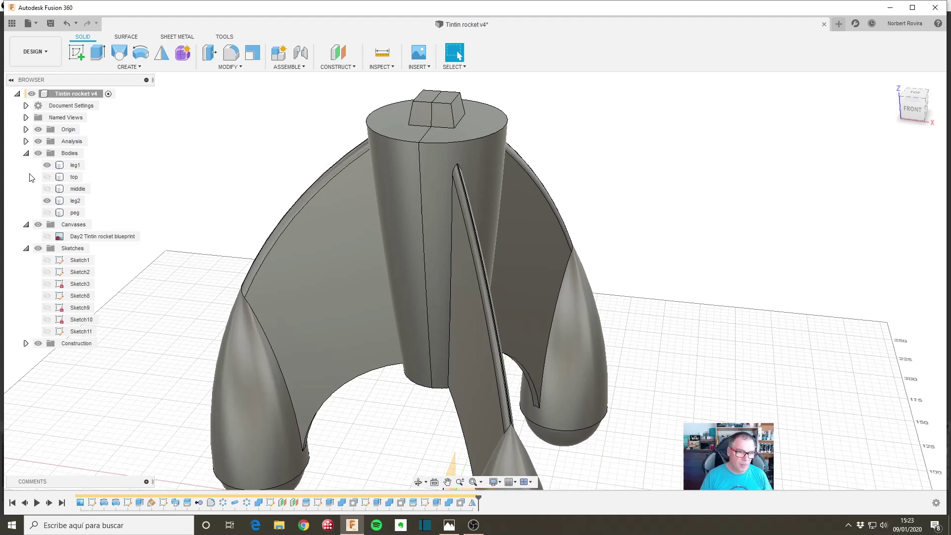
pyautogui.click(48, 165)
pyautogui.moveTo(344, 281)
pyautogui.keyDown('shift'); pyautogui.mouseDown(button='middle')
pyautogui.moveTo(390, 261)
pyautogui.moveTo(413, 218)
pyautogui.mouseUp(button='middle'); pyautogui.keyUp('shift')
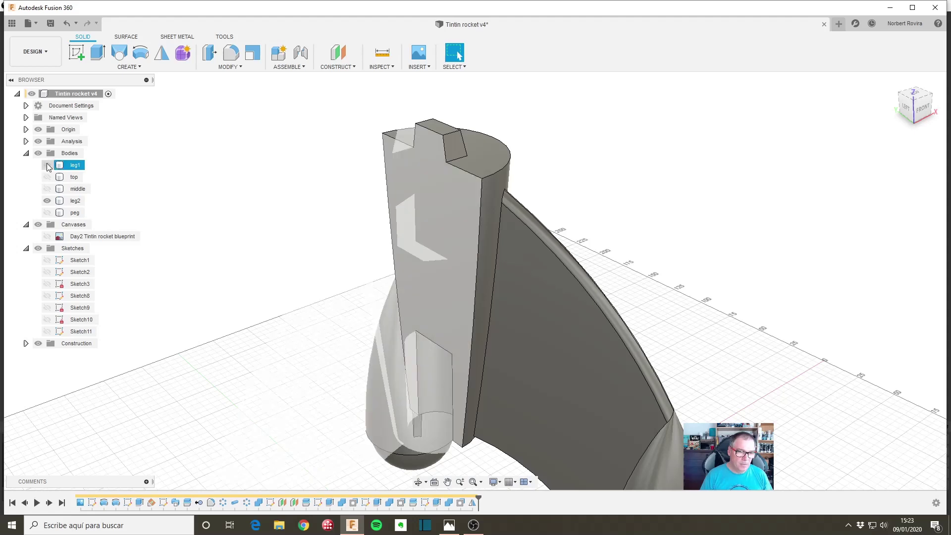
# - Switch the Mirror feature from features to faces, with only leg1 shown
pyautogui.rightClick(476, 503)
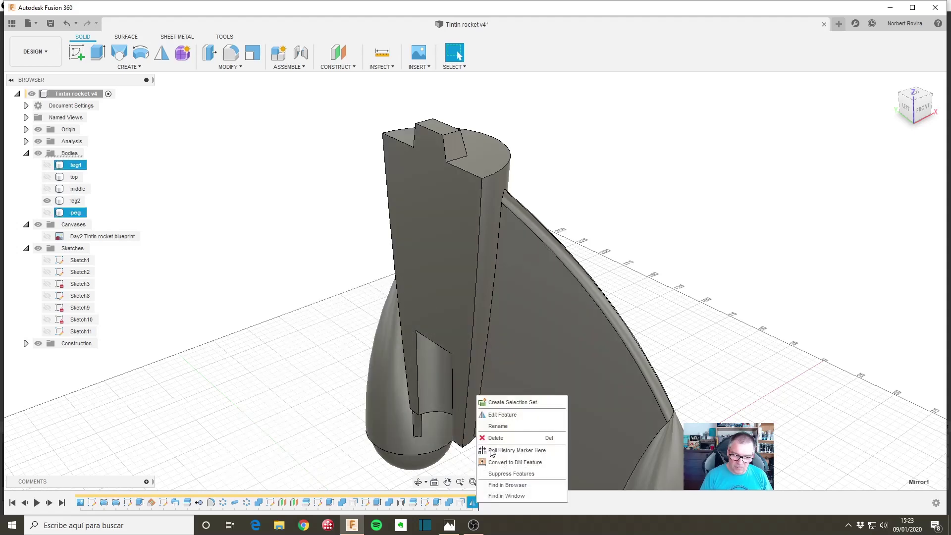
pyautogui.click(498, 415)
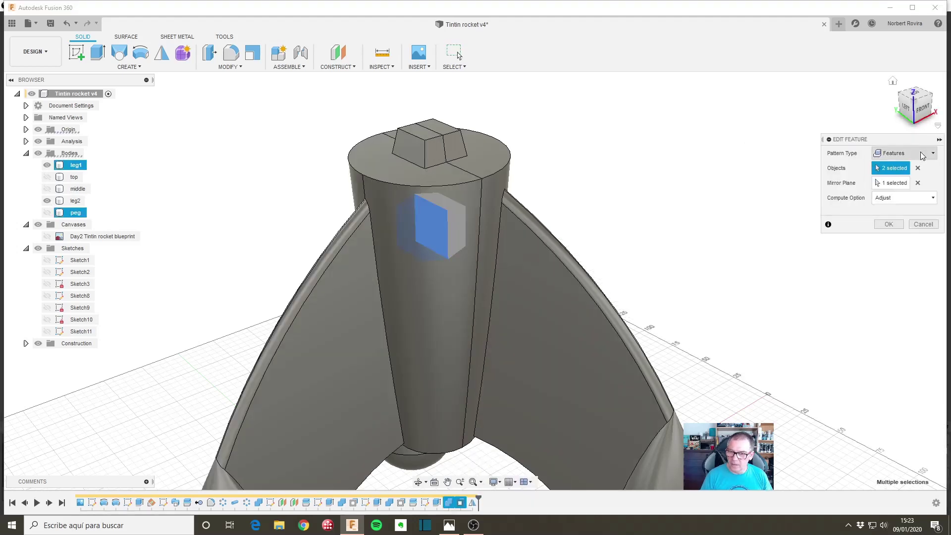
pyautogui.click(904, 153)
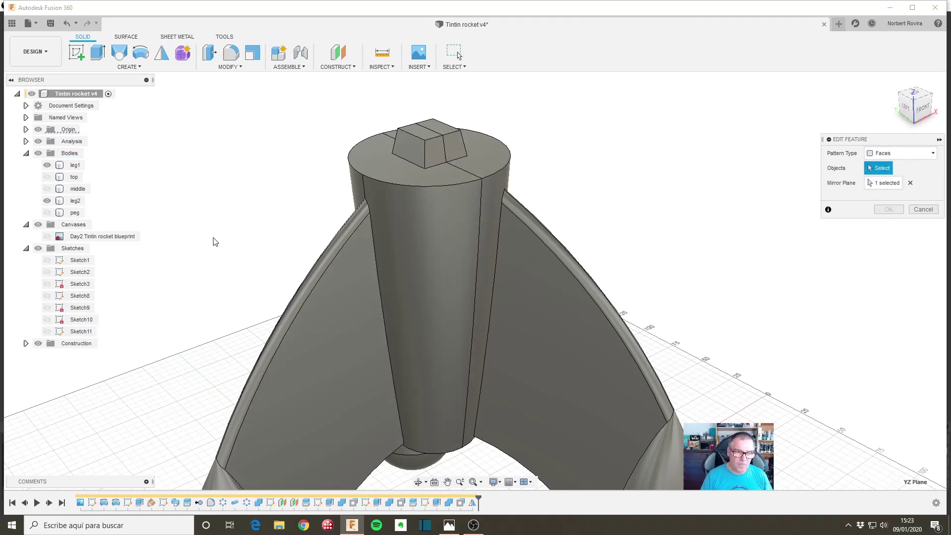
pyautogui.moveTo(213, 240)
pyautogui.keyDown('shift'); pyautogui.mouseDown(button='middle')
pyautogui.moveTo(747, 259)
pyautogui.moveTo(573, 219)
pyautogui.mouseUp(button='middle'); pyautogui.keyUp('shift')
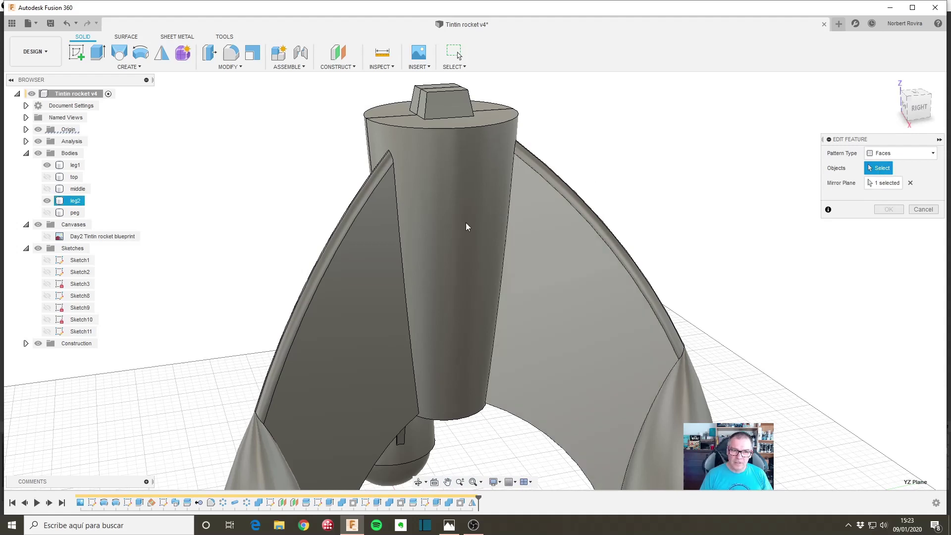
pyautogui.click(47, 201)
pyautogui.click(74, 165)
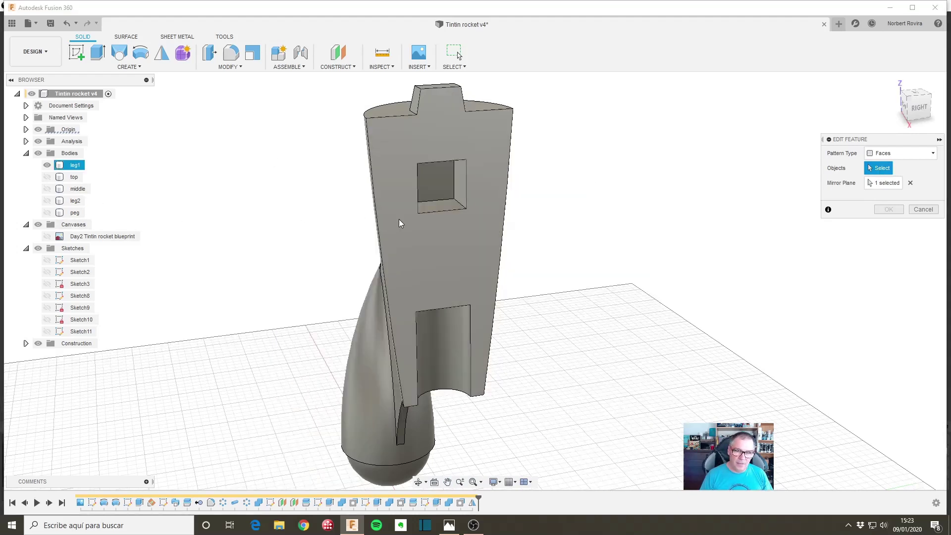
pyautogui.scroll(3, 420, 211)
pyautogui.scroll(2, 442, 191)
# - Select the window pocket's five faces (back, sides, bottom, top) and recompute the mirror
pyautogui.click(444, 177)
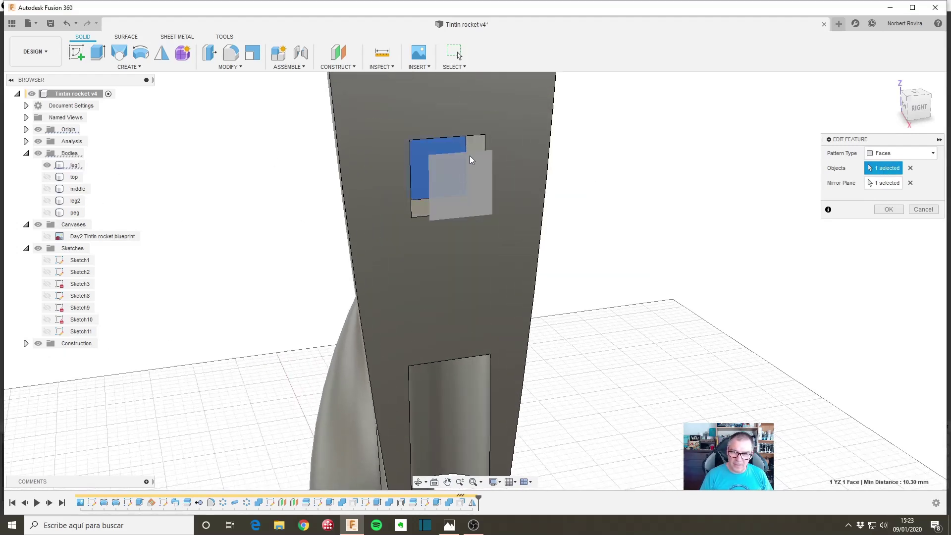
pyautogui.keyDown('shift'); pyautogui.moveTo(447, 193); pyautogui.dragTo(502, 176, button='middle'); pyautogui.keyUp('shift')
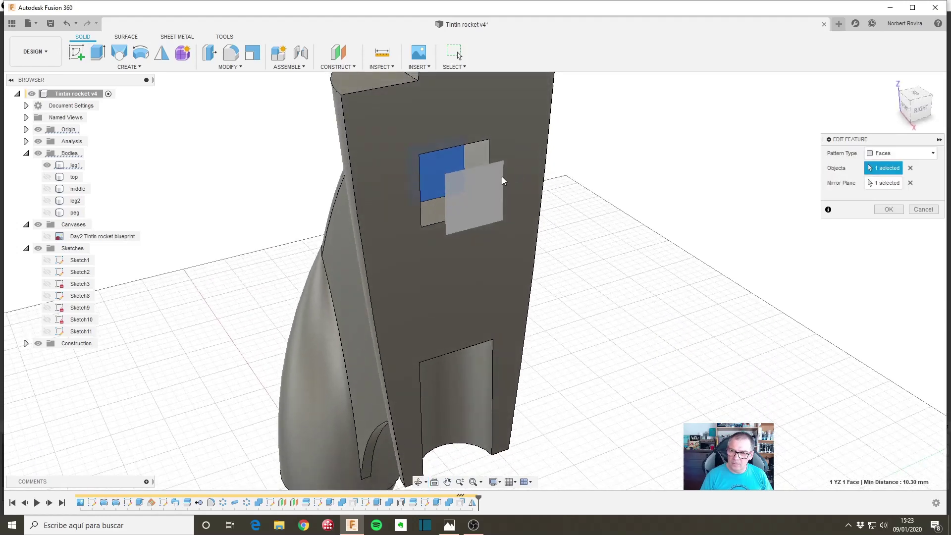
pyautogui.click(480, 161)
pyautogui.click(460, 206)
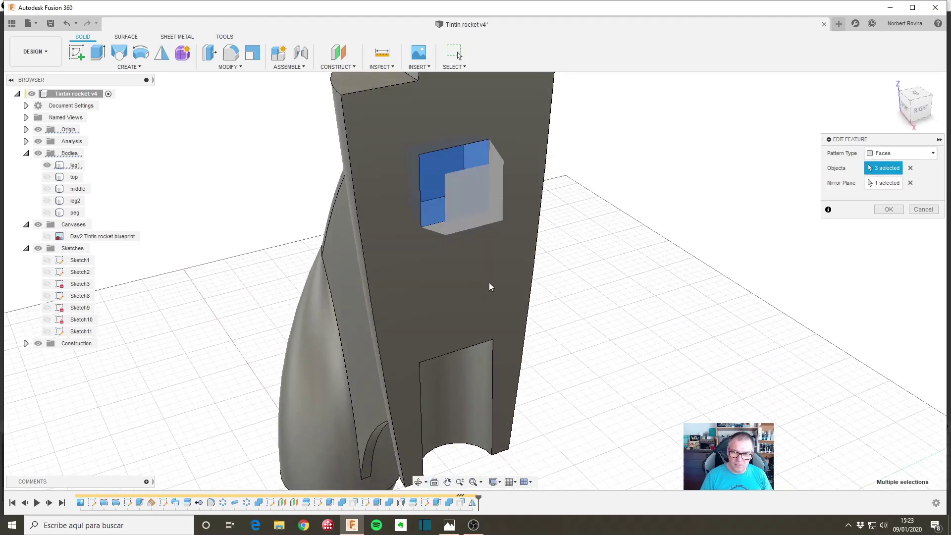
pyautogui.moveTo(489, 283)
pyautogui.keyDown('shift'); pyautogui.mouseDown(button='middle')
pyautogui.moveTo(449, 285)
pyautogui.moveTo(478, 250)
pyautogui.mouseUp(button='middle'); pyautogui.keyUp('shift')
pyautogui.click(459, 145)
pyautogui.click(459, 127)
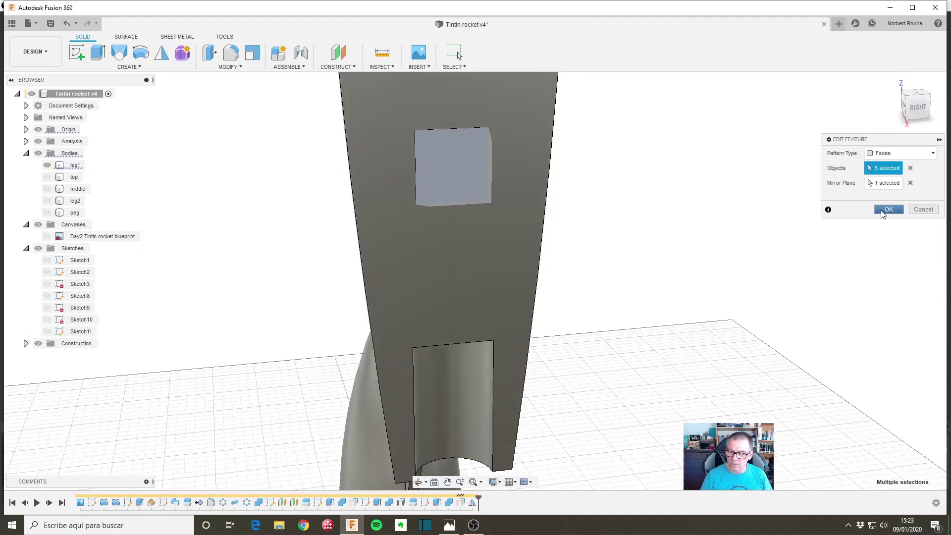
pyautogui.click(889, 209)
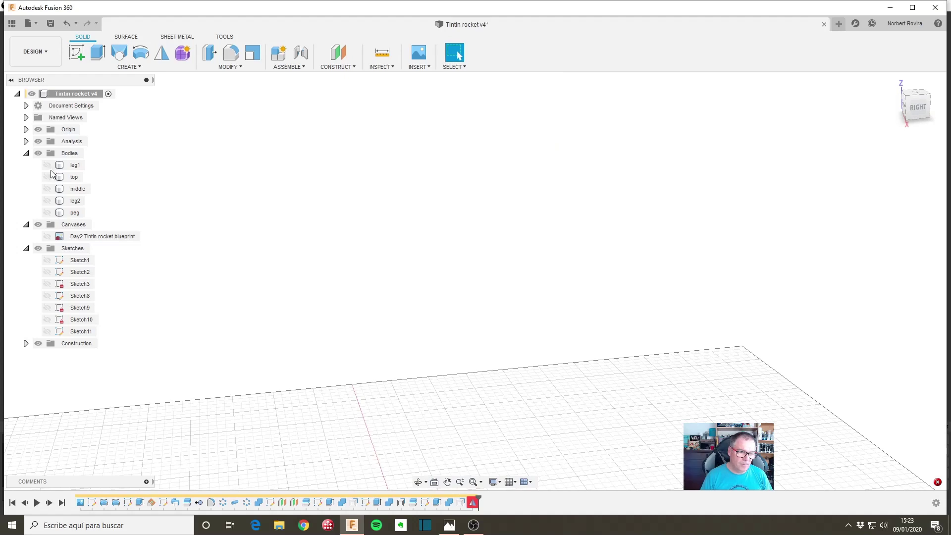
# - Show only leg2 and bring up the options for the erroring last Mirror feature
pyautogui.click(47, 212)
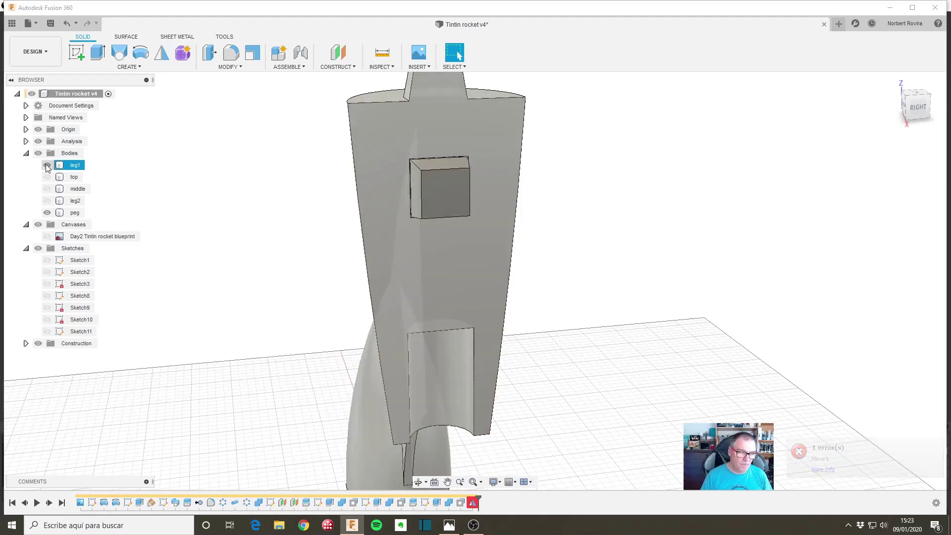
pyautogui.click(46, 165)
pyautogui.keyDown('shift'); pyautogui.moveTo(330, 302); pyautogui.dragTo(378, 297, button='middle'); pyautogui.keyUp('shift')
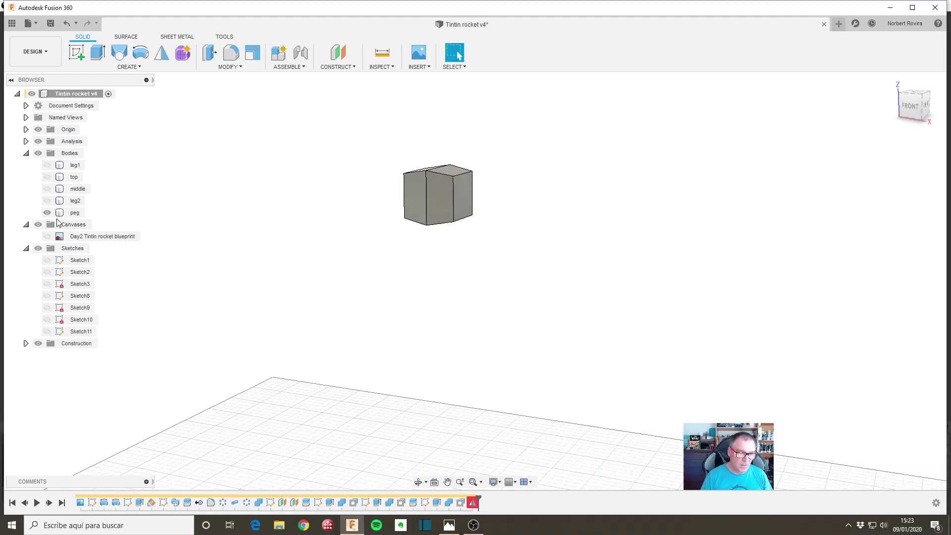
pyautogui.click(47, 201)
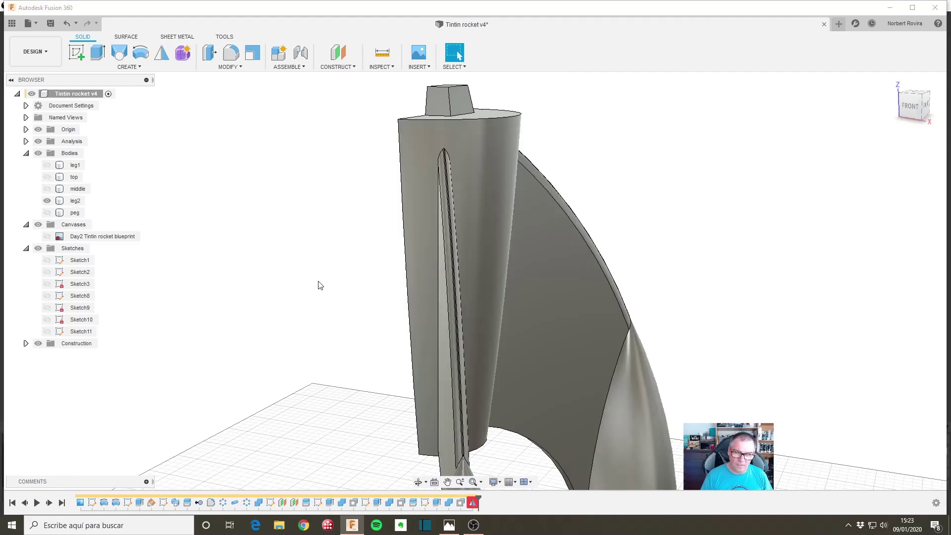
pyautogui.keyDown('shift'); pyautogui.moveTo(320, 285); pyautogui.dragTo(390, 260, button='middle'); pyautogui.keyUp('shift')
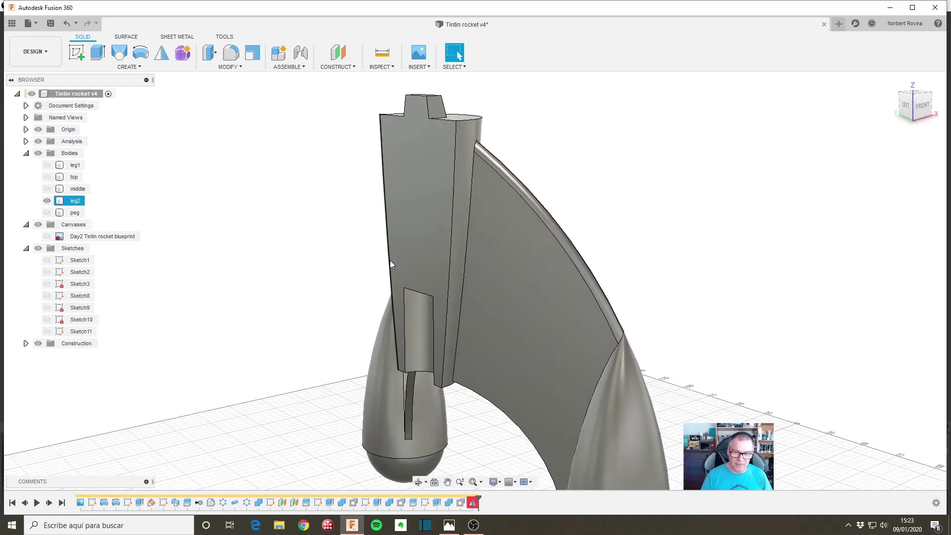
pyautogui.rightClick(473, 502)
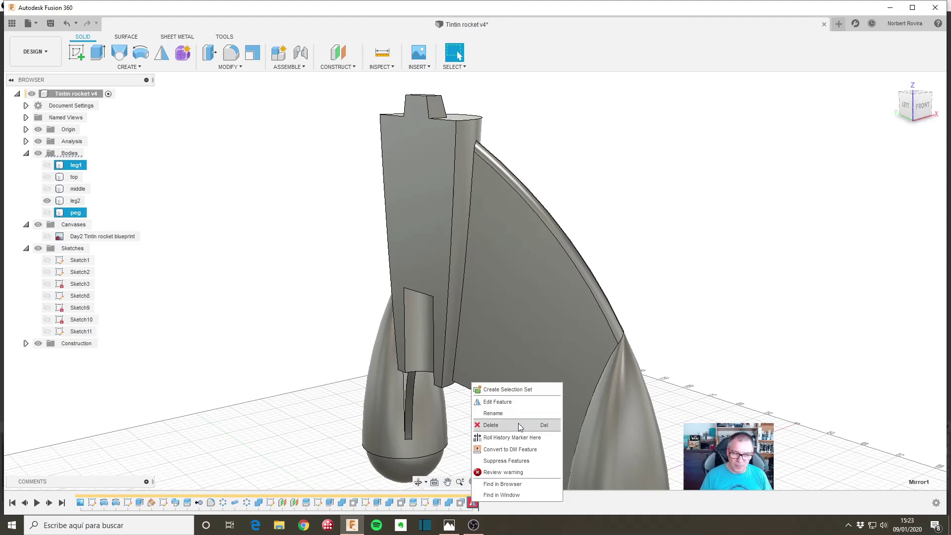
# - Delete the erroring Mirror feature and show the peg body again
pyautogui.click(518, 425)
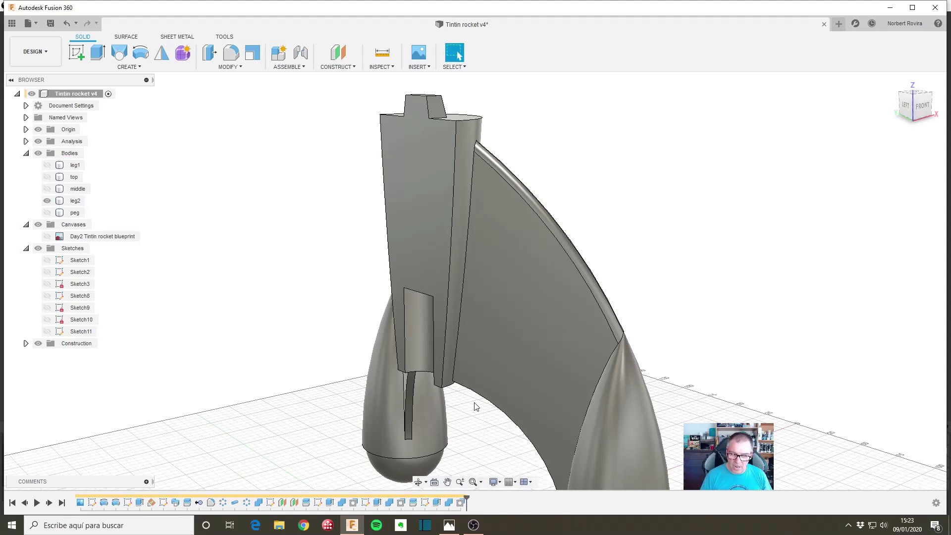
pyautogui.scroll(1, 178, 199)
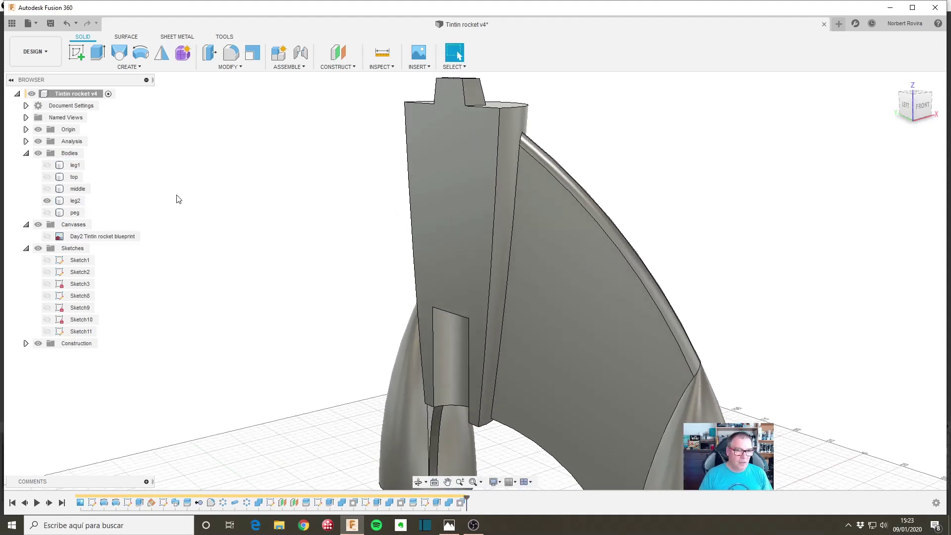
pyautogui.click(47, 213)
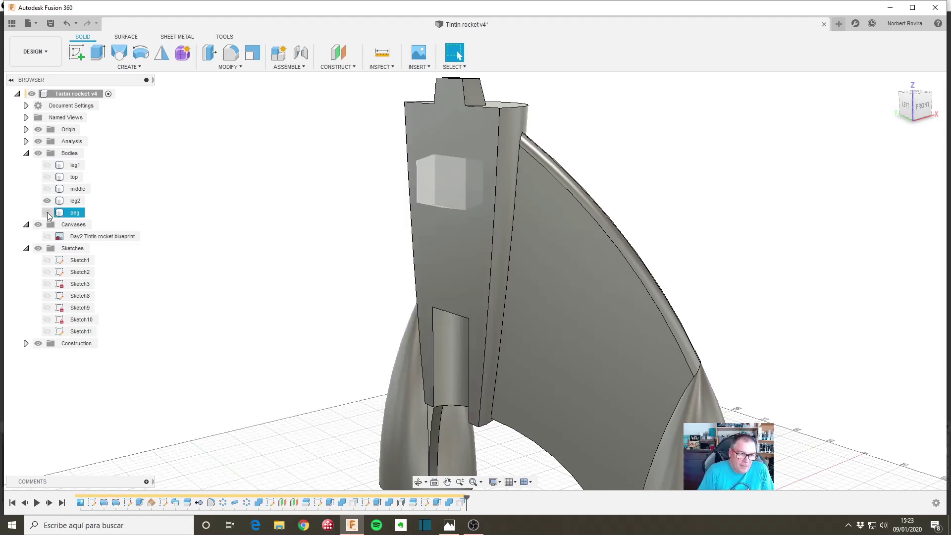
# - Combine Cut the peg out of leg2 while keeping the peg, then hide the peg
pyautogui.click(244, 65)
pyautogui.click(245, 151)
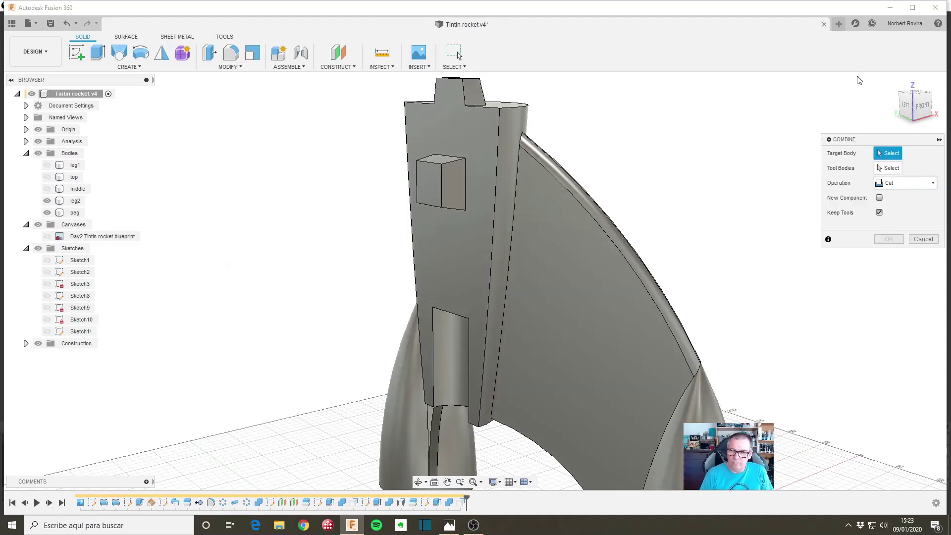
pyautogui.click(484, 146)
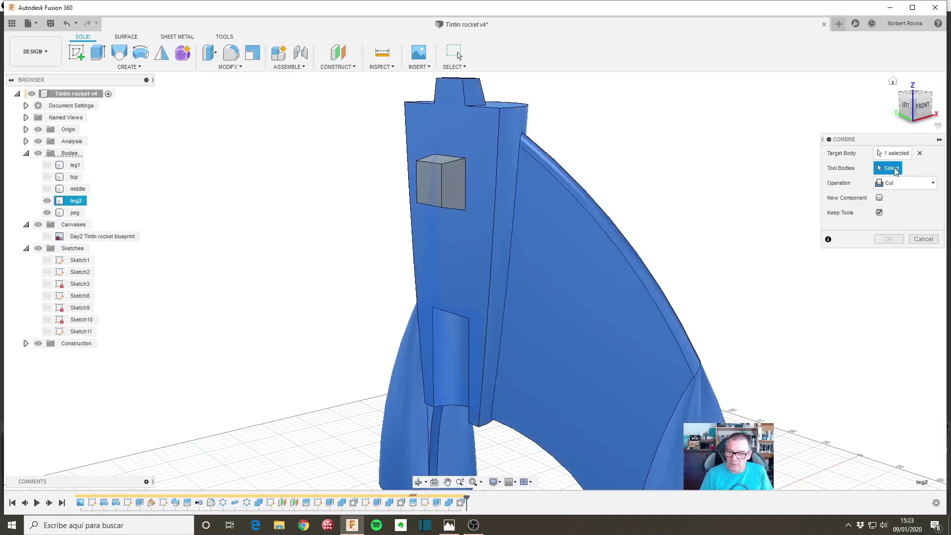
pyautogui.click(432, 182)
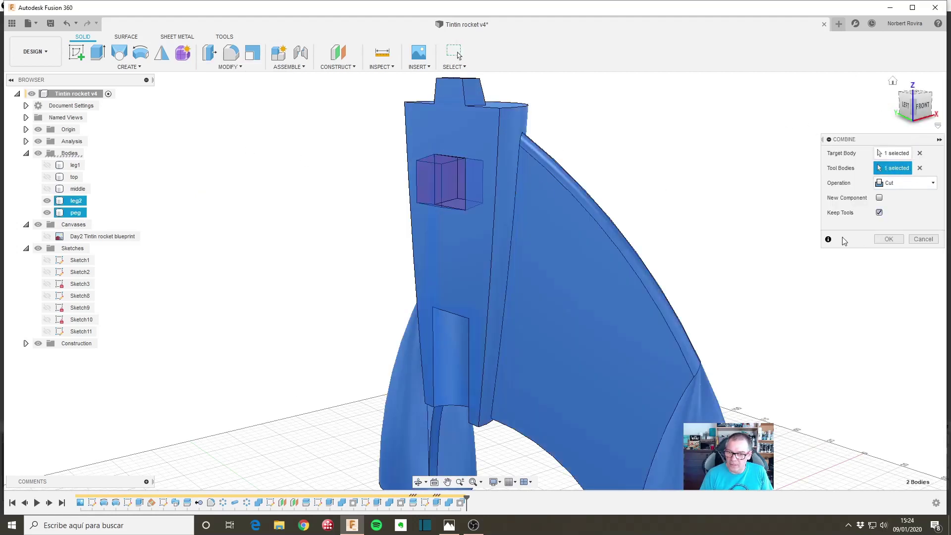
pyautogui.click(889, 239)
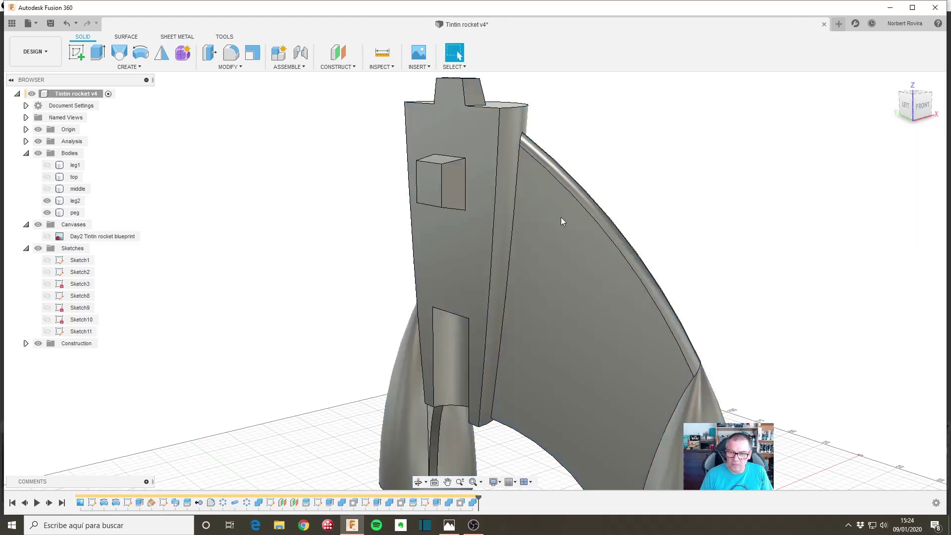
pyautogui.click(47, 213)
# - Select the side and bottom inner faces of leg2's peg hole for an offset
pyautogui.keyDown('shift'); pyautogui.moveTo(403, 250); pyautogui.dragTo(406, 177, button='middle'); pyautogui.keyUp('shift')
pyautogui.press('q')
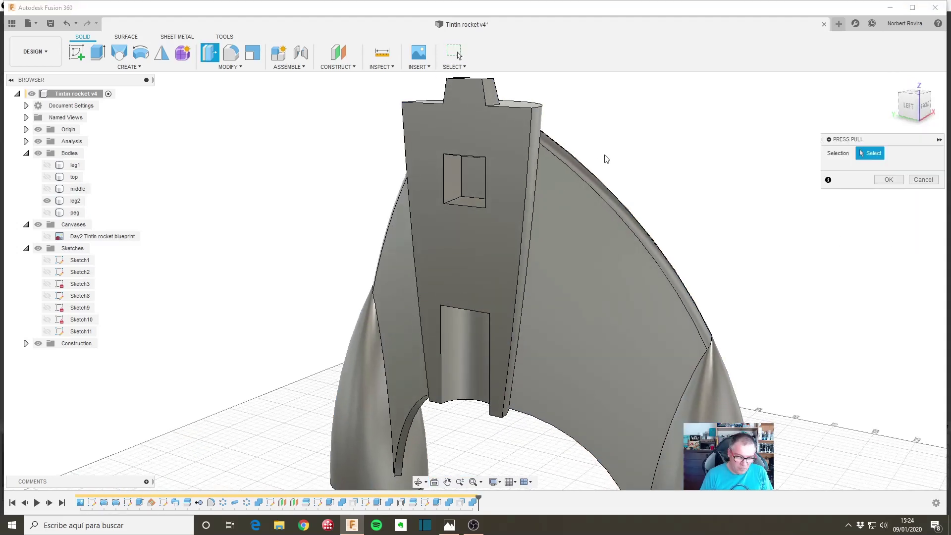
pyautogui.scroll(4, 402, 195)
pyautogui.scroll(3, 402, 194)
pyautogui.click(429, 164)
pyautogui.click(454, 181)
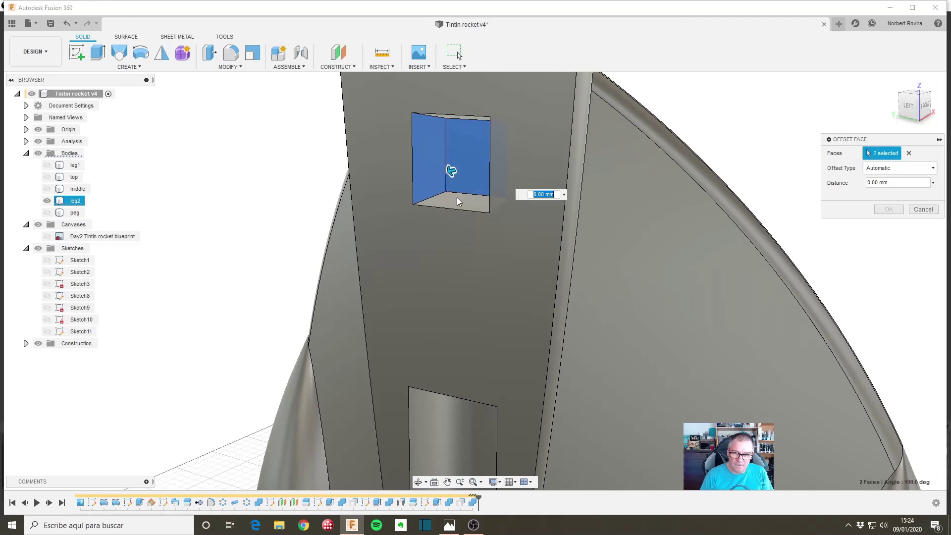
pyautogui.click(458, 200)
# - Add the hole's top and right faces and offset all five by -1 mm
pyautogui.keyDown('shift'); pyautogui.moveTo(456, 195); pyautogui.dragTo(454, 187, button='middle'); pyautogui.keyUp('shift')
pyautogui.click(472, 109)
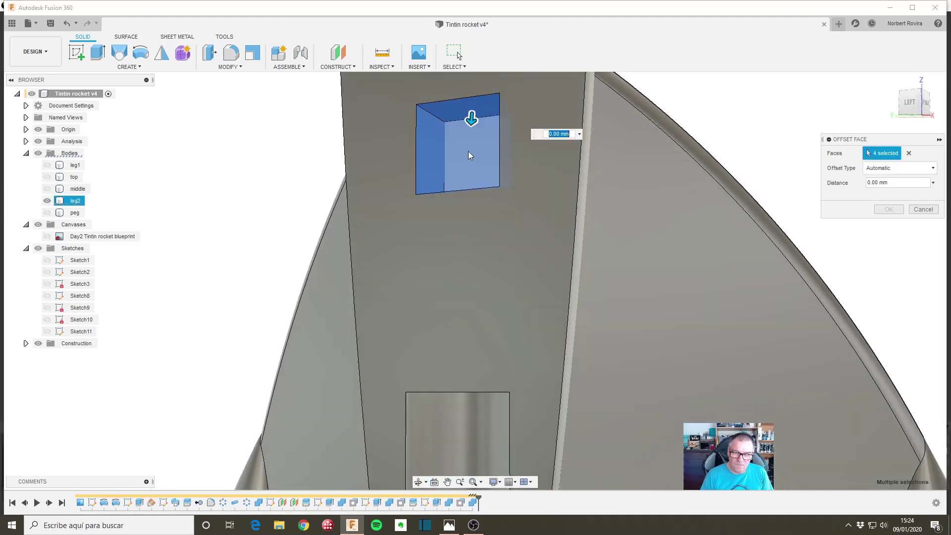
pyautogui.keyDown('shift'); pyautogui.moveTo(470, 155); pyautogui.dragTo(515, 164, button='middle'); pyautogui.keyUp('shift')
pyautogui.click(522, 165)
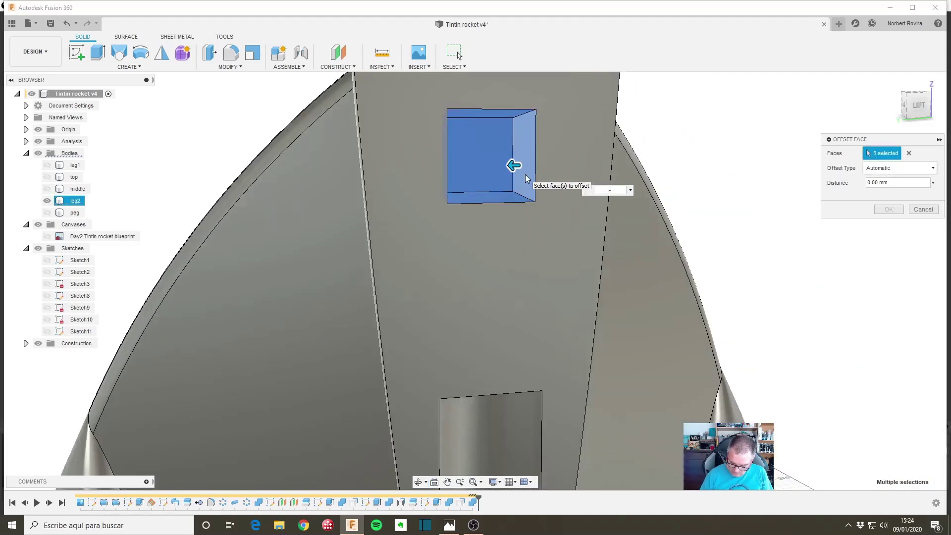
pyautogui.write('-1')
pyautogui.press('Return')
pyautogui.moveTo(525, 175)
pyautogui.keyDown('shift'); pyautogui.mouseDown(button='middle')
pyautogui.moveTo(534, 198)
pyautogui.moveTo(489, 219)
pyautogui.mouseUp(button='middle'); pyautogui.keyUp('shift')
pyautogui.scroll(-5, 524, 227)
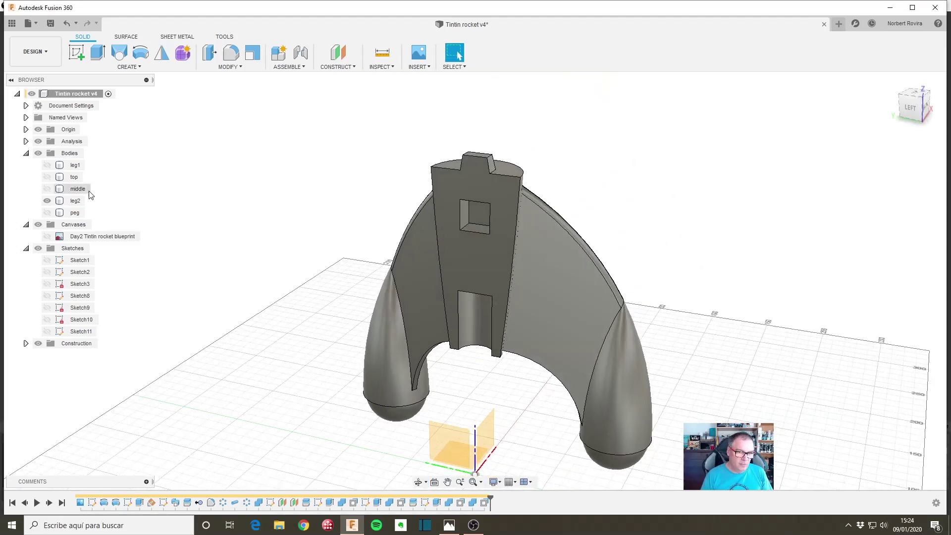
pyautogui.click(47, 213)
pyautogui.click(48, 189)
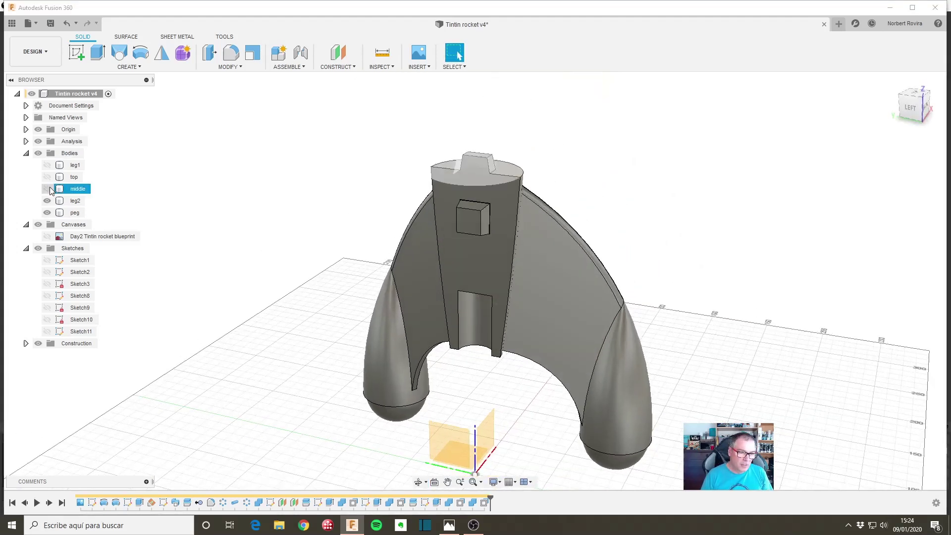
pyautogui.click(47, 177)
pyautogui.scroll(-2, 400, 353)
pyautogui.scroll(-3, 591, 222)
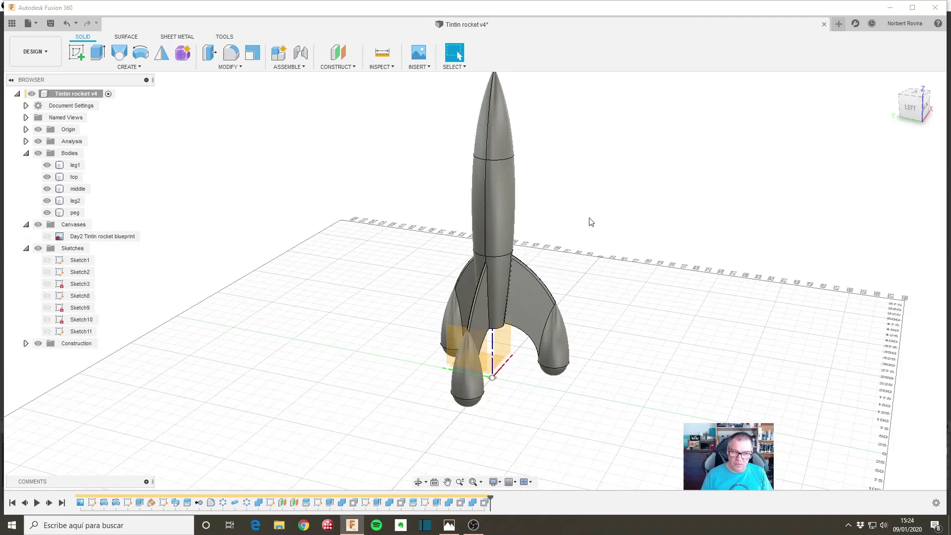
pyautogui.moveTo(576, 223); pyautogui.dragTo(511, 267, button='middle')
pyautogui.moveTo(460, 356); pyautogui.dragTo(493, 276, button='middle')
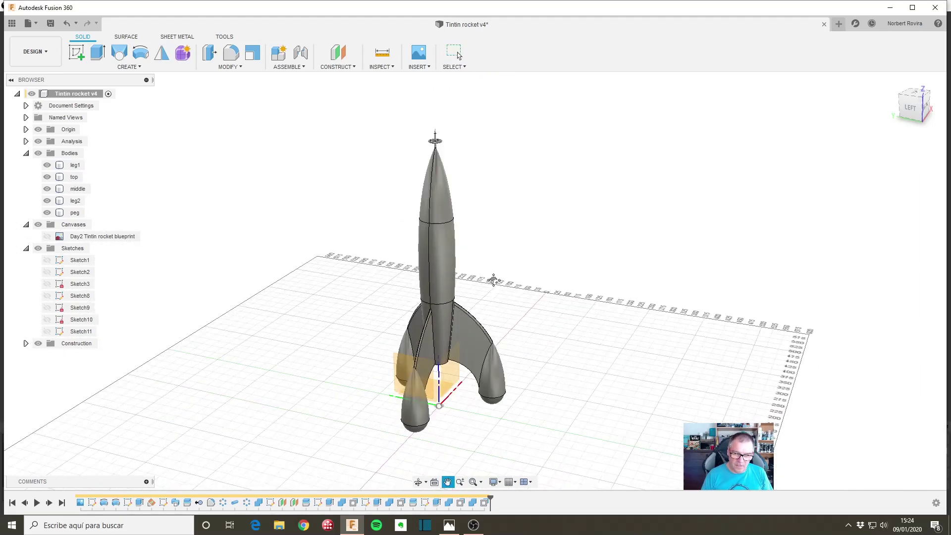
pyautogui.scroll(1, 442, 272)
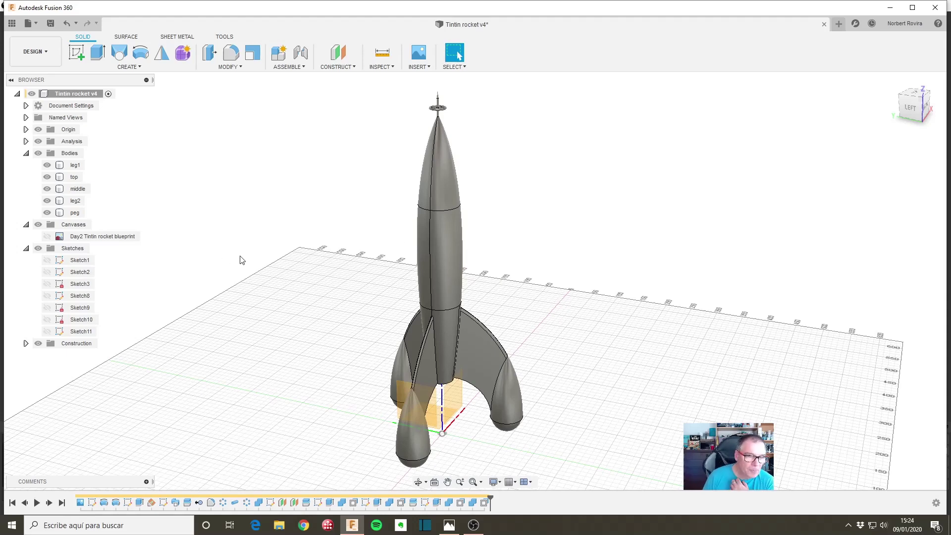
pyautogui.click(453, 283)
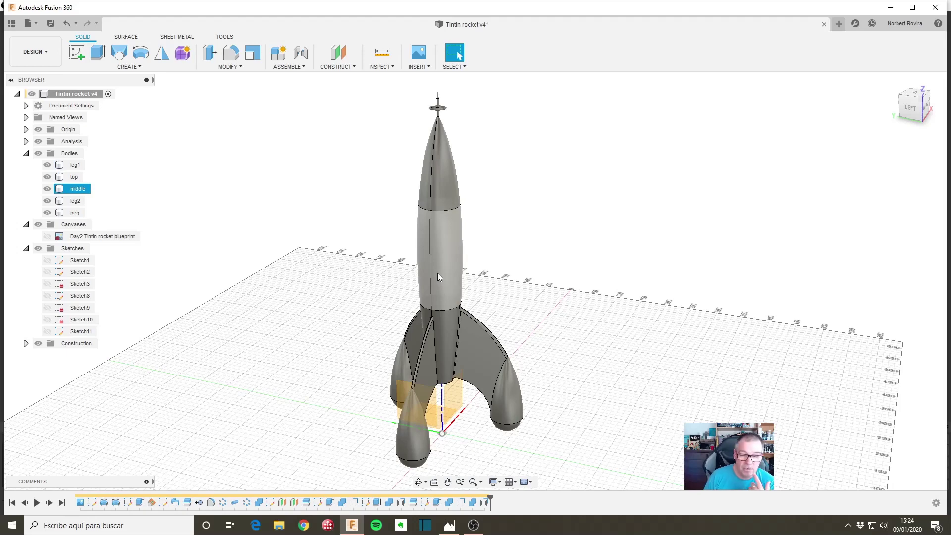
pyautogui.scroll(2, 423, 311)
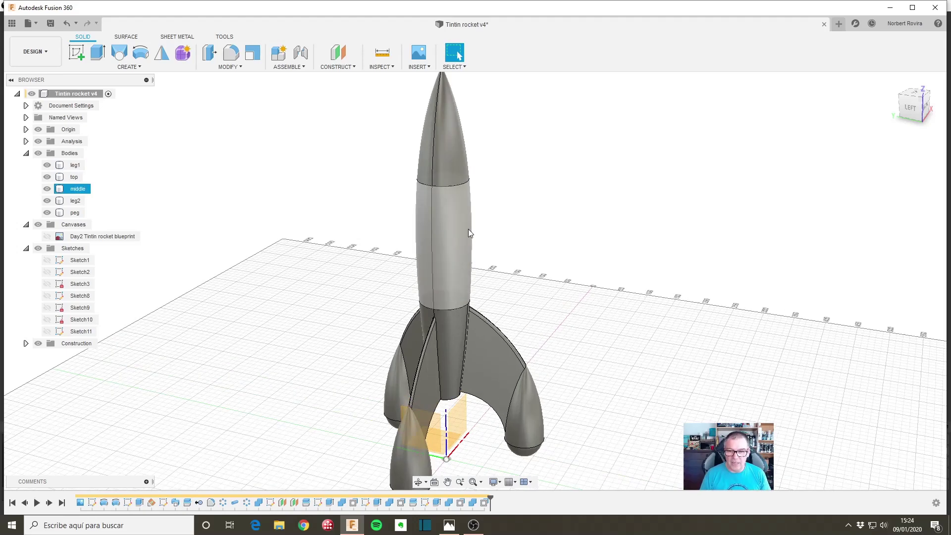
pyautogui.scroll(-2, 468, 228)
pyautogui.moveTo(456, 244); pyautogui.dragTo(449, 247, button='middle')
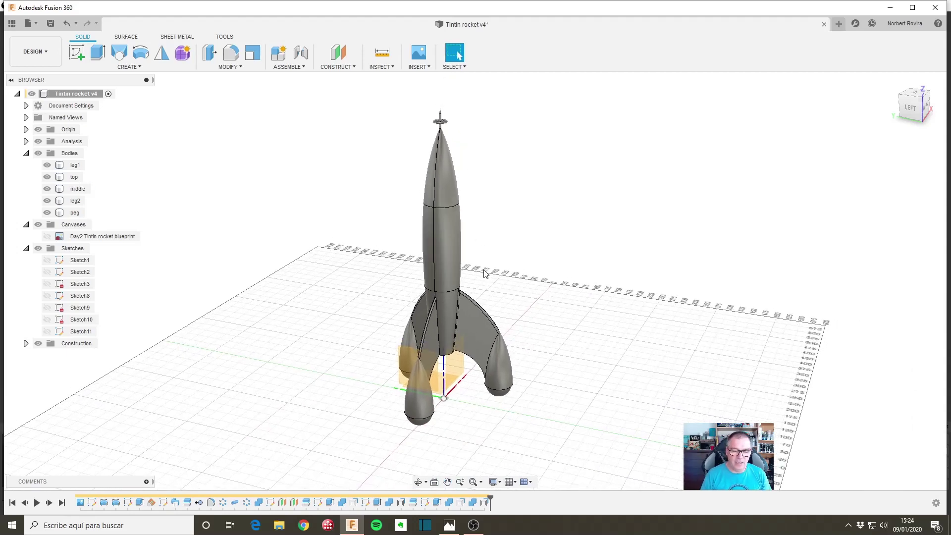
pyautogui.scroll(1, 476, 273)
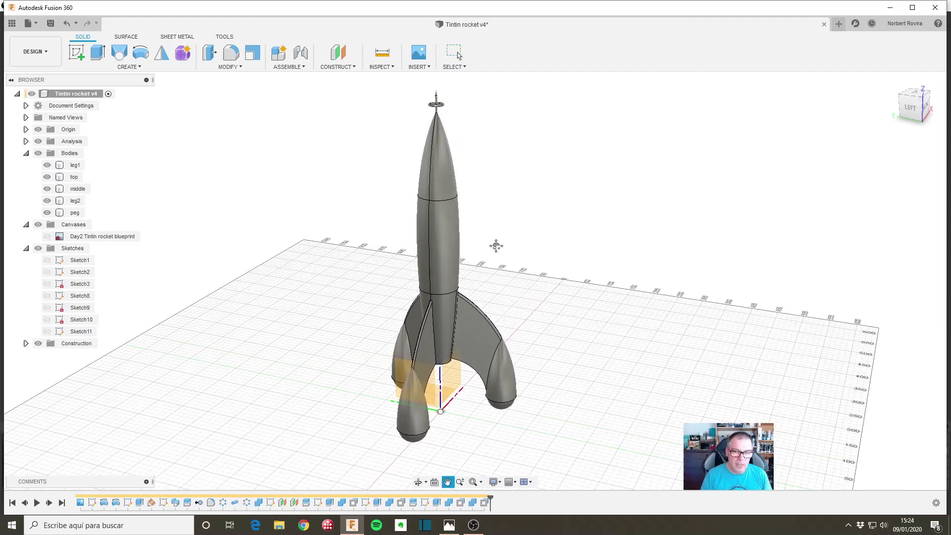
pyautogui.scroll(1, 495, 245)
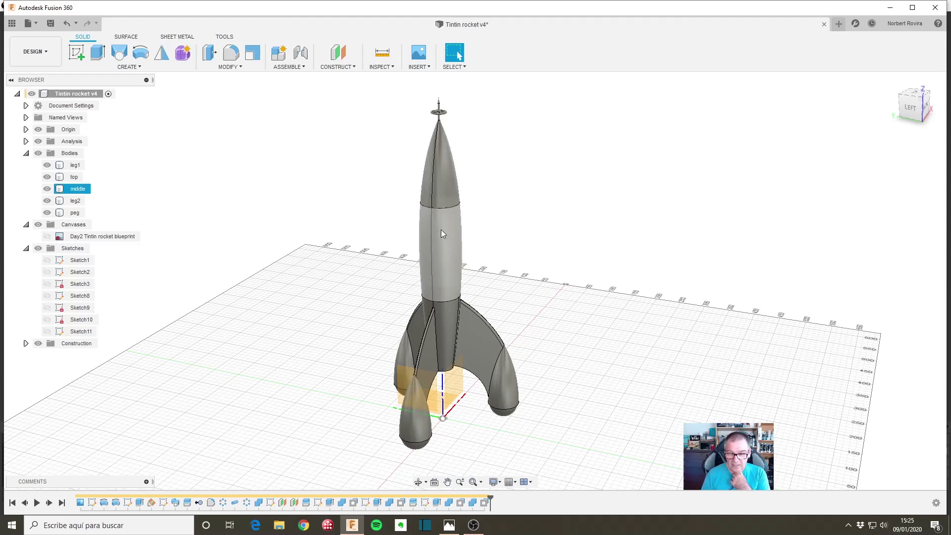
pyautogui.scroll(2, 442, 230)
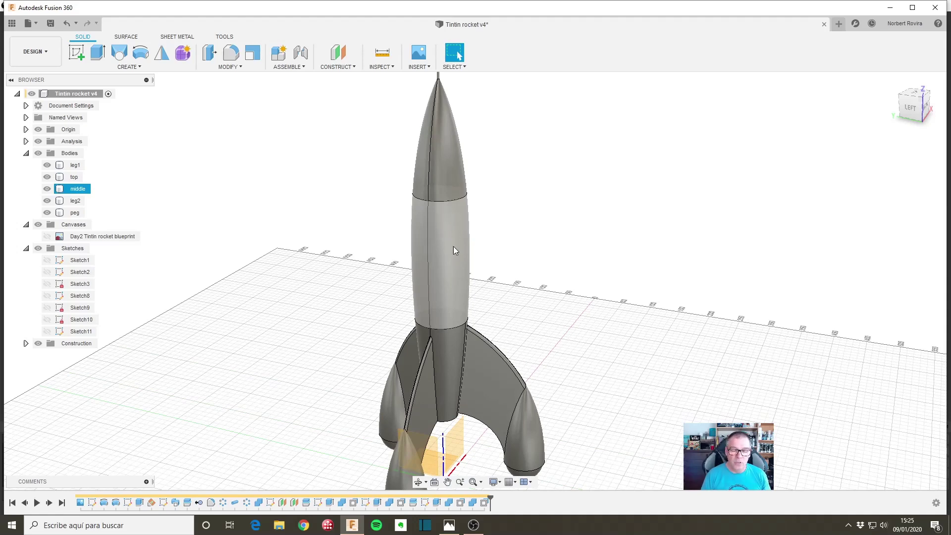
pyautogui.scroll(-3, 463, 239)
pyautogui.moveTo(495, 259); pyautogui.dragTo(490, 258, button='middle')
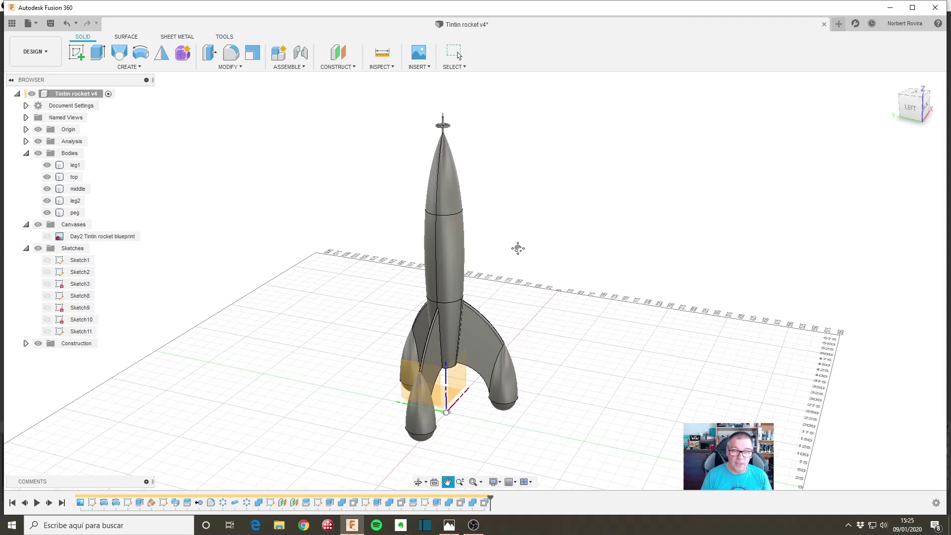
pyautogui.moveTo(515, 248); pyautogui.dragTo(517, 253, button='middle')
pyautogui.click(76, 167)
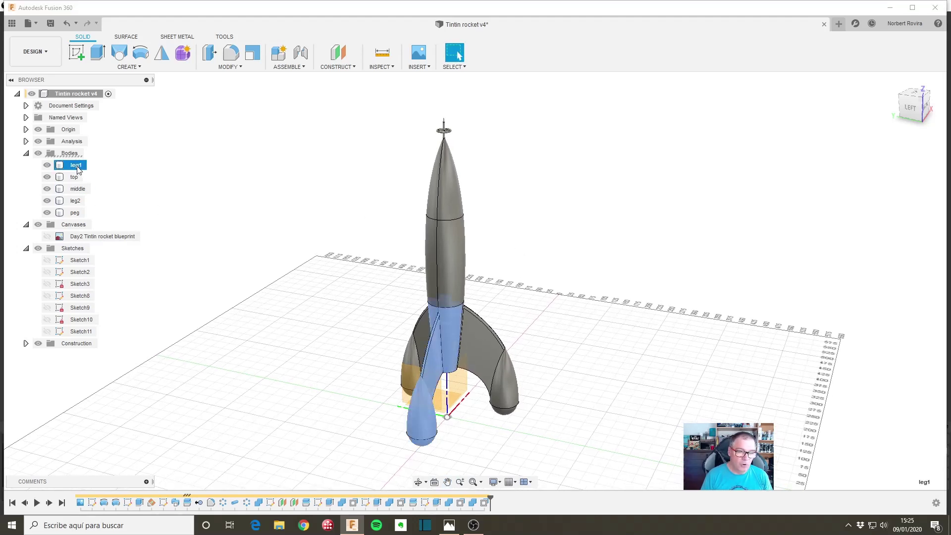
pyautogui.rightClick(77, 165)
pyautogui.click(131, 268)
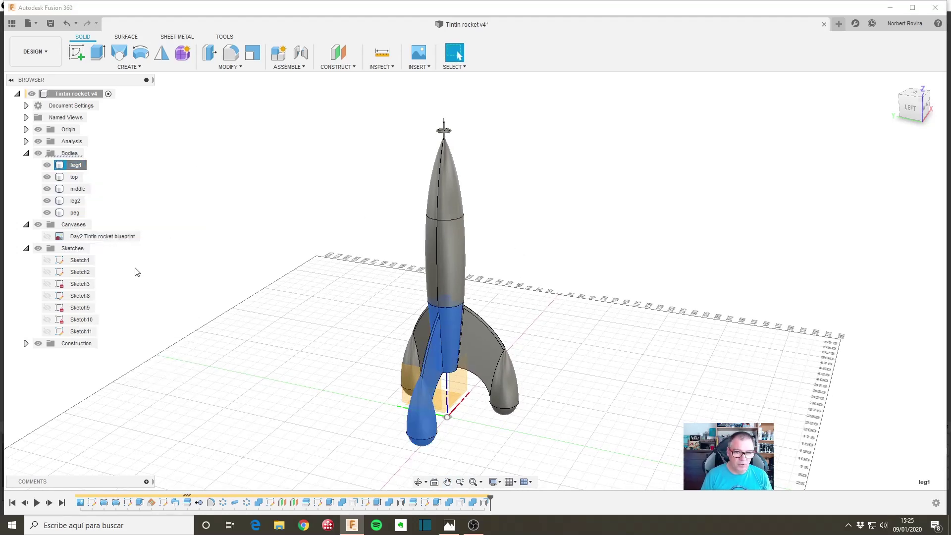
pyautogui.click(437, 341)
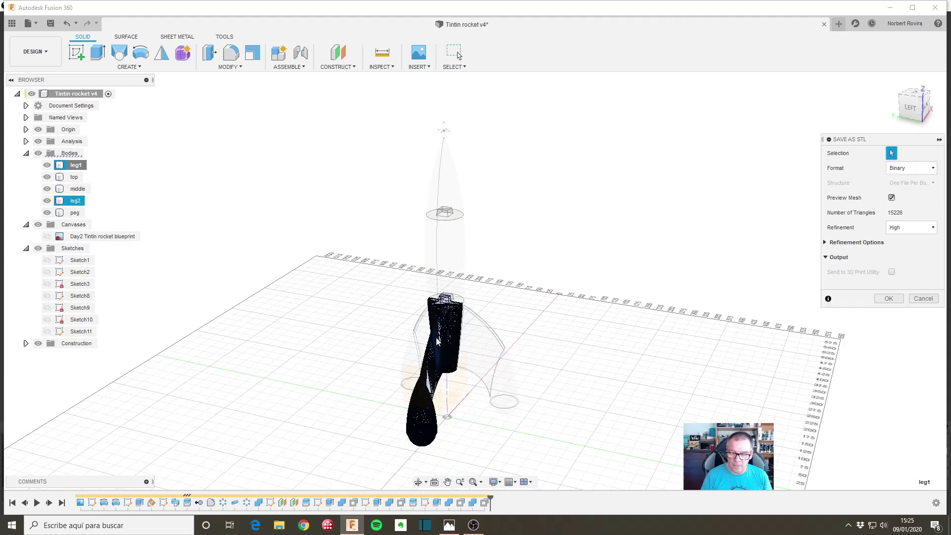
pyautogui.scroll(3, 491, 339)
pyautogui.scroll(2, 494, 339)
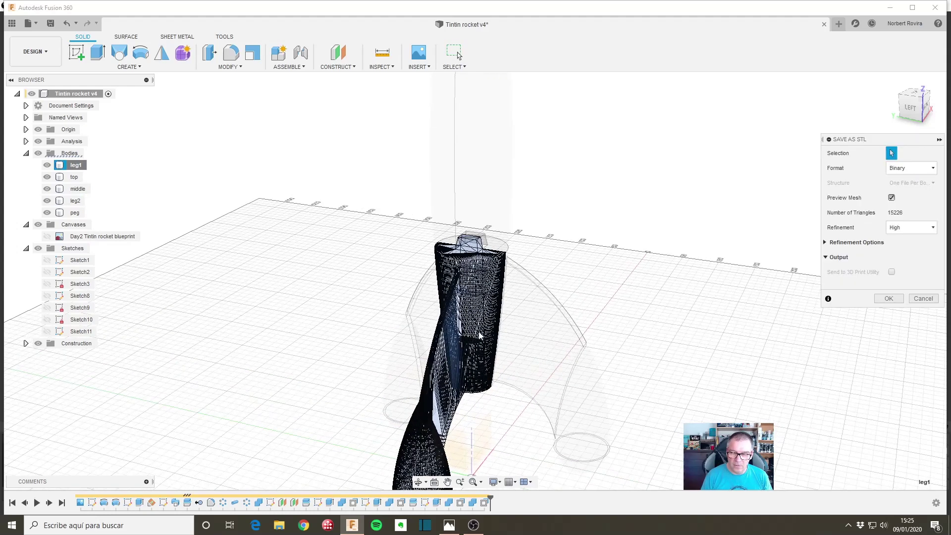
pyautogui.scroll(-2, 479, 336)
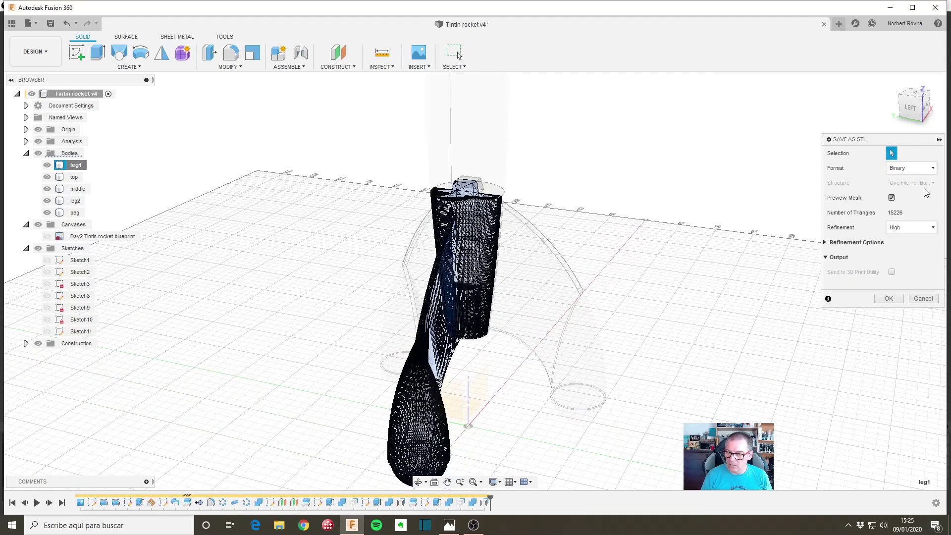
pyautogui.click(920, 227)
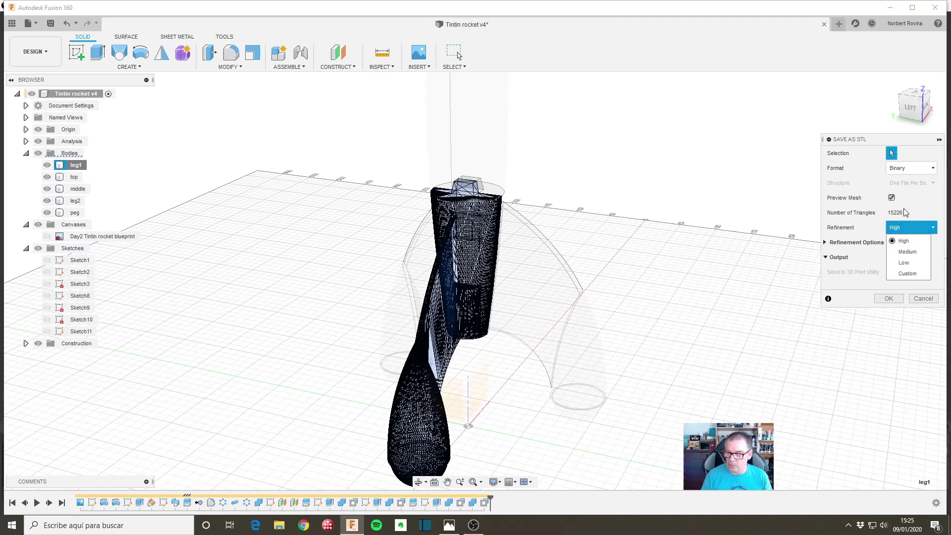
pyautogui.click(861, 245)
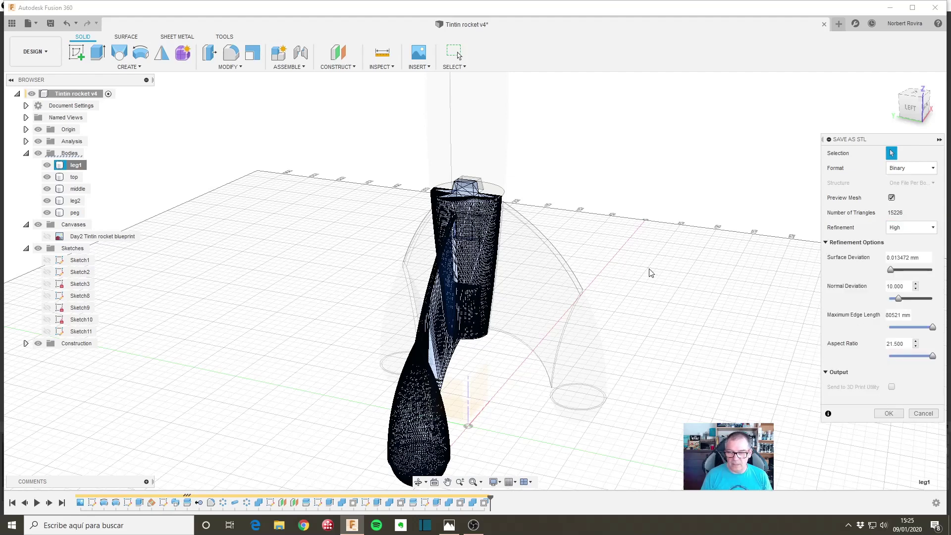
pyautogui.click(923, 415)
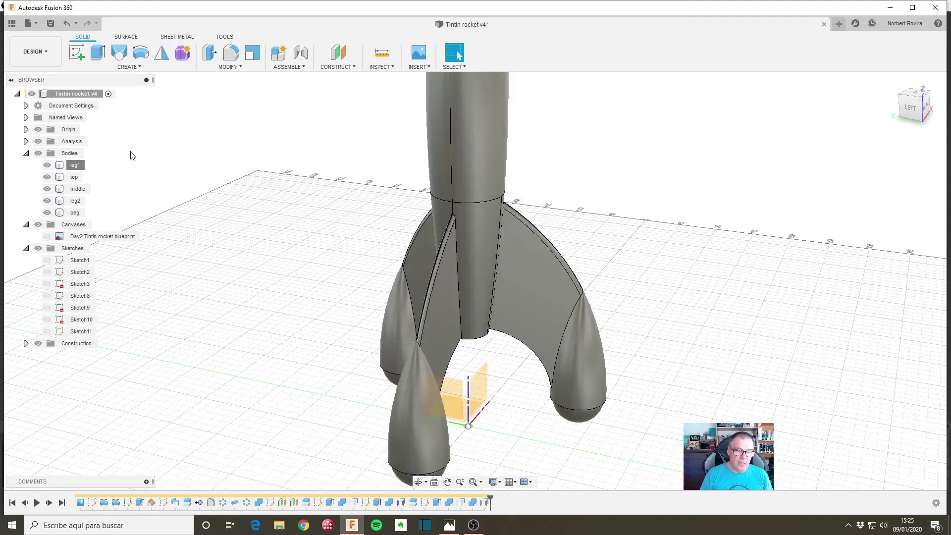
# - Start an STL export of the whole Tintin rocket v4 design and inspect the mesh preview
pyautogui.click(88, 94)
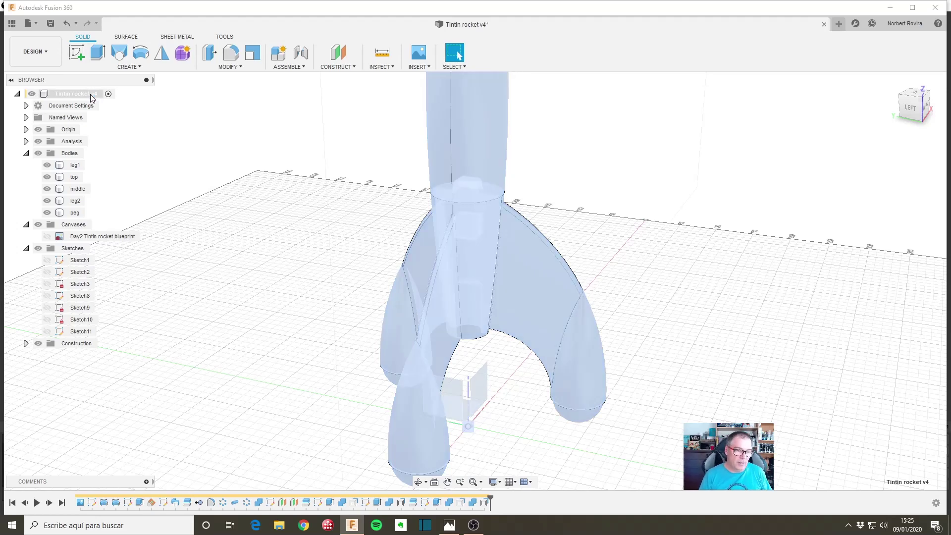
pyautogui.rightClick(89, 94)
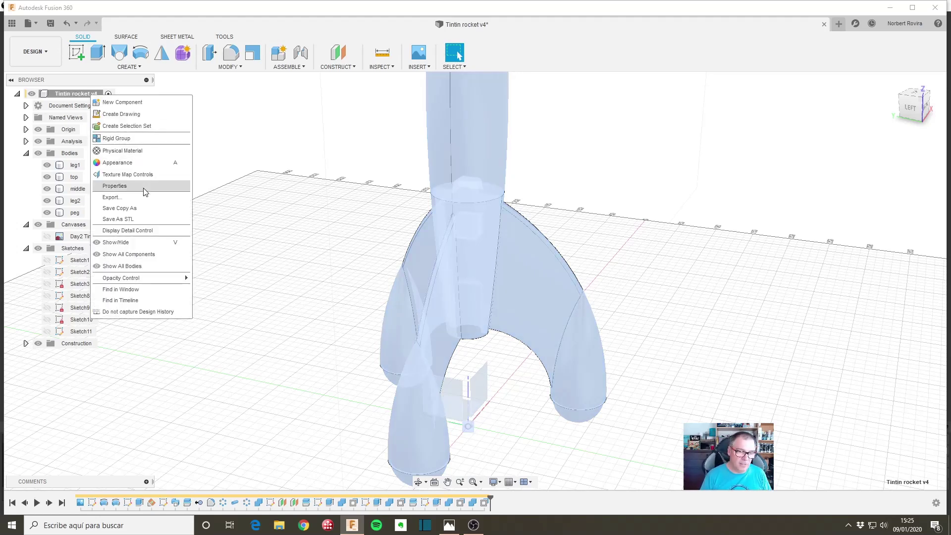
pyautogui.click(154, 221)
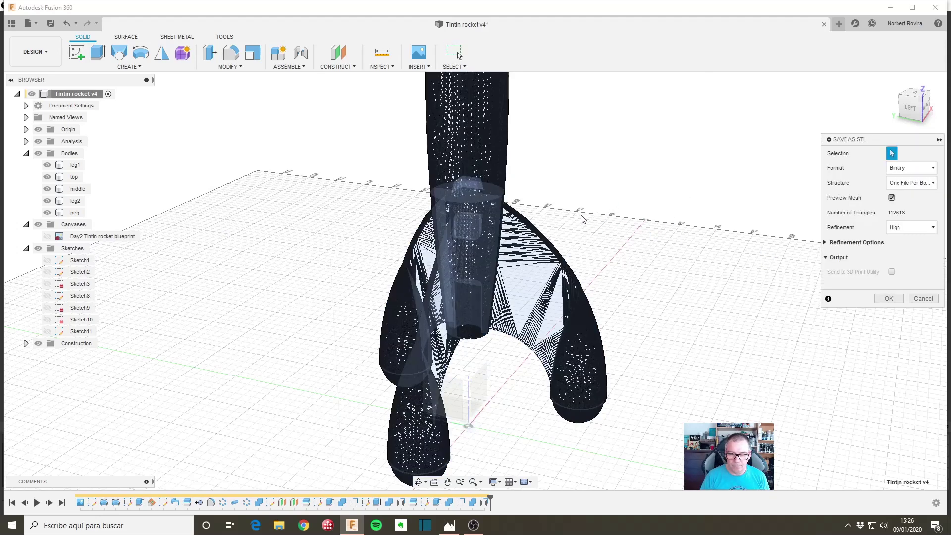
pyautogui.moveTo(582, 218)
pyautogui.mouseDown(button='middle')
pyautogui.moveTo(592, 181)
pyautogui.moveTo(565, 223)
pyautogui.mouseUp(button='middle')
pyautogui.scroll(-3, 591, 185)
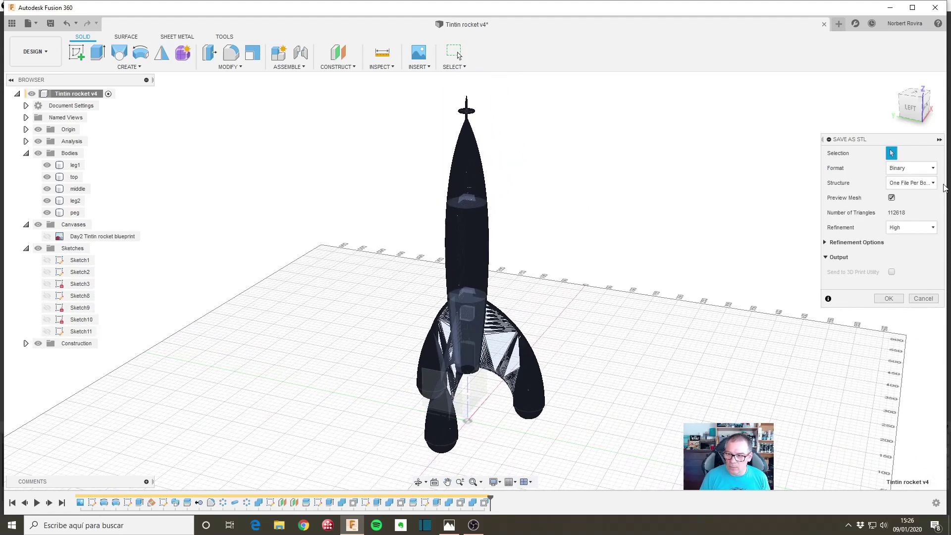
pyautogui.click(917, 183)
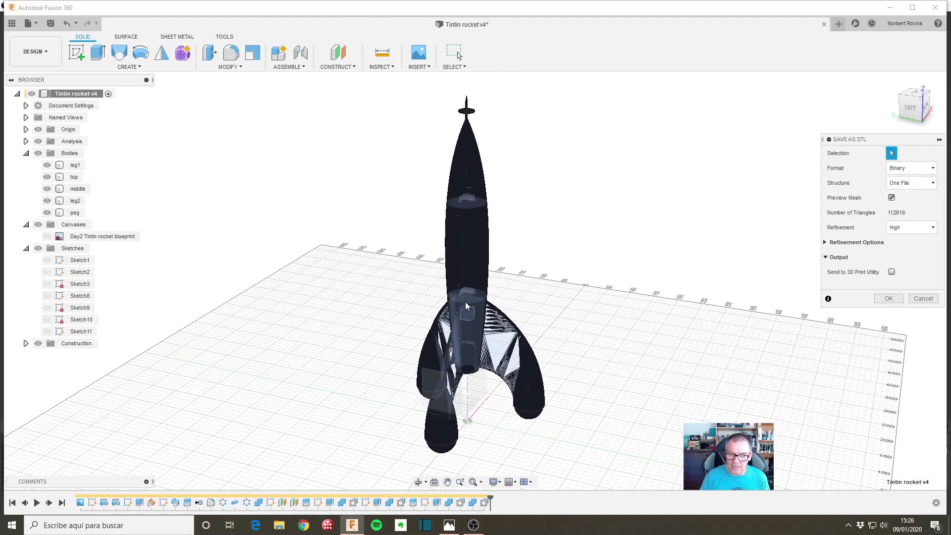
pyautogui.scroll(2, 463, 300)
pyautogui.scroll(5, 446, 292)
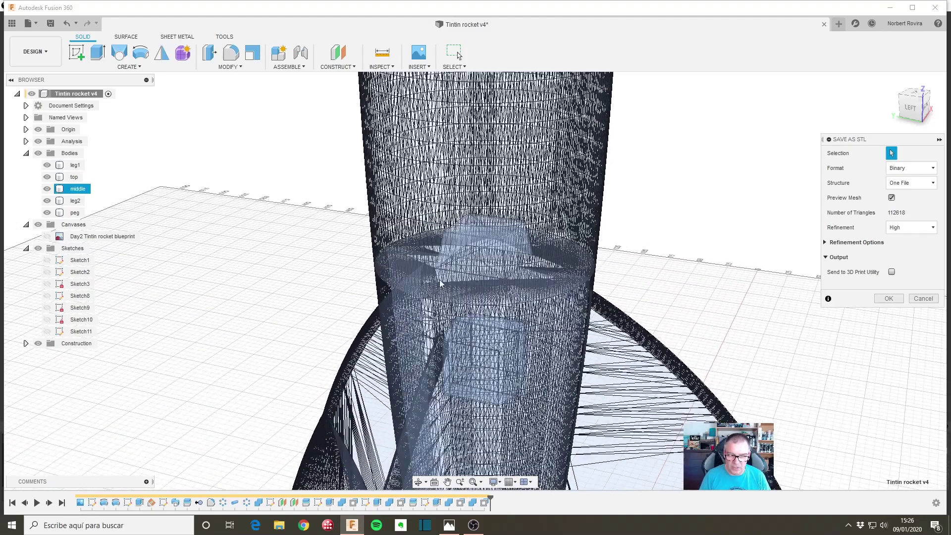
pyautogui.scroll(2, 395, 264)
pyautogui.scroll(2, 399, 261)
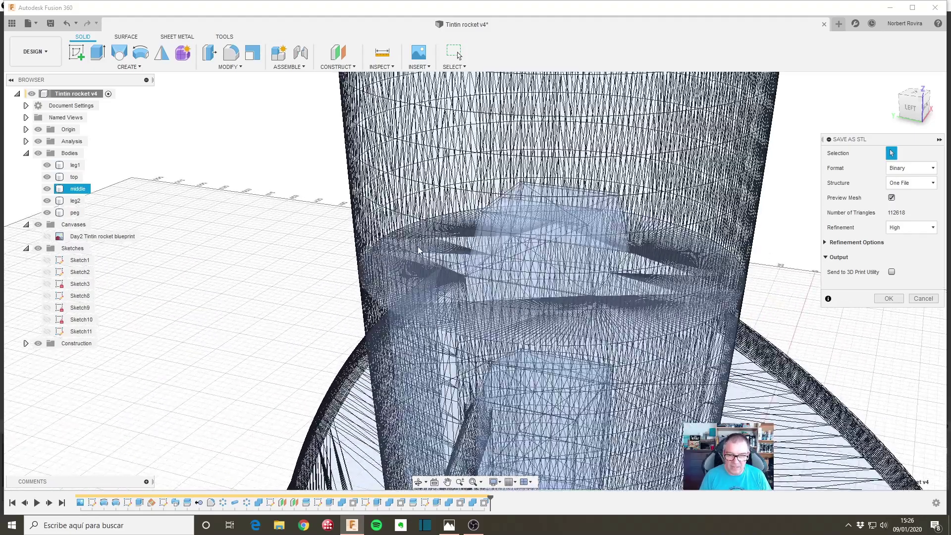
pyautogui.keyDown('shift'); pyautogui.moveTo(437, 236); pyautogui.dragTo(495, 250, button='middle'); pyautogui.keyUp('shift')
pyautogui.scroll(-2, 552, 243)
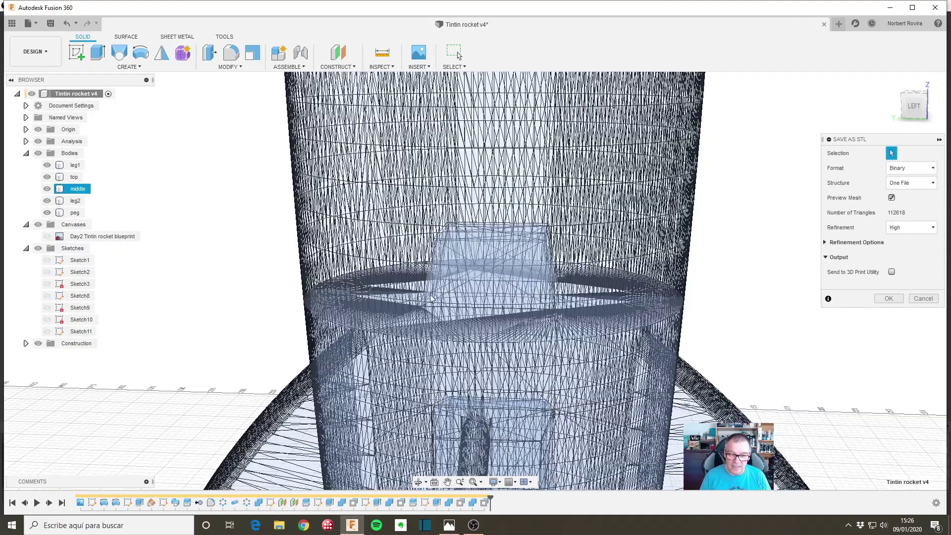
pyautogui.scroll(-2, 552, 243)
pyautogui.scroll(-2, 552, 242)
pyautogui.scroll(-3, 552, 242)
pyautogui.scroll(-2, 554, 257)
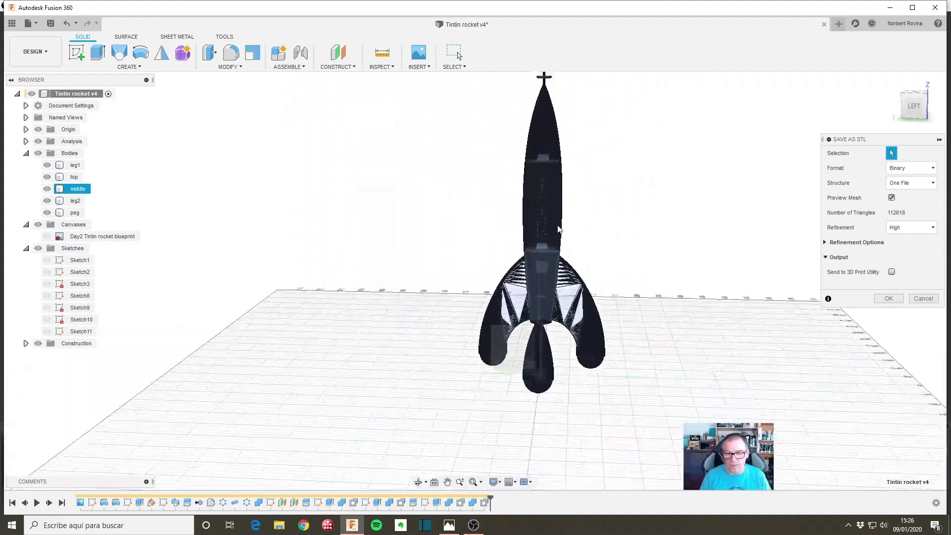
pyautogui.scroll(2, 593, 208)
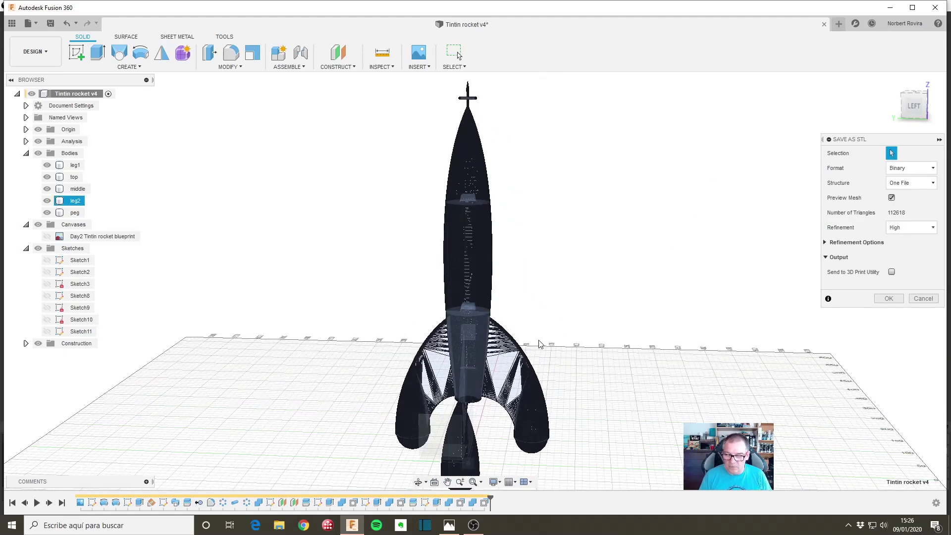
pyautogui.moveTo(542, 344); pyautogui.dragTo(557, 310, button='middle')
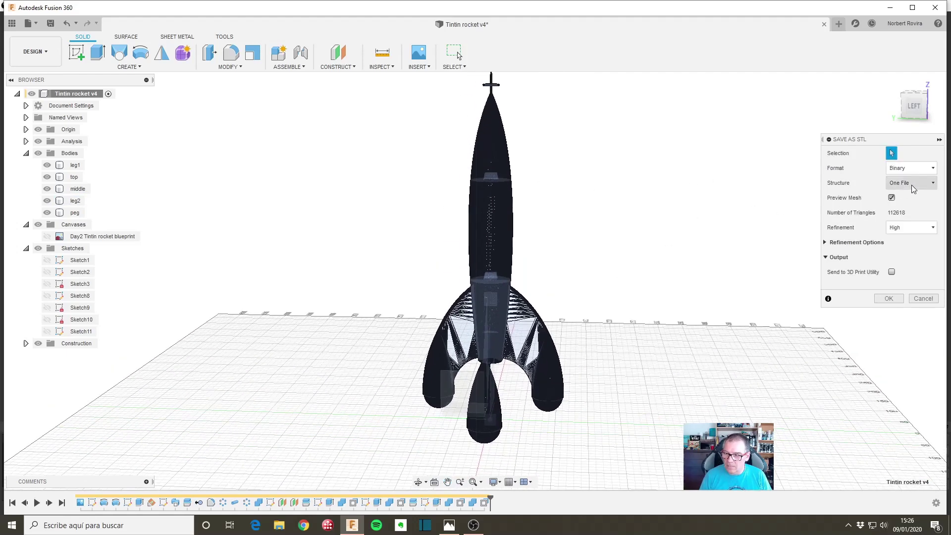
# - Set the STL structure to One File Per Body and confirm the export
pyautogui.click(919, 183)
pyautogui.click(912, 204)
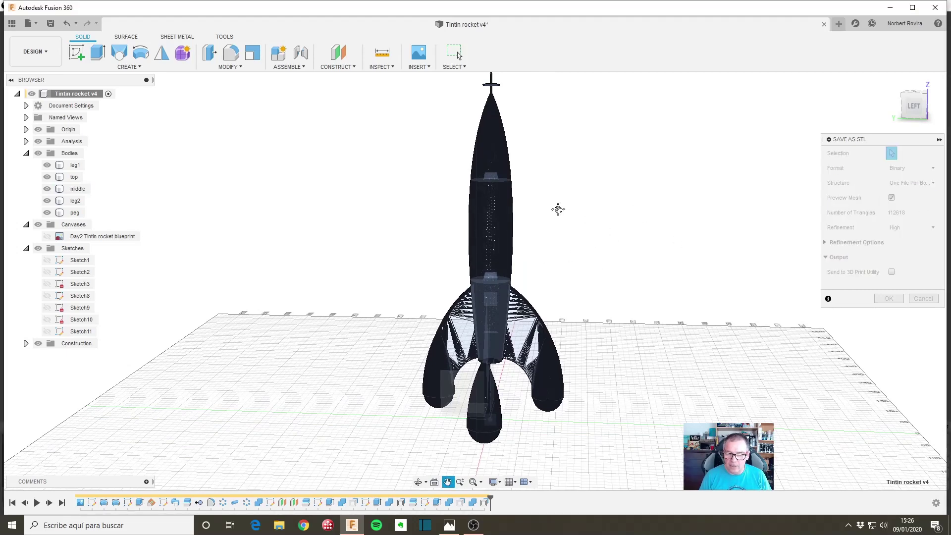
pyautogui.moveTo(558, 208); pyautogui.dragTo(541, 242, button='middle')
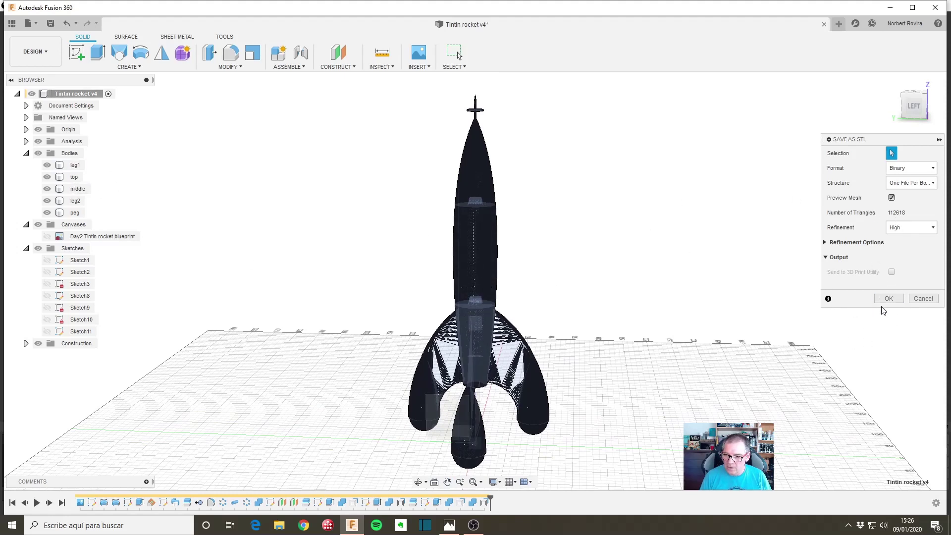
pyautogui.click(890, 299)
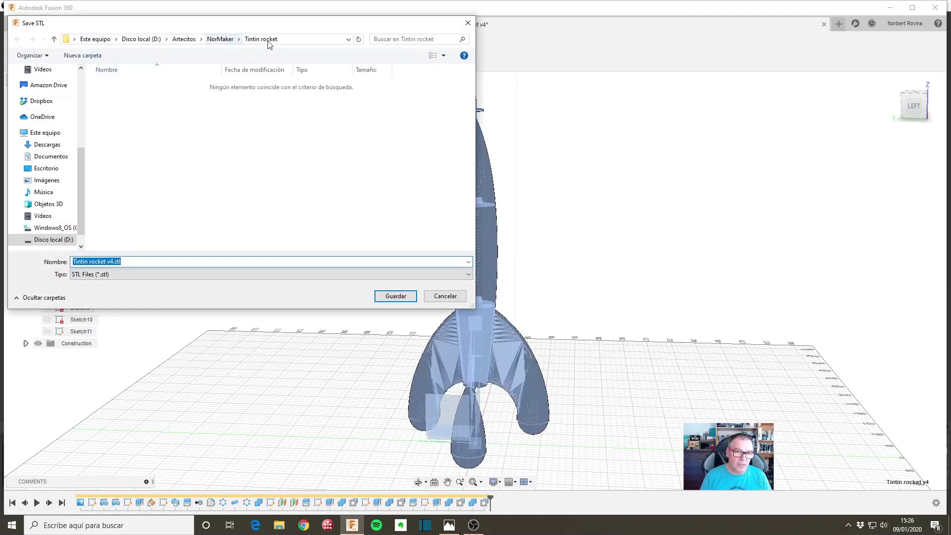
# - Save the export as Tintin rocket.stl, dropping 'v4' from the name
pyautogui.click(108, 262)
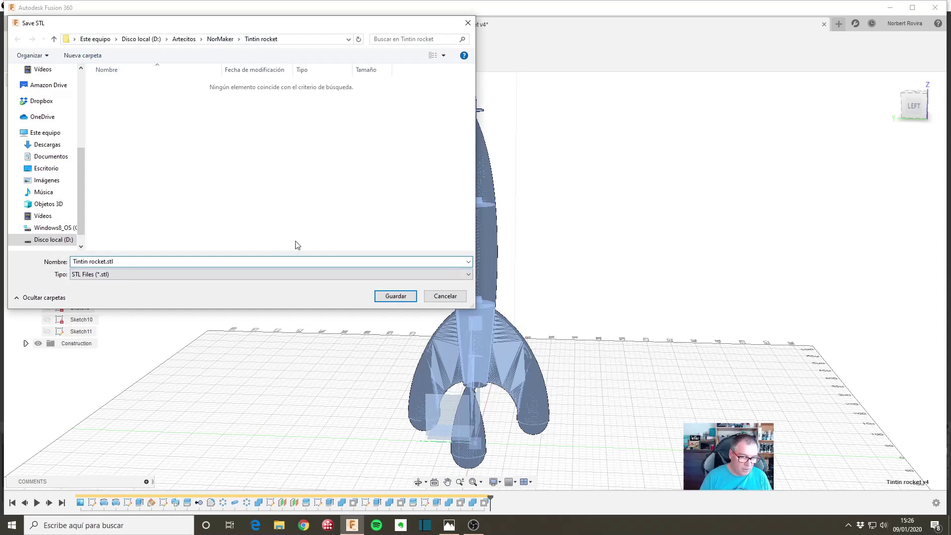
pyautogui.click(408, 295)
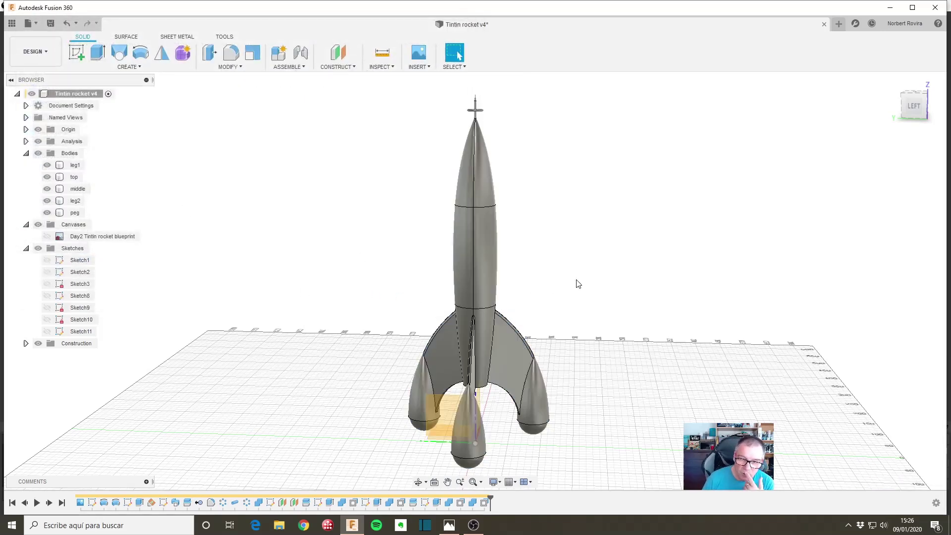
# - Browse to D:\Artecitos\NorMaker\Tintin rocket to view the five exported STL files
pyautogui.click(280, 526)
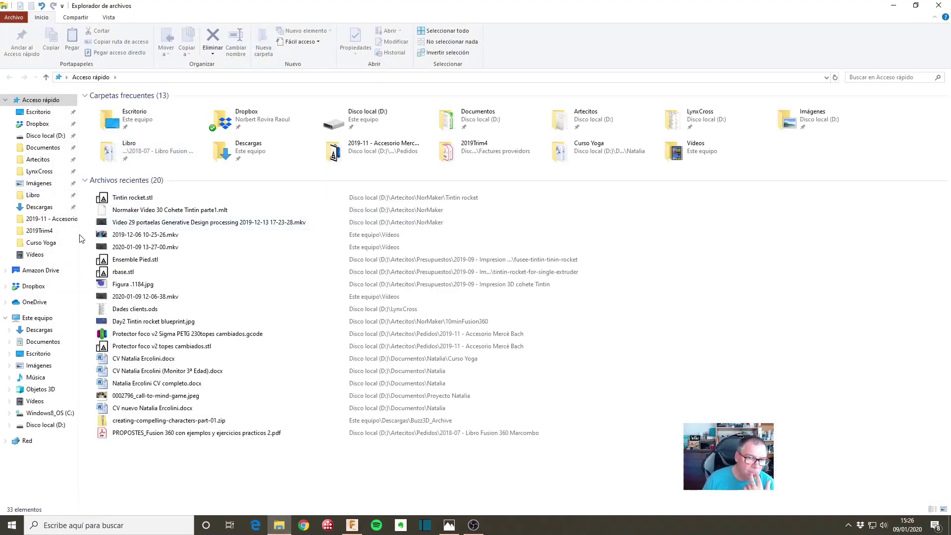
pyautogui.click(59, 159)
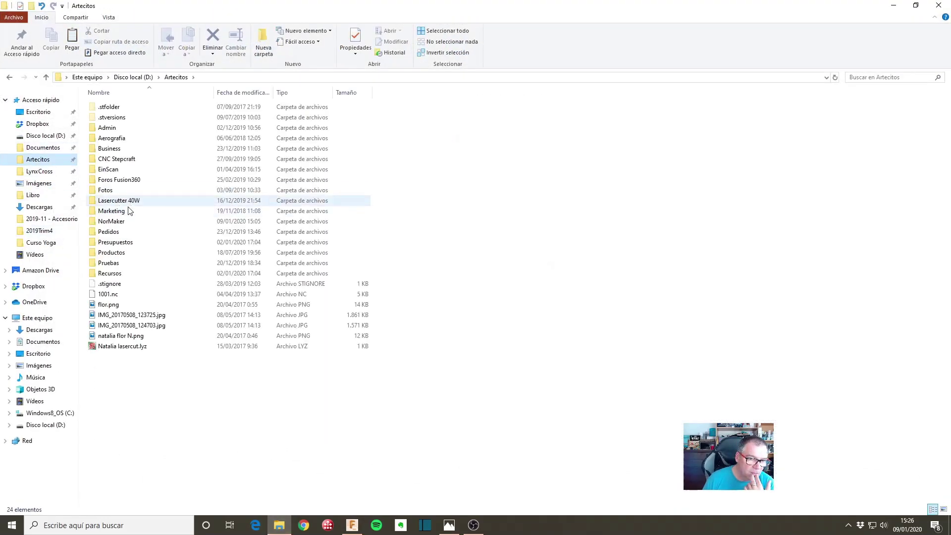
pyautogui.doubleClick(127, 223)
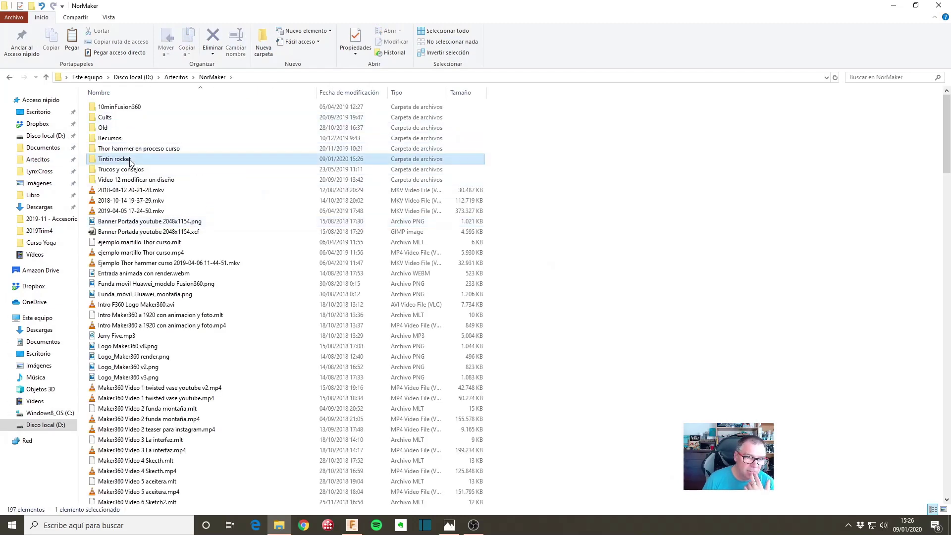
pyautogui.doubleClick(114, 159)
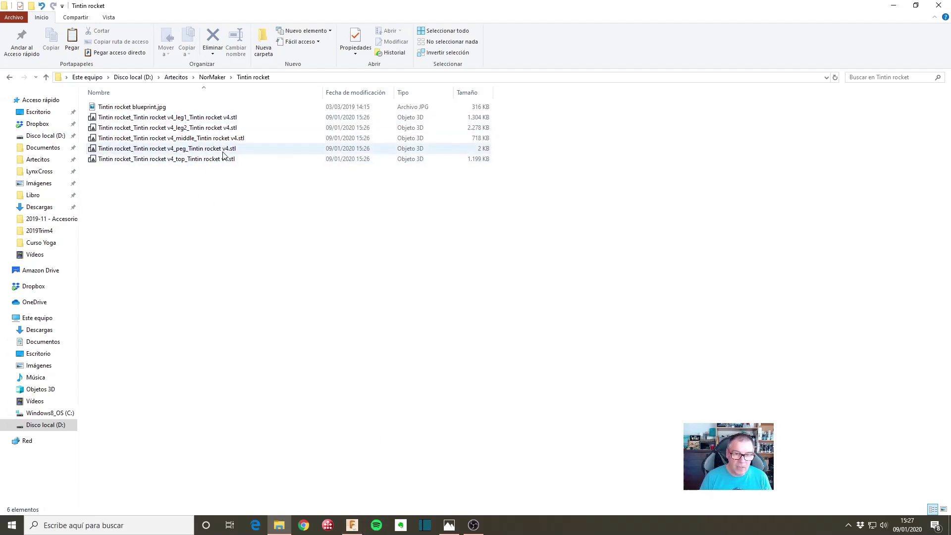
# - Preview the leg1 STL in Print 3D (estimated €174.72), then return to the Fusion 360 rocket
pyautogui.doubleClick(198, 118)
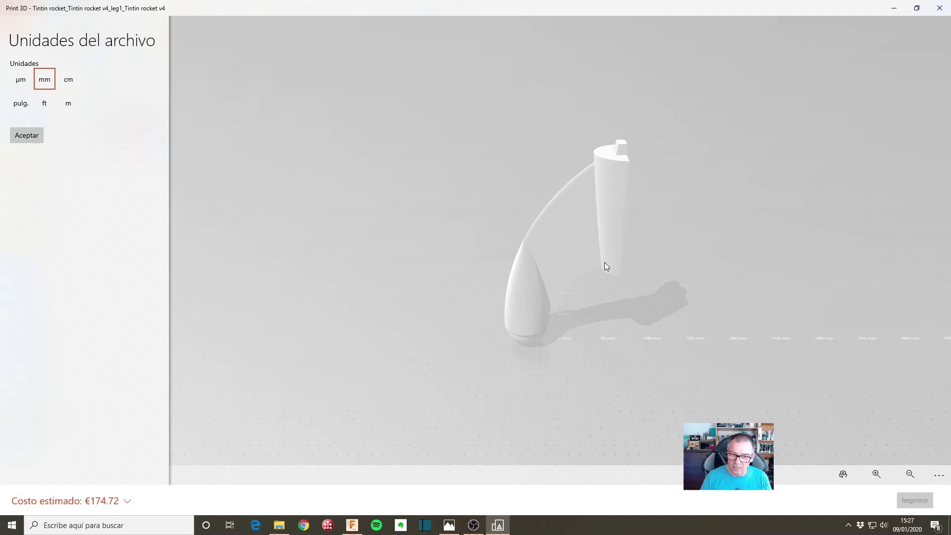
pyautogui.moveTo(605, 267)
pyautogui.mouseDown()
pyautogui.moveTo(612, 337)
pyautogui.moveTo(420, 242)
pyautogui.moveTo(399, 204)
pyautogui.mouseUp()
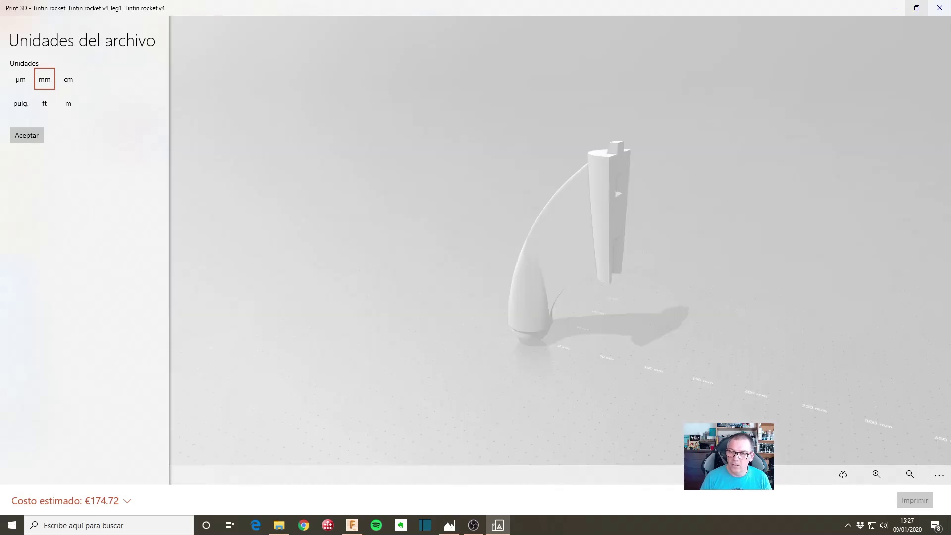
pyautogui.click(939, 8)
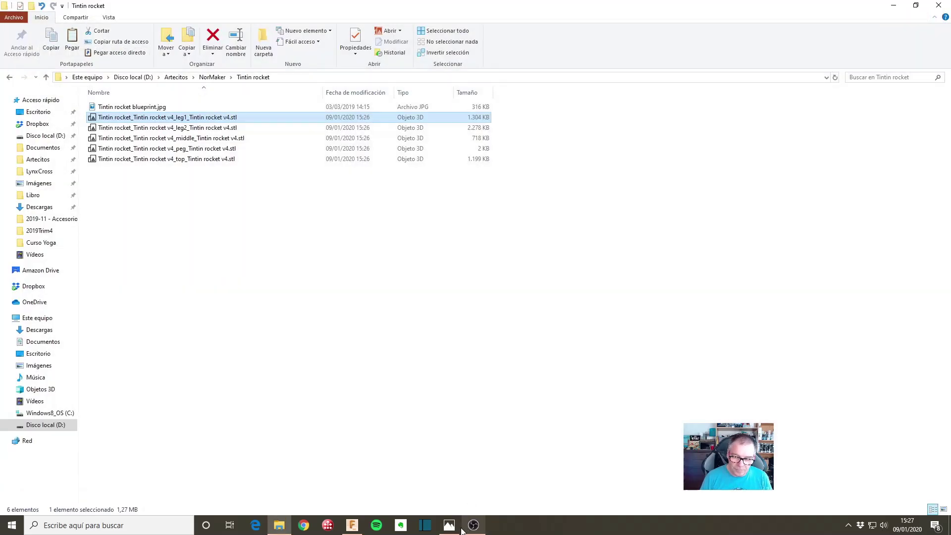
pyautogui.click(352, 525)
pyautogui.moveTo(617, 359); pyautogui.dragTo(518, 278, button='middle')
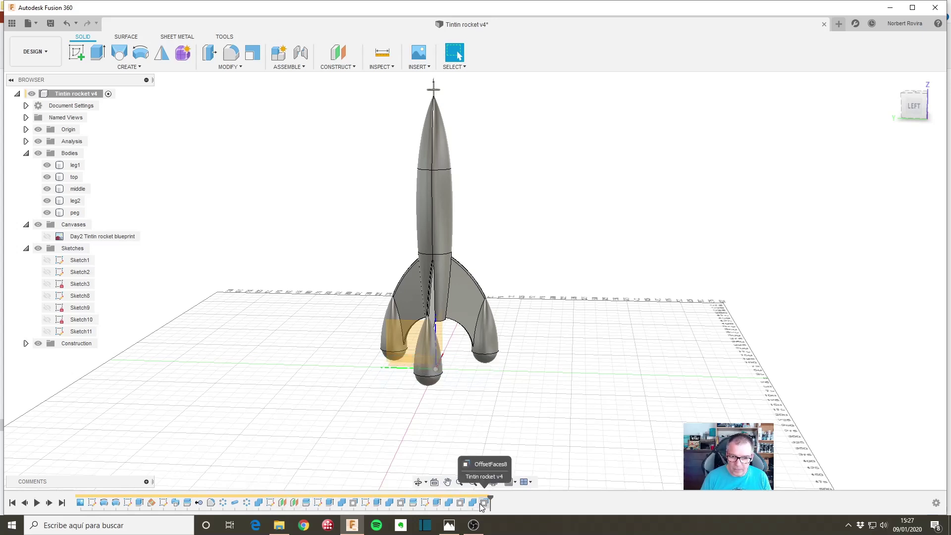
# - Group the timeline features from Sketch8 through OffsetFaces8 into a single group
pyautogui.click(271, 503)
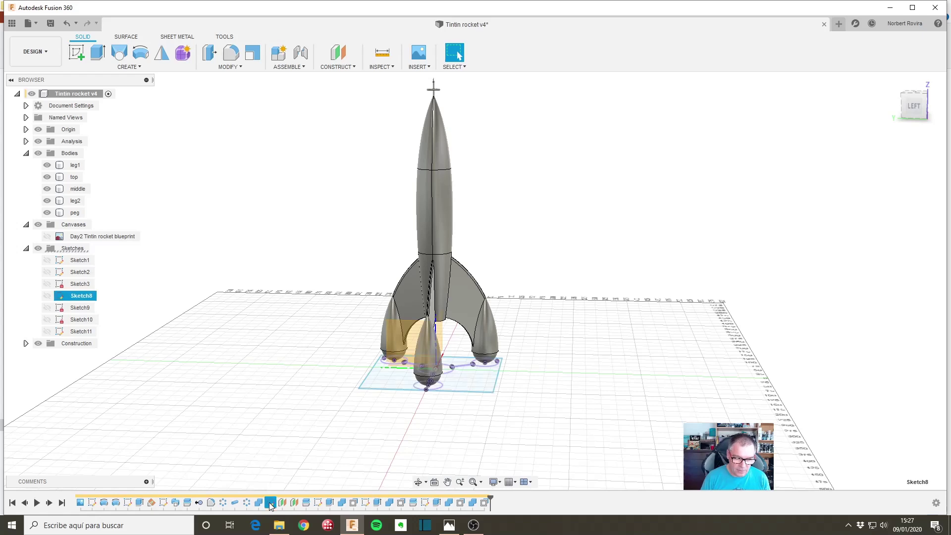
pyautogui.keyDown('shift'); pyautogui.click(486, 503); pyautogui.keyUp('shift')
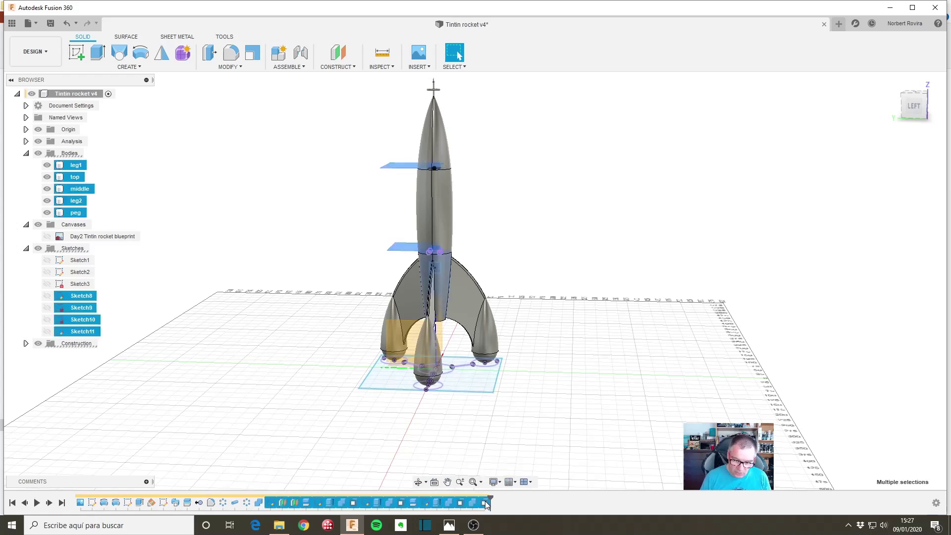
pyautogui.rightClick(481, 504)
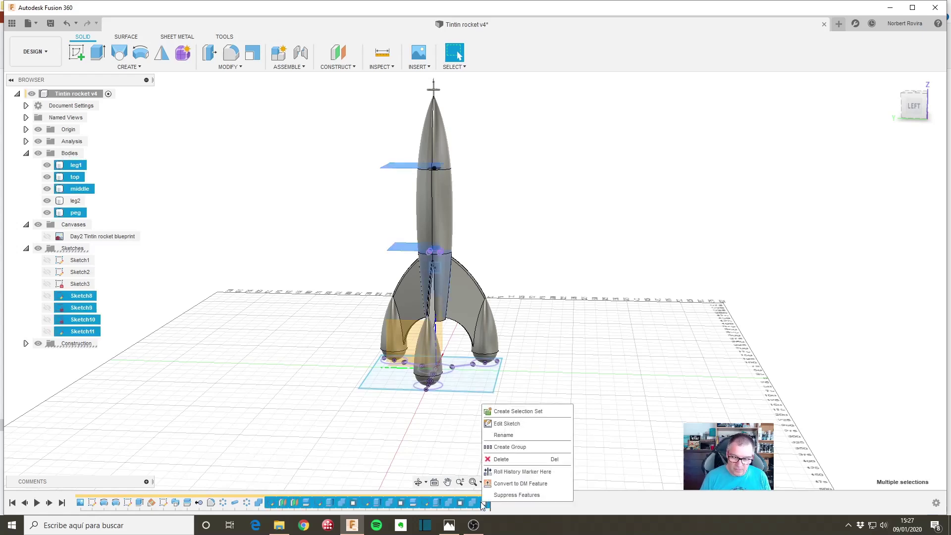
pyautogui.click(537, 446)
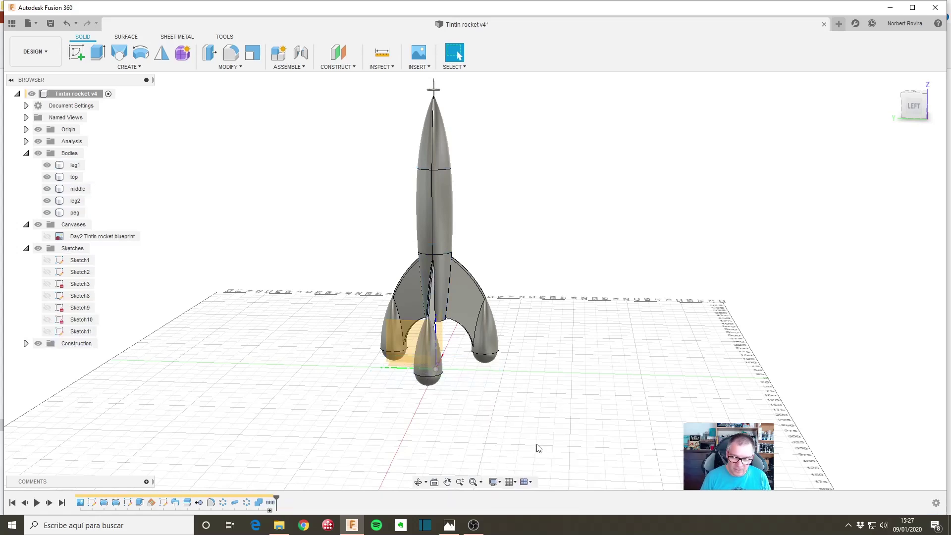
pyautogui.click(270, 510)
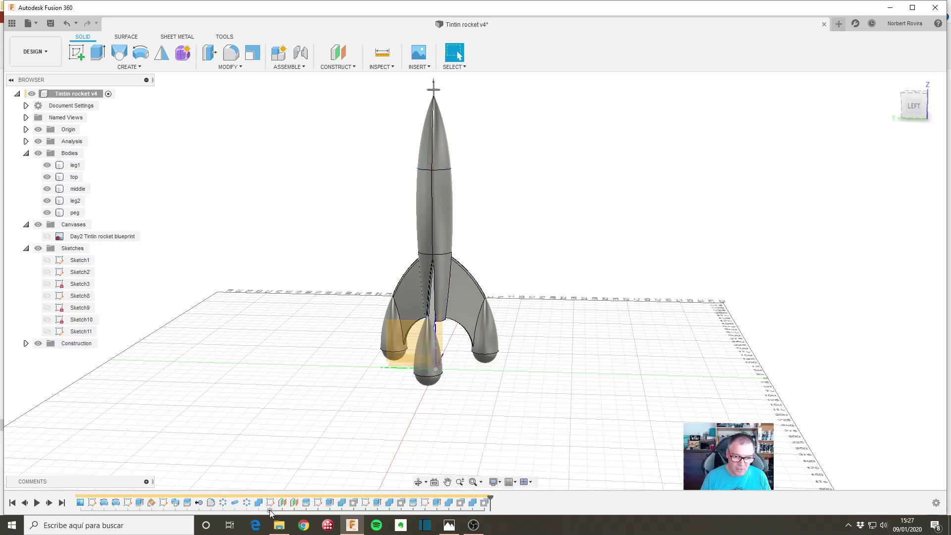
pyautogui.click(270, 511)
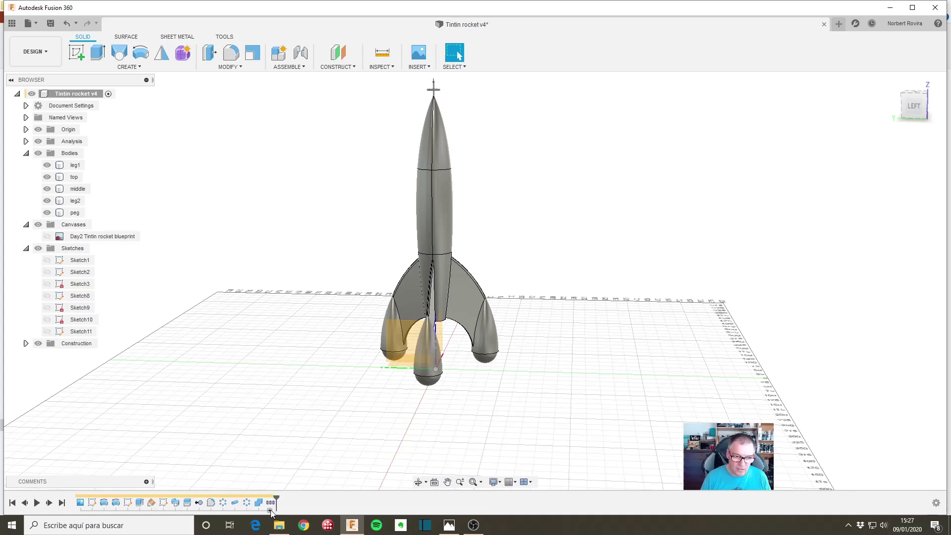
# - Rename the new timeline group to 'Cut 3DP'
pyautogui.rightClick(271, 503)
pyautogui.click(310, 462)
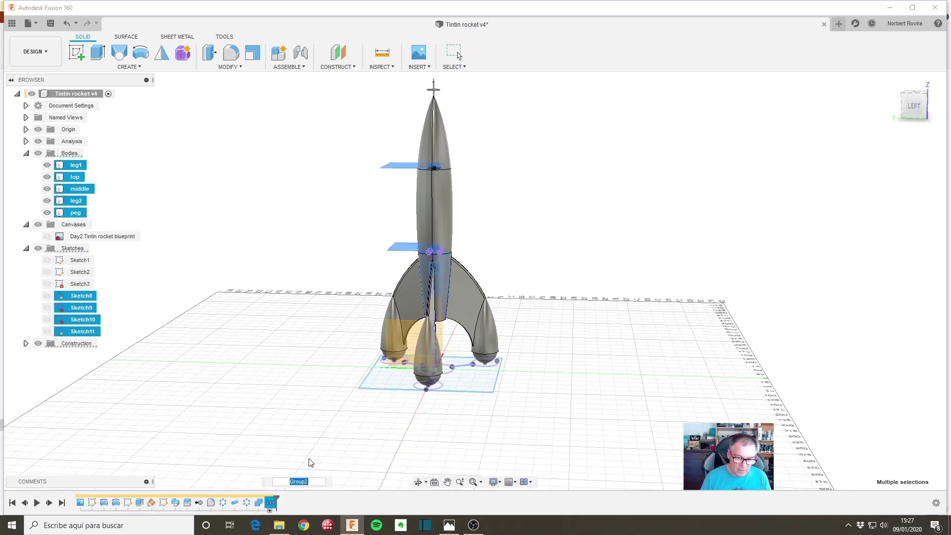
pyautogui.write('c')
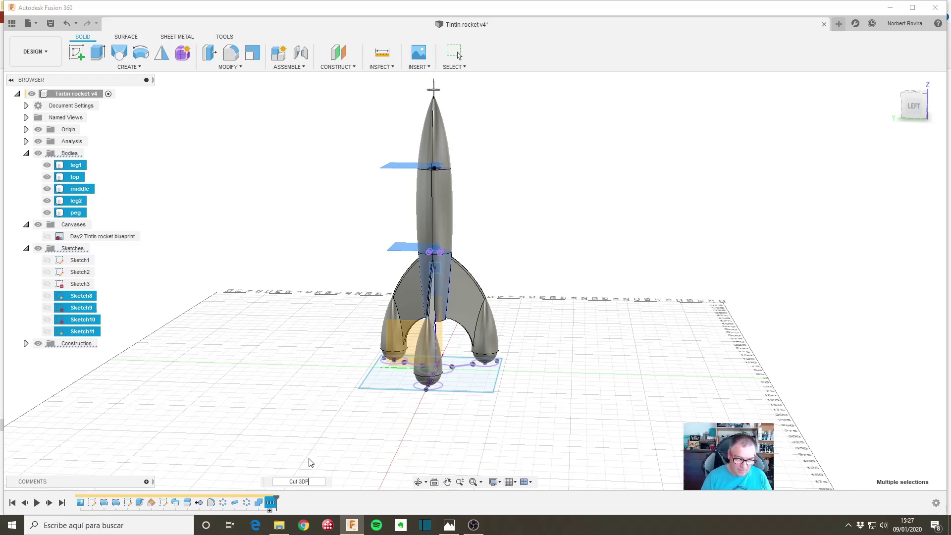
pyautogui.press('Return')
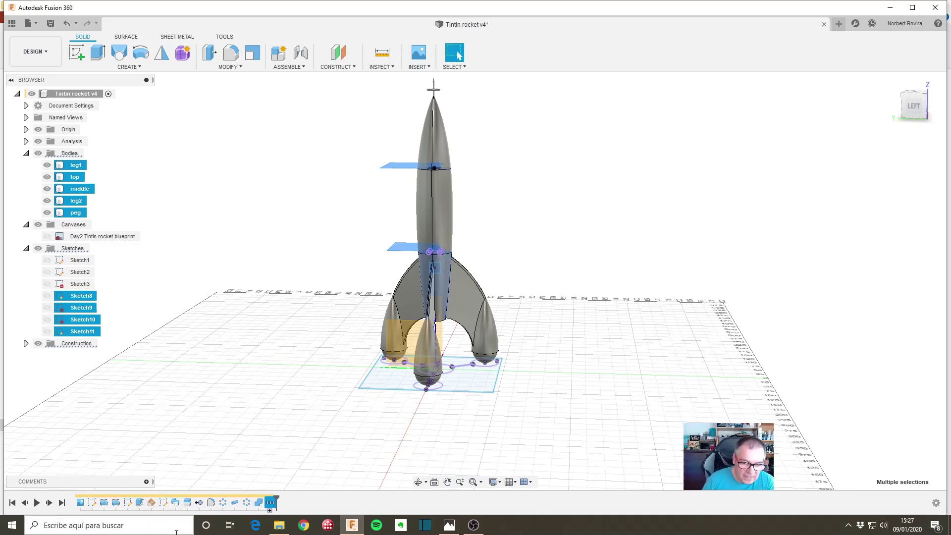
pyautogui.moveTo(271, 503)
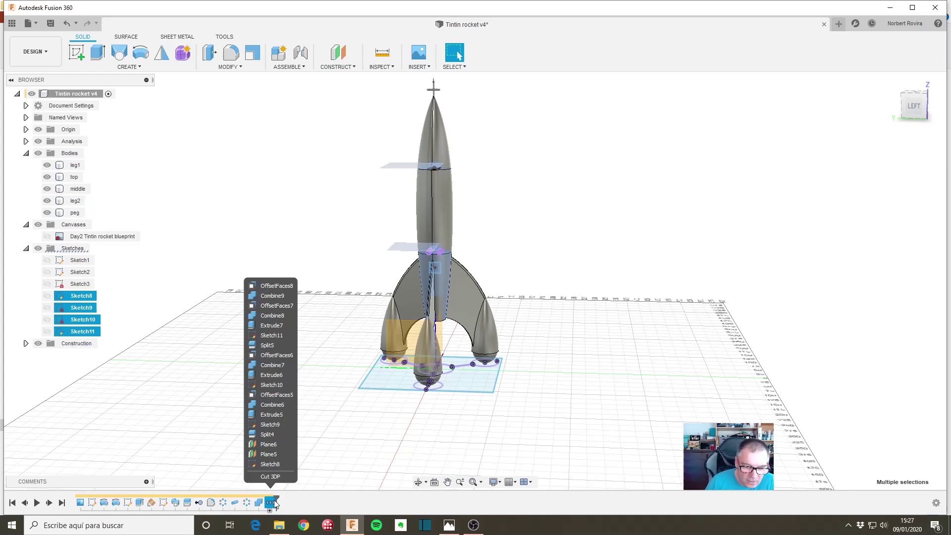
pyautogui.click(346, 457)
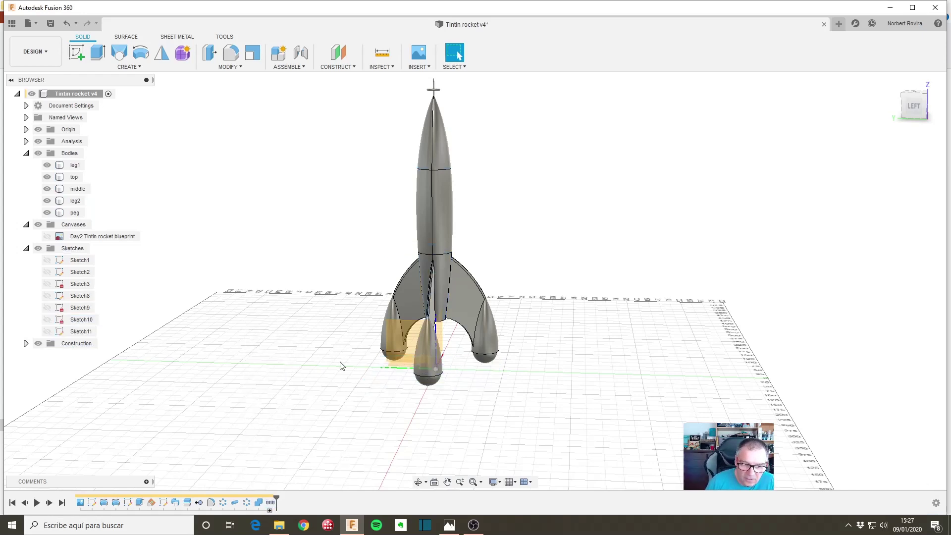
# - Suppress all features in the Cut 3DP timeline group
pyautogui.rightClick(273, 503)
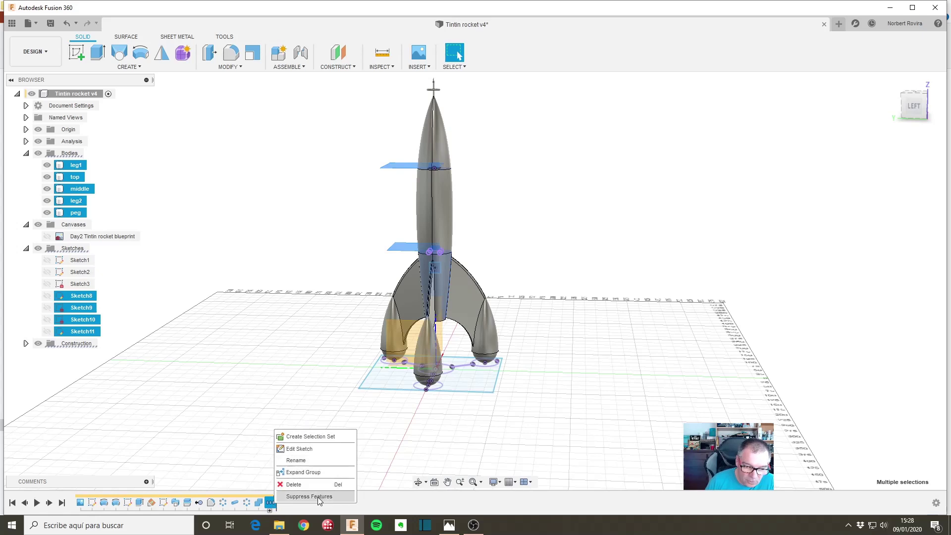
pyautogui.click(318, 497)
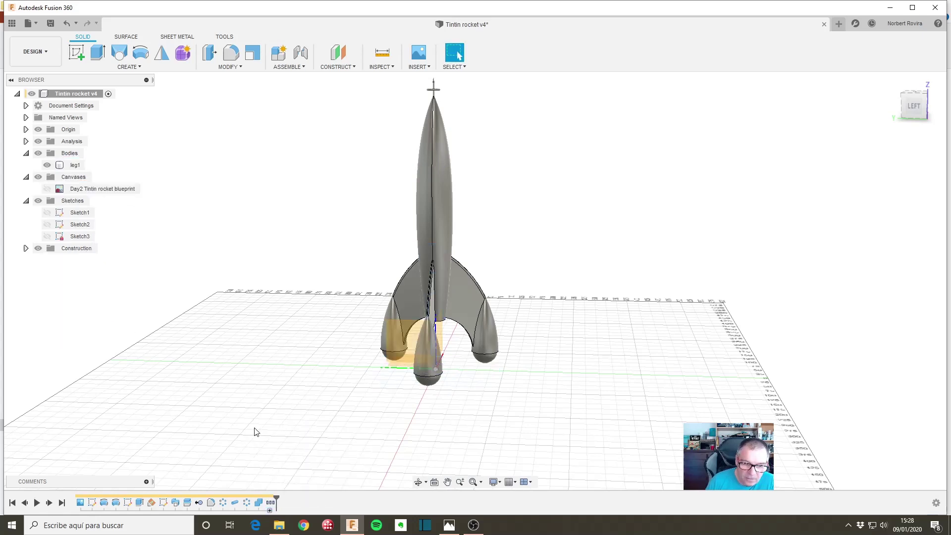
pyautogui.click(269, 511)
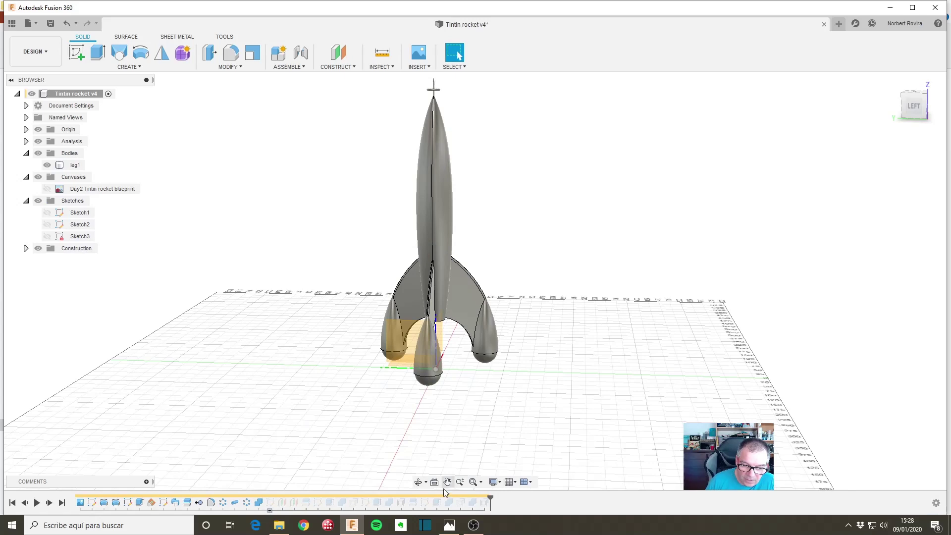
pyautogui.click(270, 510)
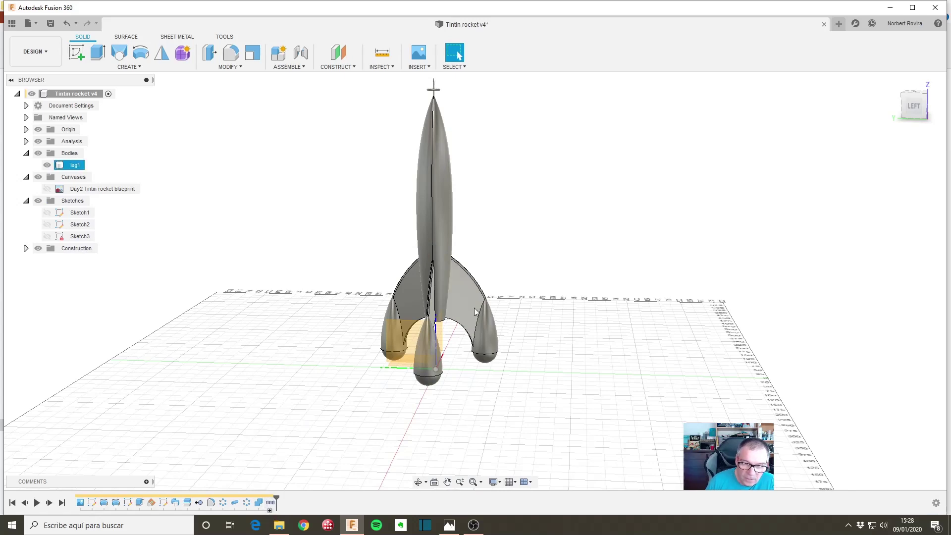
# - Return the history marker to the end of the timeline so the full rocket shows
pyautogui.rightClick(276, 497)
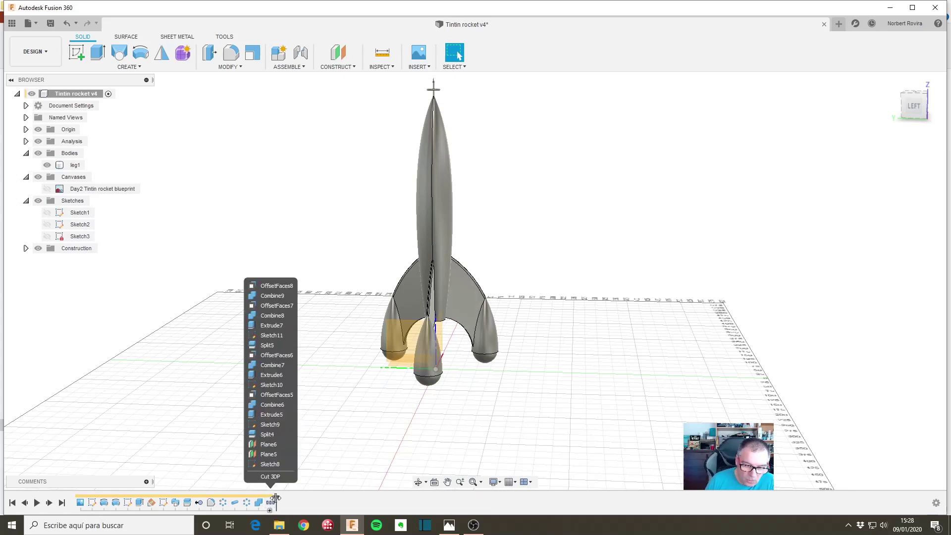
pyautogui.click(260, 463)
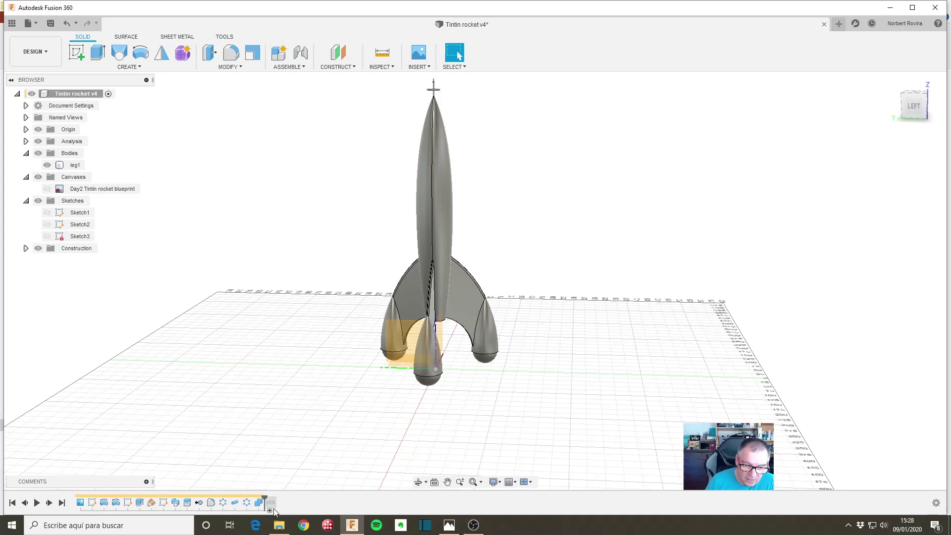
pyautogui.rightClick(274, 512)
pyautogui.press('Escape')
pyautogui.rightClick(271, 512)
pyautogui.press('Escape')
pyautogui.rightClick(270, 510)
pyautogui.moveTo(270, 503)
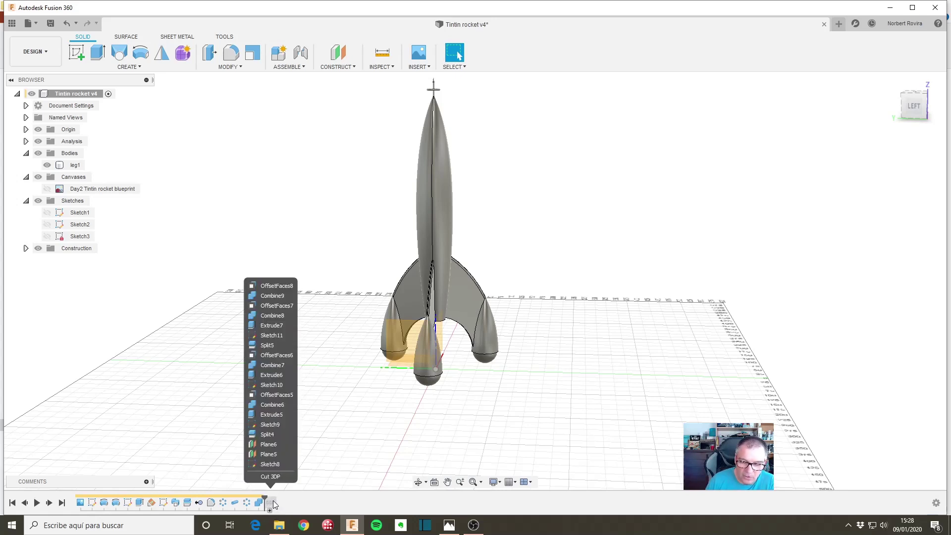
pyautogui.press('Escape')
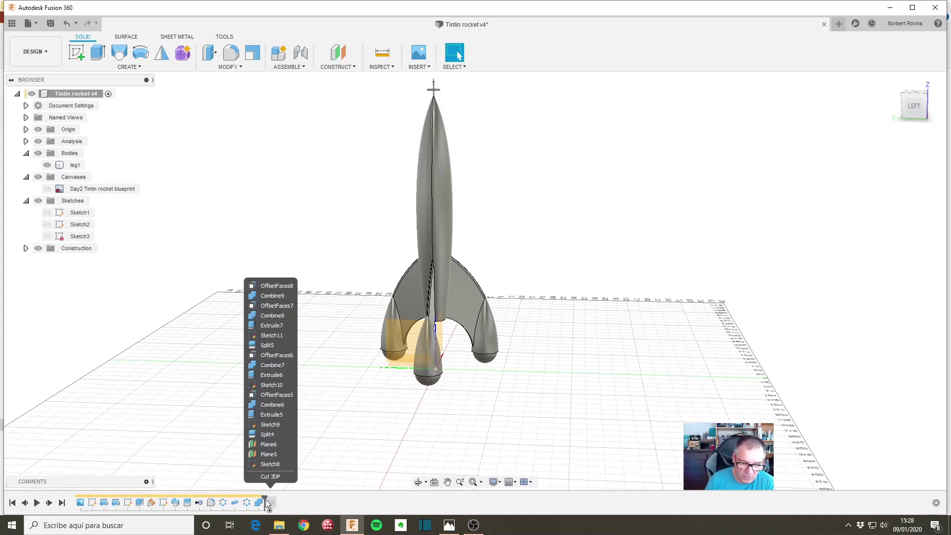
pyautogui.moveTo(265, 498); pyautogui.dragTo(276, 498)
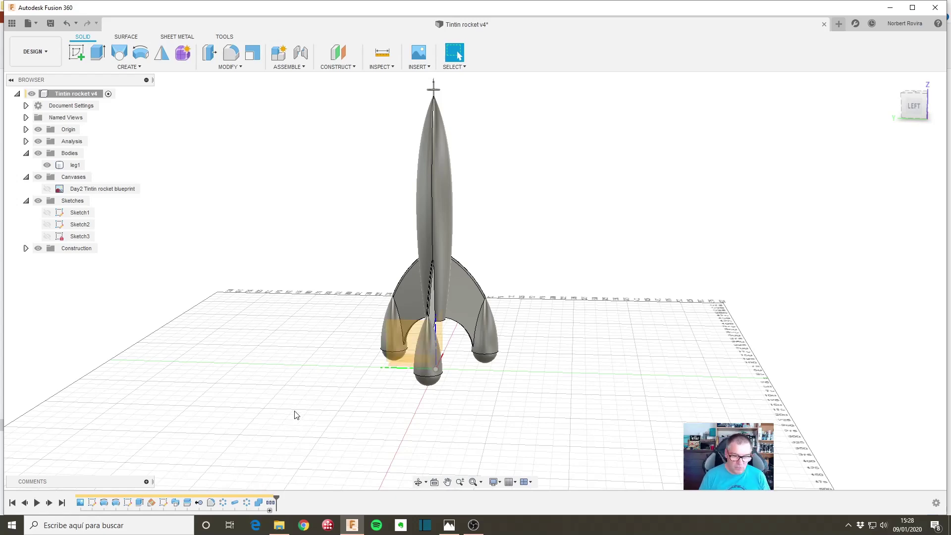
pyautogui.moveTo(292, 413)
pyautogui.keyDown('shift'); pyautogui.mouseDown(button='middle')
pyautogui.moveTo(356, 389)
pyautogui.moveTo(314, 404)
pyautogui.moveTo(335, 371)
pyautogui.moveTo(329, 397)
pyautogui.moveTo(367, 370)
pyautogui.mouseUp(button='middle'); pyautogui.keyUp('shift')
# - Save Tintin rocket v4 as a new version with the description 'User Saved'
pyautogui.scroll(2, 493, 263)
pyautogui.scroll(1, 492, 263)
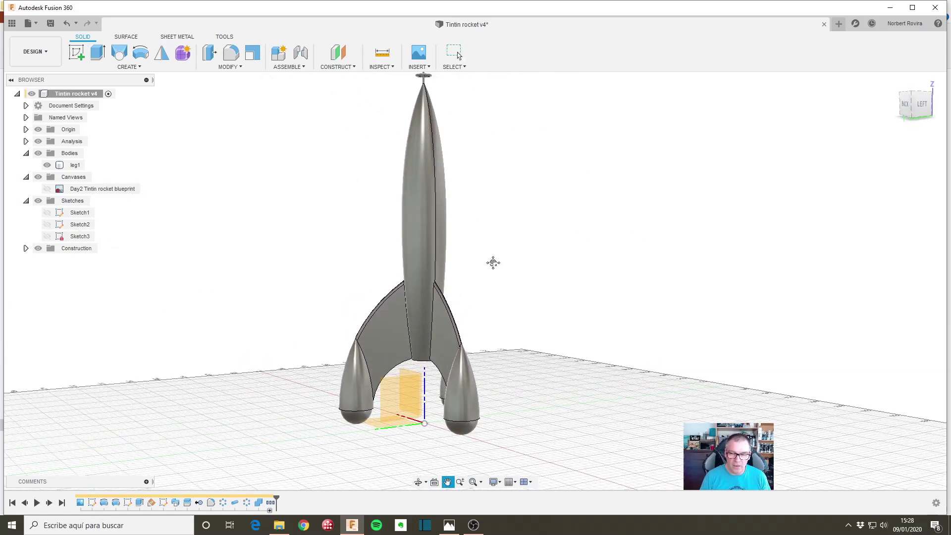
pyautogui.scroll(-3, 494, 290)
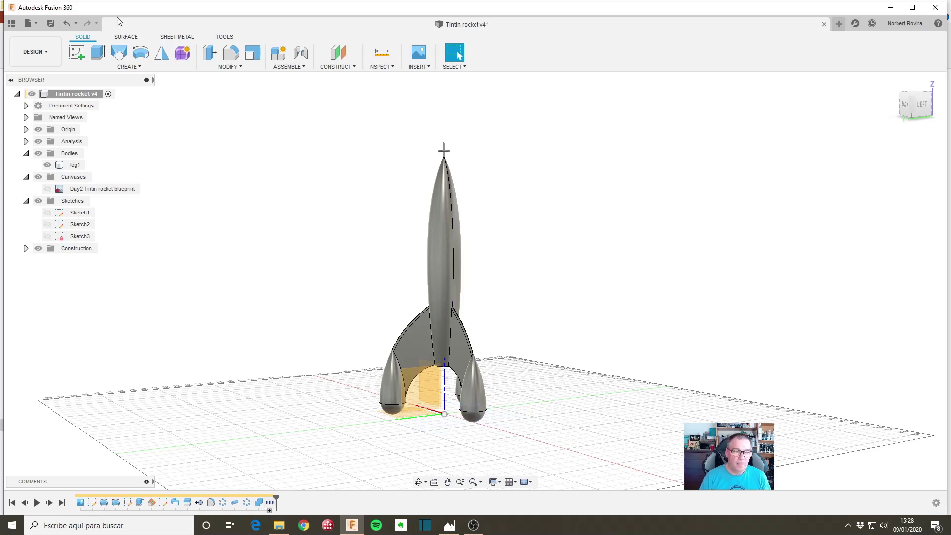
pyautogui.click(50, 24)
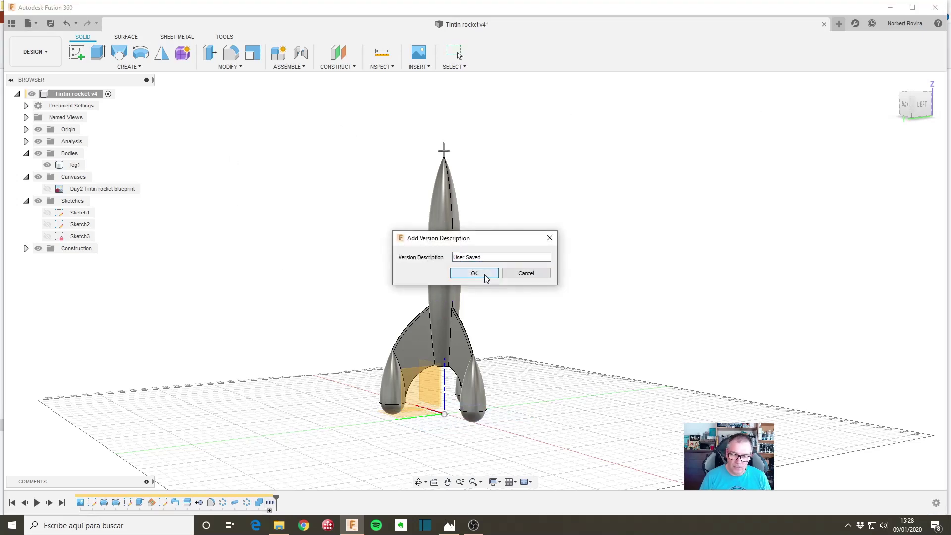
pyautogui.click(484, 275)
pyautogui.keyDown('shift'); pyautogui.moveTo(321, 391); pyautogui.dragTo(286, 369, button='middle'); pyautogui.keyUp('shift')
pyautogui.moveTo(495, 384)
pyautogui.keyDown('shift'); pyautogui.mouseDown(button='middle')
pyautogui.moveTo(503, 367)
pyautogui.moveTo(484, 365)
pyautogui.mouseUp(button='middle'); pyautogui.keyUp('shift')
pyautogui.moveTo(456, 327); pyautogui.dragTo(491, 322, button='middle')
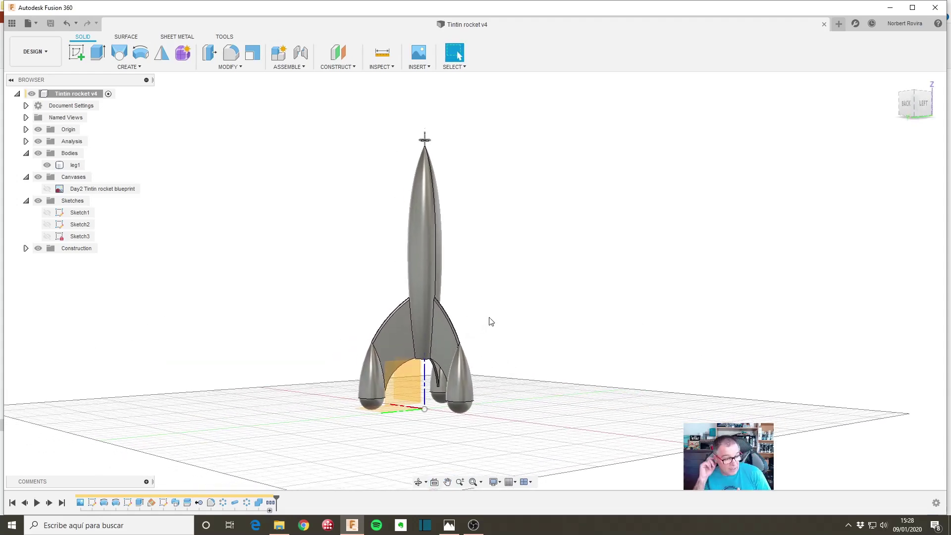